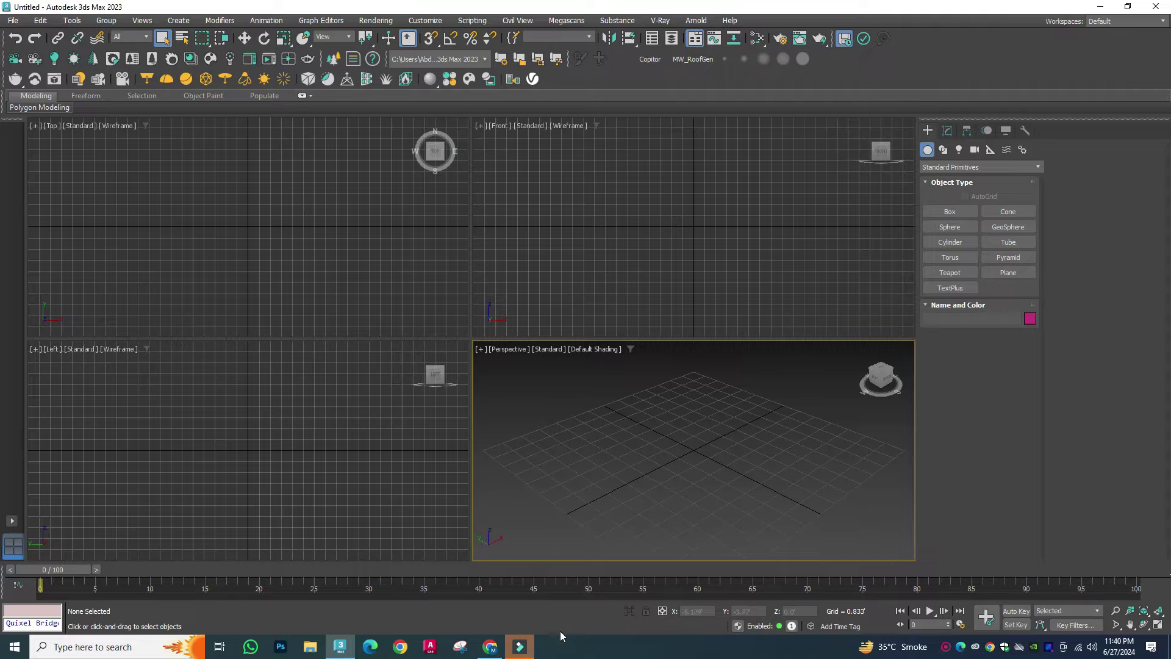
Step: Draw a 50' by 80' rectangle in the maximized Top view and hide the grid
key(alt+w)
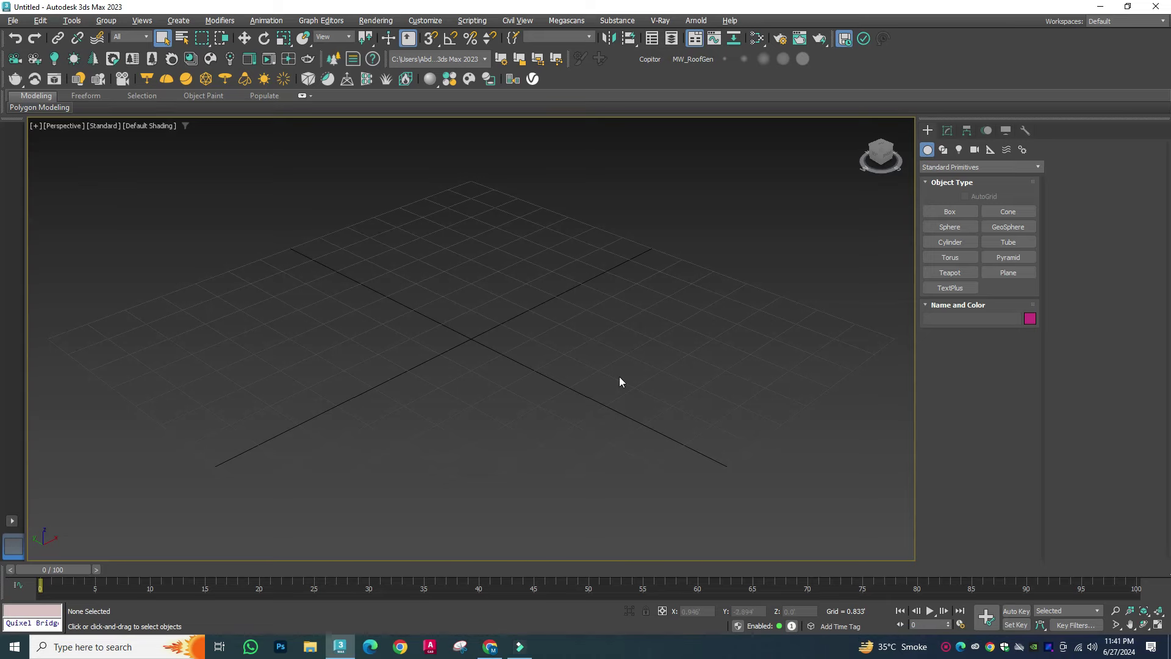
key(t)
key(F3)
drag(266, 307, 755, 520)
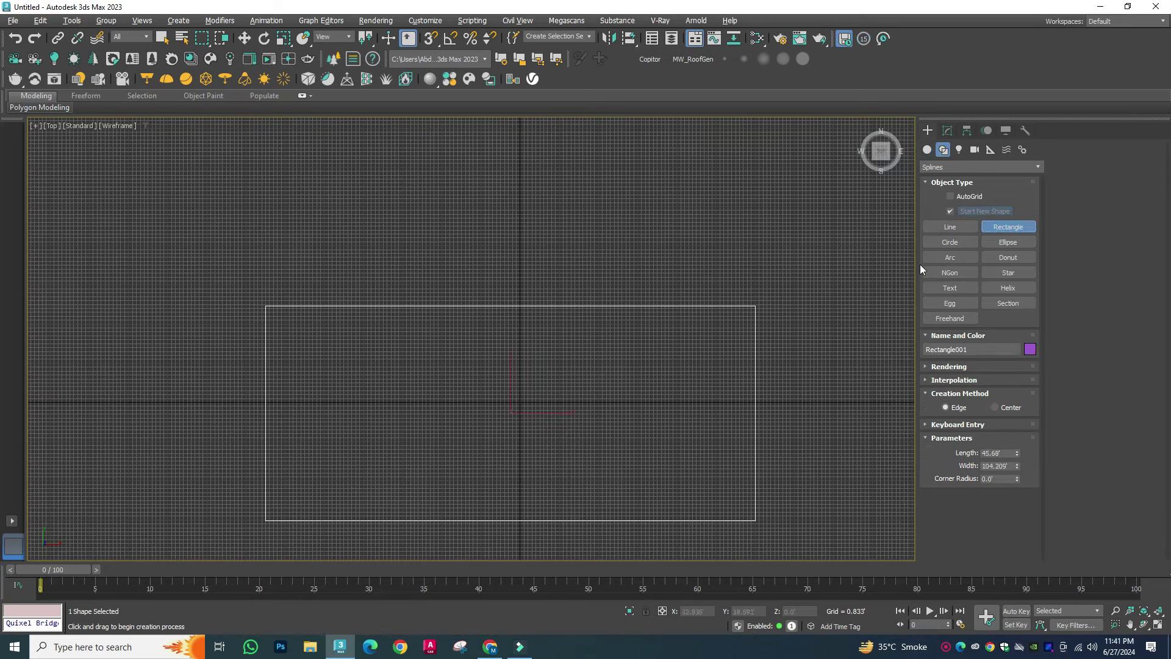
click(947, 130)
text(8)
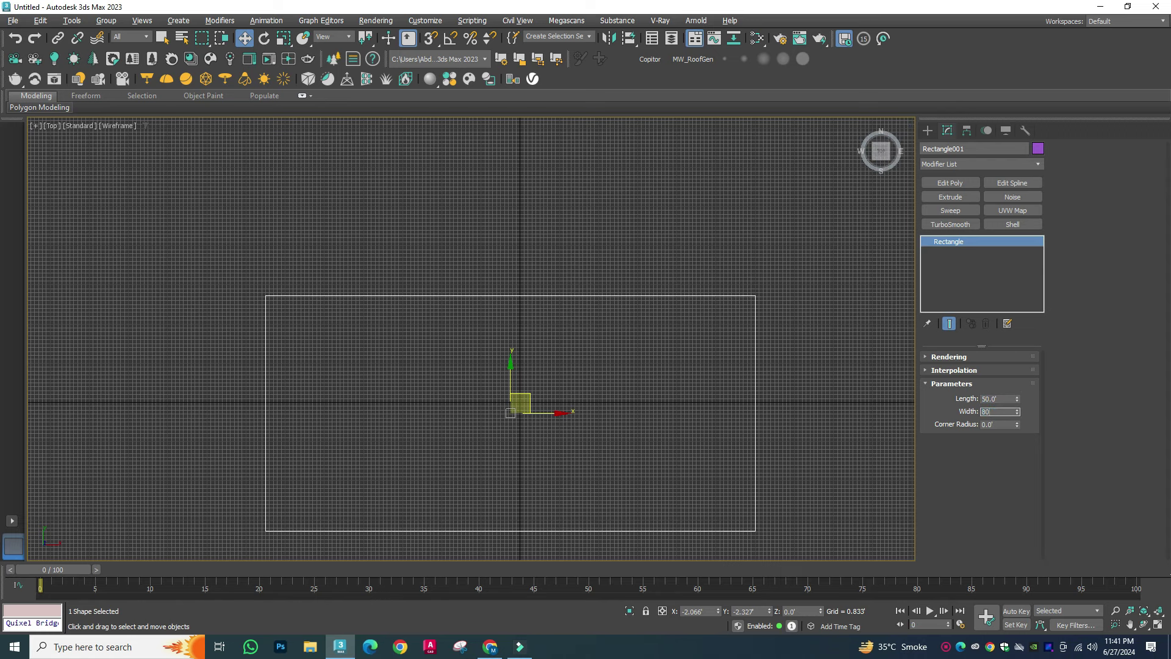
click(612, 421)
key(g)
Step: Save the scene as 1.max
key(ctrl+s)
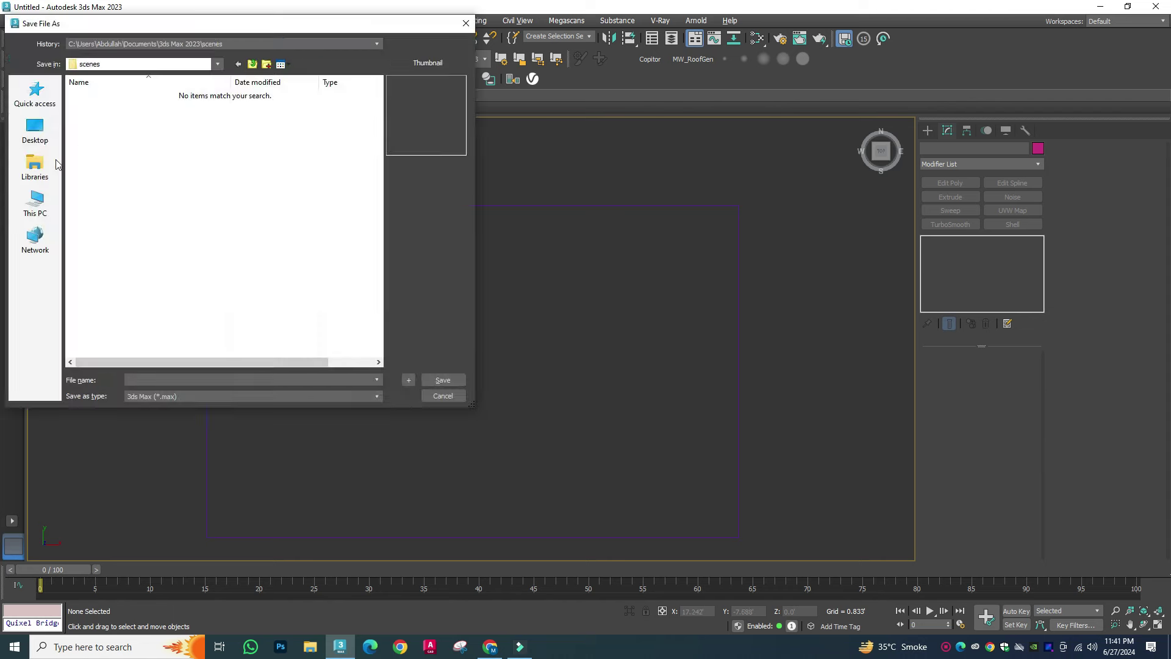
text(1)
click(431, 379)
Step: Extrude the rectangle 0.167' into a thin floor slab
click(562, 285)
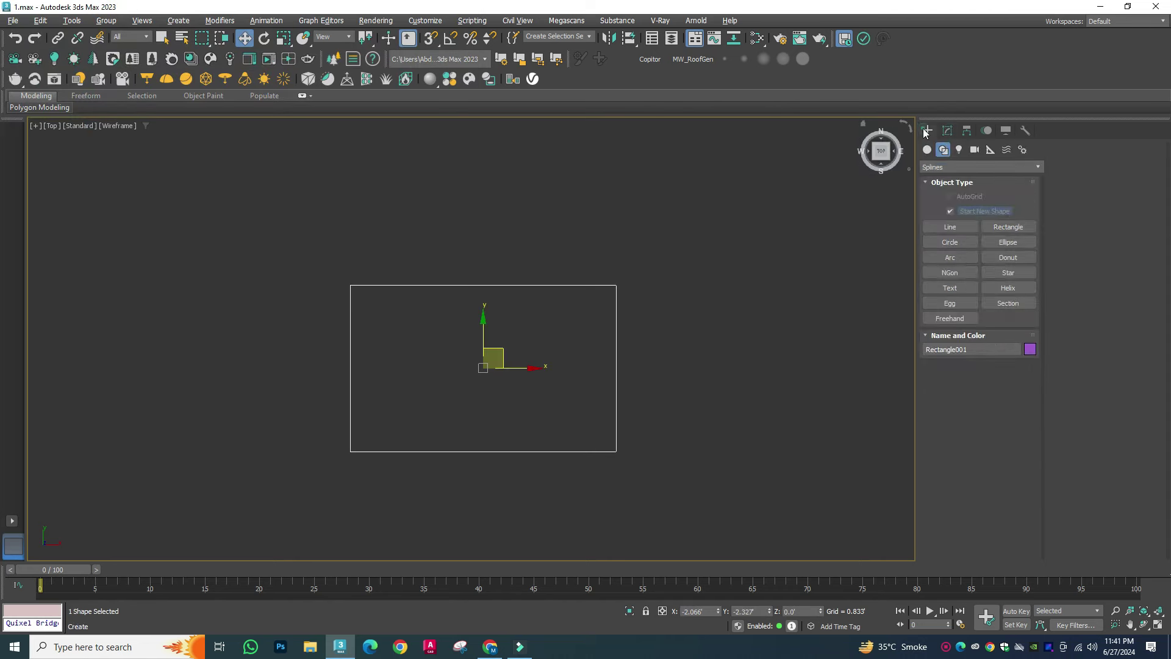
click(950, 196)
drag(586, 366, 653, 245)
scroll(up, 3)
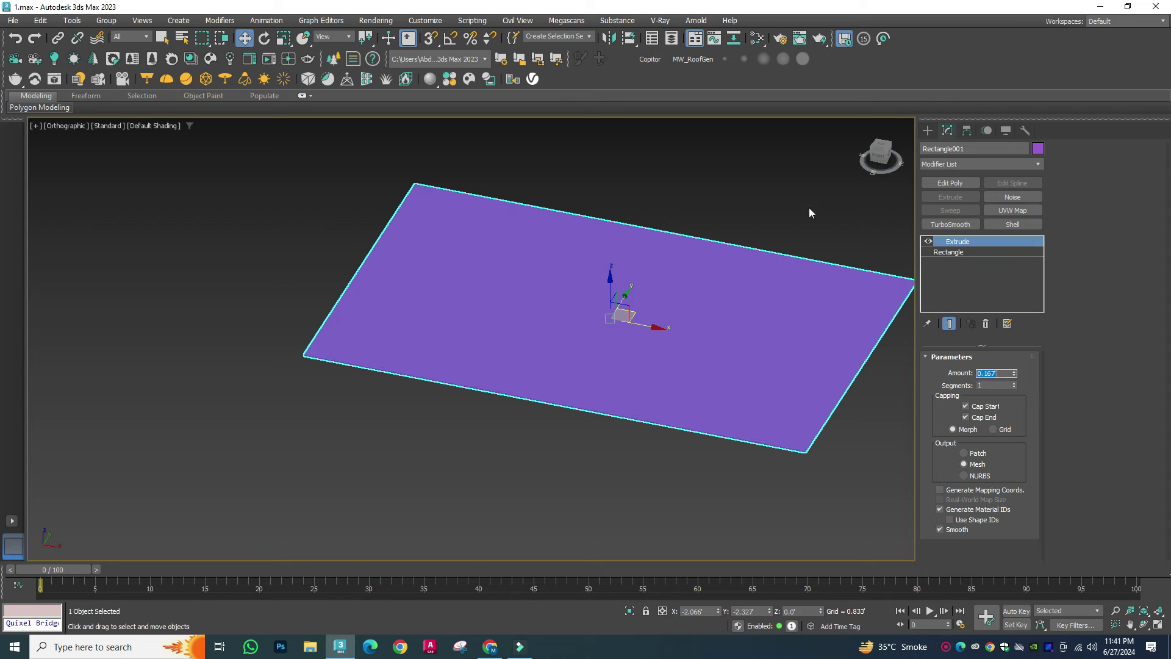
drag(732, 199, 692, 338)
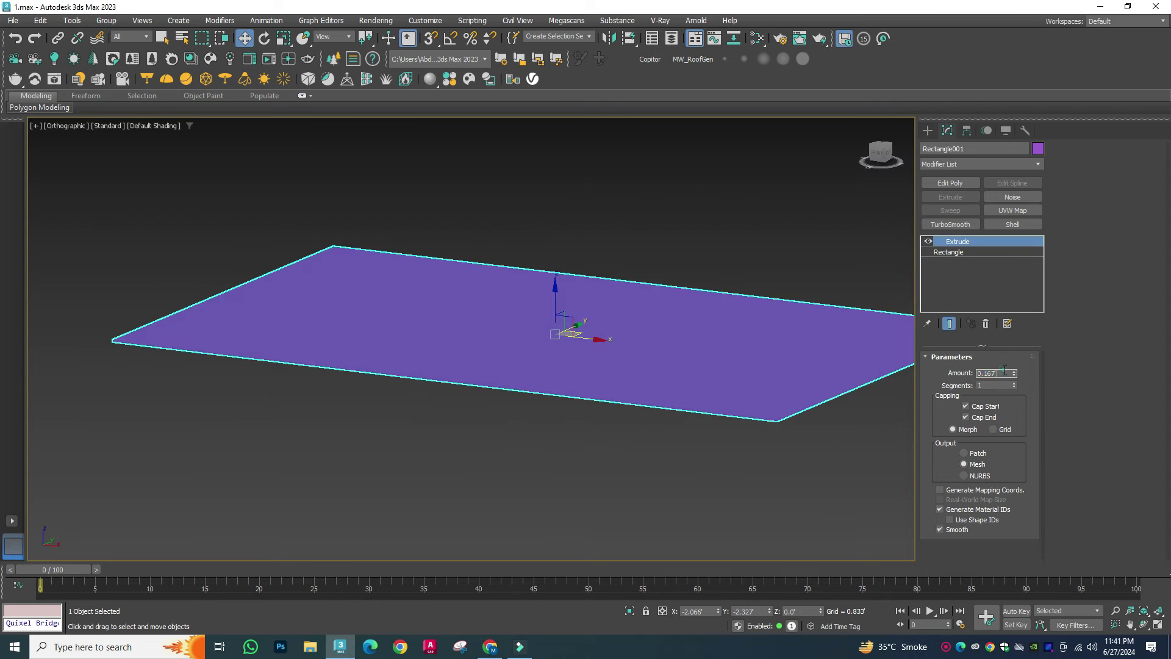
text(6)
click(685, 366)
scroll(down, 3)
Step: Set viewport shading to Clay with edged faces and return to the Top view
click(154, 125)
click(163, 178)
scroll(down, 3)
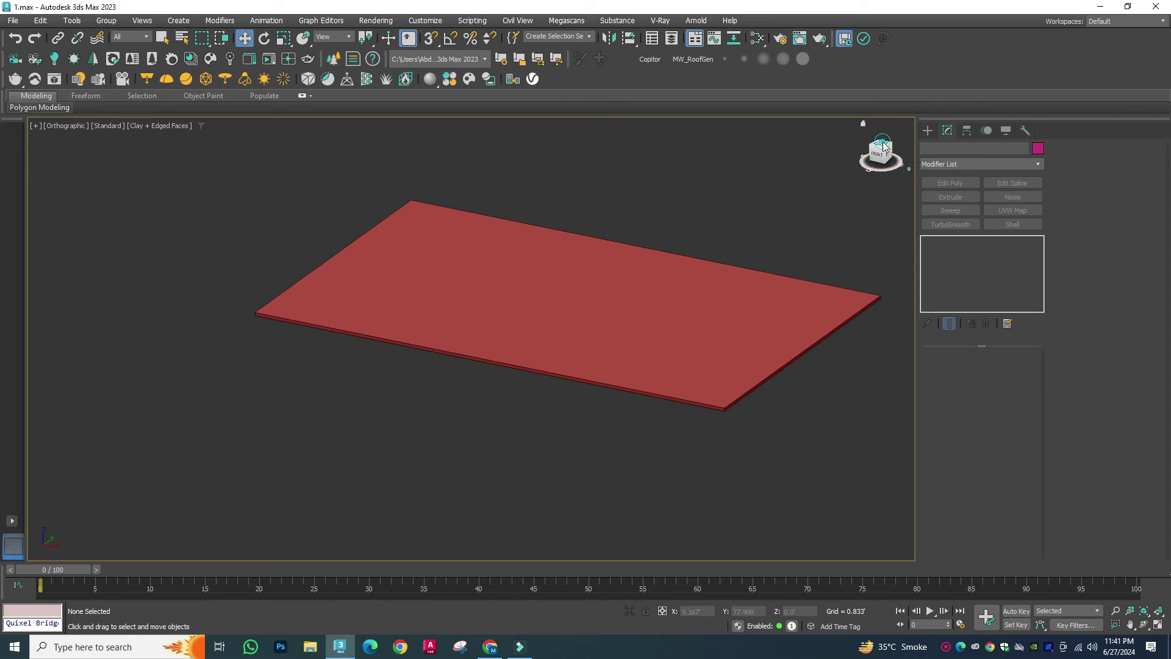
click(883, 141)
Step: Draw a snapped rectangle strip below the first slab and extrude it into a thin plate
click(928, 130)
click(994, 227)
scroll(down, 3)
key(s)
drag(818, 431, 842, 363)
drag(833, 360, 782, 511)
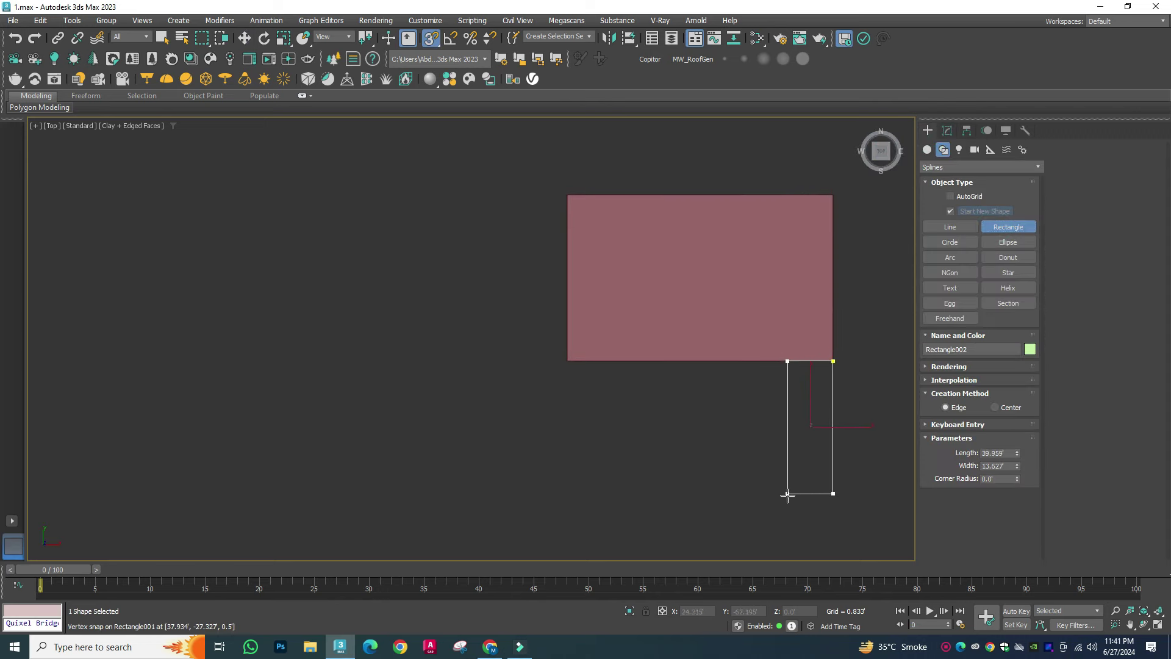
click(948, 130)
click(949, 181)
click(951, 196)
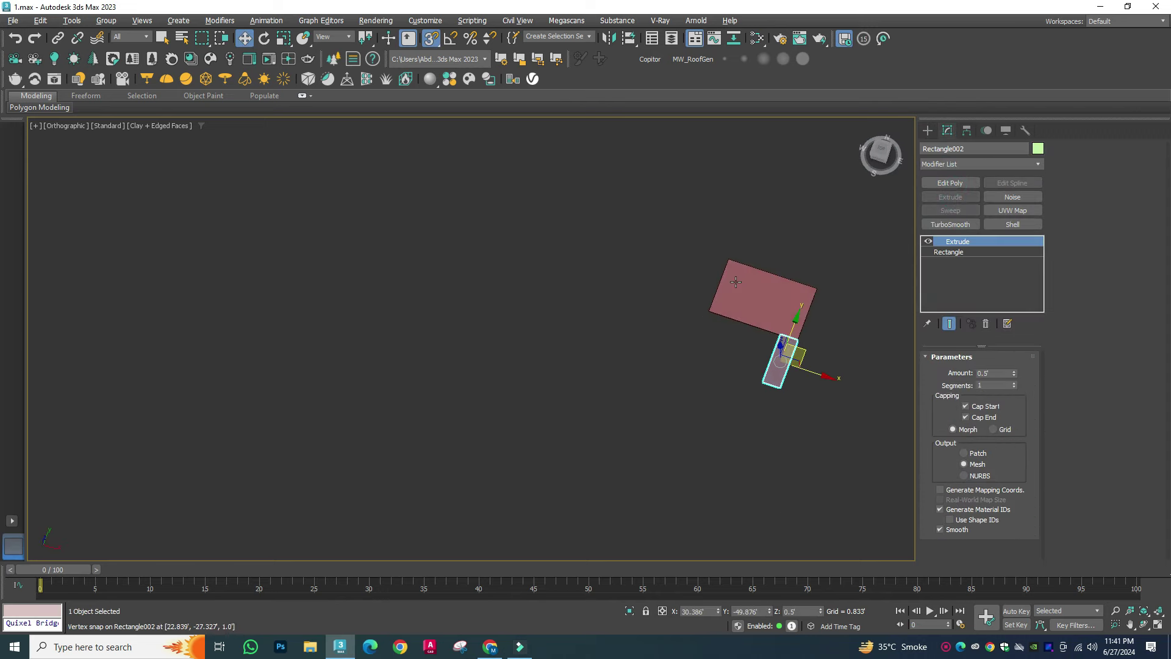
Step: Shift-drag clone the other strip alongside the existing plates
drag(762, 342, 810, 412)
scroll(up, 3)
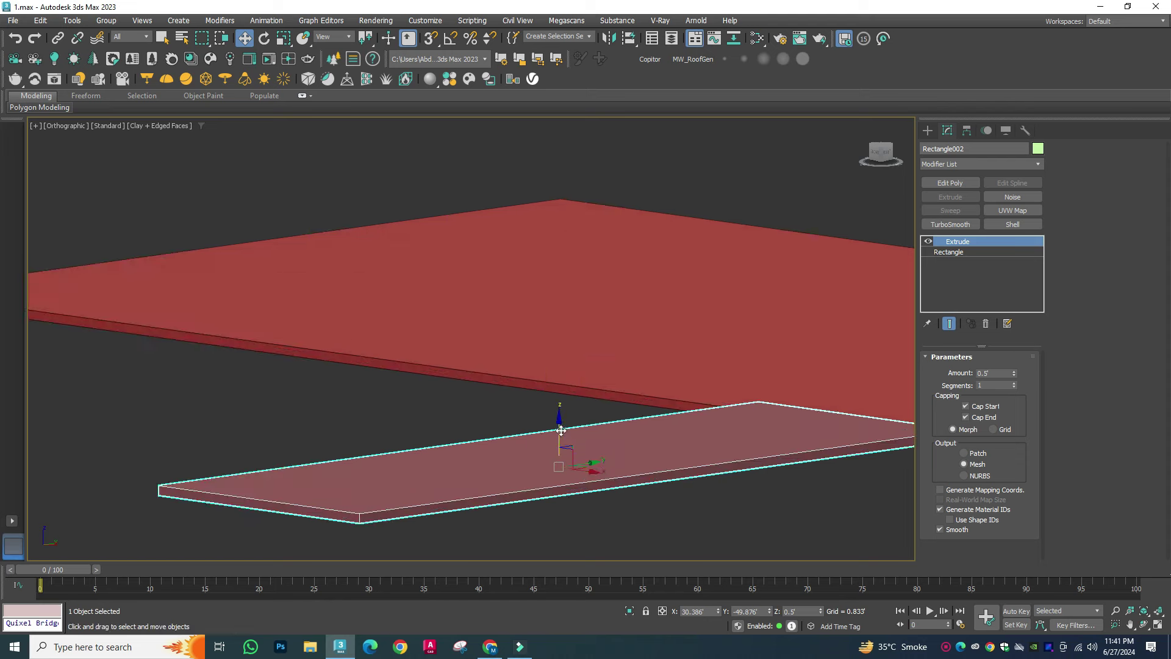
scroll(up, 3)
scroll(up, 3)
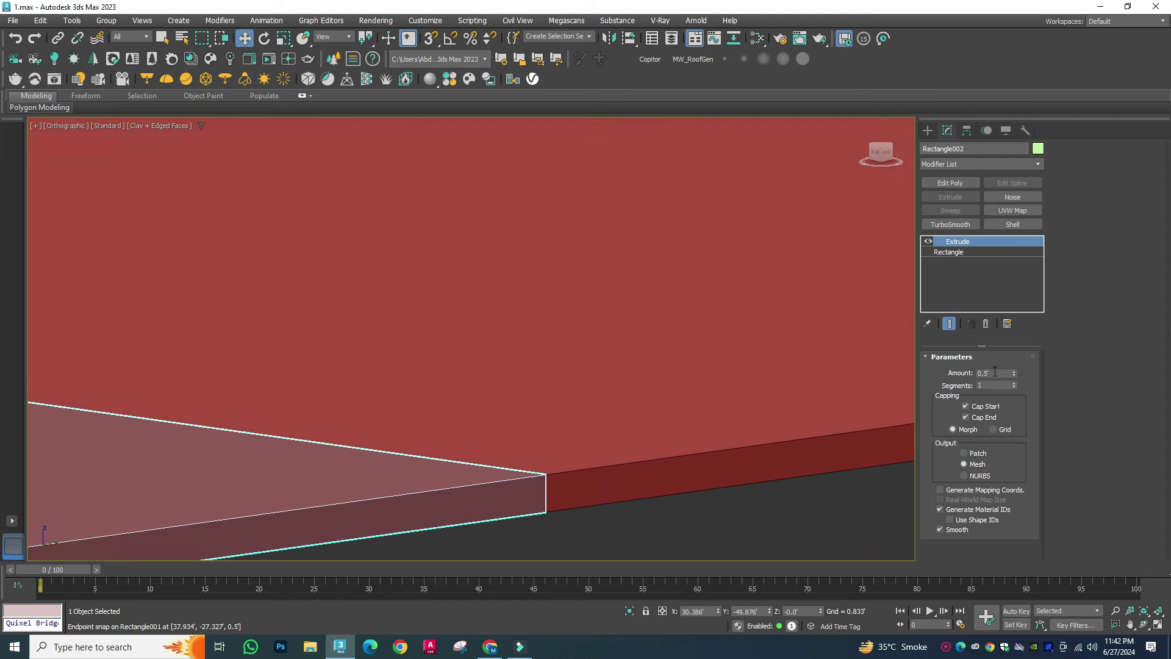
scroll(down, 3)
click(536, 418)
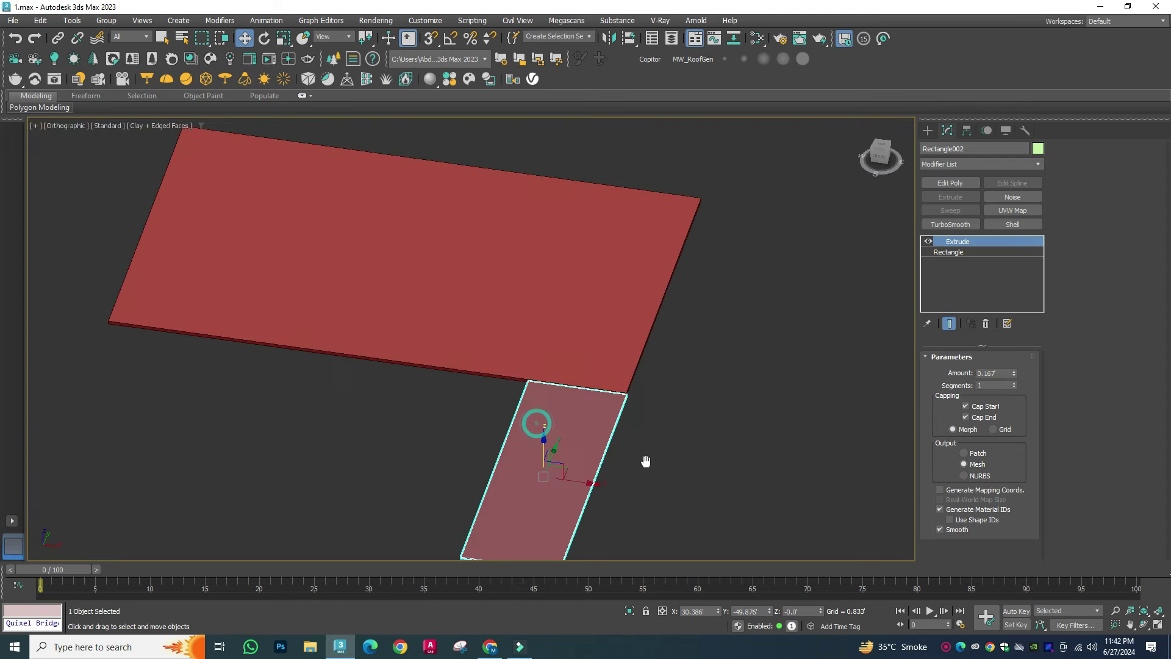
scroll(up, 3)
drag(428, 489, 415, 490)
click(590, 373)
Step: Draw a snapped plate filling the gap between strips and extrude it to the same thickness
drag(610, 366, 731, 305)
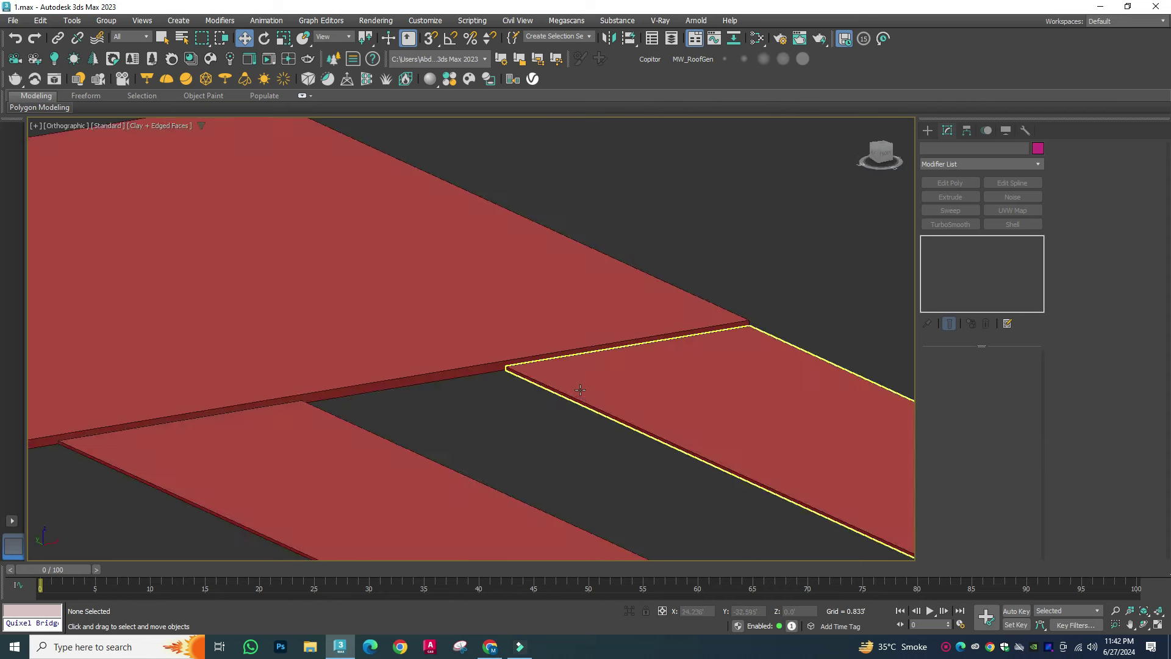
click(927, 130)
click(1009, 226)
key(s)
scroll(up, 3)
drag(380, 340, 602, 450)
scroll(down, 3)
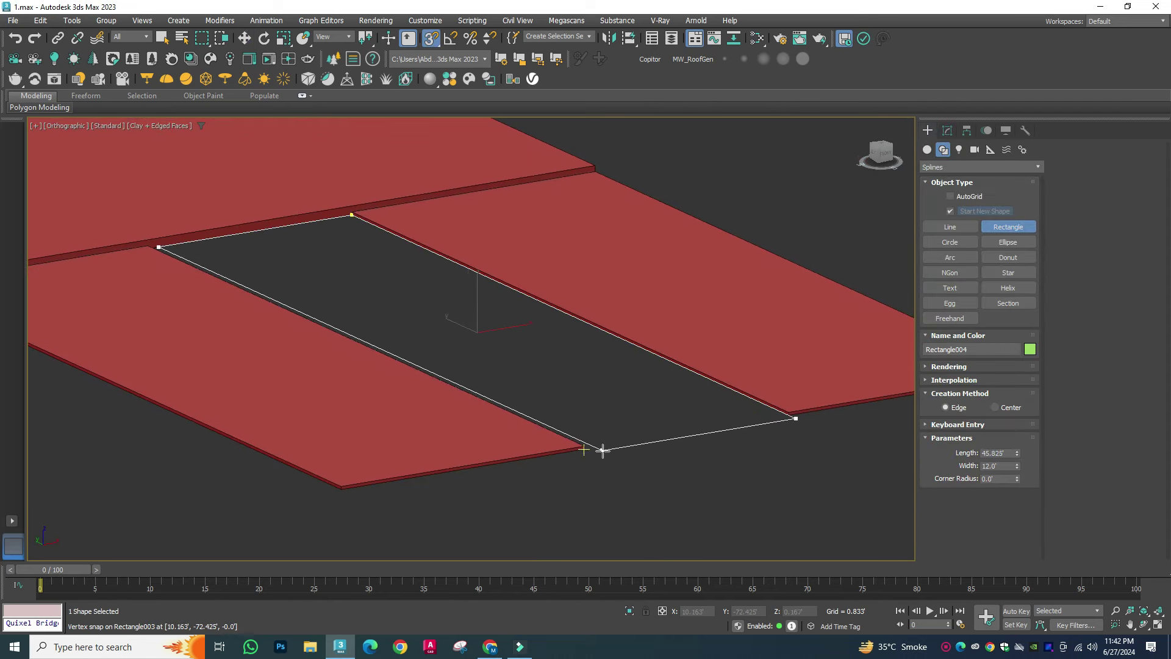
click(948, 130)
click(950, 196)
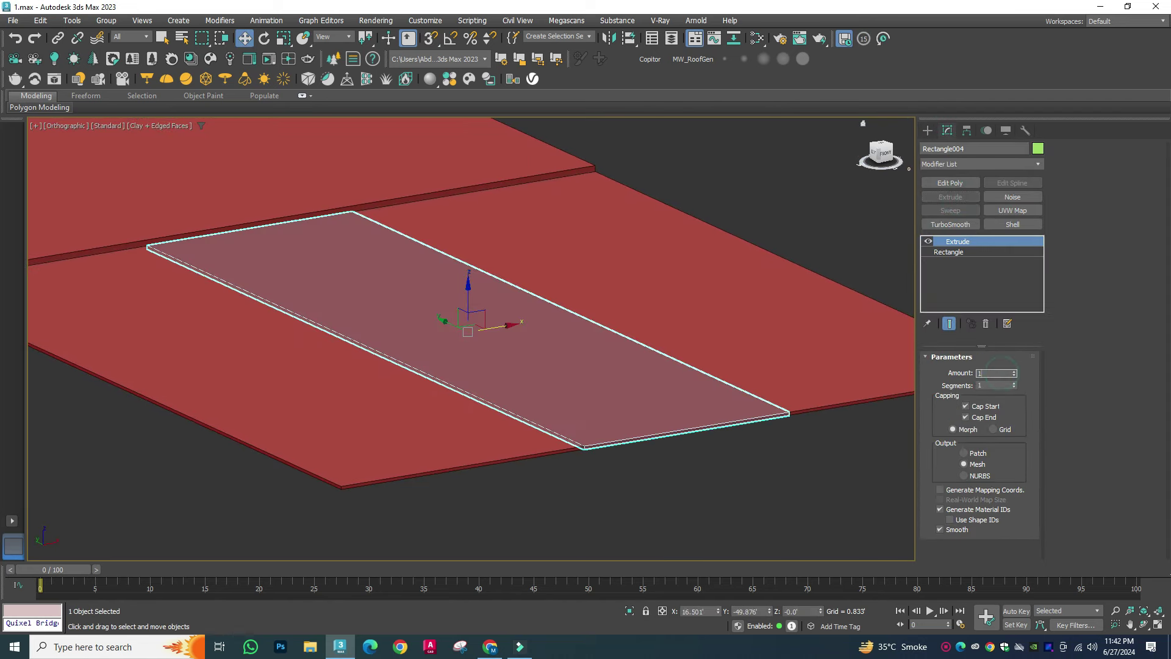
Step: Add Edit Poly to a strip, enter vertex mode, and copy a plate off to the side
scroll(down, 3)
scroll(up, 3)
click(605, 317)
click(950, 182)
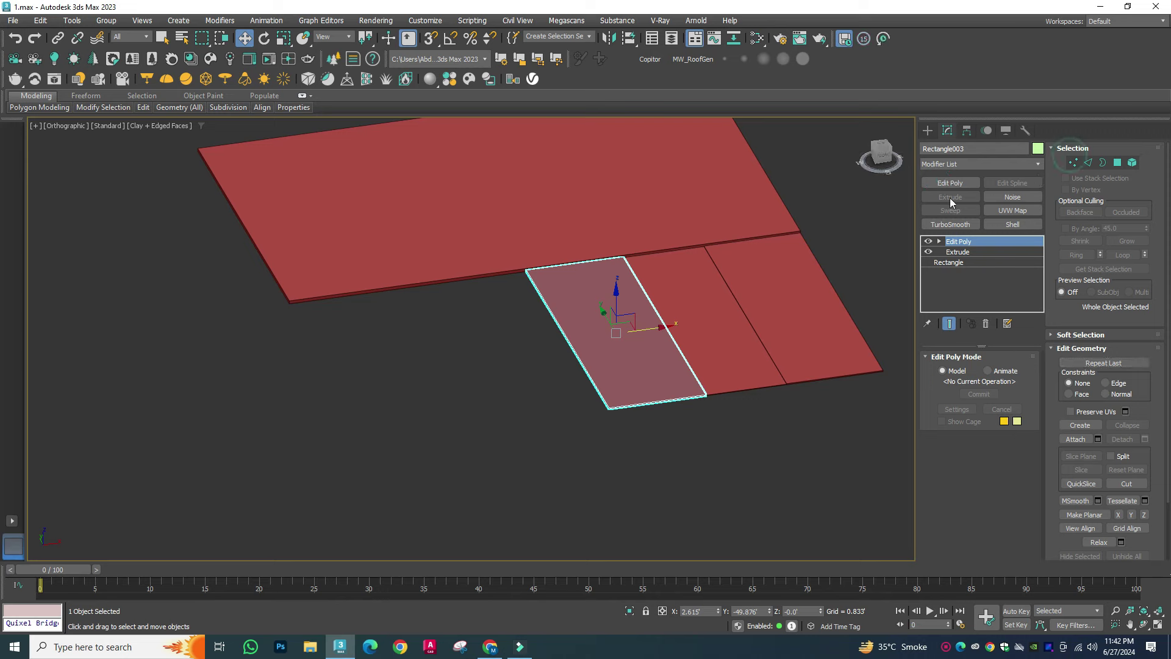
key(1)
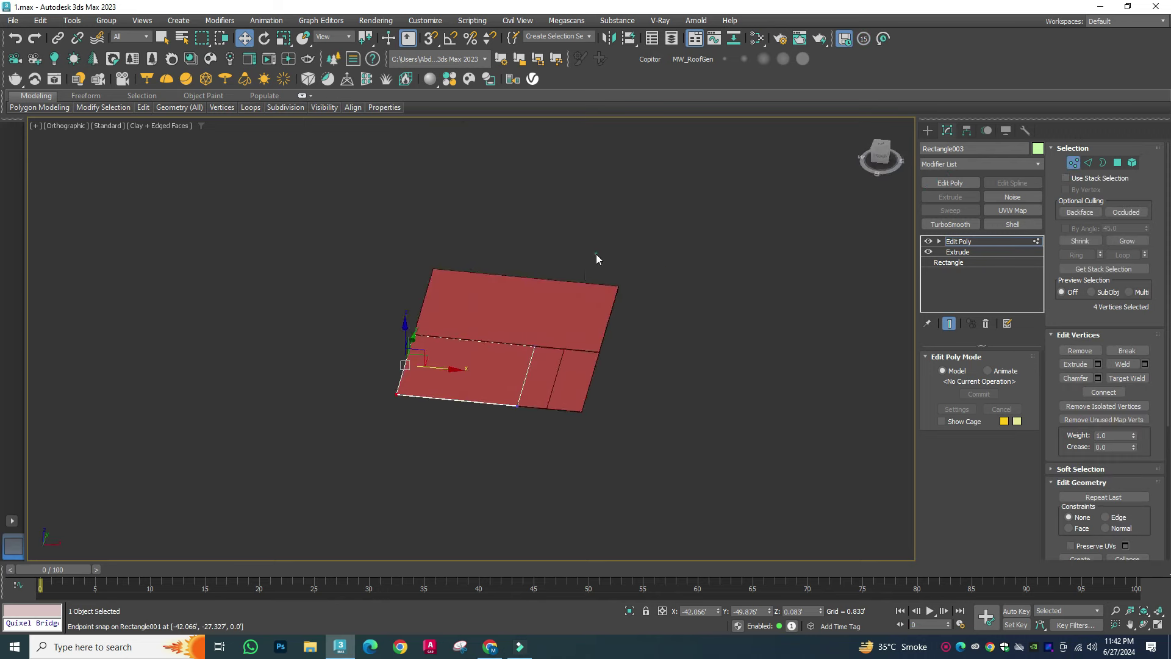
scroll(down, 3)
drag(398, 340, 620, 436)
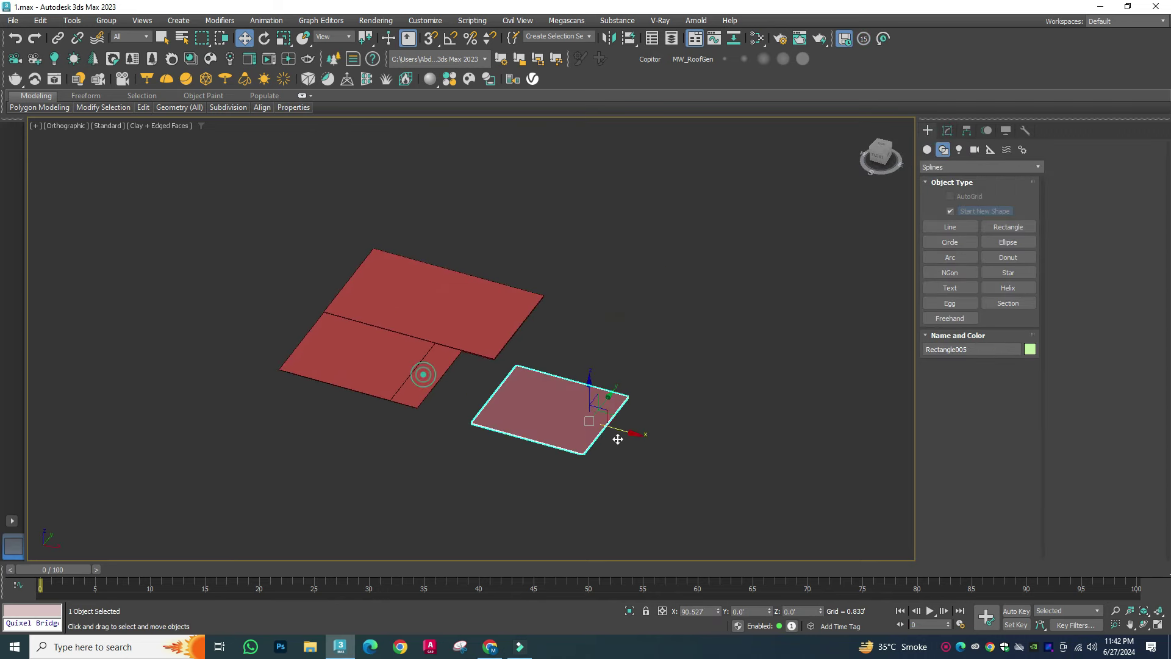
Step: Confirm the copied plate and select the vertices along one of its sides
key(Return)
scroll(up, 3)
key(s)
scroll(down, 3)
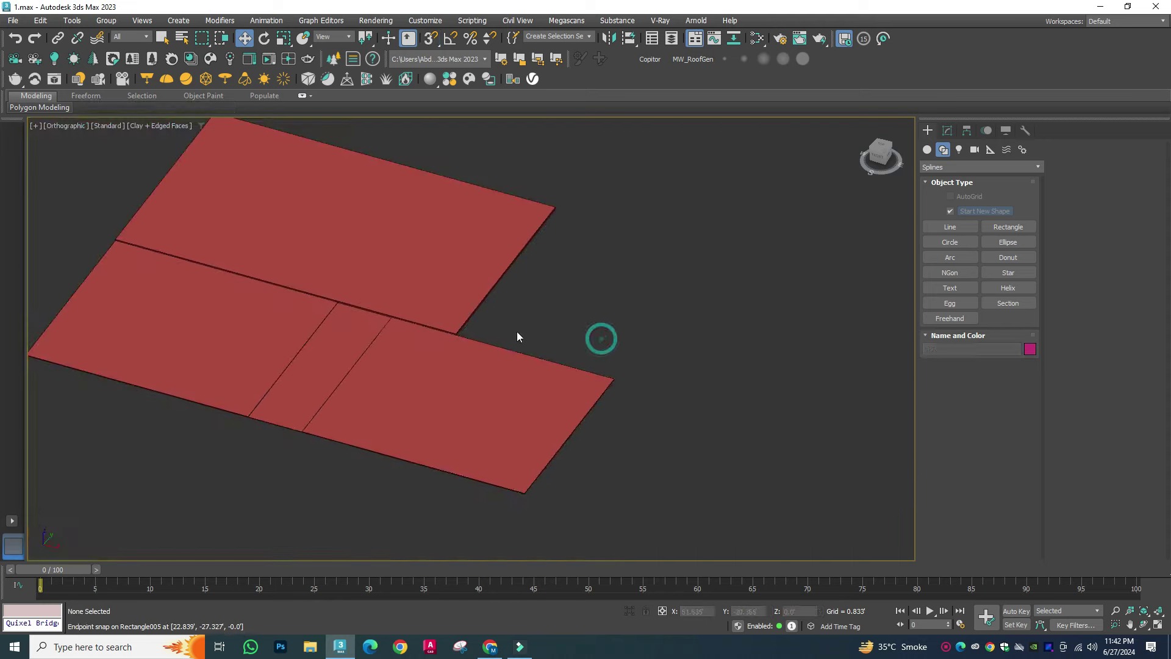
key(s)
click(515, 368)
click(947, 130)
click(1072, 163)
drag(684, 294, 506, 589)
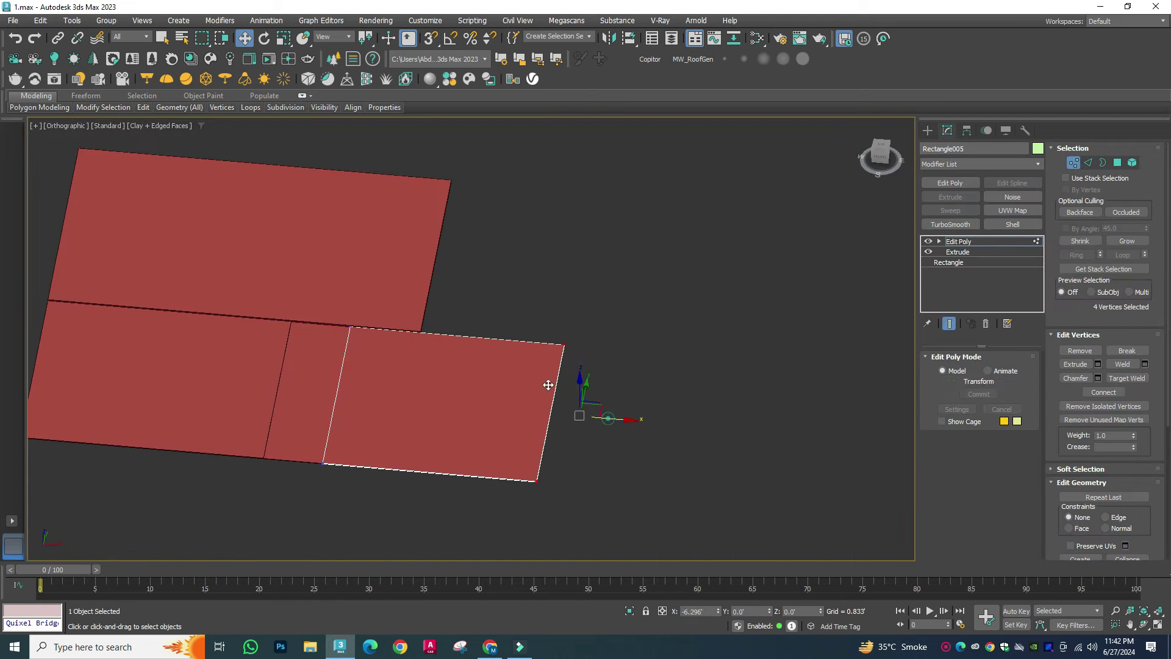
Step: In polygon mode, move the selected face to extend the plate
key(s)
click(535, 314)
key(4)
scroll(up, 3)
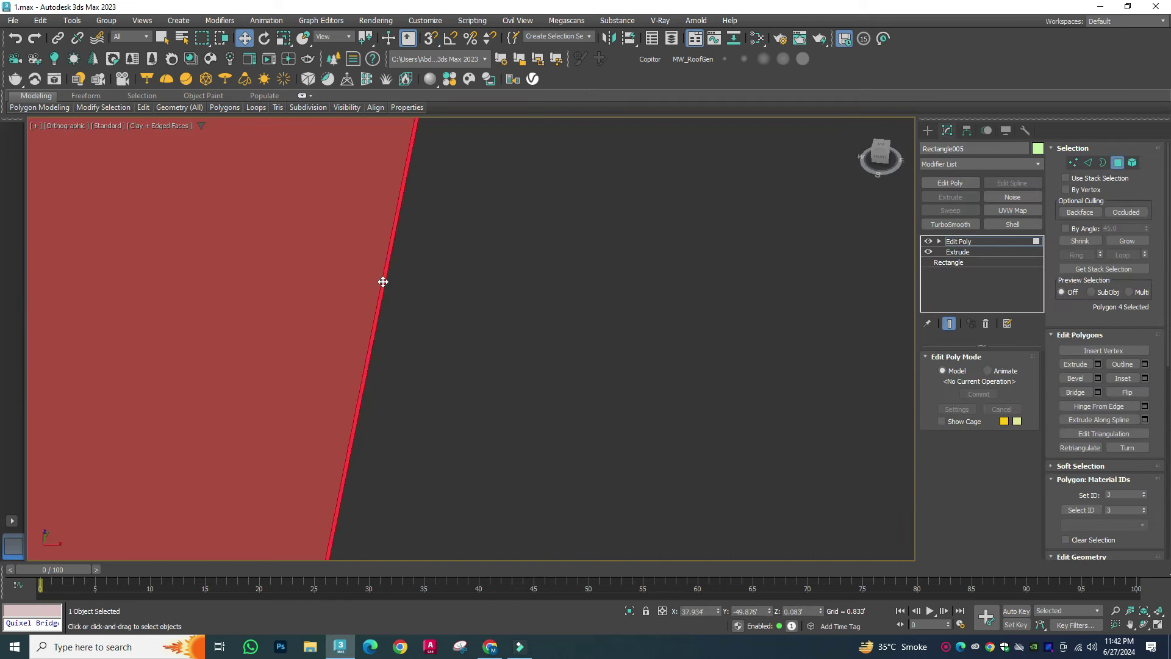
scroll(down, 3)
scroll(down, 3)
scroll(up, 3)
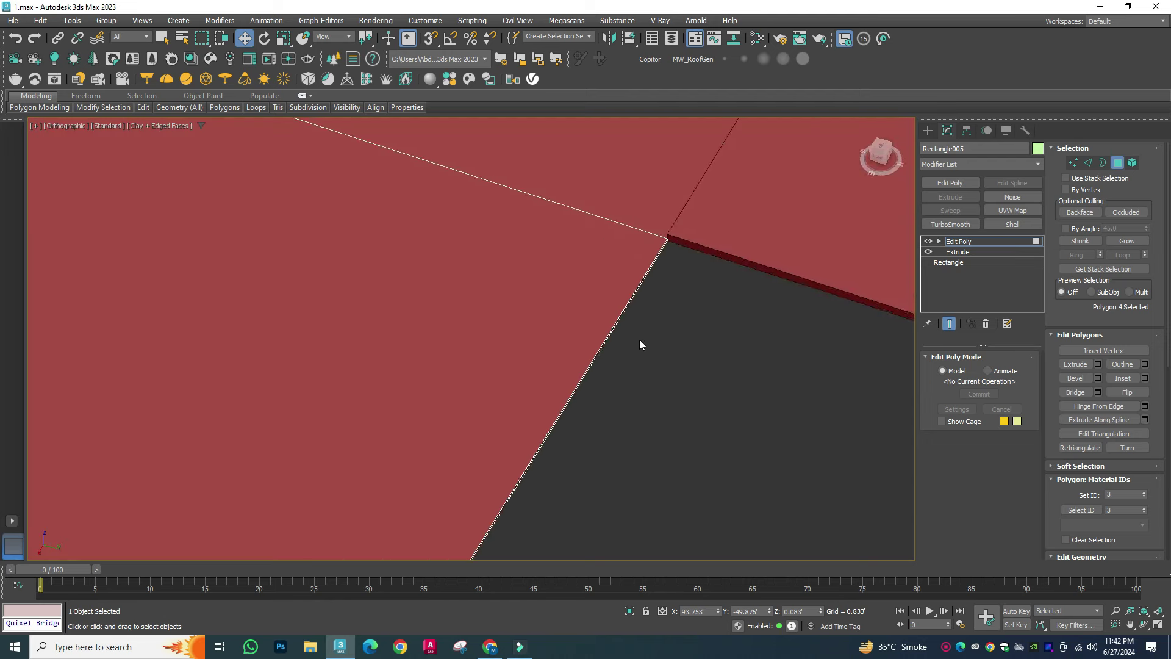
scroll(down, 3)
scroll(down, 3)
scroll(down, 3)
drag(530, 482, 632, 519)
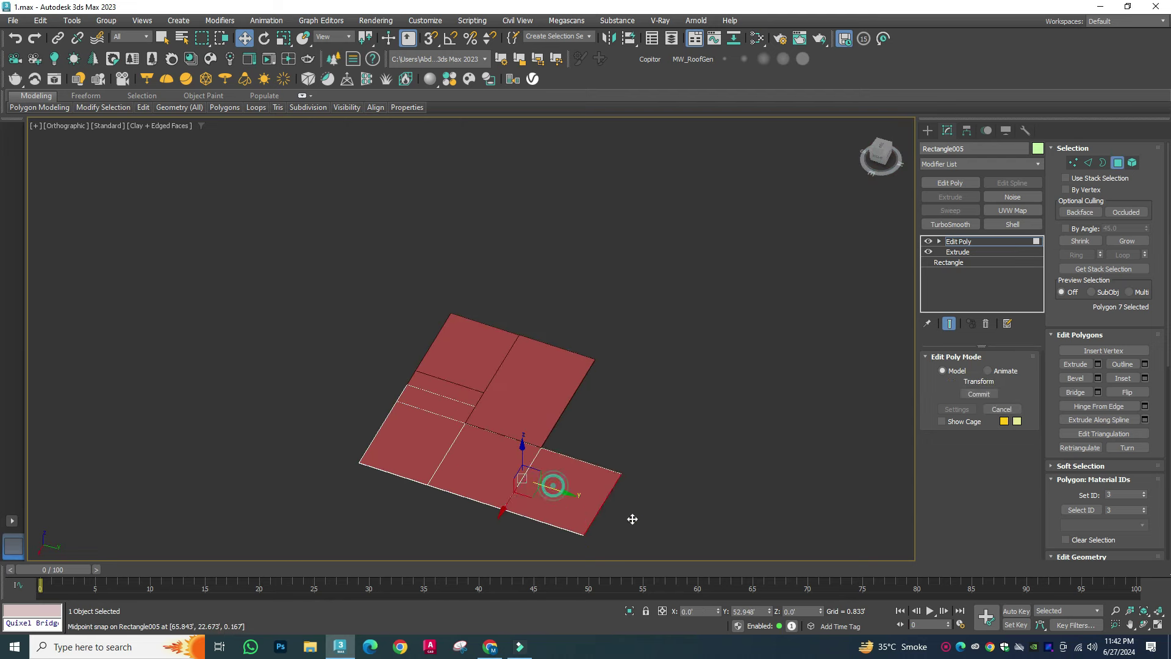
Step: Snap another face of the plate onto the slab's corner
click(739, 476)
scroll(up, 3)
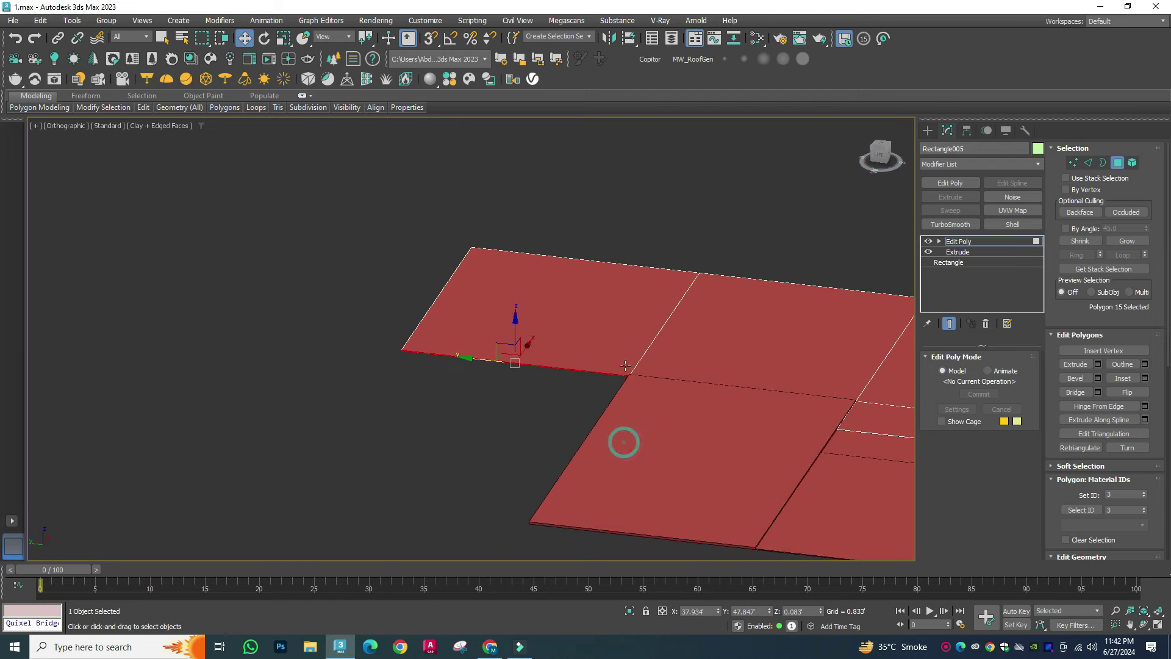
scroll(down, 3)
scroll(down, 3)
scroll(up, 3)
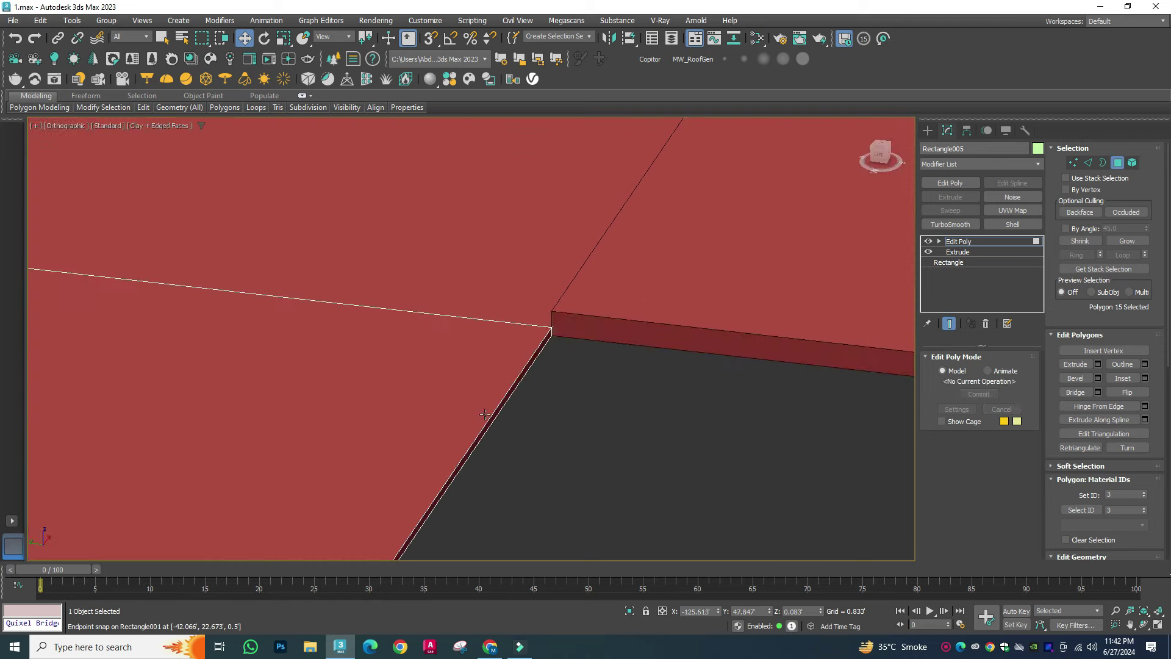
scroll(down, 3)
key(s)
drag(449, 430, 604, 415)
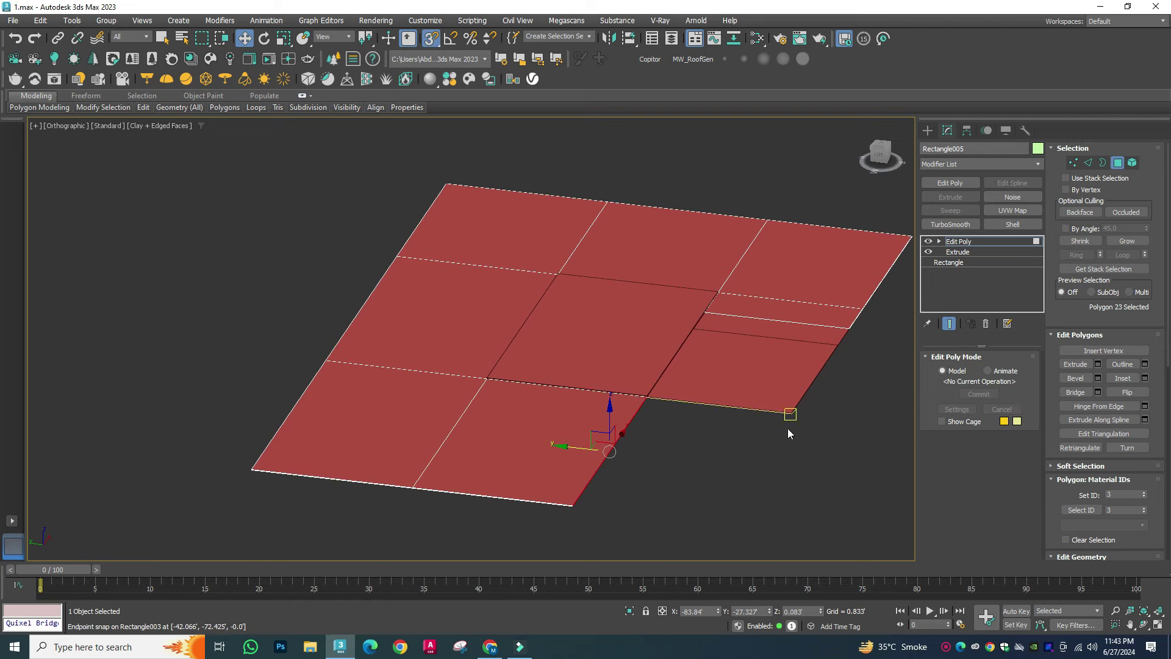
scroll(up, 3)
scroll(up, 3)
drag(622, 461, 385, 446)
drag(397, 424, 671, 379)
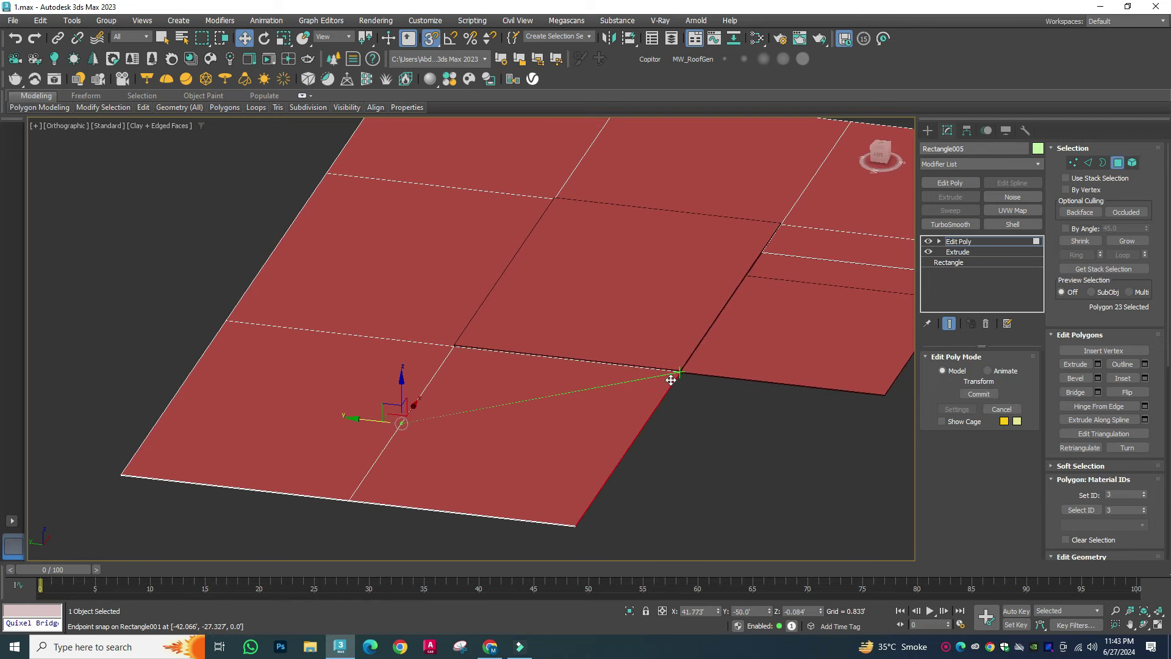
scroll(down, 3)
scroll(down, 3)
scroll(down, 3)
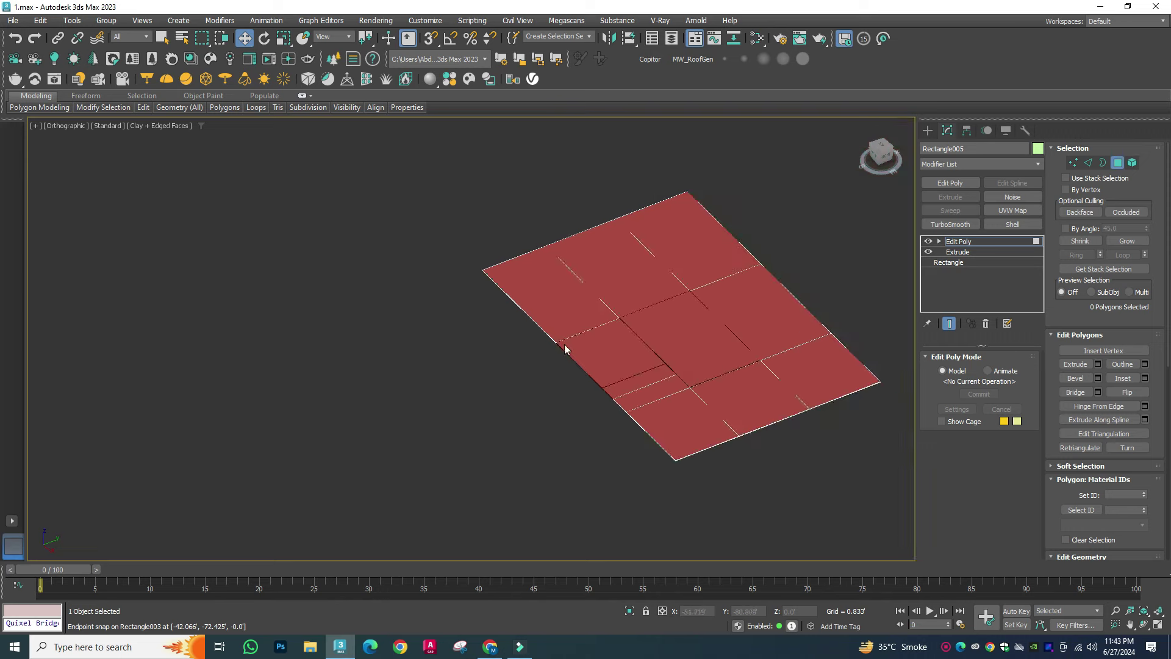
Step: Move the polygon strip along X, snapping it to a midpoint beside the central gap
drag(562, 347, 1073, 161)
click(1073, 163)
drag(595, 347, 575, 321)
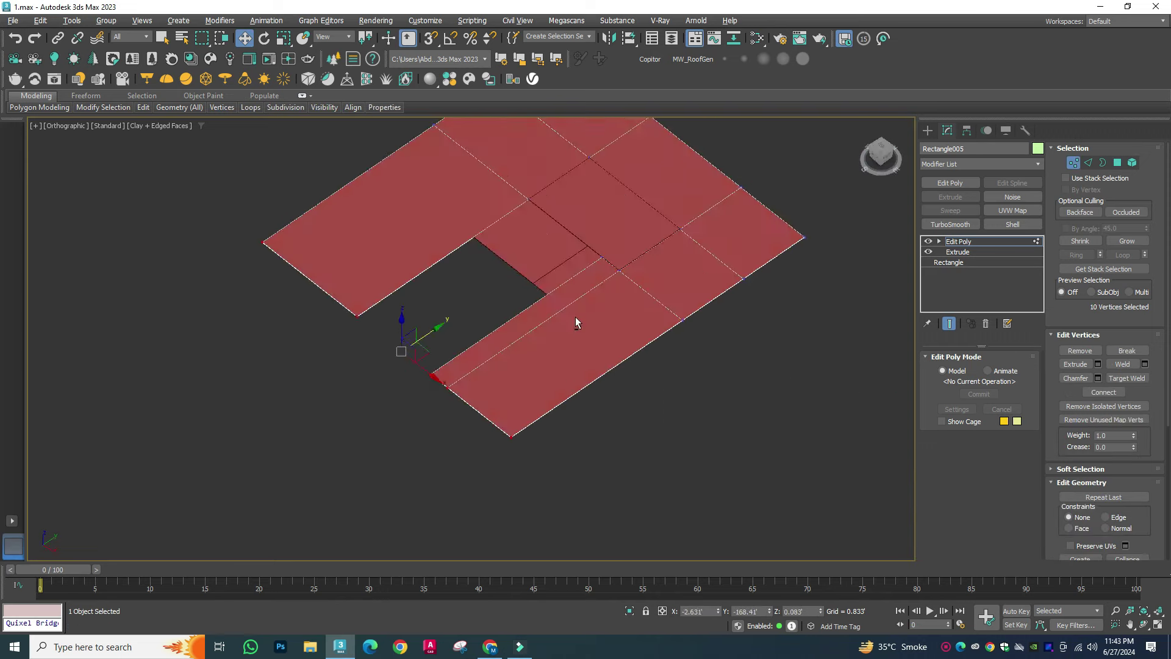
click(927, 130)
scroll(up, 3)
scroll(up, 3)
click(947, 130)
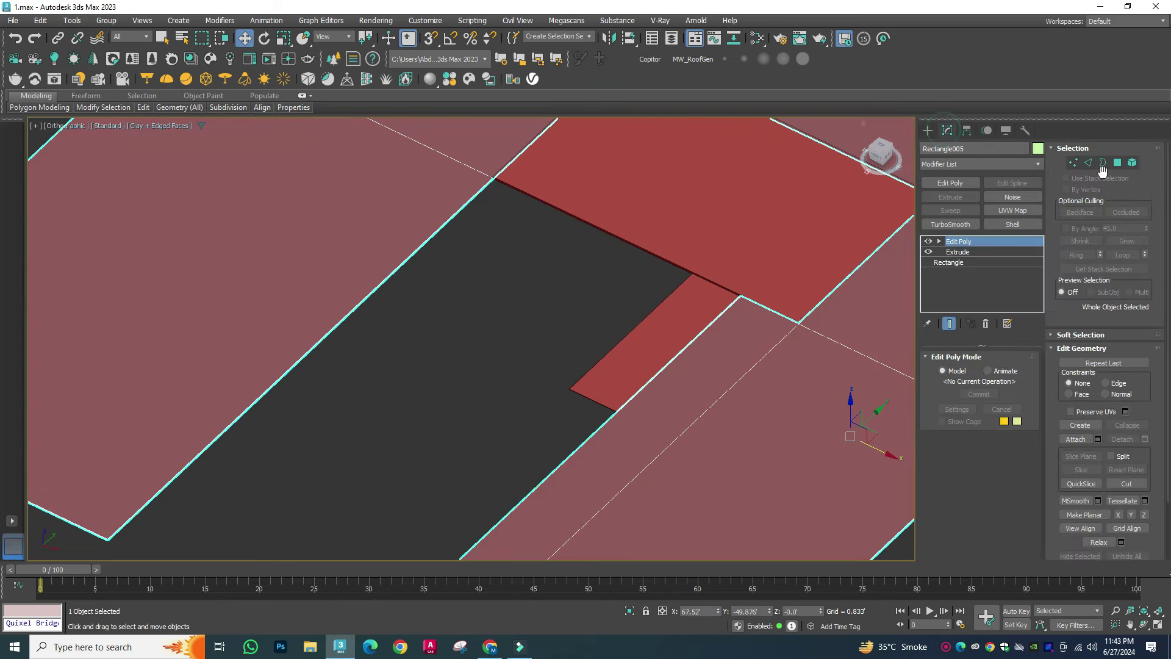
scroll(up, 3)
scroll(up, 3)
scroll(up, 3)
scroll(down, 3)
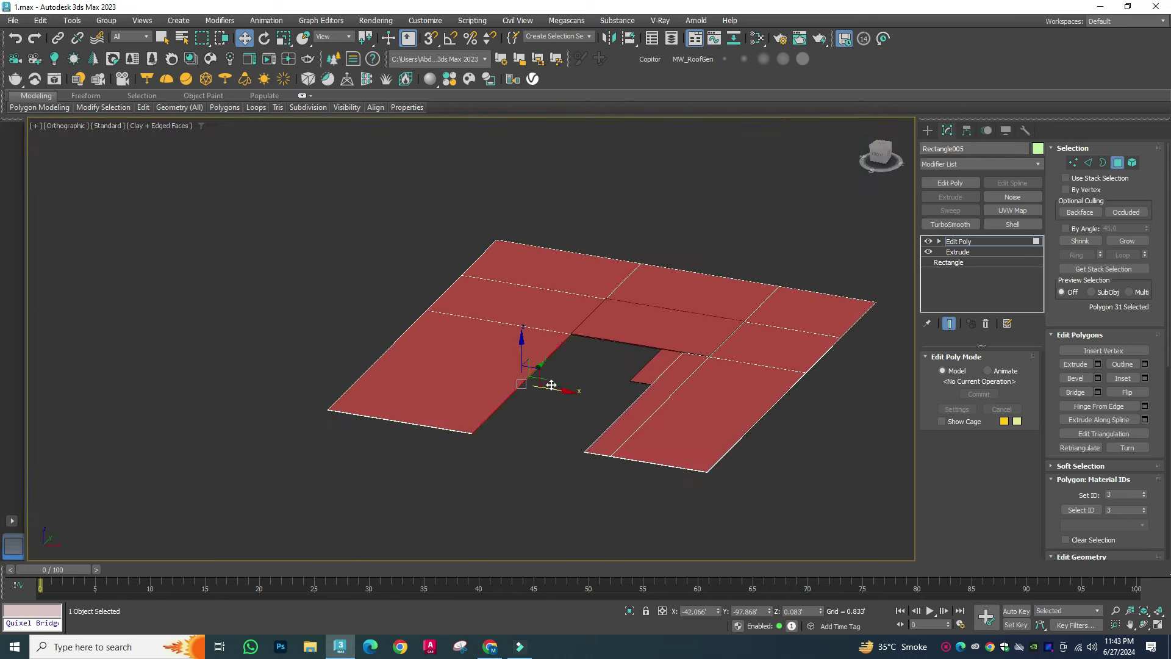
drag(596, 388, 766, 440)
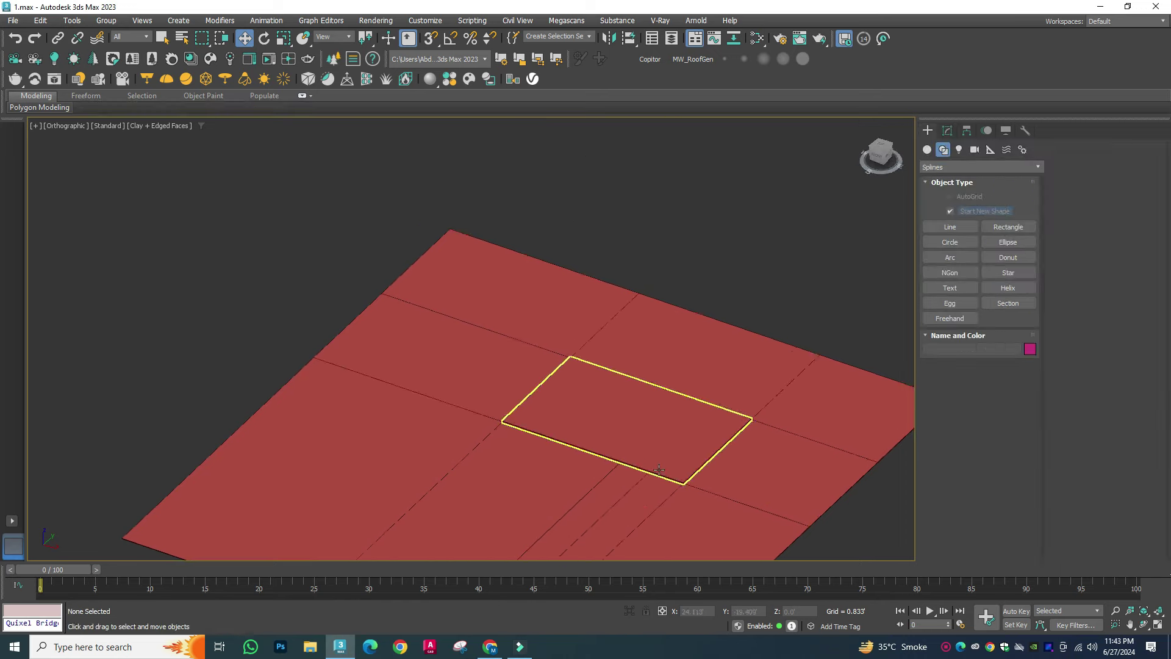
Step: Draw a 0.75' by 75' rectangle along the floor edge
scroll(up, 3)
click(998, 226)
drag(293, 316, 726, 451)
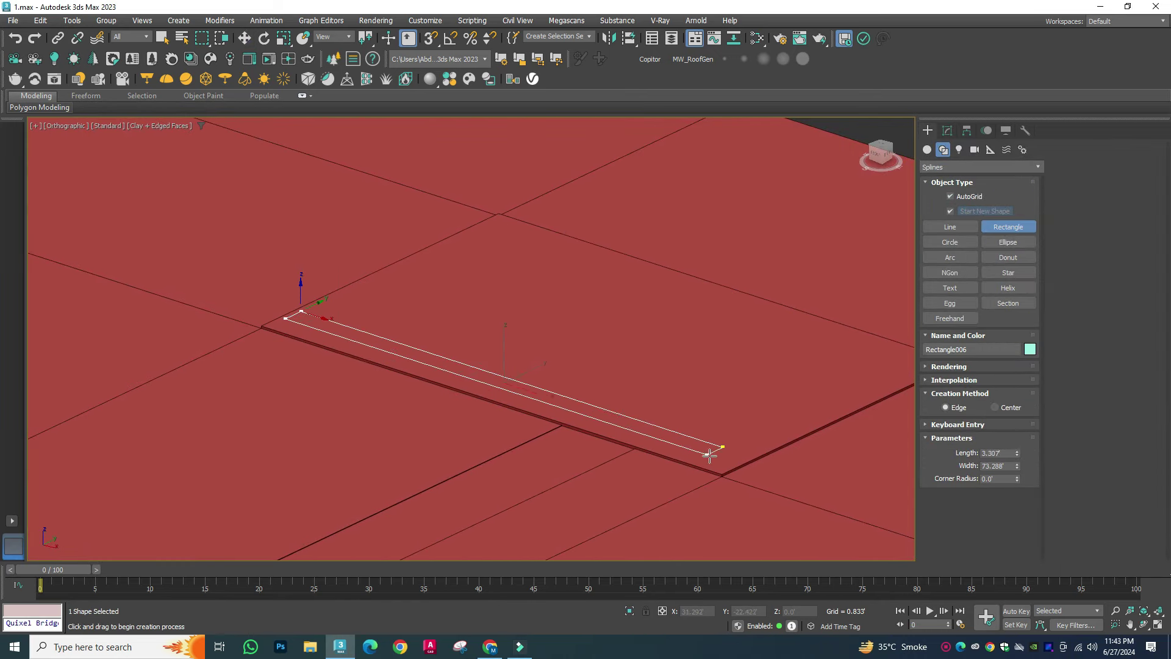
click(947, 130)
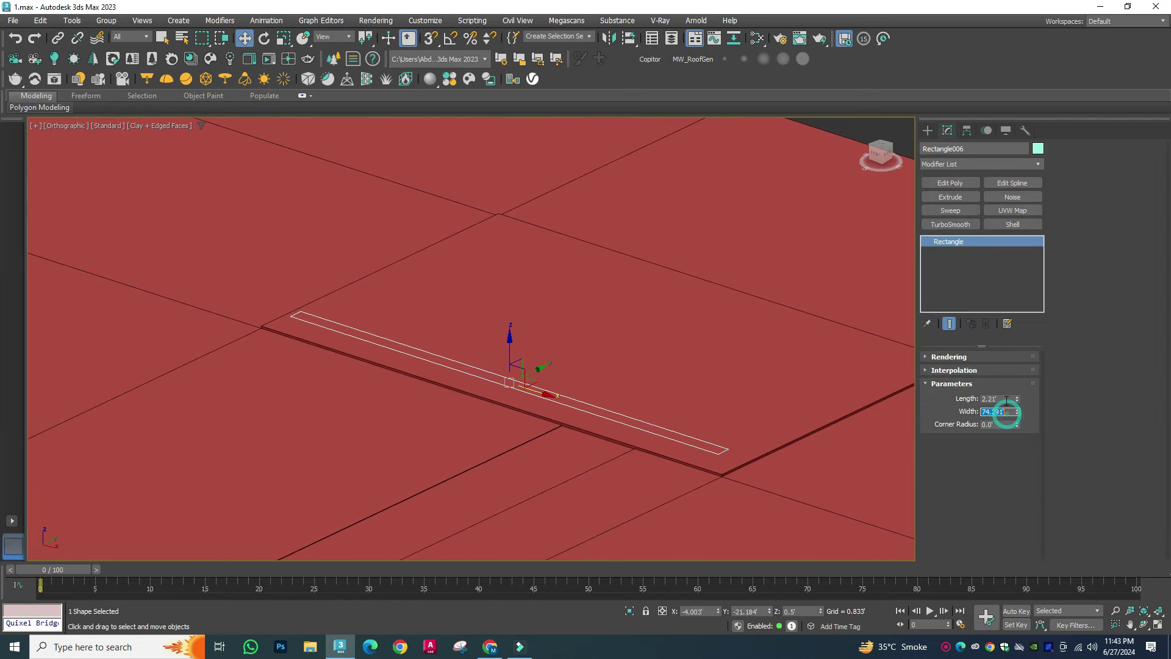
text(75.0)
key(Return)
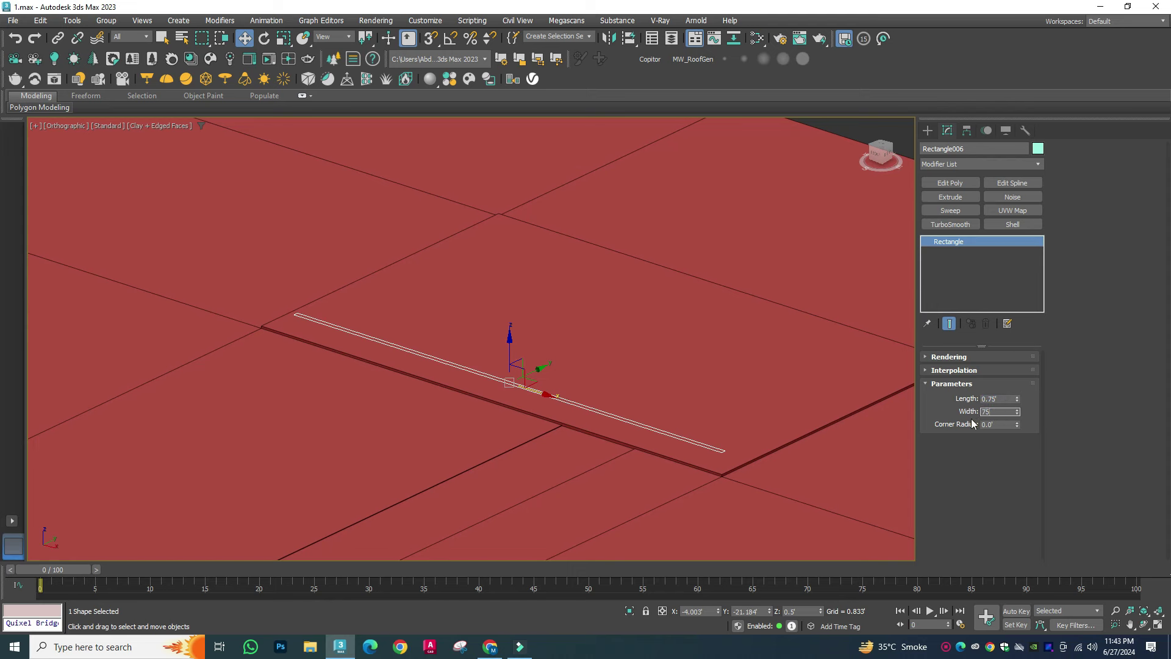
drag(494, 404, 513, 391)
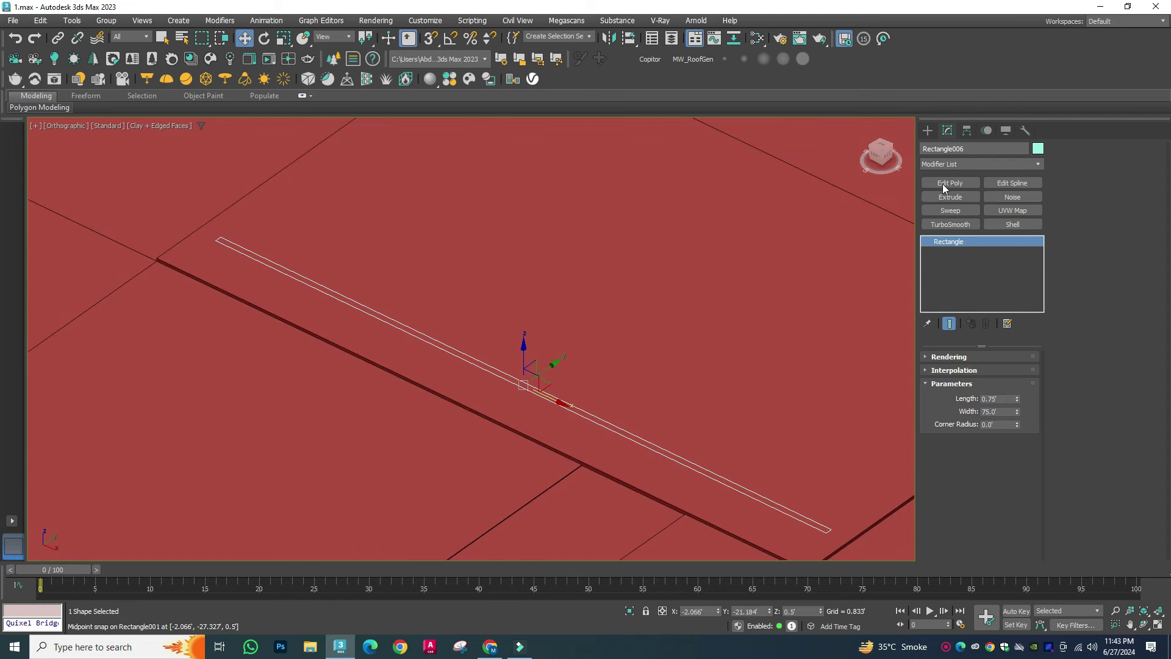
Step: Extrude the rectangle 12' into a wall
click(950, 197)
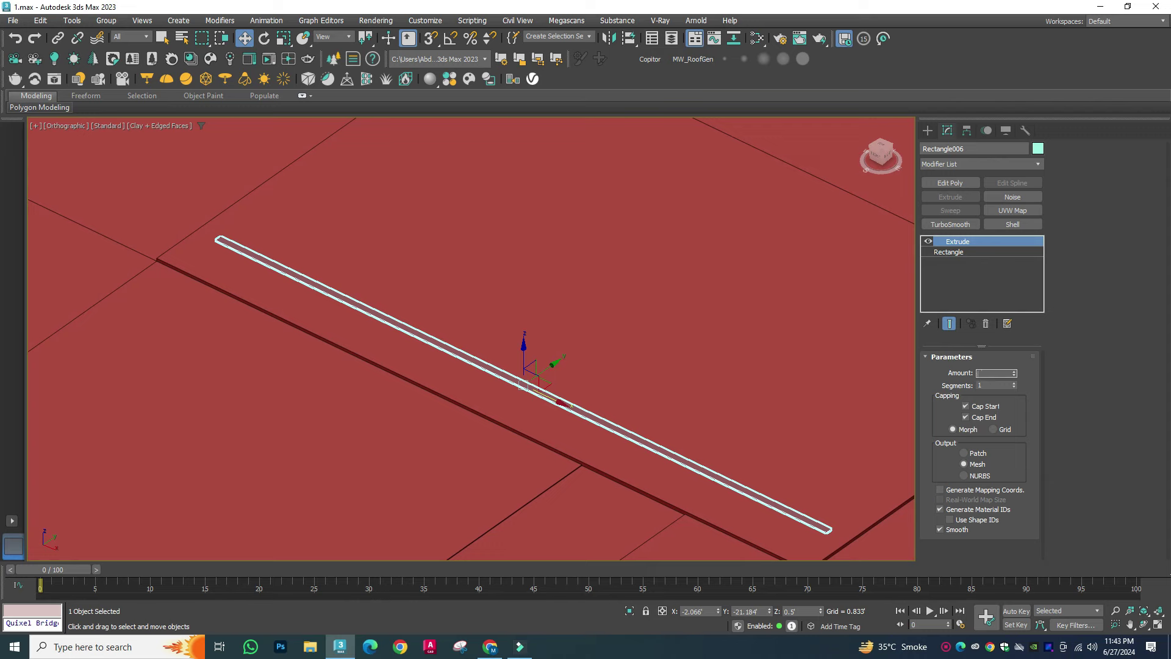
text(9)
key(Return)
text(12)
key(Return)
scroll(up, 3)
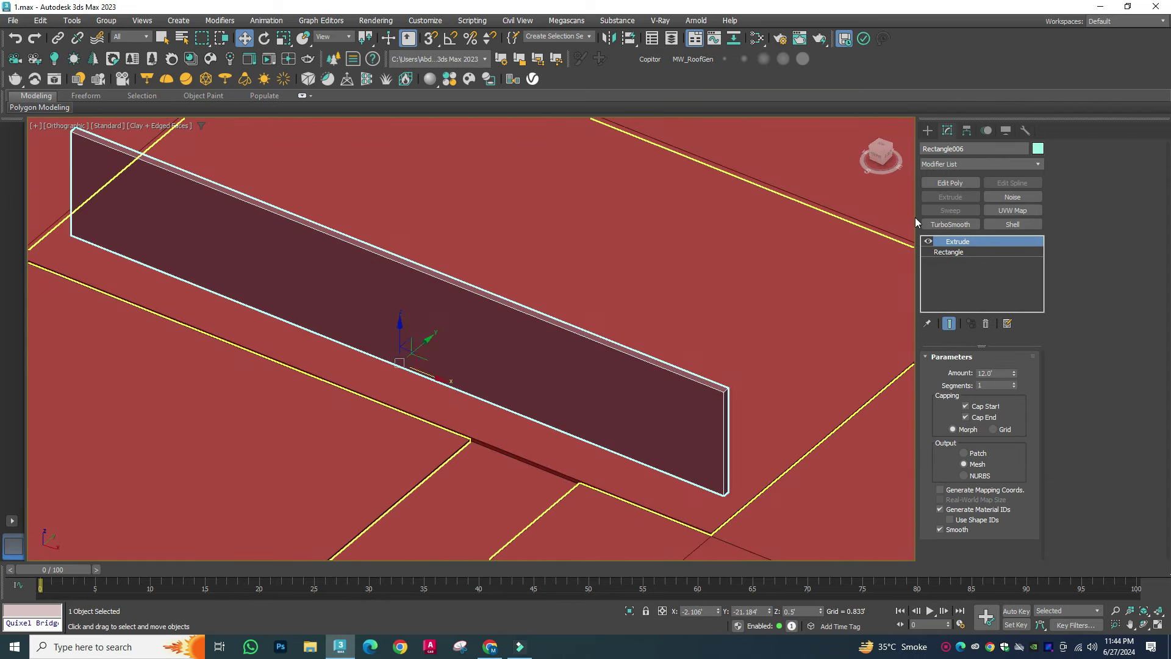
Step: Add Edit Poly to the wall and select the edges of its left panel
click(950, 183)
click(1088, 163)
click(429, 316)
drag(424, 310, 401, 360)
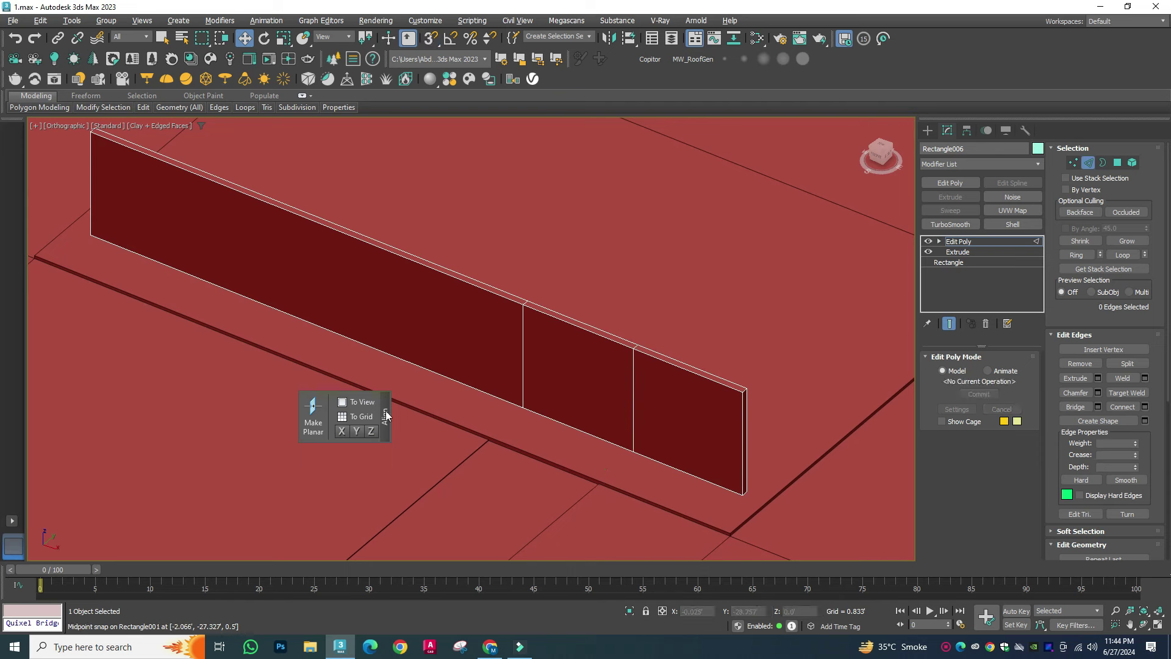
drag(288, 405, 404, 86)
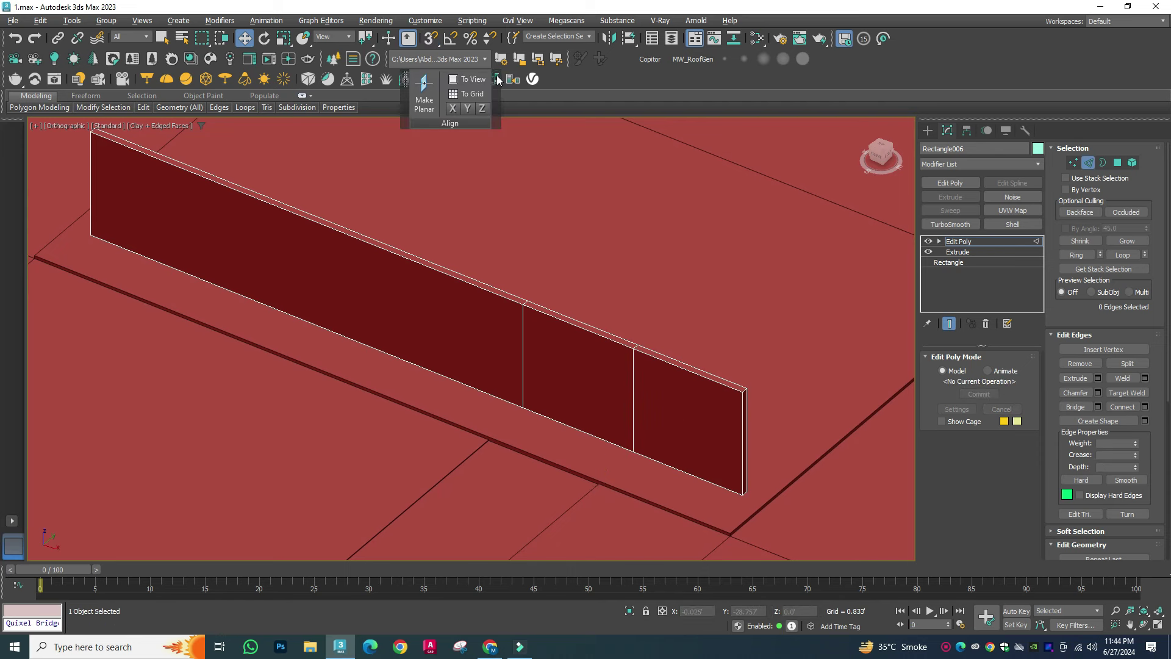
drag(570, 366, 642, 201)
key(4)
scroll(up, 3)
Step: Extrude the wall's thin end faces out by 5'
scroll(up, 3)
click(621, 362)
scroll(down, 3)
scroll(up, 3)
click(643, 201)
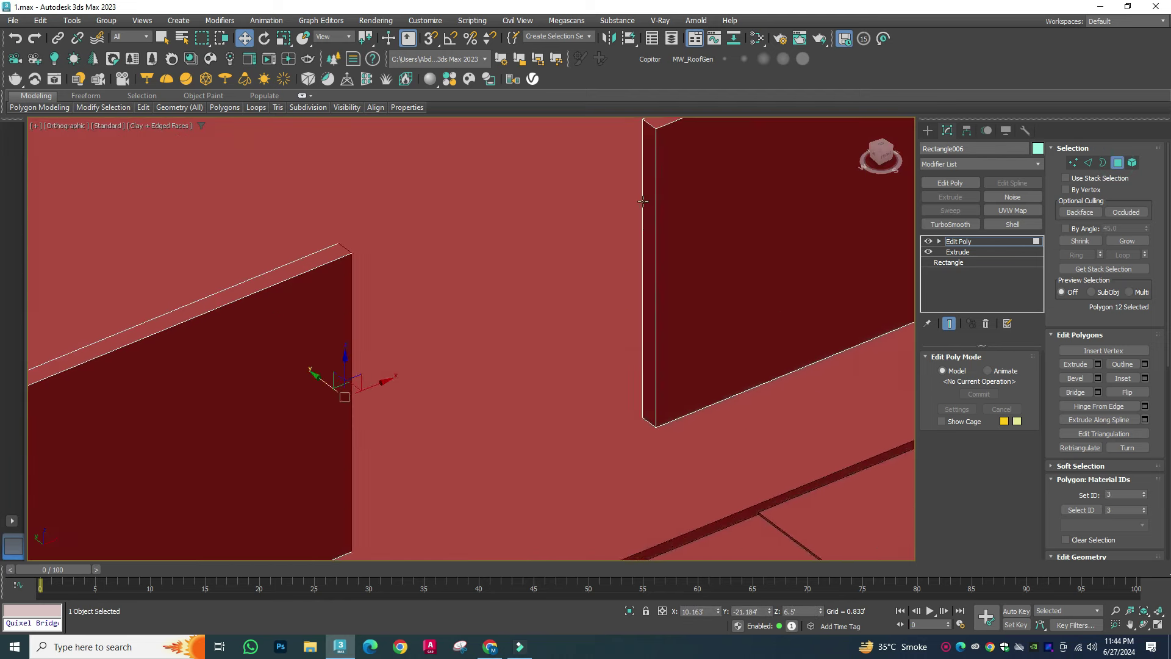
scroll(up, 3)
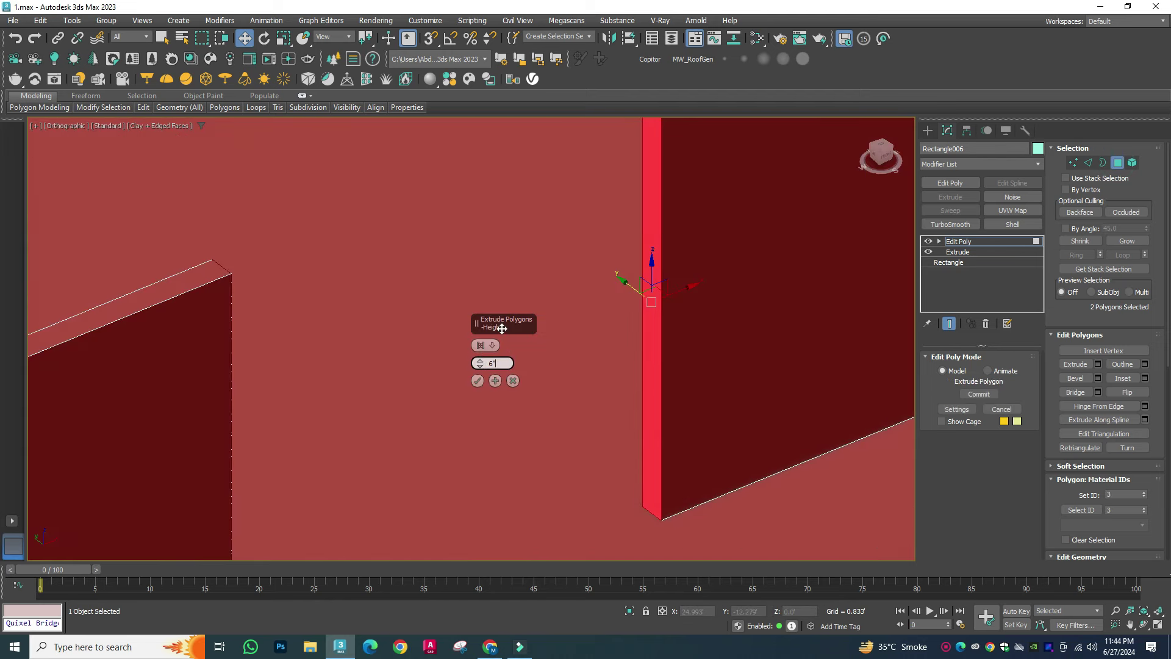
click(478, 381)
scroll(down, 3)
scroll(down, 3)
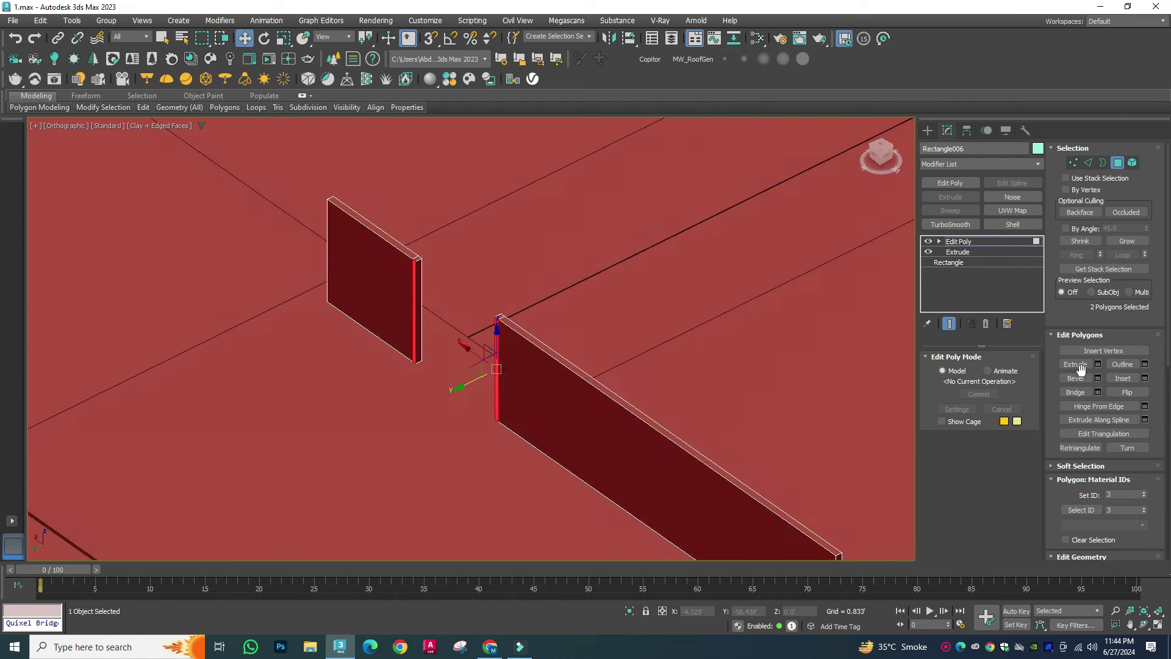
key(Return)
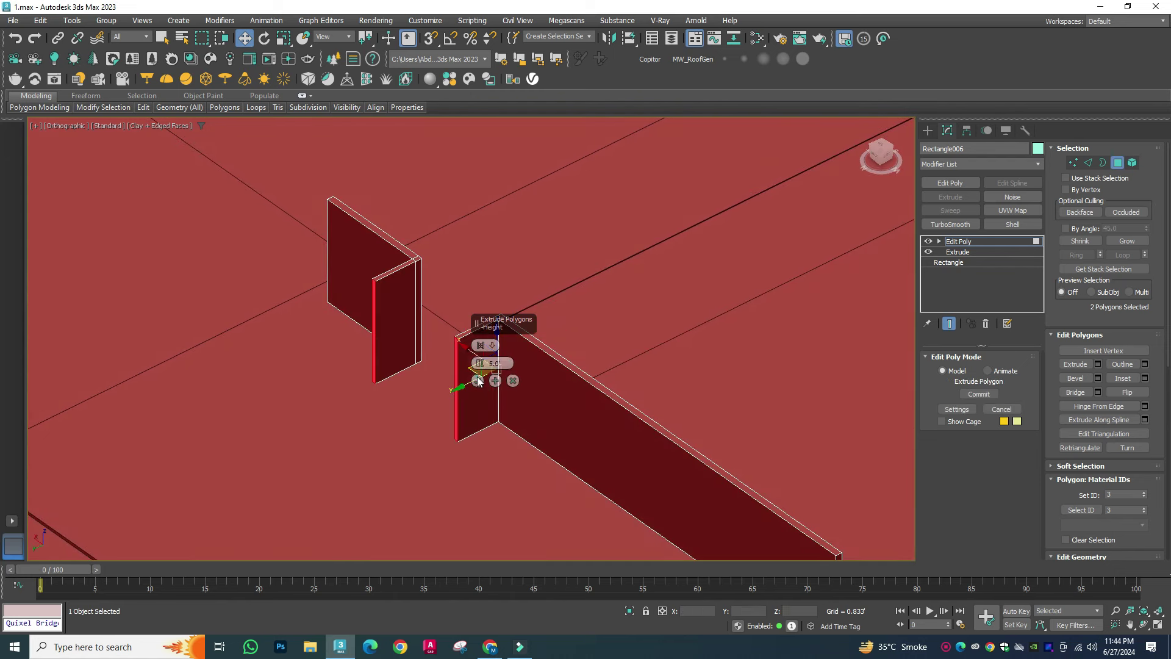
click(1097, 364)
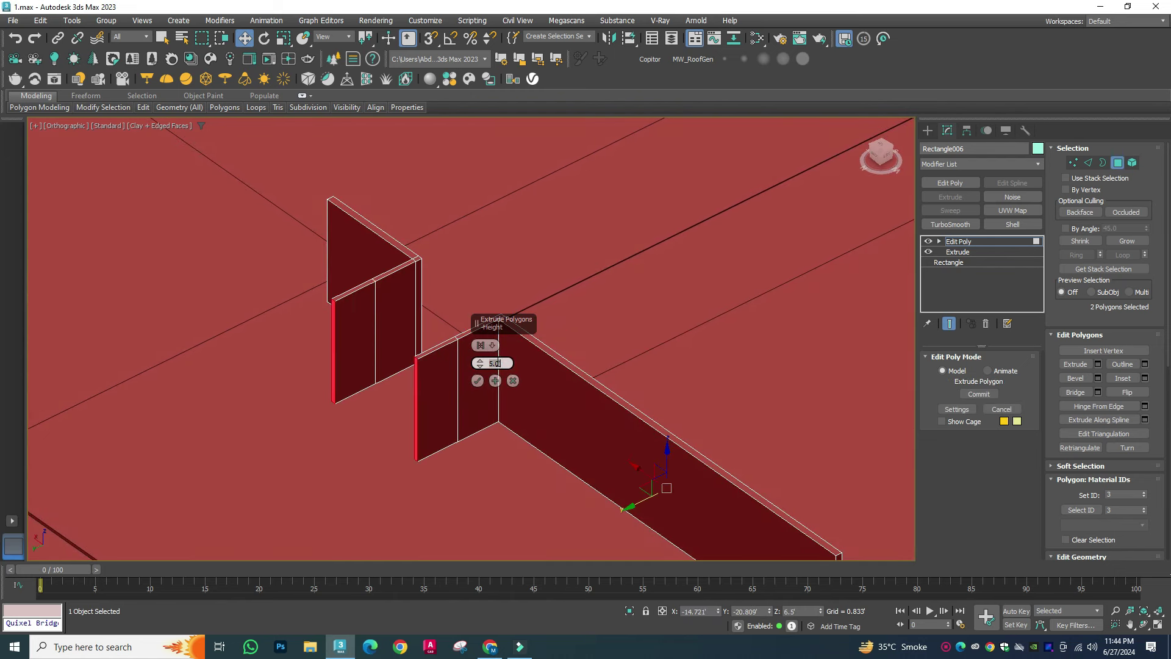
text(6)
click(477, 380)
Step: Select further wall end and side faces, toggling snapping for the next extensions
scroll(up, 3)
click(319, 285)
scroll(up, 3)
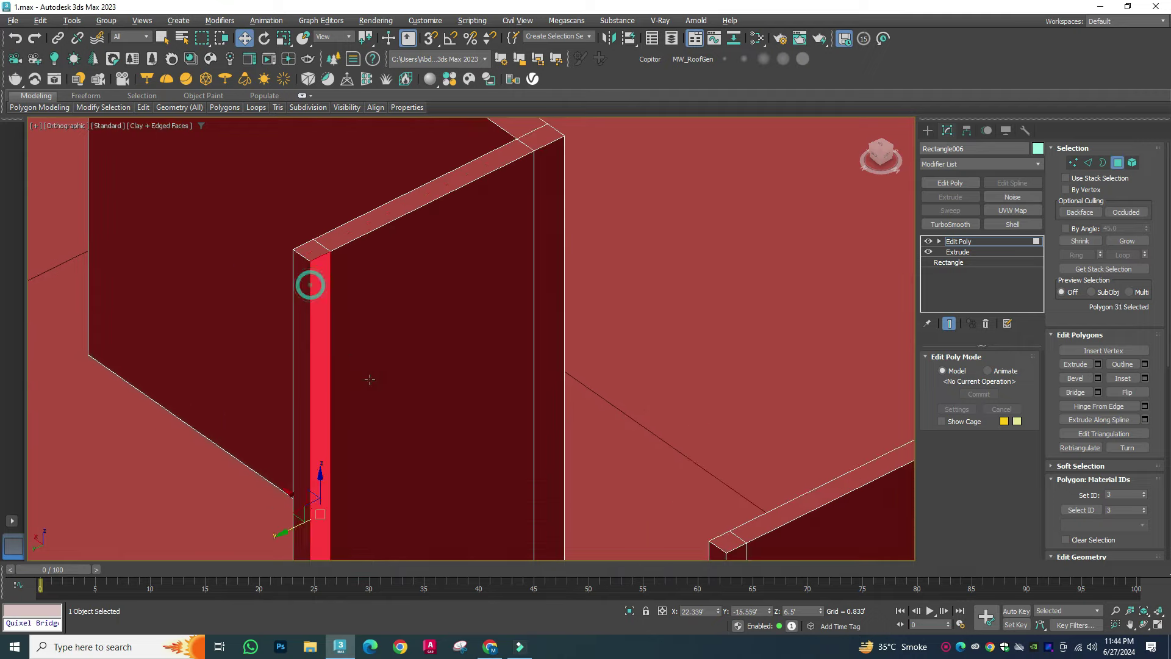
scroll(up, 3)
click(718, 299)
scroll(down, 3)
scroll(down, 3)
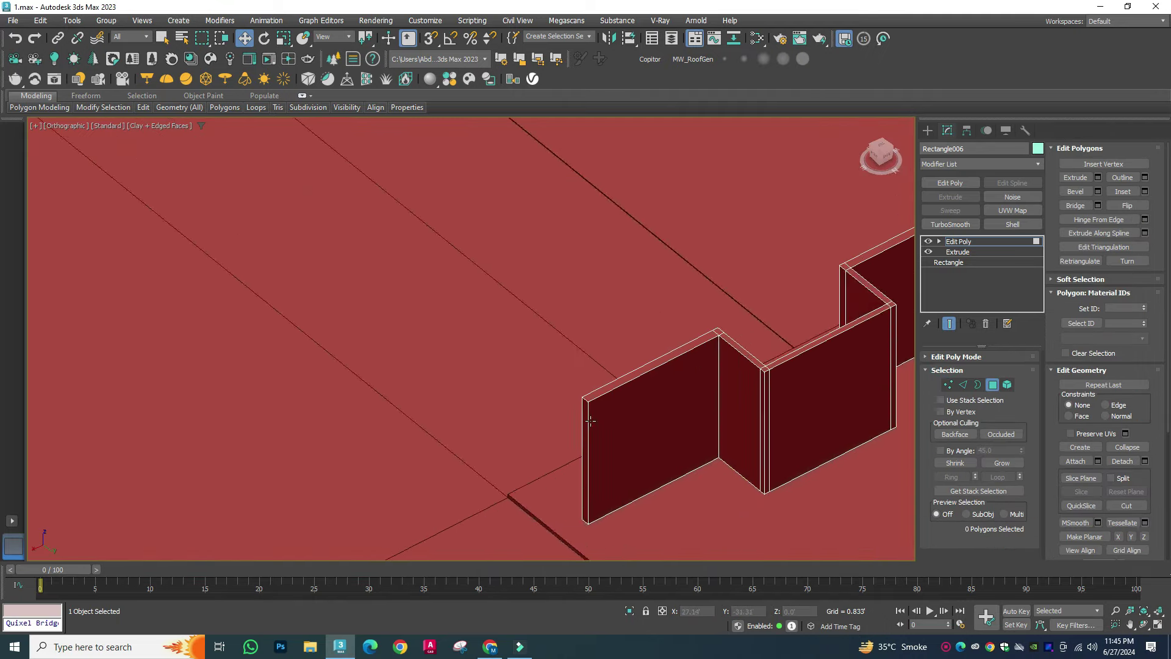
scroll(down, 3)
scroll(up, 3)
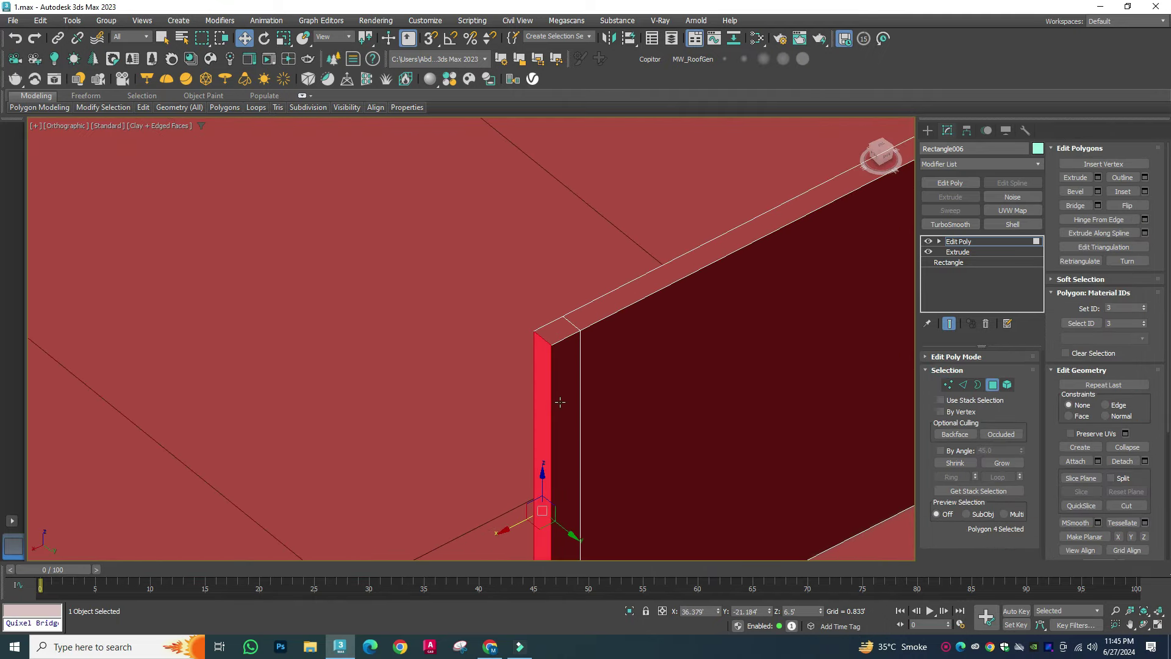
scroll(down, 3)
scroll(down, 3)
key(s)
key(s)
scroll(up, 3)
scroll(up, 3)
click(670, 486)
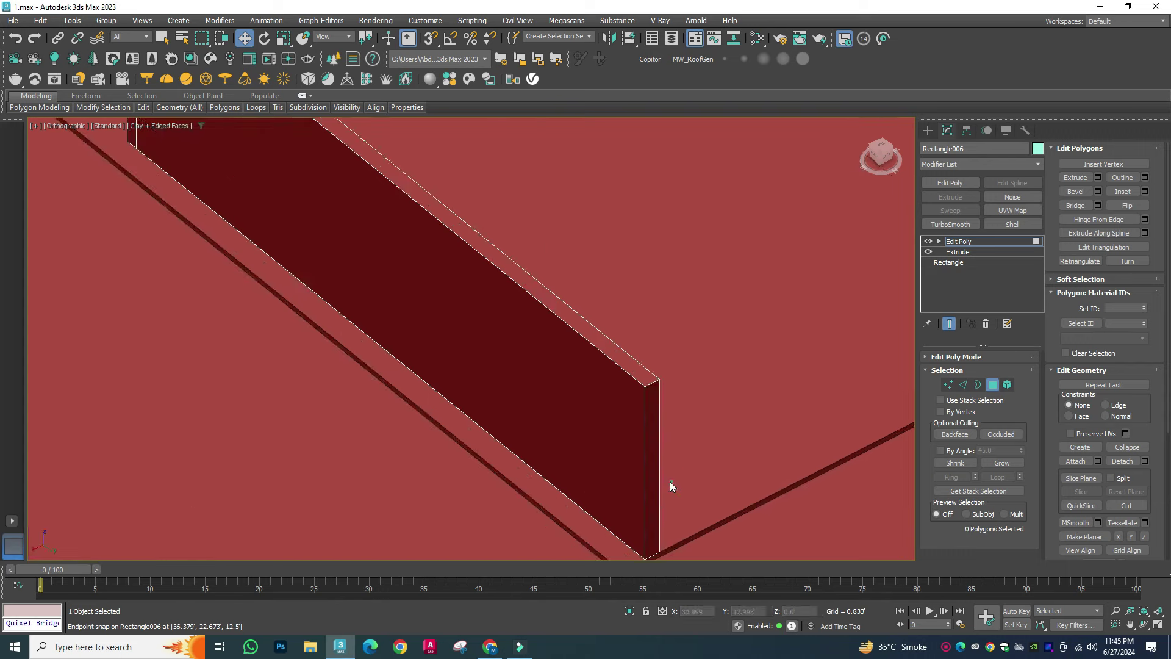
scroll(down, 3)
scroll(down, 3)
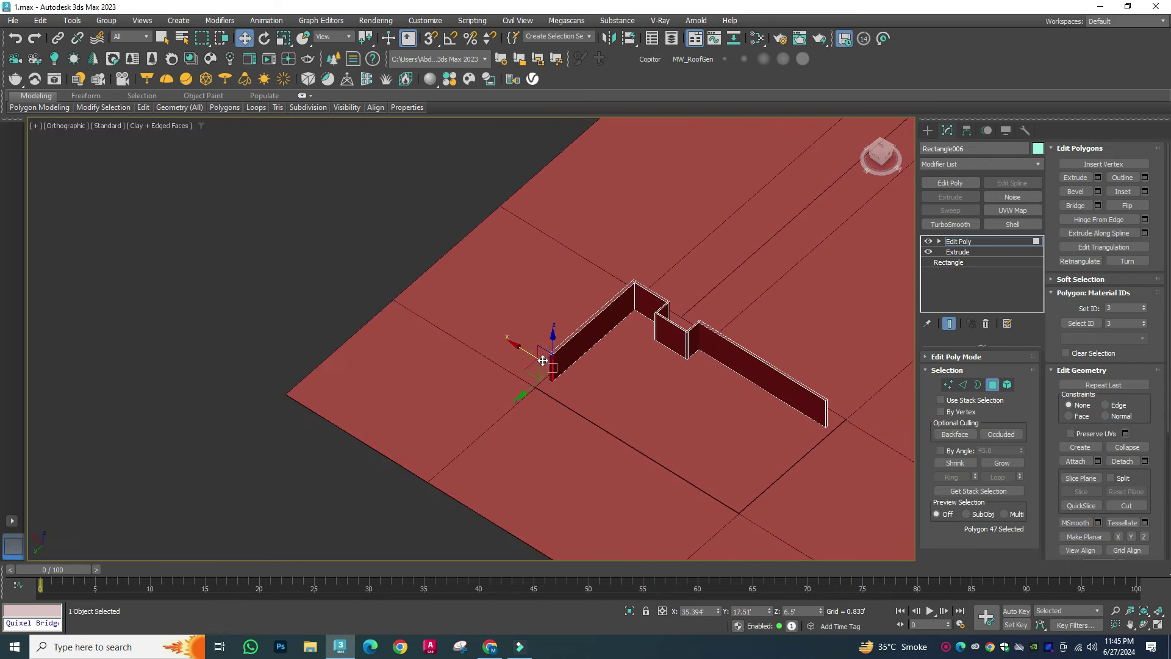
key(s)
scroll(up, 3)
key(s)
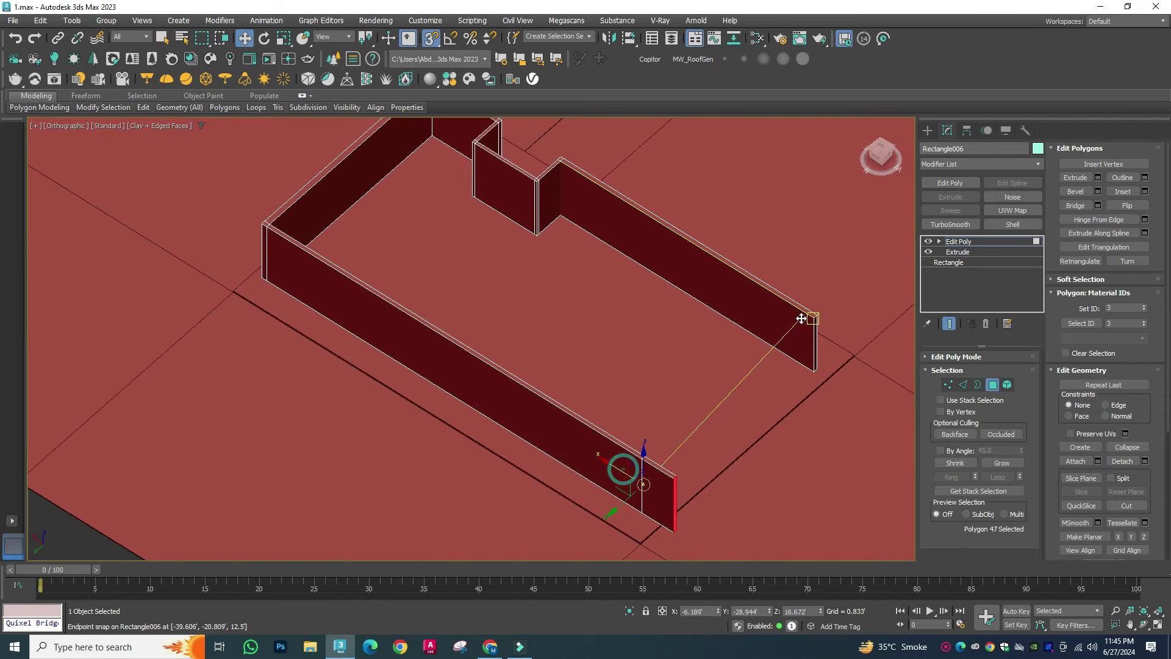
scroll(up, 3)
scroll(down, 3)
Step: Snap-move another wall end face onto a neighbouring wall end to form the recessed notch
click(411, 340)
scroll(up, 3)
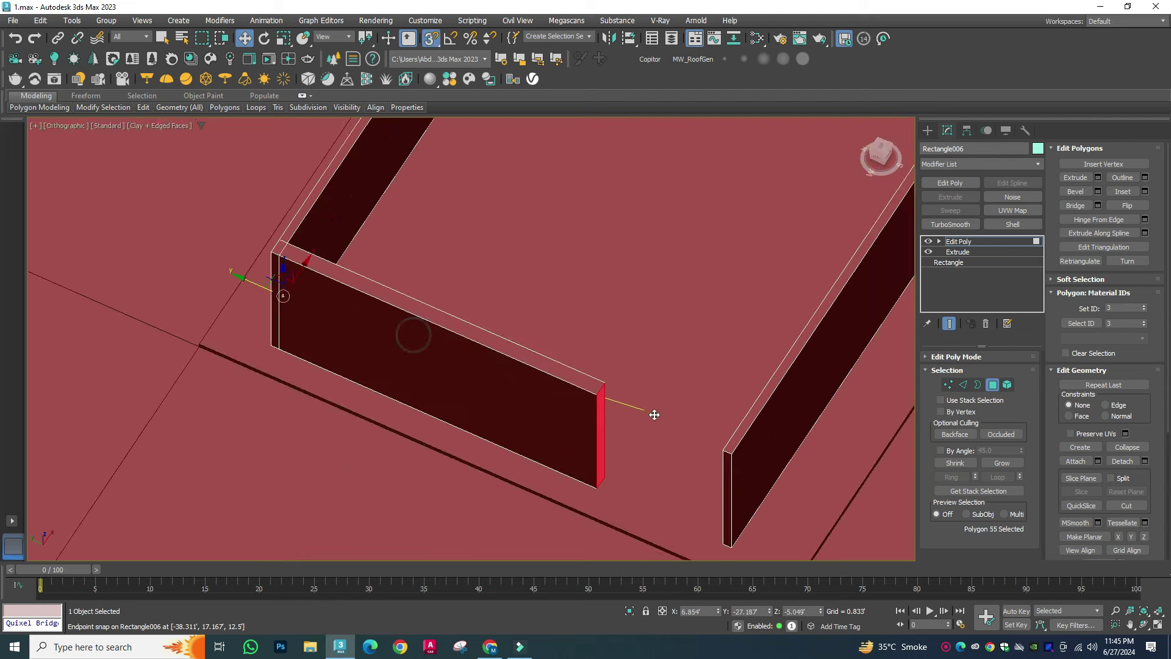
scroll(down, 3)
scroll(down, 3)
key(2)
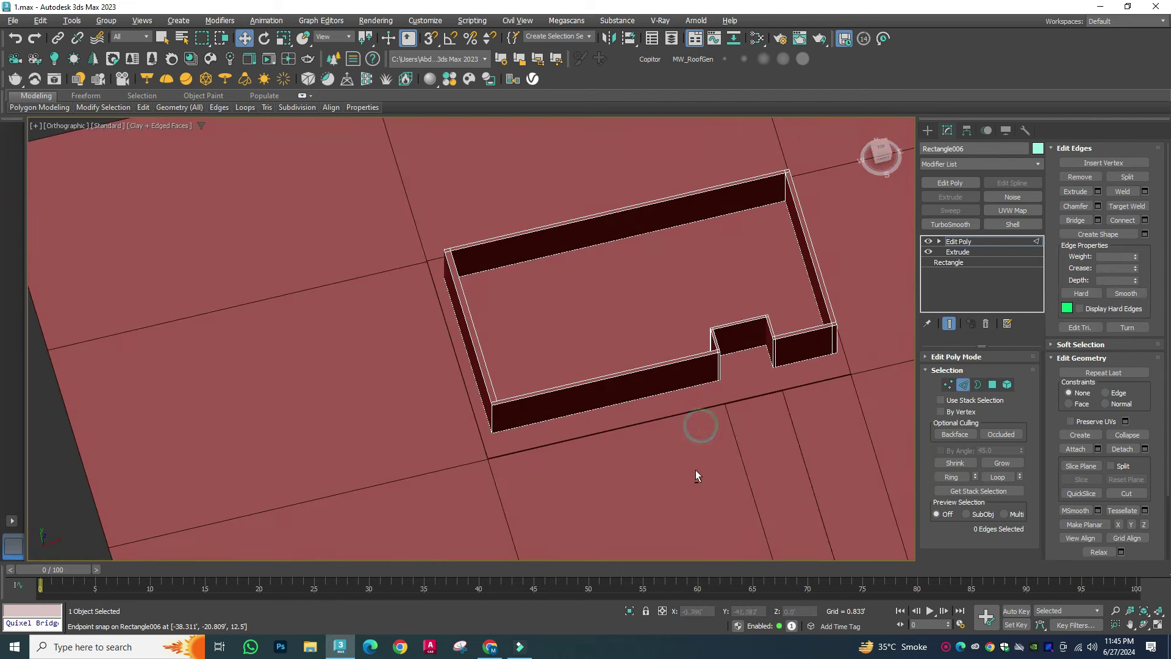
scroll(up, 3)
scroll(down, 3)
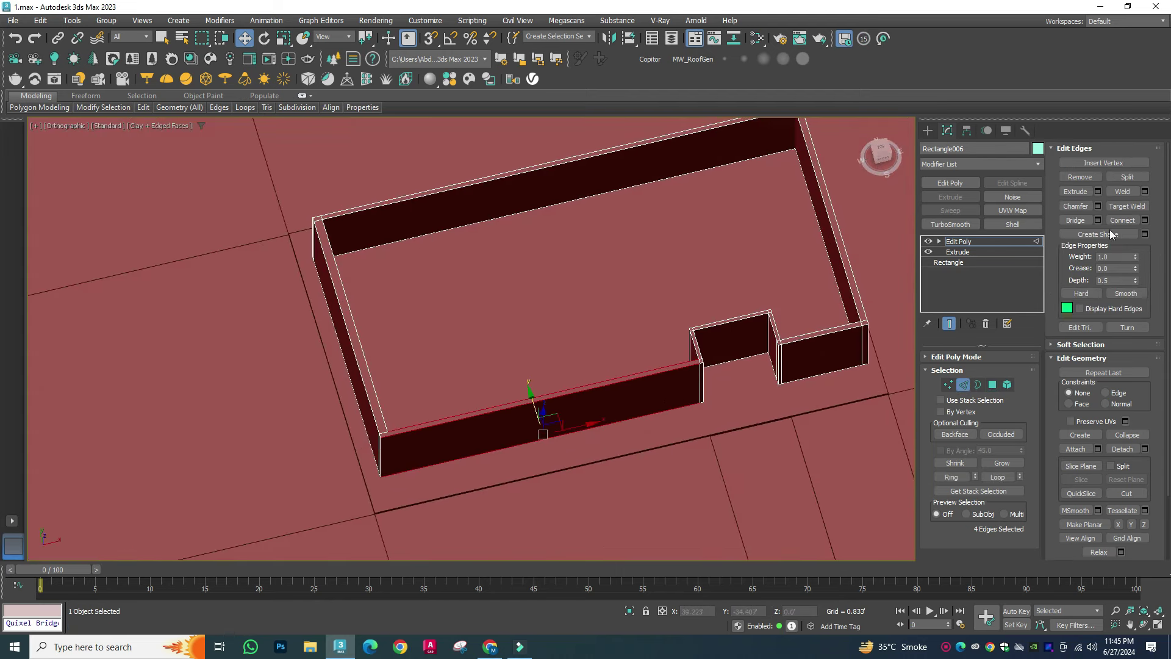
scroll(up, 3)
scroll(down, 3)
scroll(up, 3)
scroll(up, 3)
scroll(down, 3)
scroll(up, 3)
drag(598, 293, 585, 329)
key(4)
scroll(up, 3)
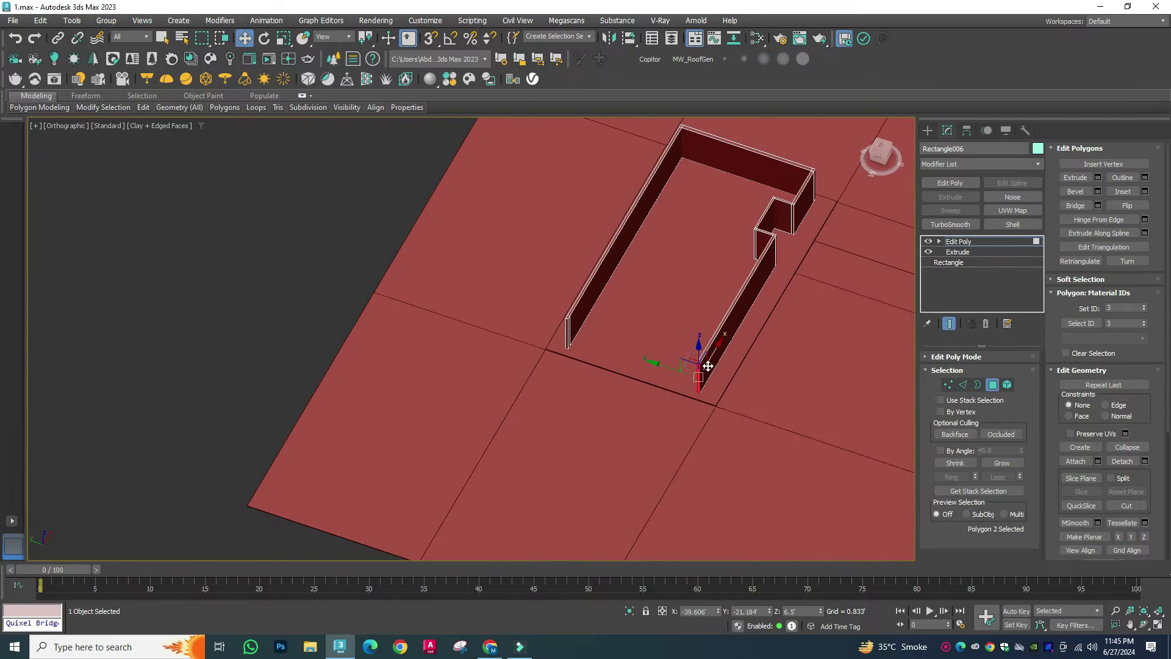
key(s)
drag(879, 479, 564, 317)
scroll(down, 3)
scroll(up, 3)
scroll(down, 3)
scroll(up, 3)
Step: Bridge the two remaining open wall end faces to close the outline
click(555, 286)
click(566, 308)
scroll(down, 3)
scroll(up, 3)
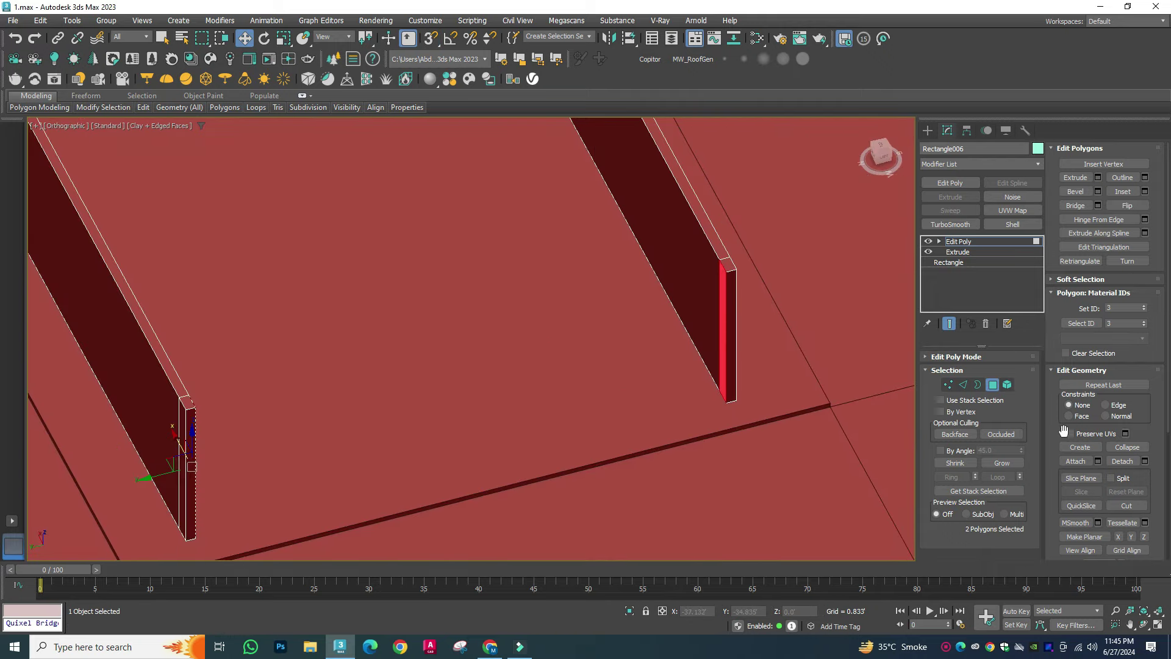
click(1075, 207)
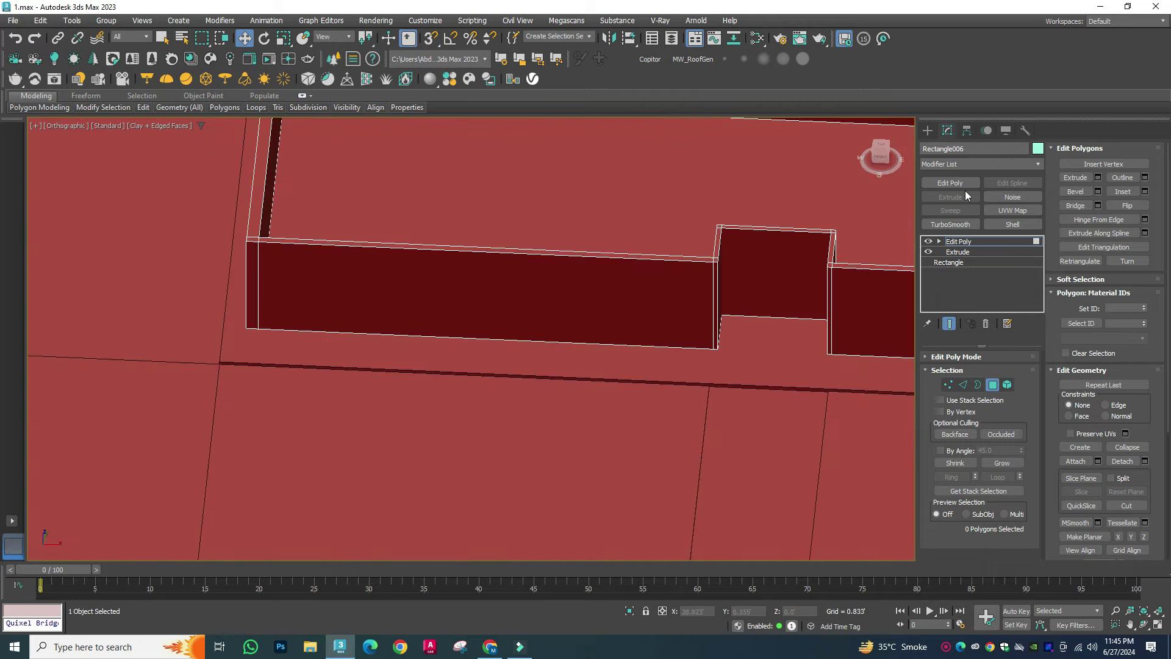
Step: Divide the front wall with vertical edges using Connect
click(965, 385)
drag(518, 268, 550, 347)
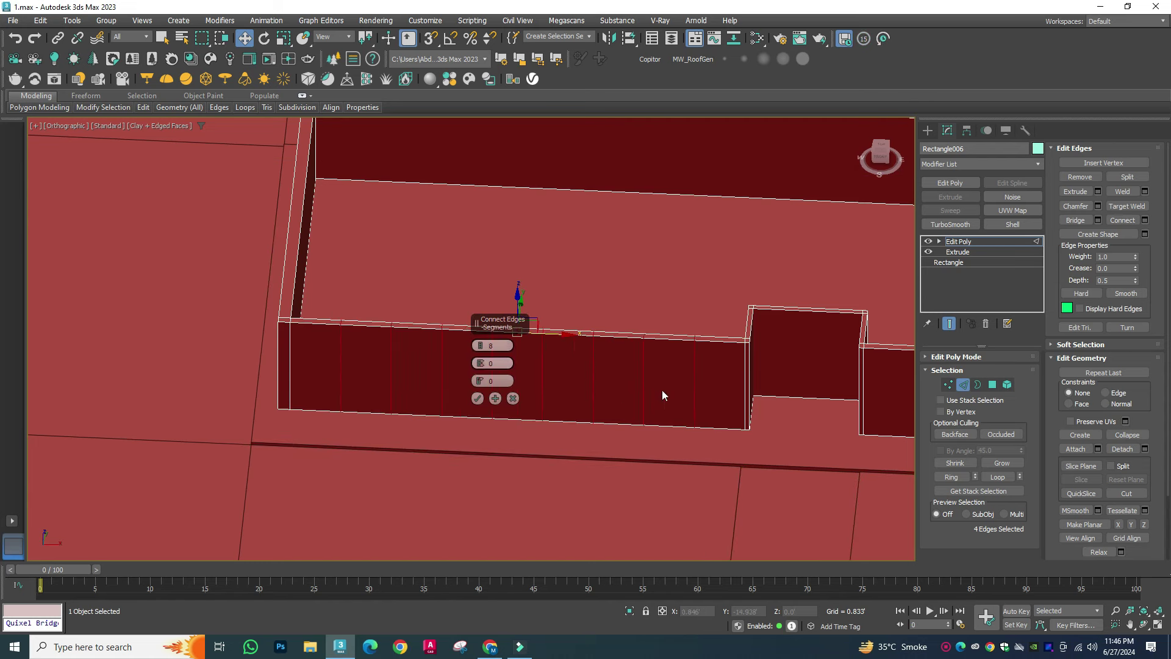
click(478, 398)
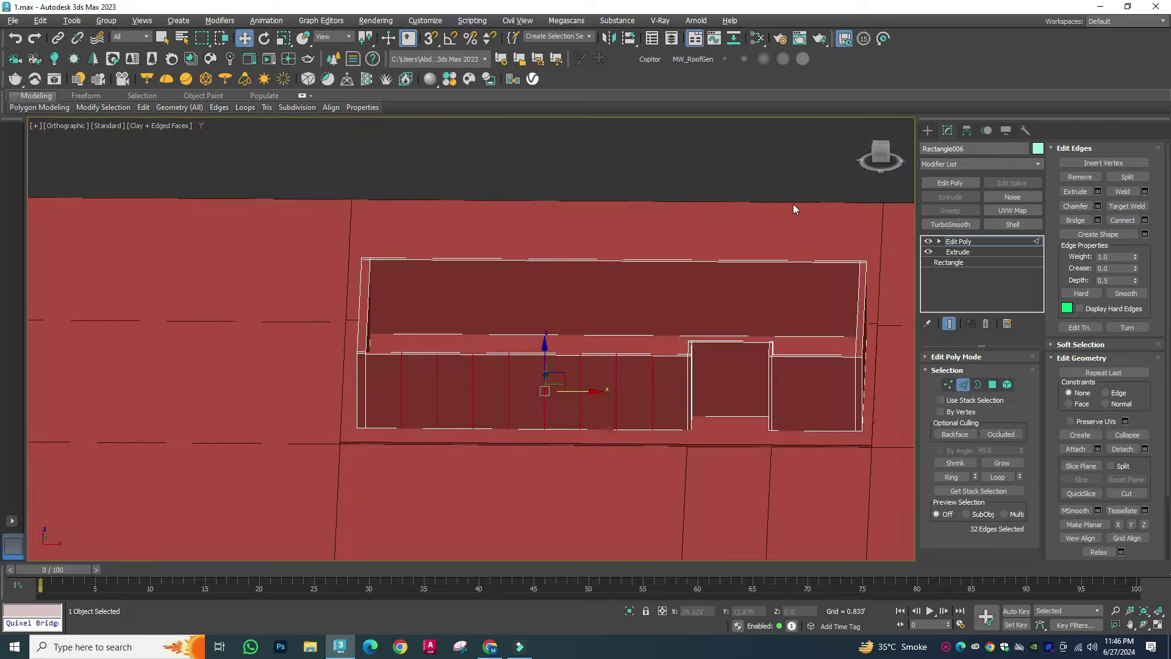
scroll(down, 3)
Step: In a front wireframe view, connect the vertical edges with 2 horizontal segments
key(z)
key(f)
key(F3)
click(726, 232)
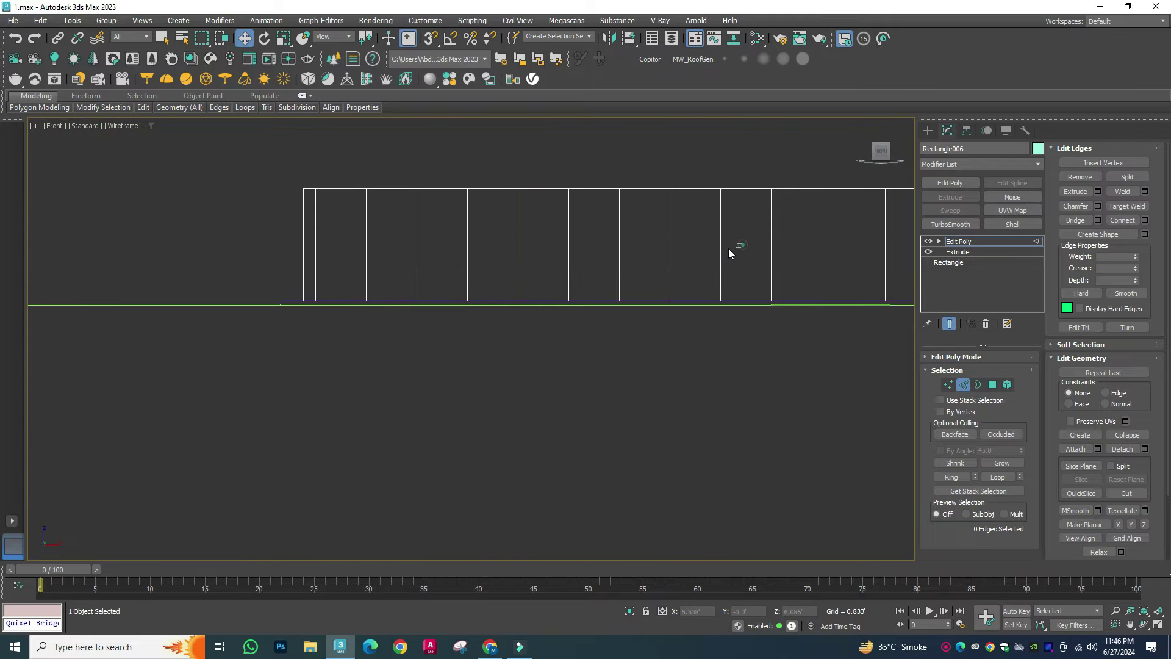
click(1145, 220)
right_click(491, 353)
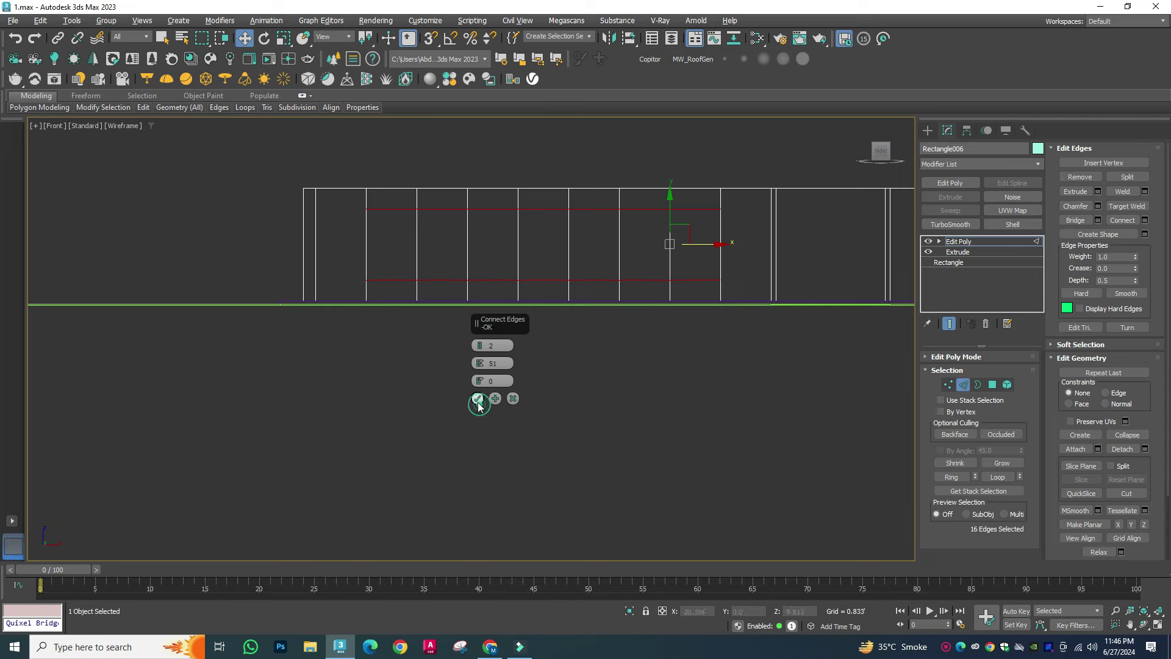
Step: Select the four window panel polygons on the front wall
click(992, 384)
click(705, 239)
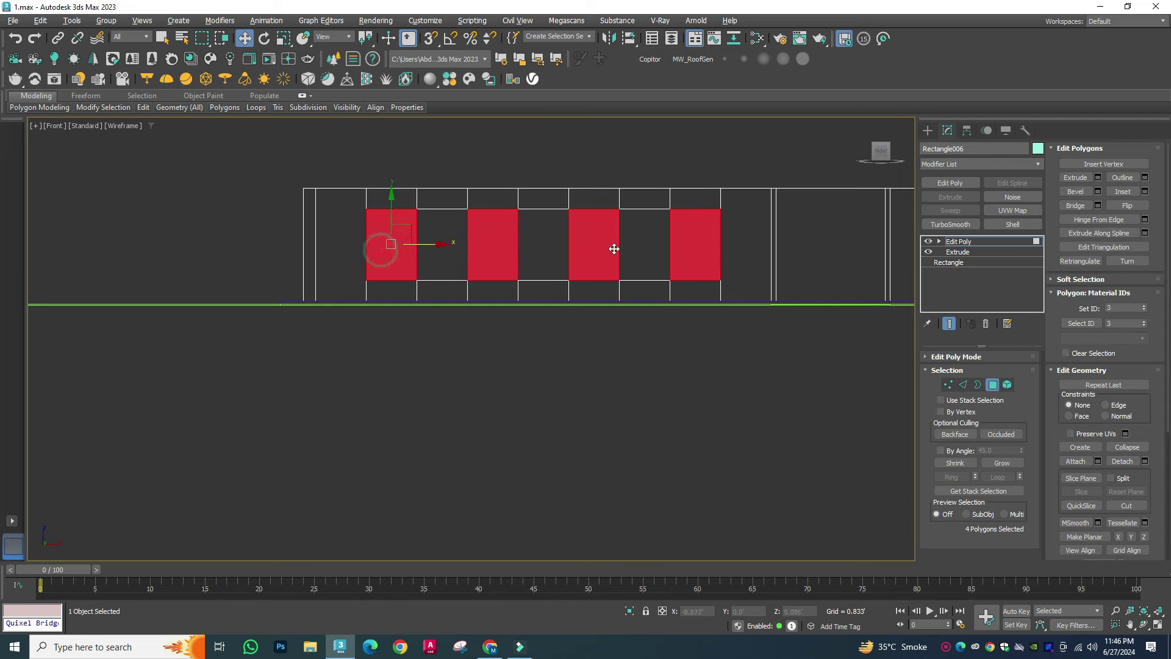
drag(614, 249, 580, 236)
key(F3)
scroll(up, 3)
Step: Add connecting edges across the entrance recess walls to outline the door
click(932, 130)
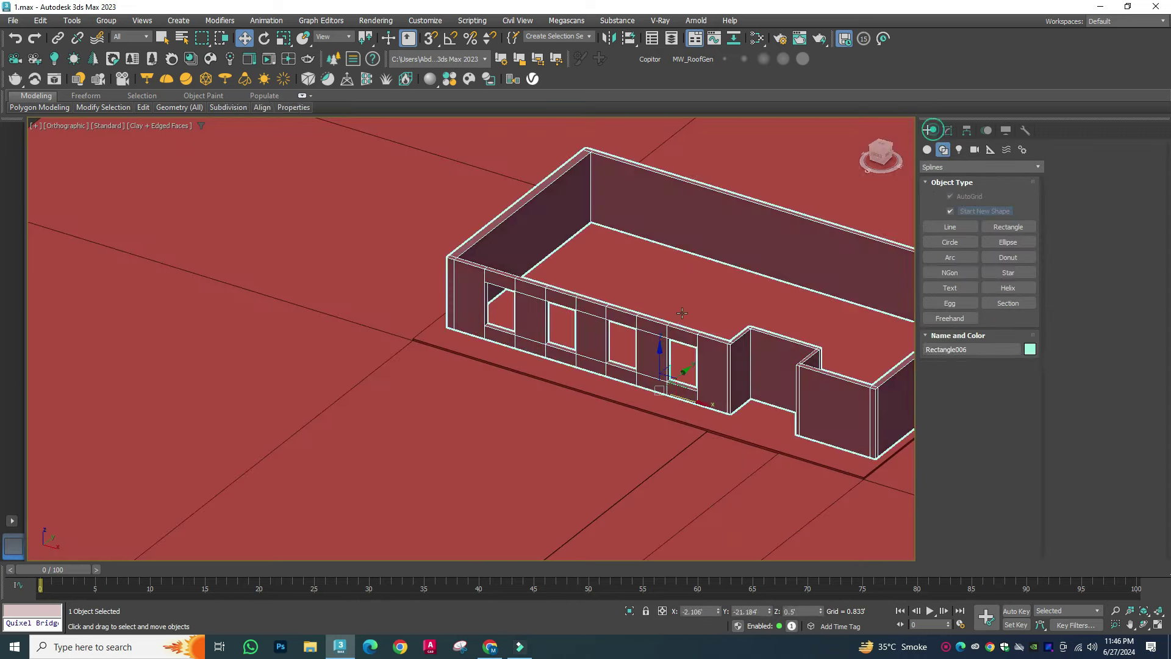
scroll(up, 3)
click(947, 130)
click(964, 384)
drag(702, 342, 2, 405)
click(478, 398)
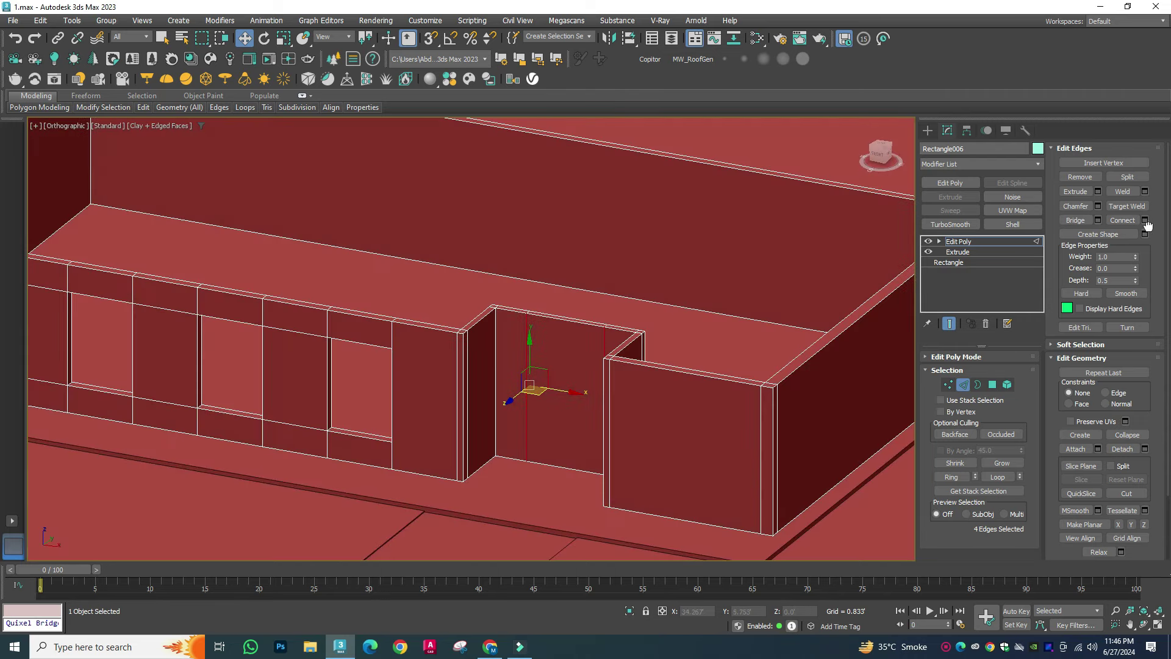
Step: Delete the door face in the entrance recess wall to open the doorway
drag(570, 365, 562, 335)
key(4)
click(578, 367)
key(Delete)
scroll(down, 3)
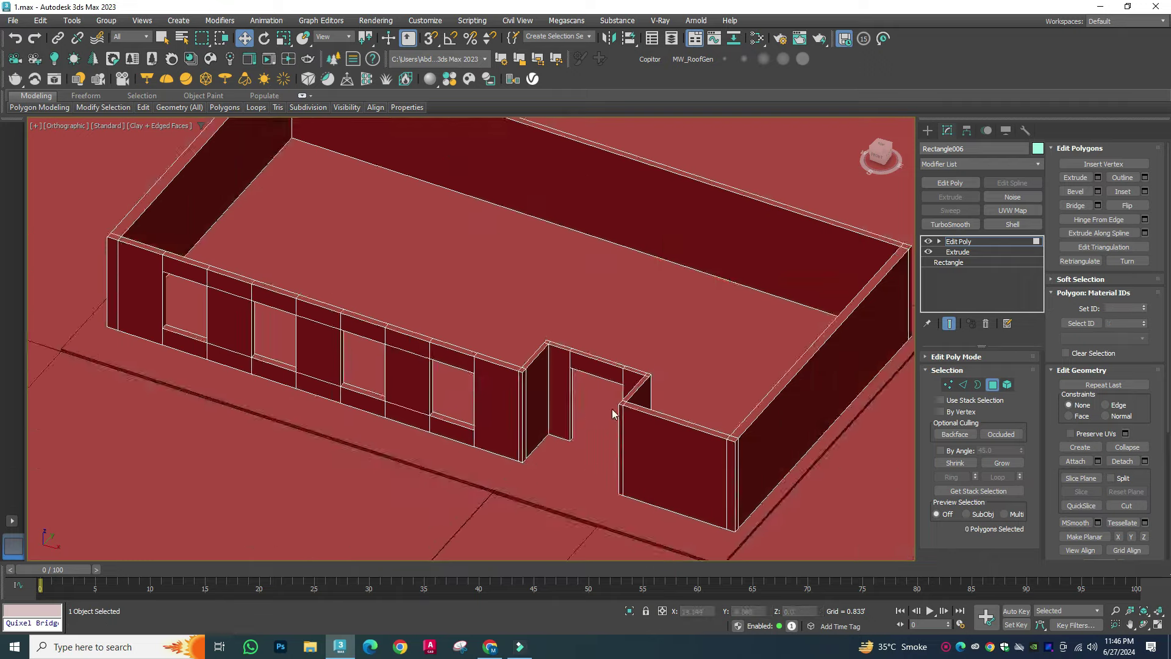
scroll(down, 3)
click(927, 131)
click(434, 515)
Step: Draw a snapped Rectangle spline outlining the wall tops
click(945, 130)
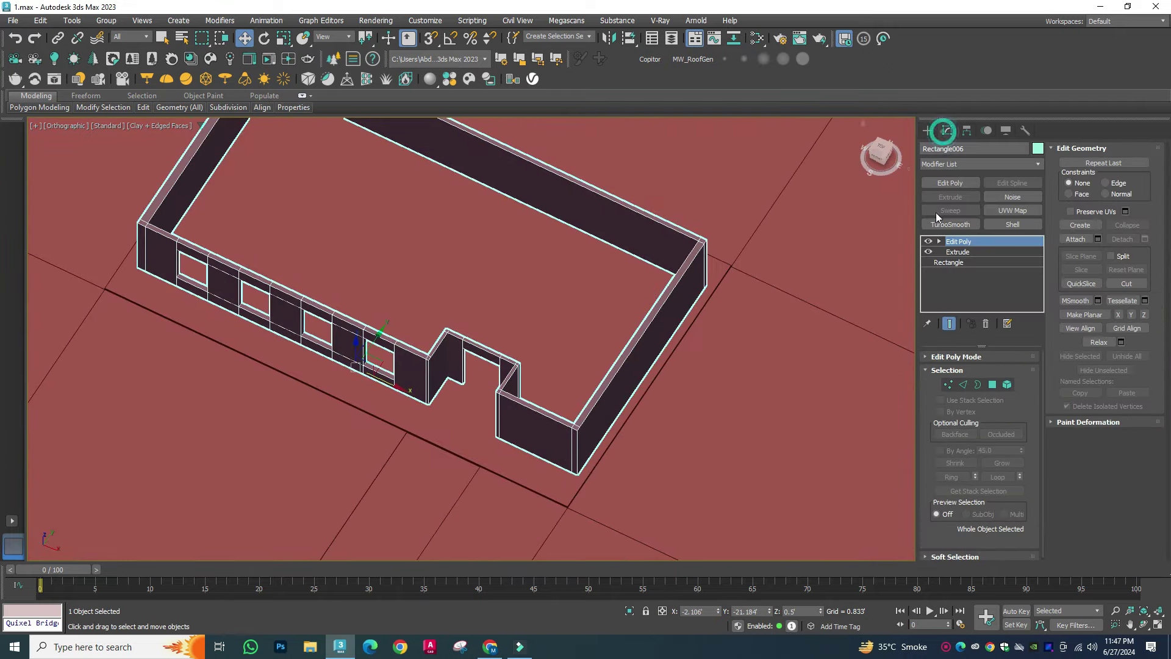
click(470, 340)
scroll(down, 3)
scroll(up, 3)
click(927, 130)
click(1009, 227)
key(s)
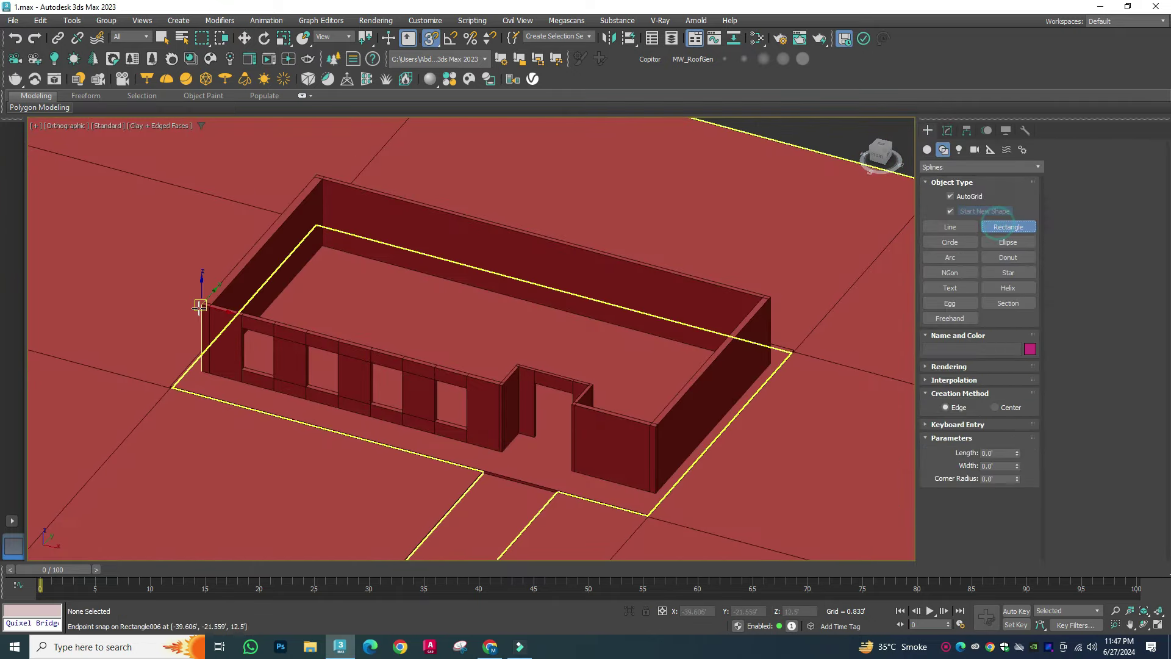
drag(201, 306, 606, 319)
scroll(down, 3)
key(w)
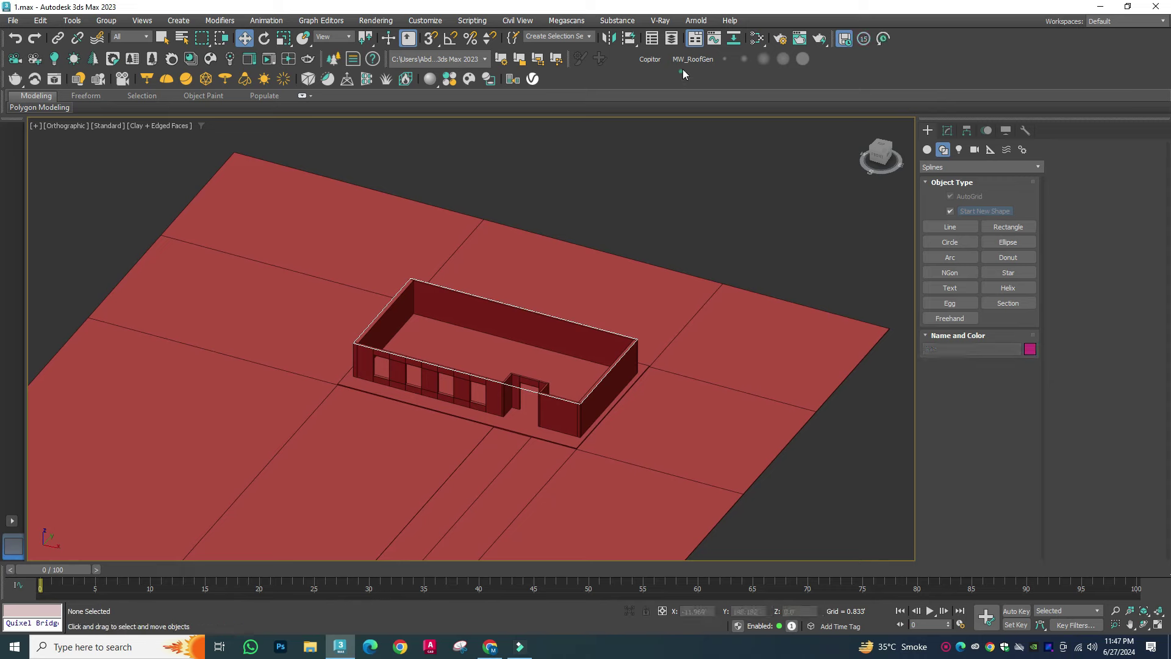
Step: Generate a hipped roof from the rectangle with MW_RoofGen
click(683, 70)
scroll(up, 3)
click(554, 332)
scroll(down, 3)
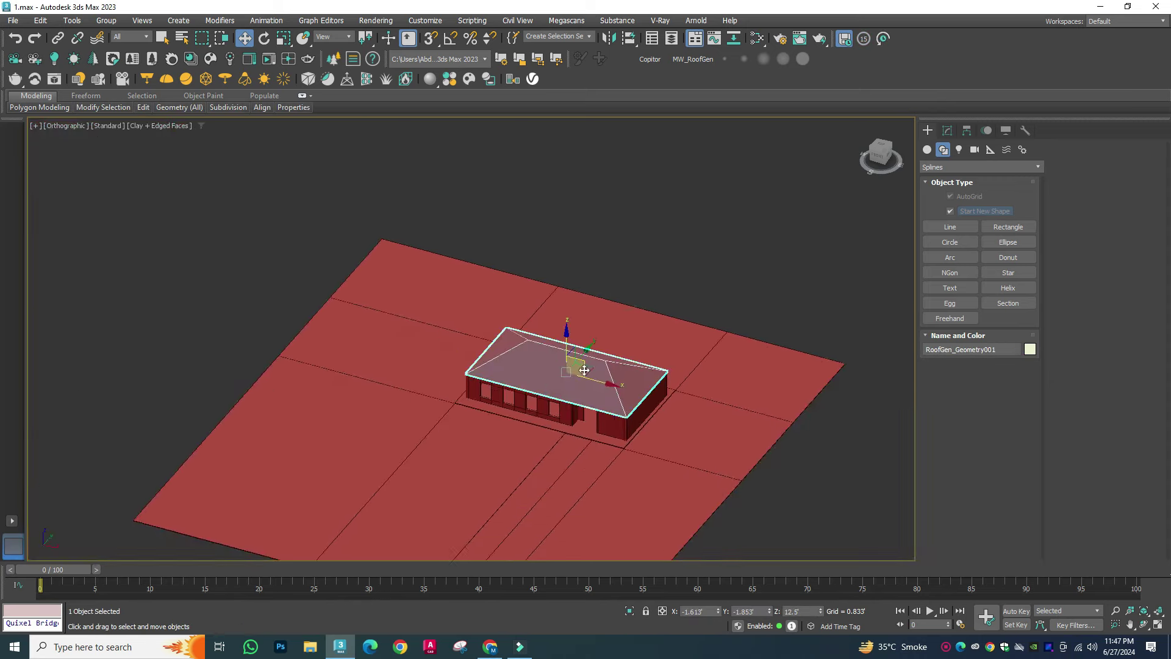
scroll(up, 3)
scroll(up, 3)
key(ctrl+d)
Step: Select the house walls and orbit around the building to inspect the roof
scroll(down, 3)
scroll(up, 3)
scroll(down, 3)
scroll(up, 3)
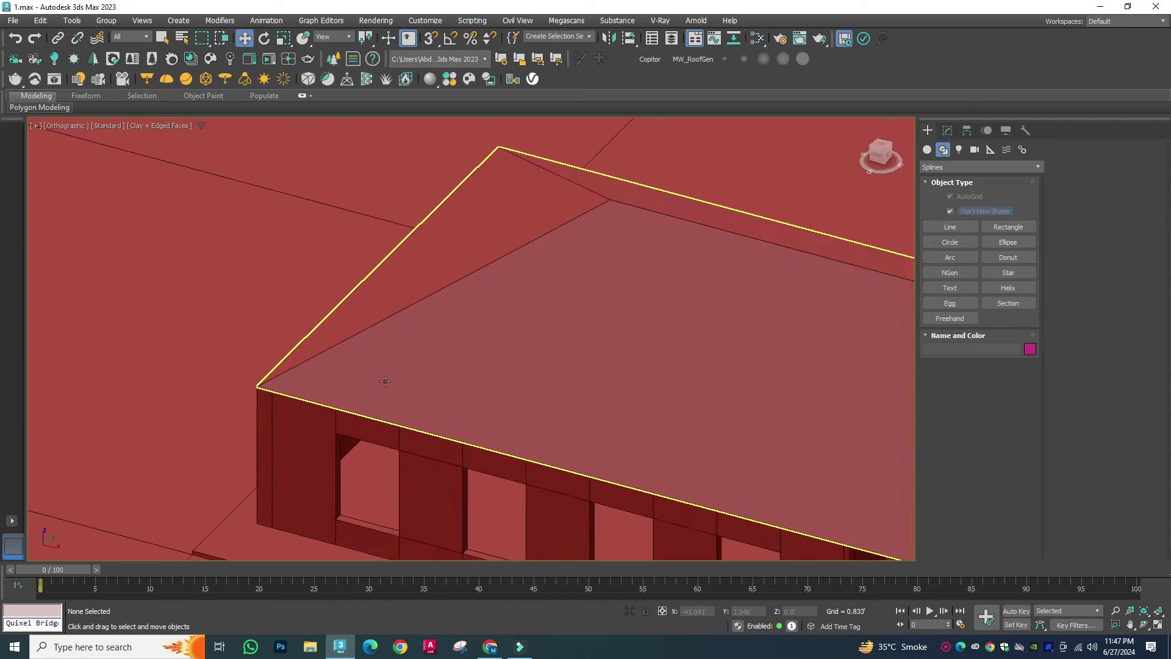
scroll(down, 3)
scroll(down, 3)
scroll(down, 3)
scroll(up, 3)
scroll(up, 3)
click(730, 369)
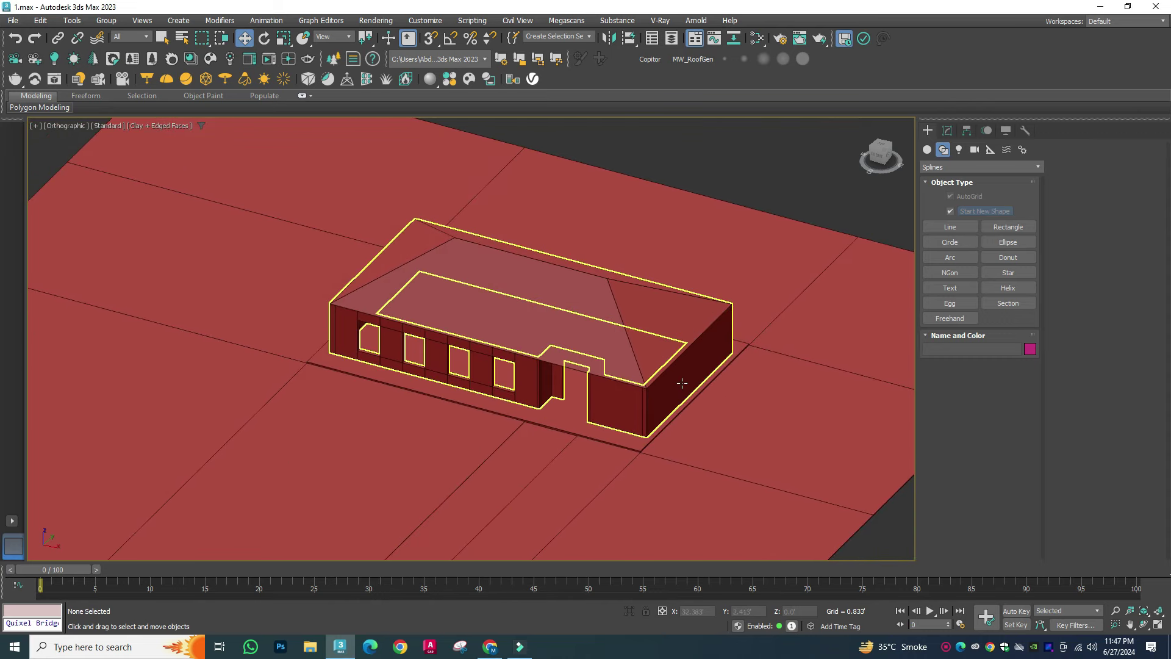
scroll(up, 3)
drag(607, 416, 818, 246)
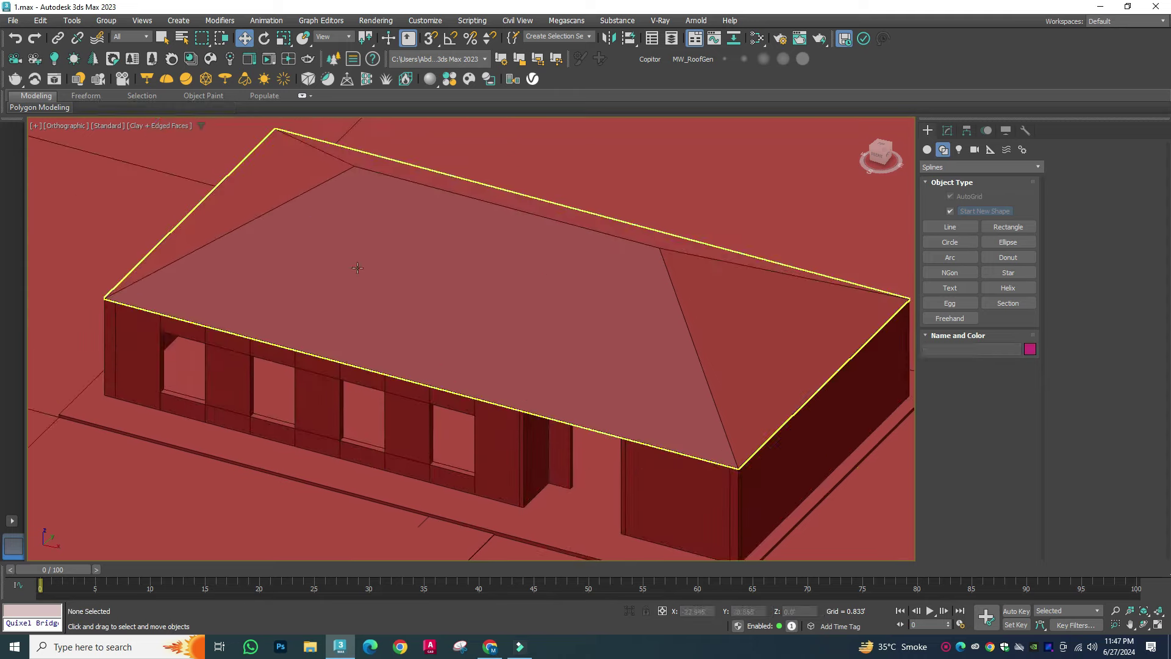
scroll(up, 3)
Step: Snap-draw a Fixed window sized to one front-wall opening
click(937, 267)
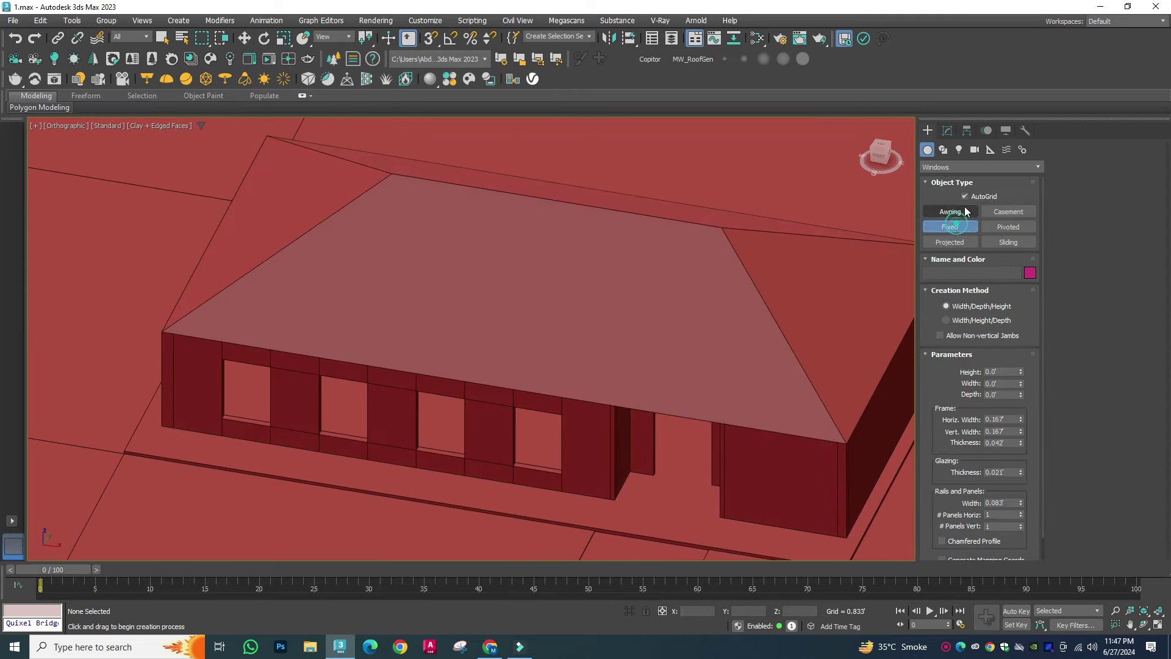
click(949, 226)
scroll(up, 3)
key(s)
scroll(up, 3)
drag(382, 390, 549, 431)
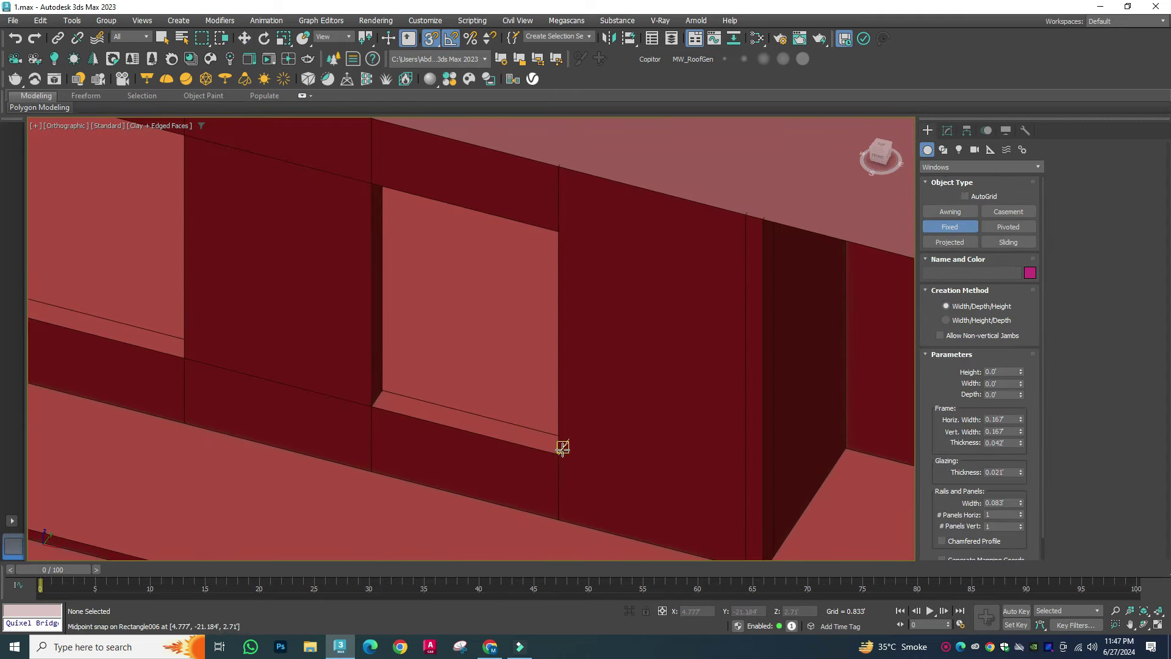
click(571, 315)
key(w)
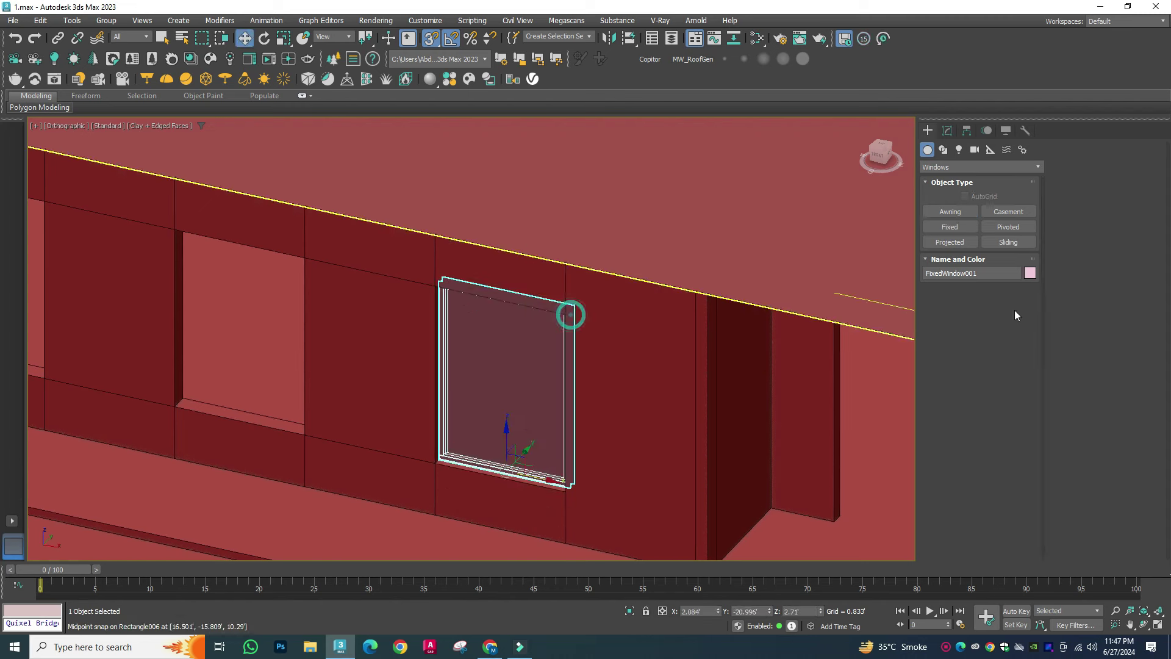
Step: Review the window's parameters, cancel a trial copy, and undo added polygon editing
click(948, 129)
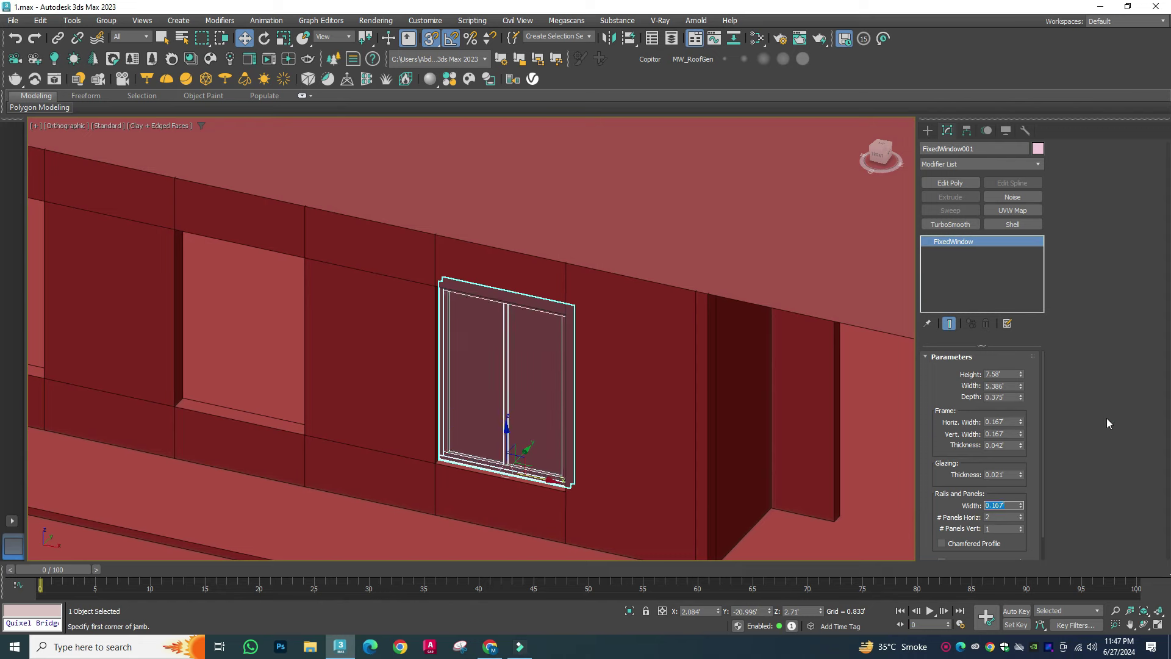
scroll(down, 3)
drag(638, 466, 454, 427)
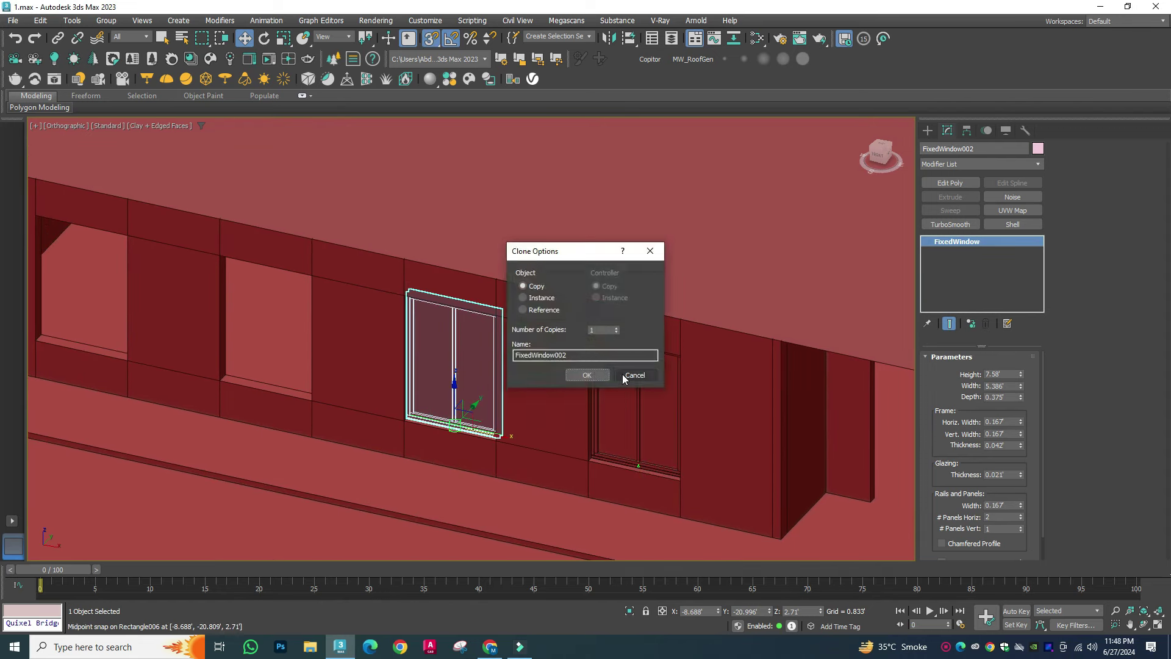
click(634, 374)
click(950, 183)
click(1007, 384)
click(616, 396)
scroll(down, 3)
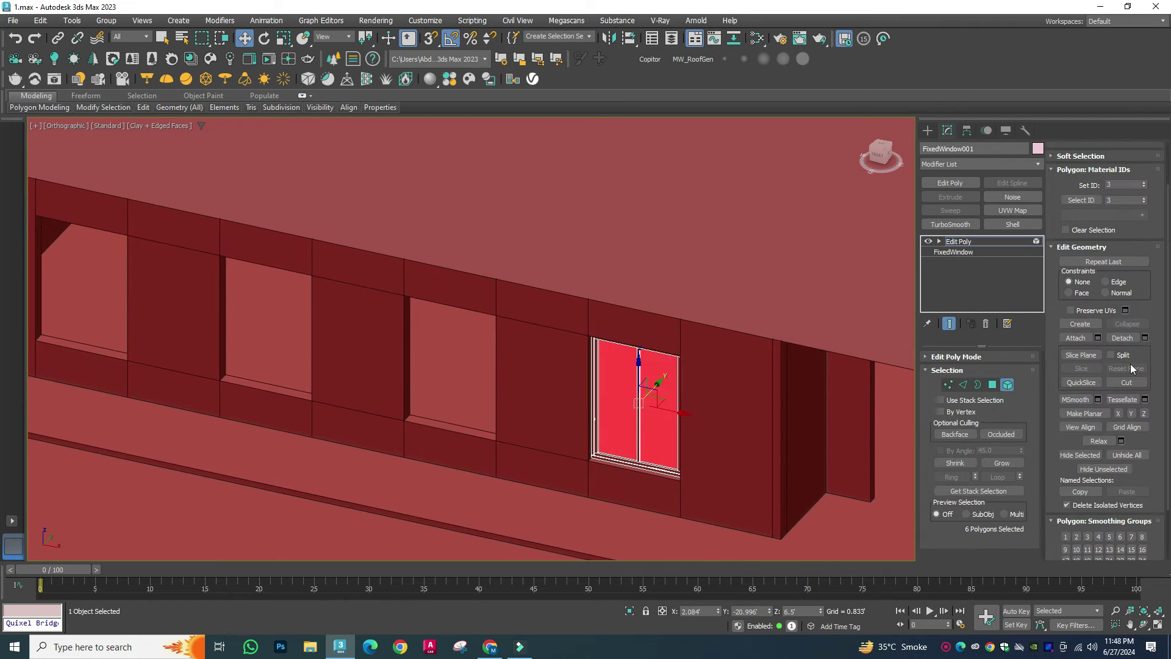
key(ctrl+z)
Step: Shift-drag the window to clone 3 copies into the remaining openings
drag(680, 353, 495, 305)
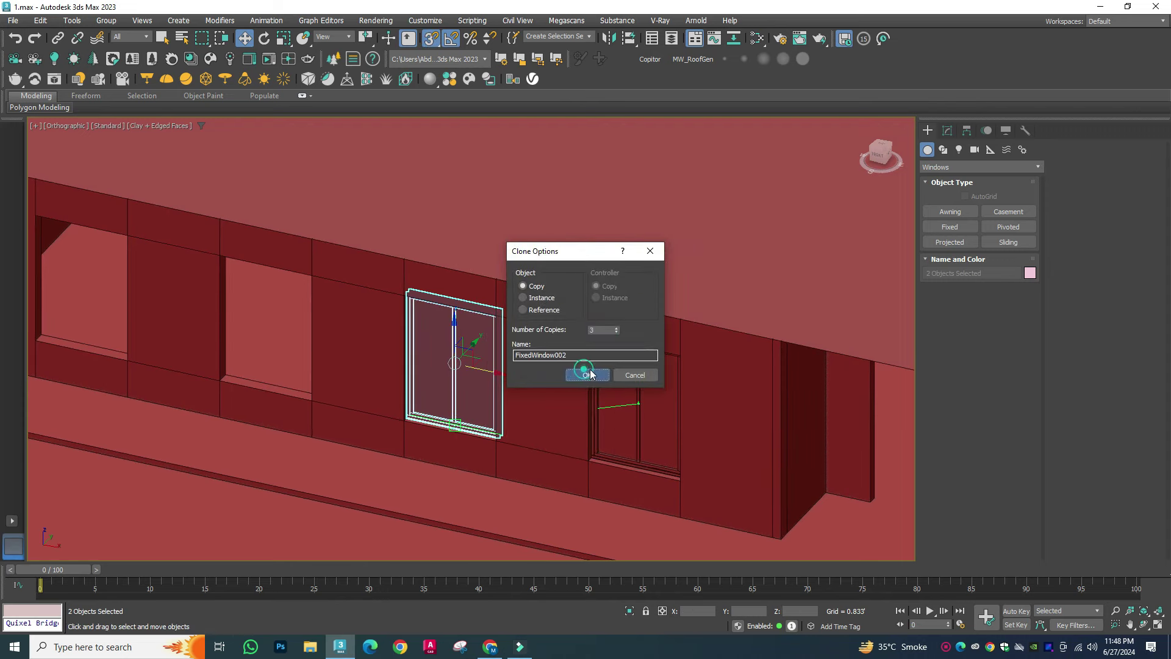
click(587, 375)
scroll(up, 3)
scroll(up, 3)
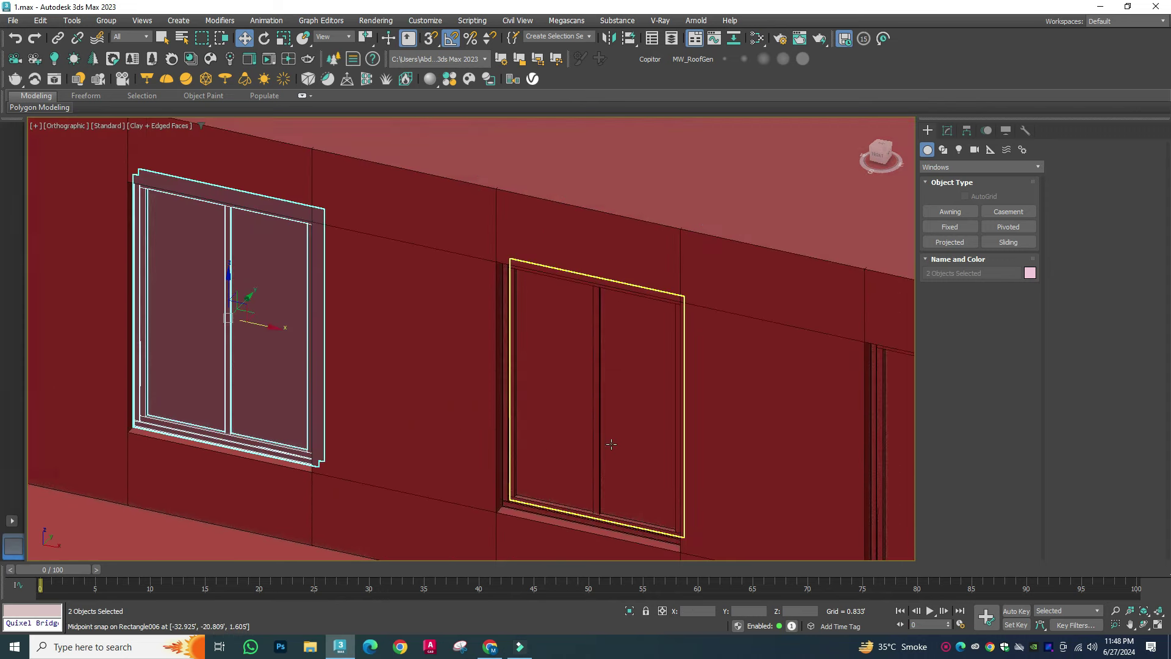
click(611, 444)
scroll(down, 3)
Step: Orbit to a front view of the windowed wall
scroll(down, 3)
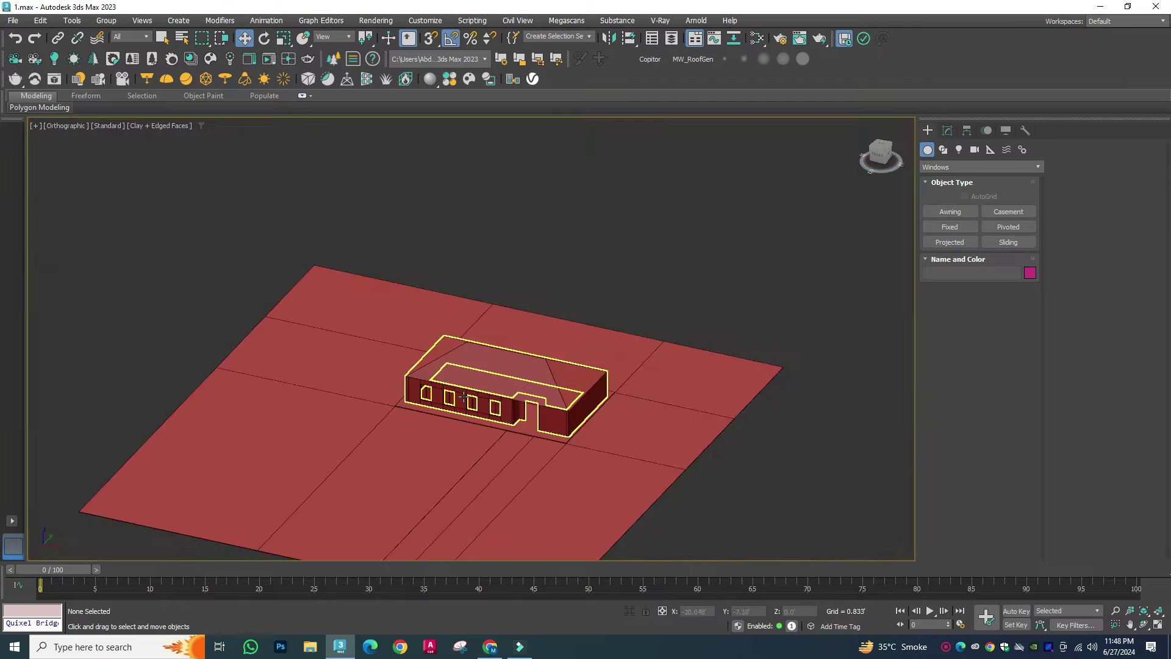
drag(464, 397, 488, 318)
scroll(up, 3)
click(964, 169)
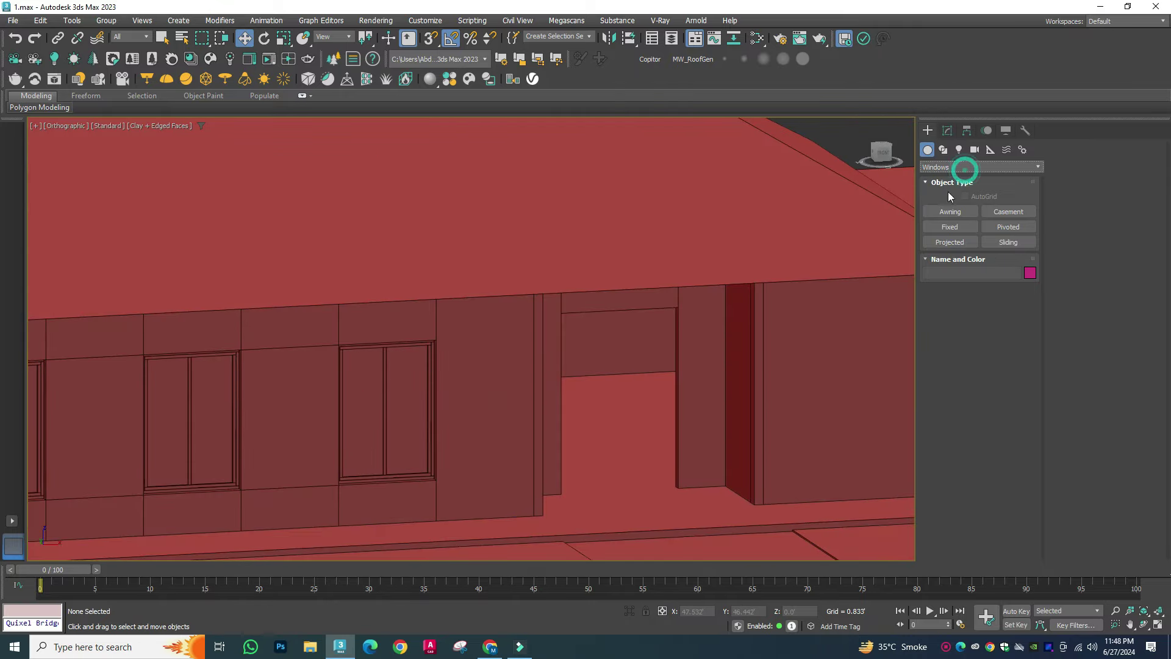
scroll(down, 3)
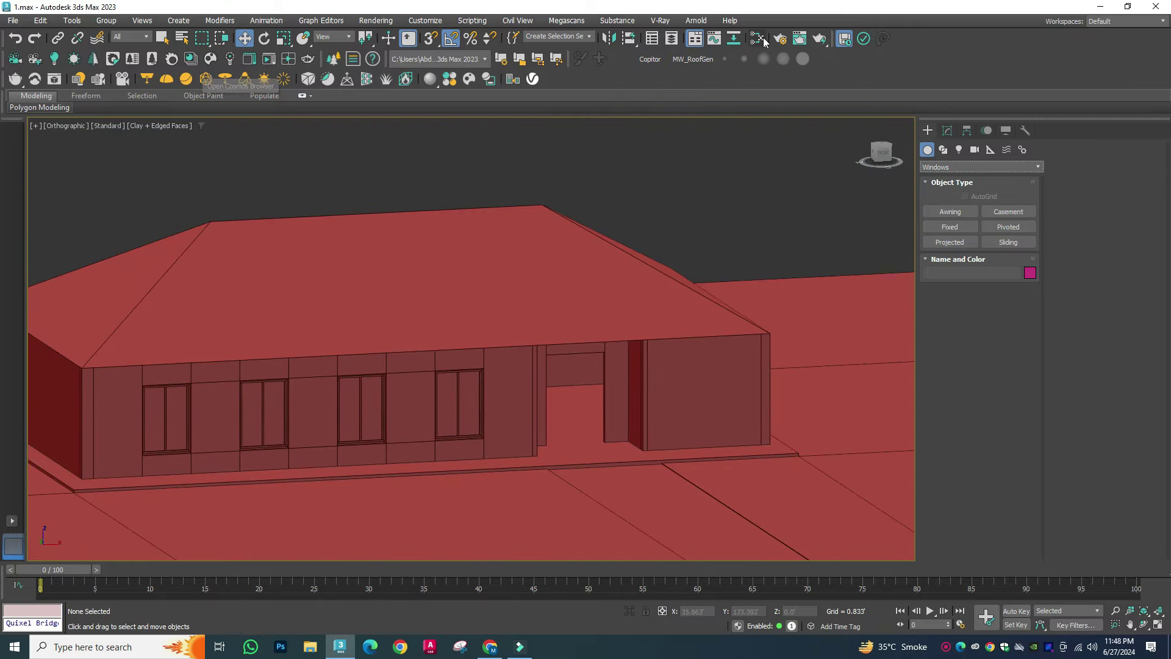
Step: Switch the active renderer in Render Setup
click(781, 39)
click(876, 146)
click(854, 204)
click(1010, 95)
drag(763, 256, 707, 191)
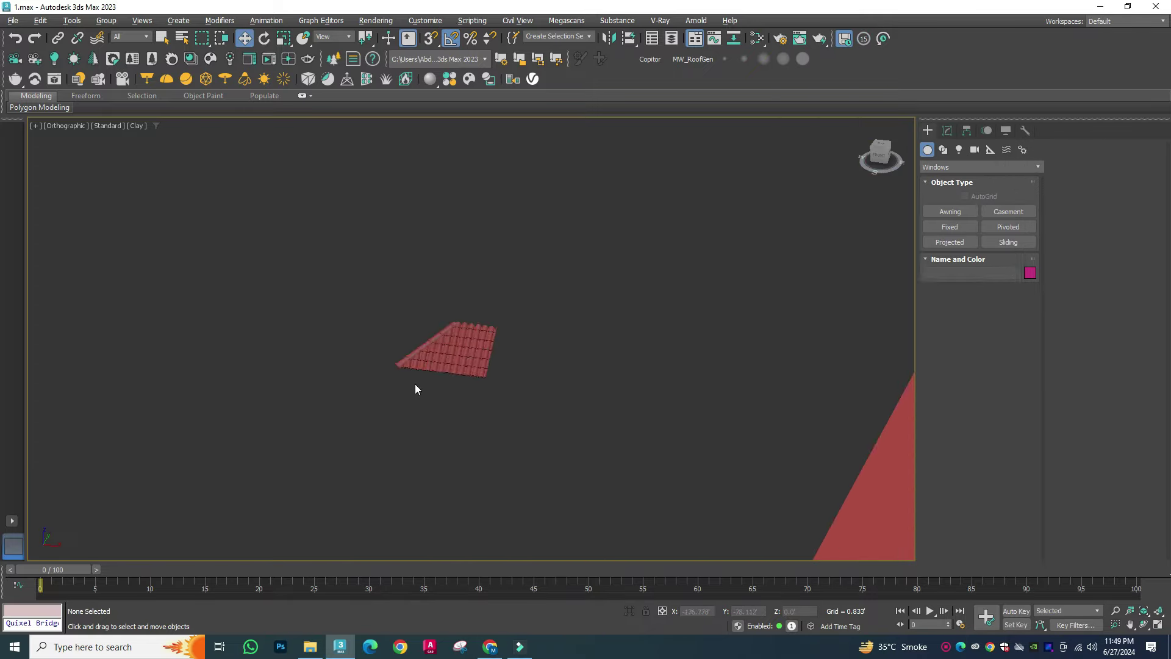
Step: Build curved roof tiles from the roof-tile sample plane with Build New From Polygon
click(947, 130)
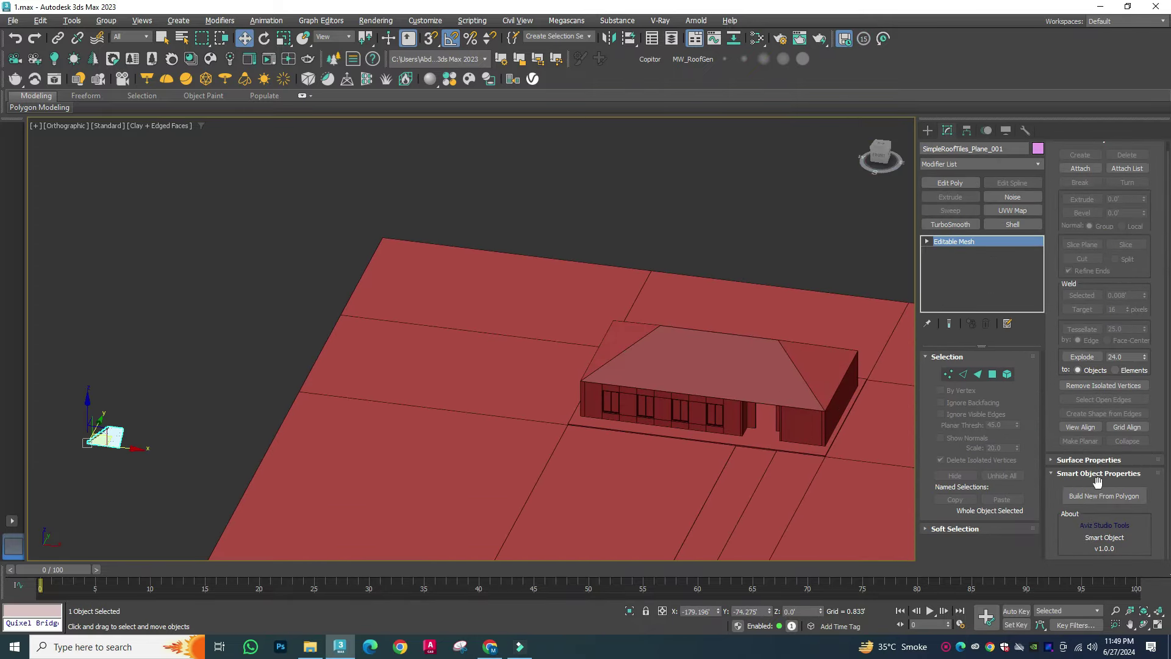
click(1101, 496)
scroll(up, 3)
scroll(up, 3)
scroll(up, 3)
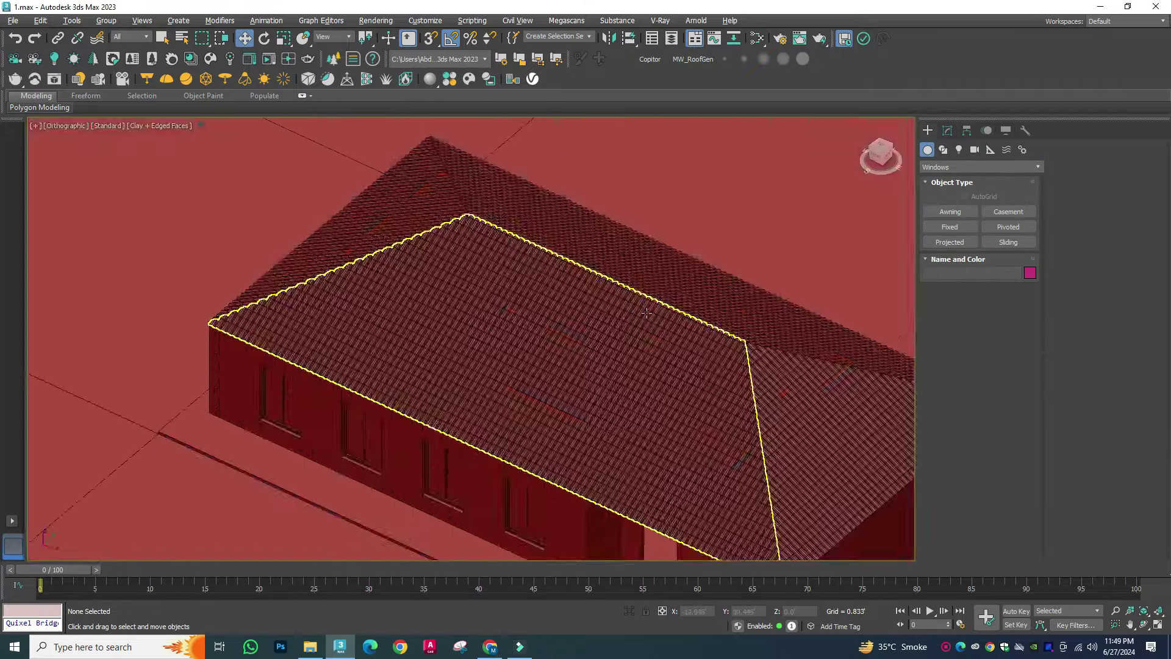
scroll(down, 3)
scroll(up, 3)
click(433, 283)
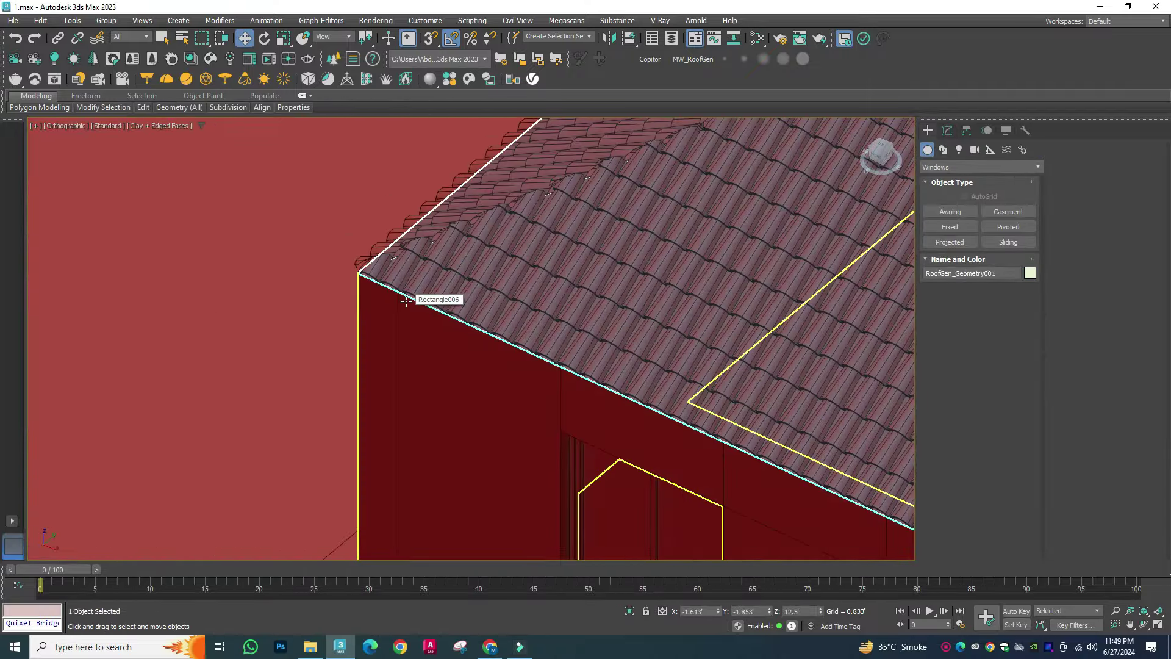
Step: Clone the roof and lift the copy above the house
scroll(down, 3)
scroll(up, 3)
drag(501, 304, 501, 197)
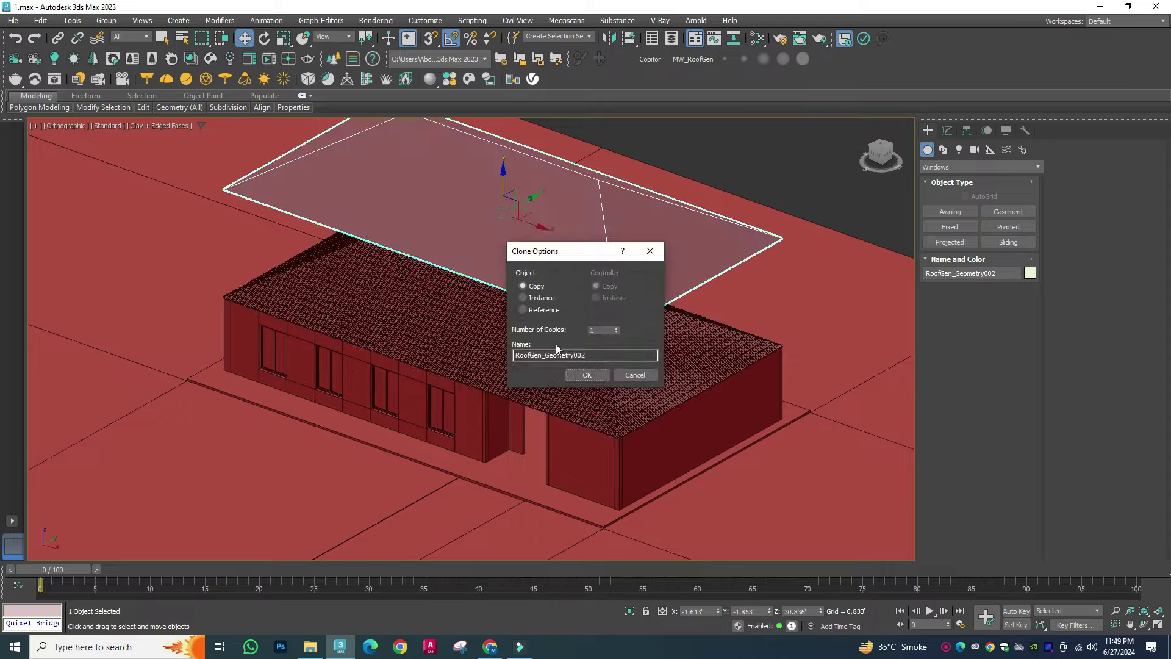
click(585, 372)
click(947, 130)
Step: Draw a 3D-snapped rectangle along the raised roof's edge
click(927, 130)
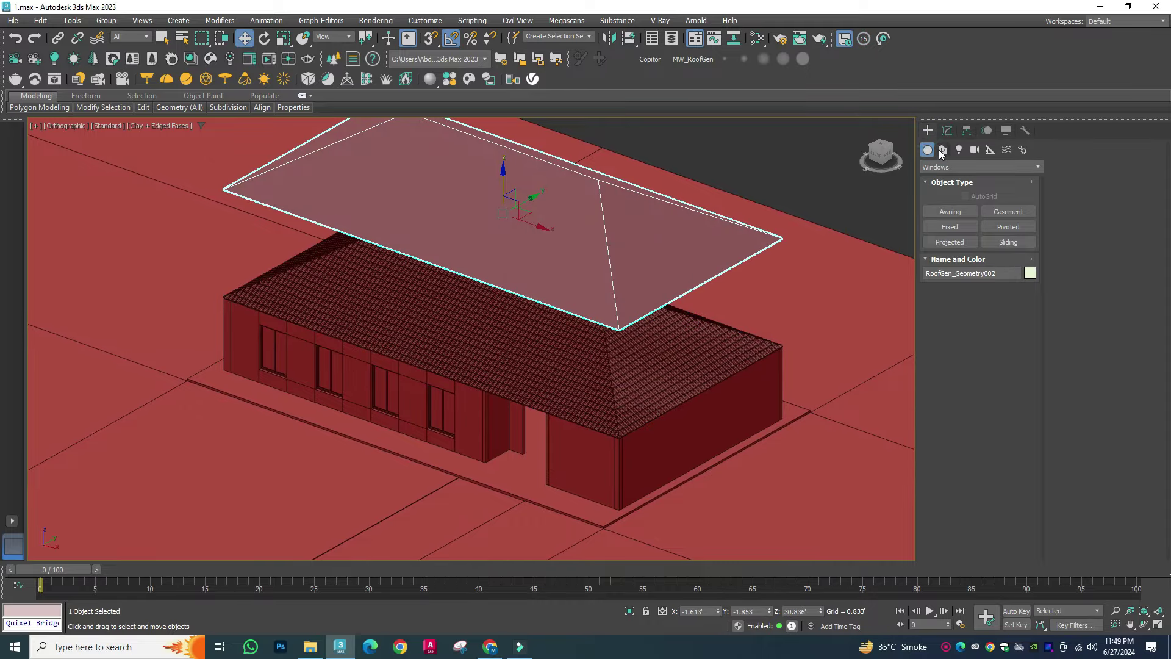
click(943, 150)
click(1008, 227)
key(s)
scroll(up, 3)
scroll(up, 3)
scroll(down, 3)
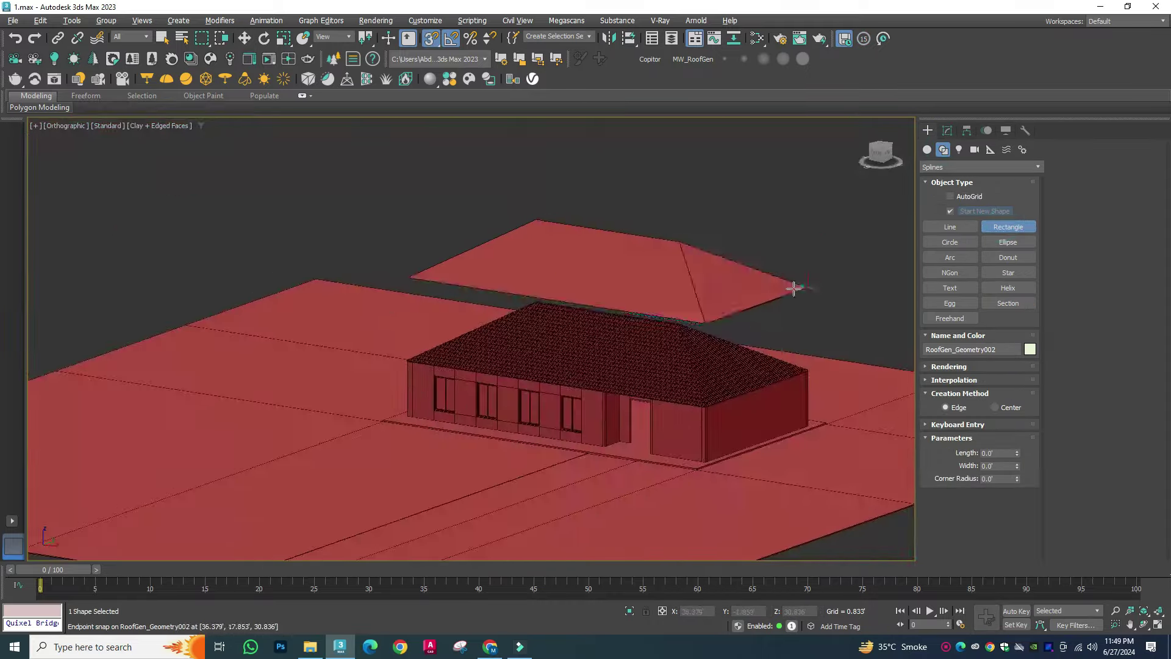
scroll(up, 3)
drag(431, 283, 739, 262)
key(w)
key(Delete)
scroll(down, 3)
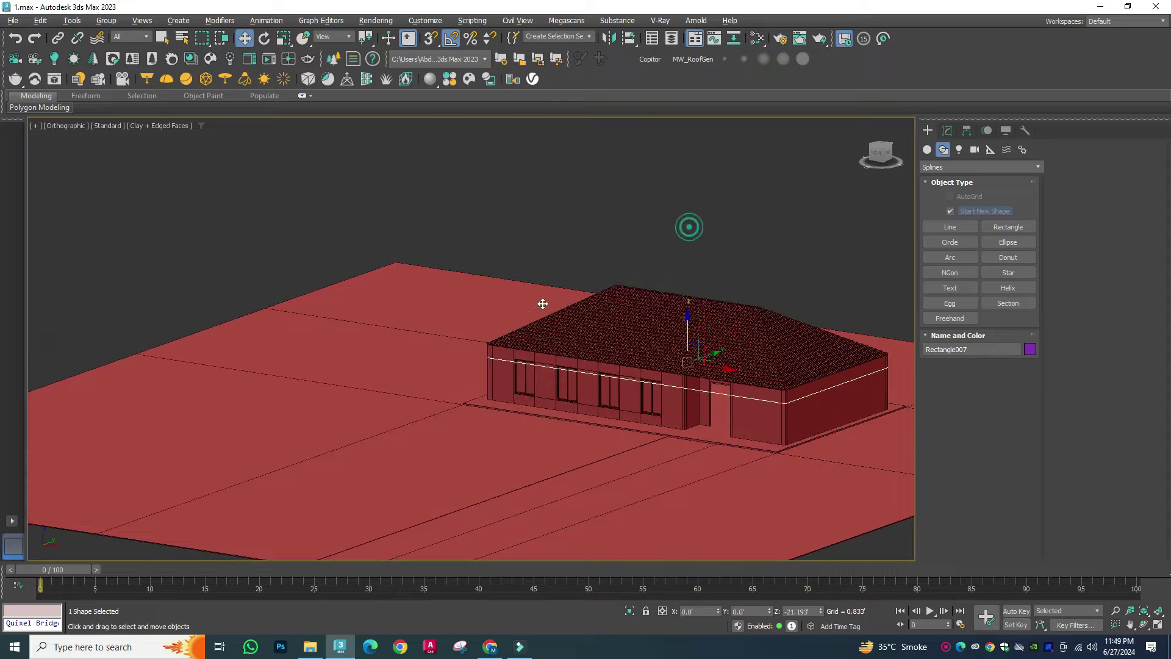
scroll(up, 3)
scroll(up, 3)
scroll(down, 3)
scroll(up, 3)
key(ctrl+z)
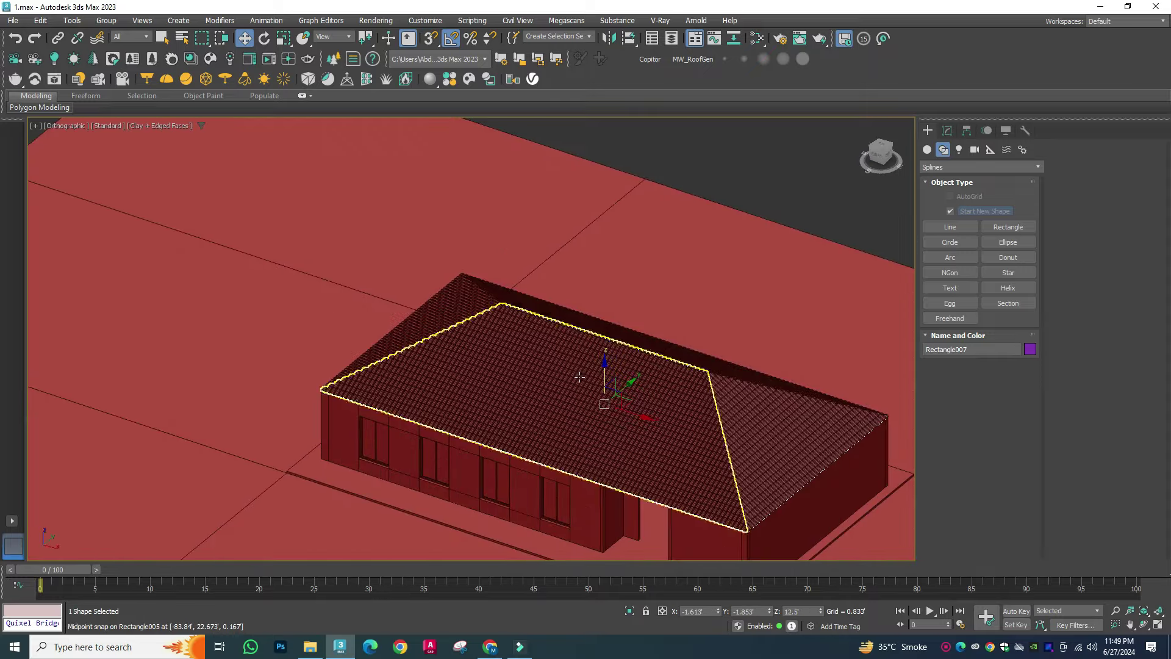
Step: Add a Sweep with a Bar profile aligned at bottom-middle to form eave trim
click(950, 131)
click(951, 210)
scroll(up, 3)
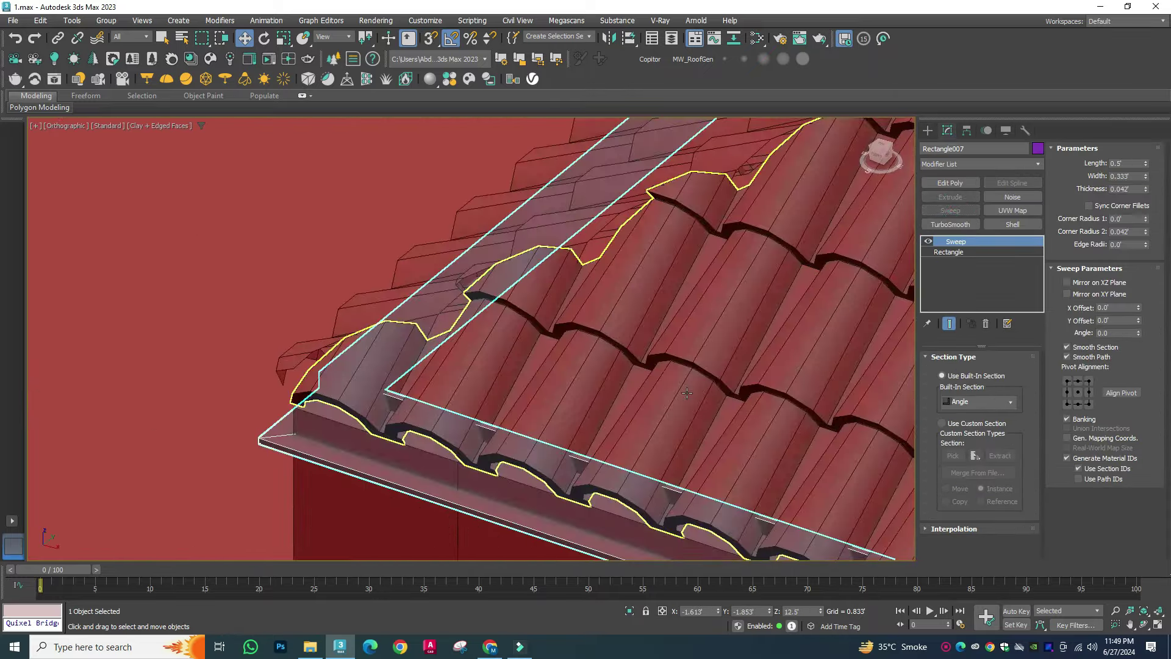
click(967, 423)
scroll(up, 3)
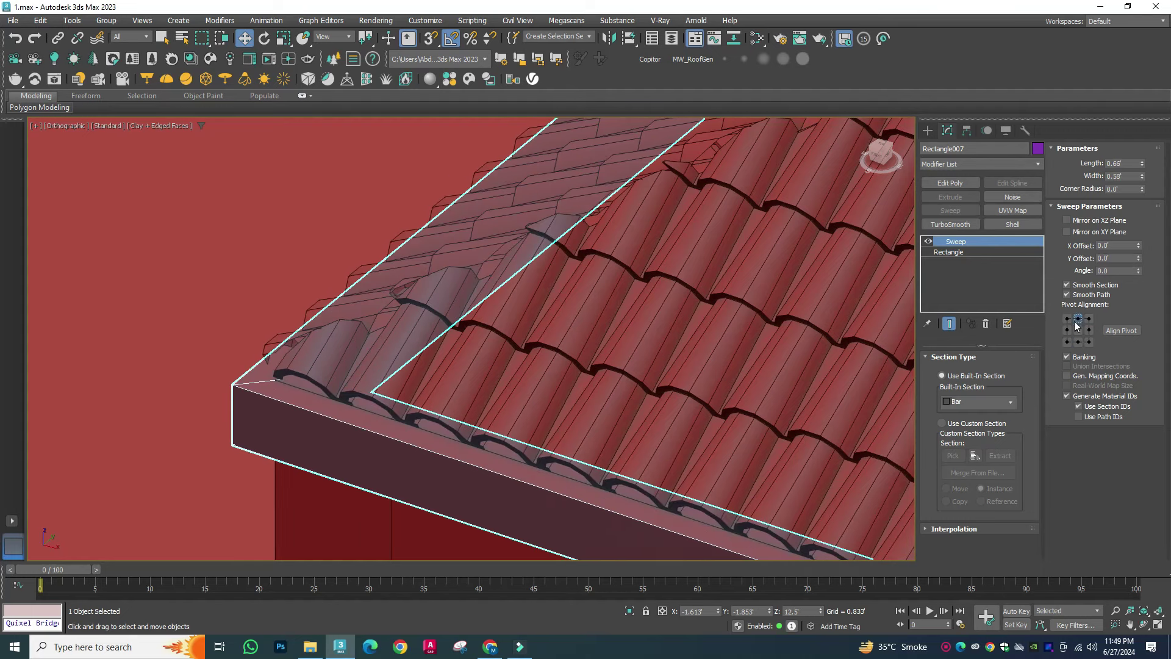
click(1078, 342)
click(1089, 330)
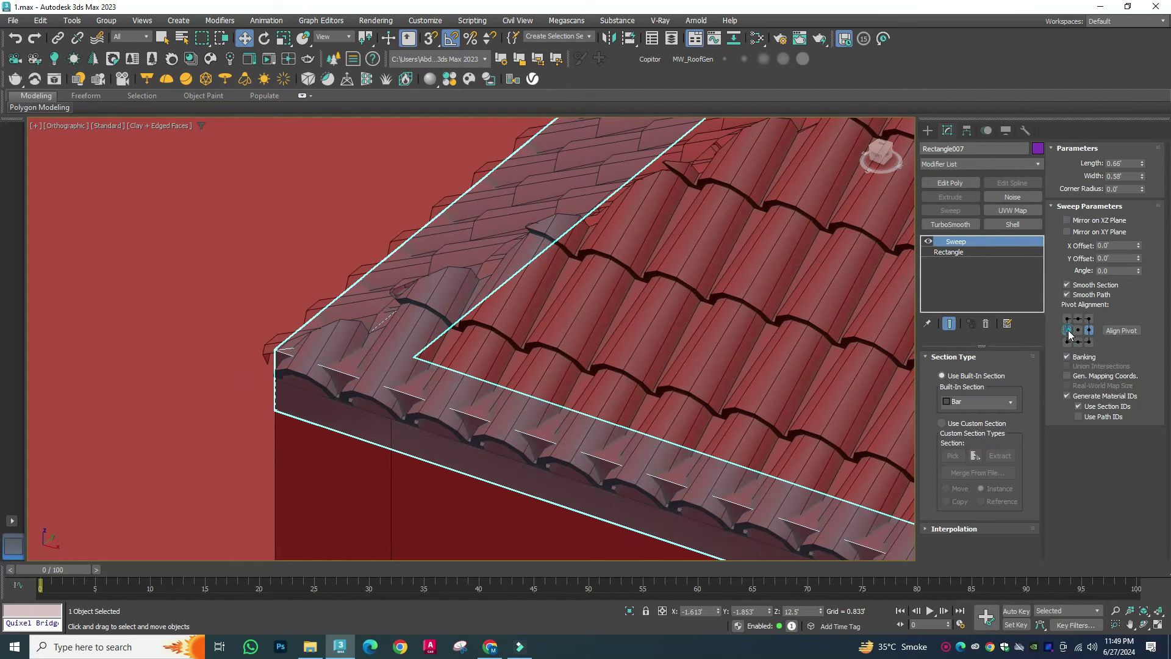
scroll(down, 3)
scroll(up, 3)
scroll(up, 3)
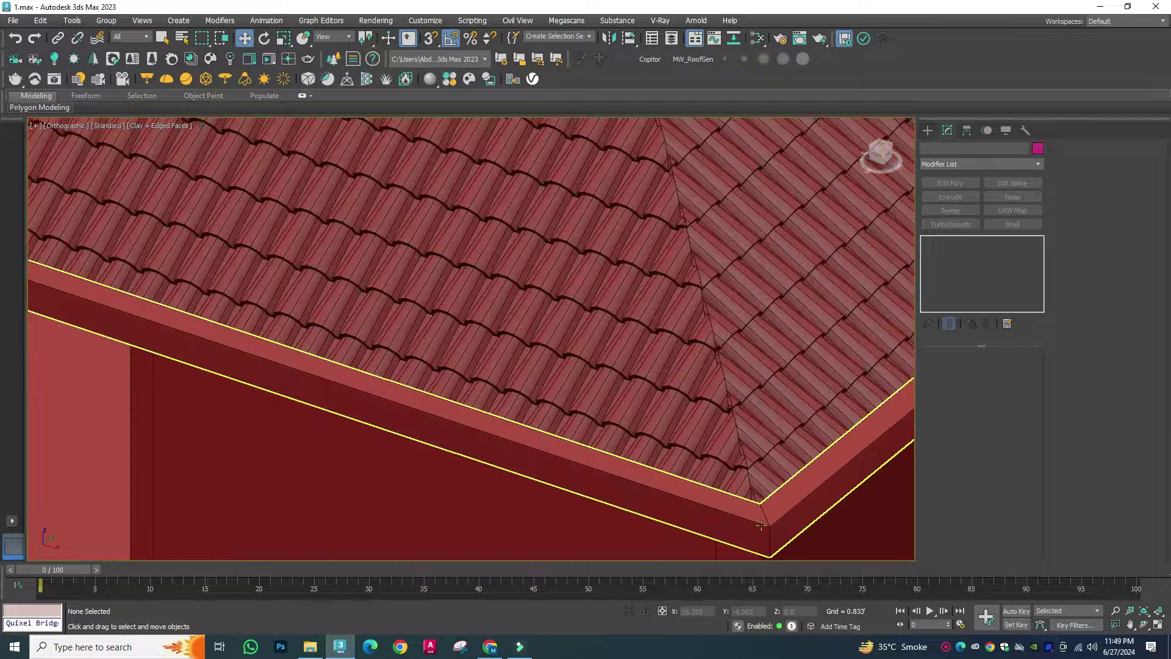
scroll(down, 3)
scroll(down, 3)
scroll(up, 3)
scroll(up, 3)
scroll(down, 3)
Step: Generate clay roof tiles over the roof surface with Build New From Polygon
click(466, 344)
scroll(up, 3)
click(95, 363)
click(1104, 505)
scroll(down, 3)
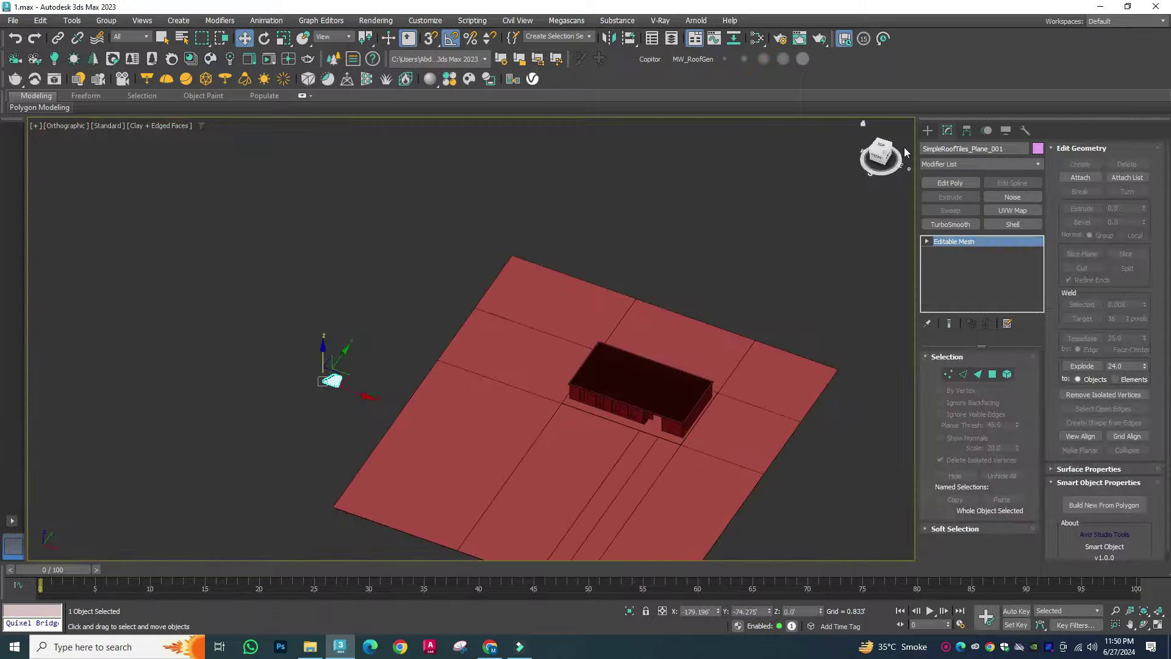
scroll(up, 3)
scroll(up, 3)
scroll(up, 3)
scroll(down, 3)
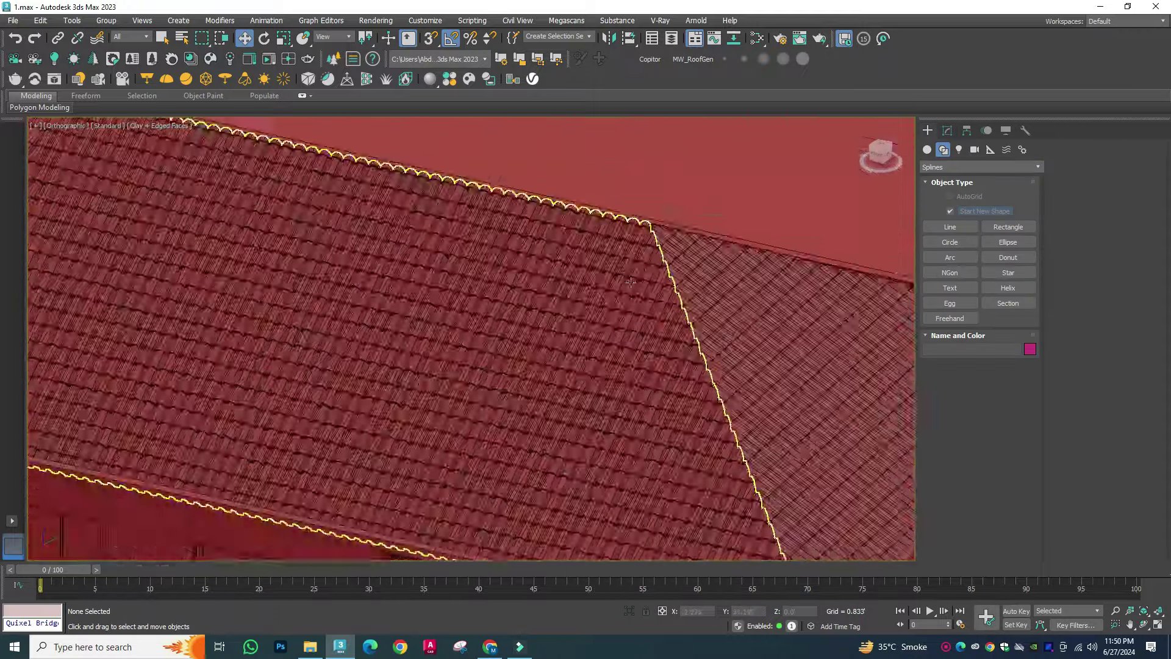
scroll(down, 3)
scroll(up, 3)
scroll(down, 3)
Step: Orbit around the house and inspect the generated tiles in wireframe
click(659, 297)
scroll(down, 3)
drag(660, 296, 680, 431)
scroll(up, 3)
scroll(down, 3)
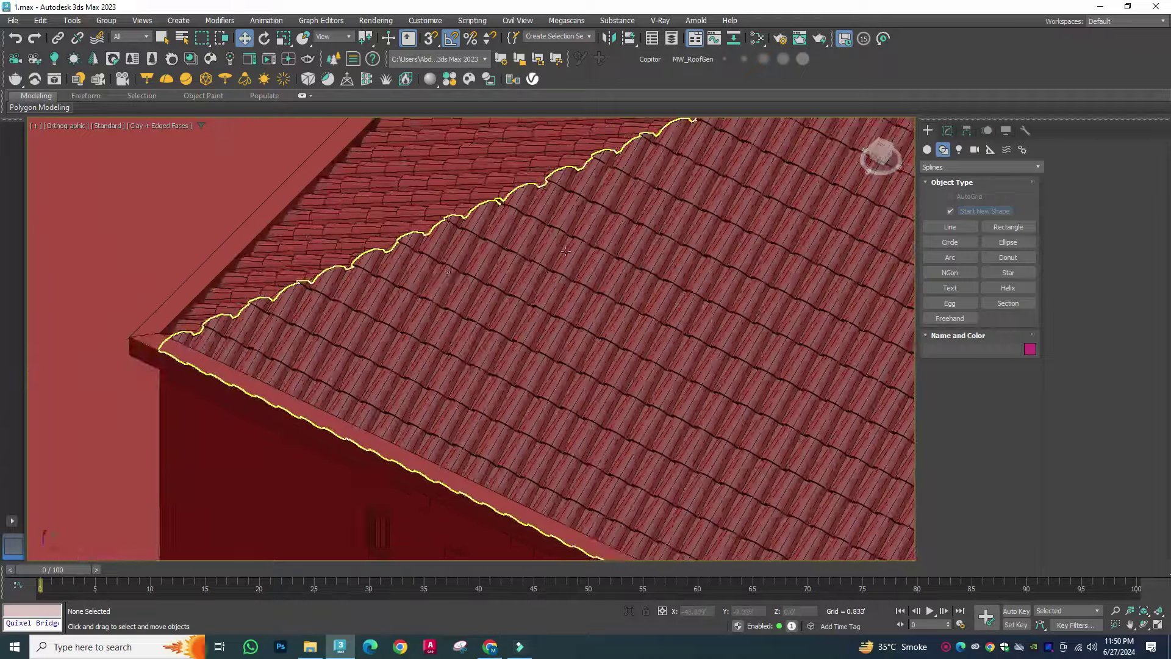
key(F3)
scroll(down, 3)
scroll(up, 3)
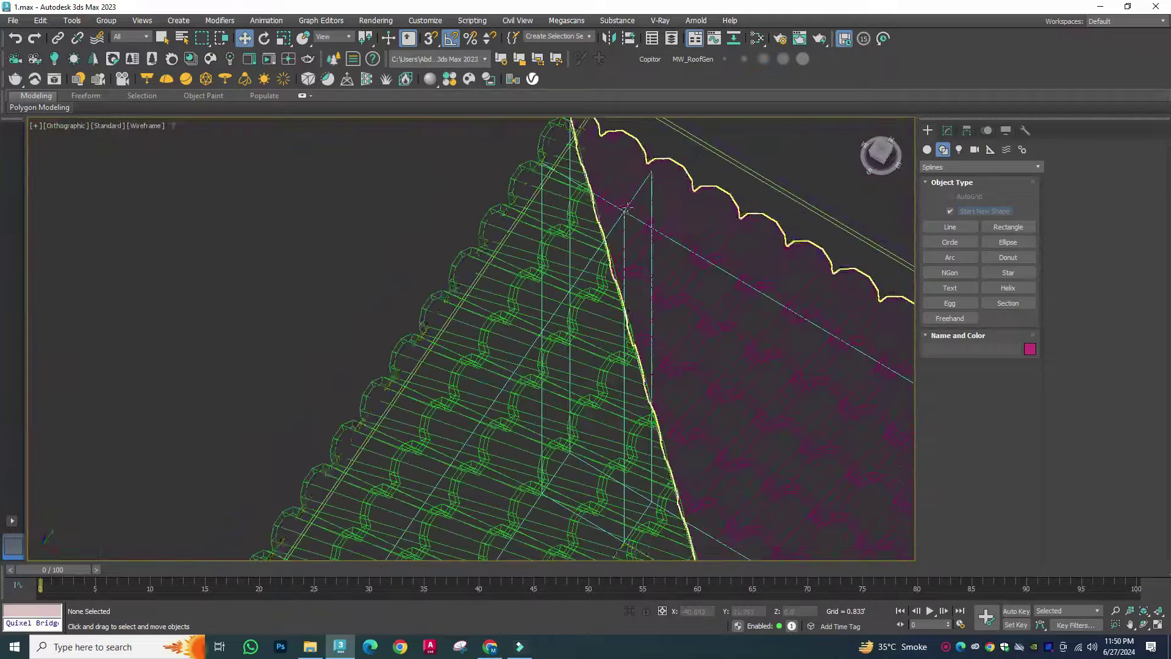
click(619, 210)
scroll(down, 3)
scroll(down, 3)
scroll(up, 3)
click(618, 217)
scroll(up, 3)
scroll(down, 3)
Step: Isolate RoofGen_Geometry001 on its own and return to shaded display
drag(523, 177, 427, 256)
scroll(up, 3)
click(383, 325)
scroll(down, 3)
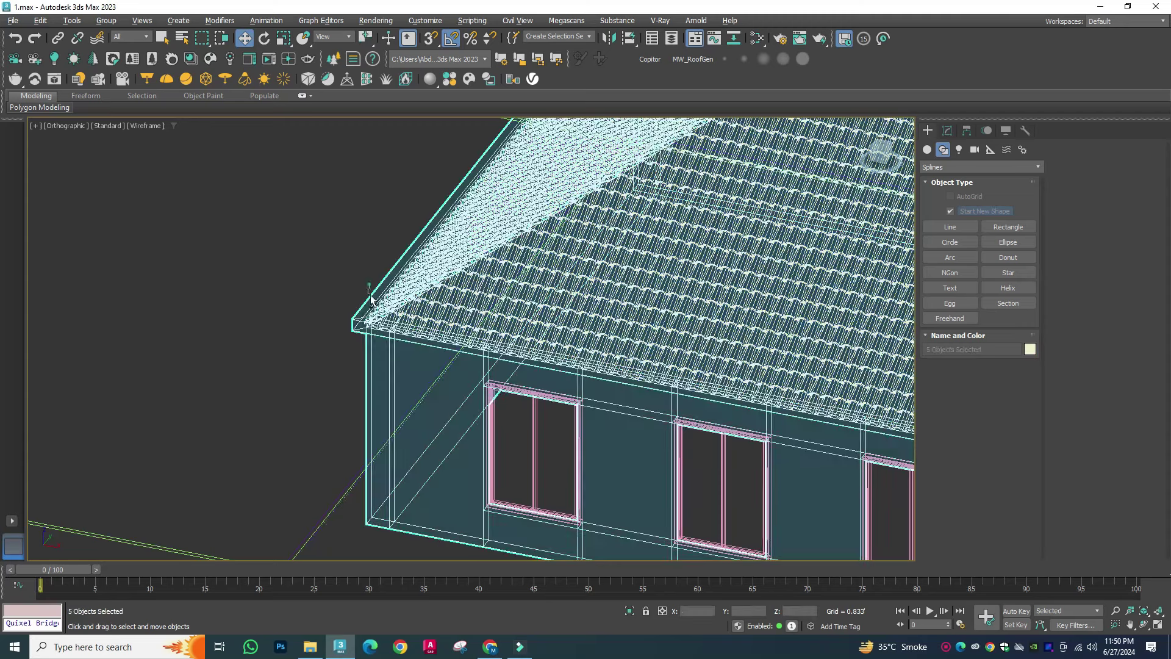
scroll(up, 3)
click(478, 254)
scroll(down, 3)
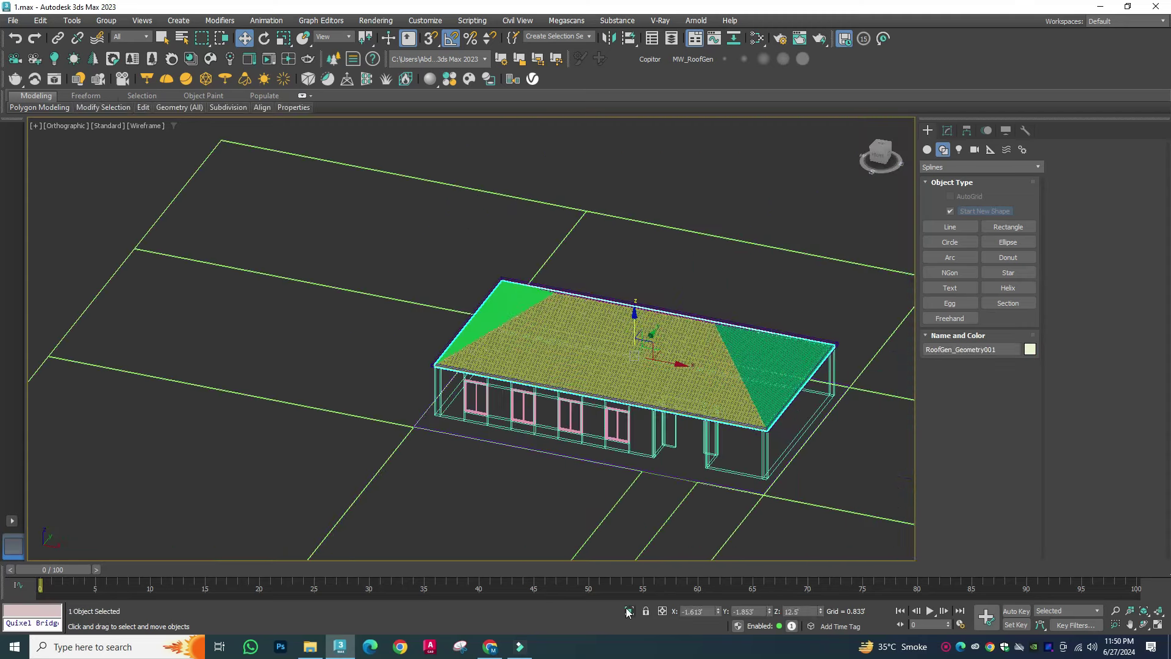
click(628, 612)
key(F3)
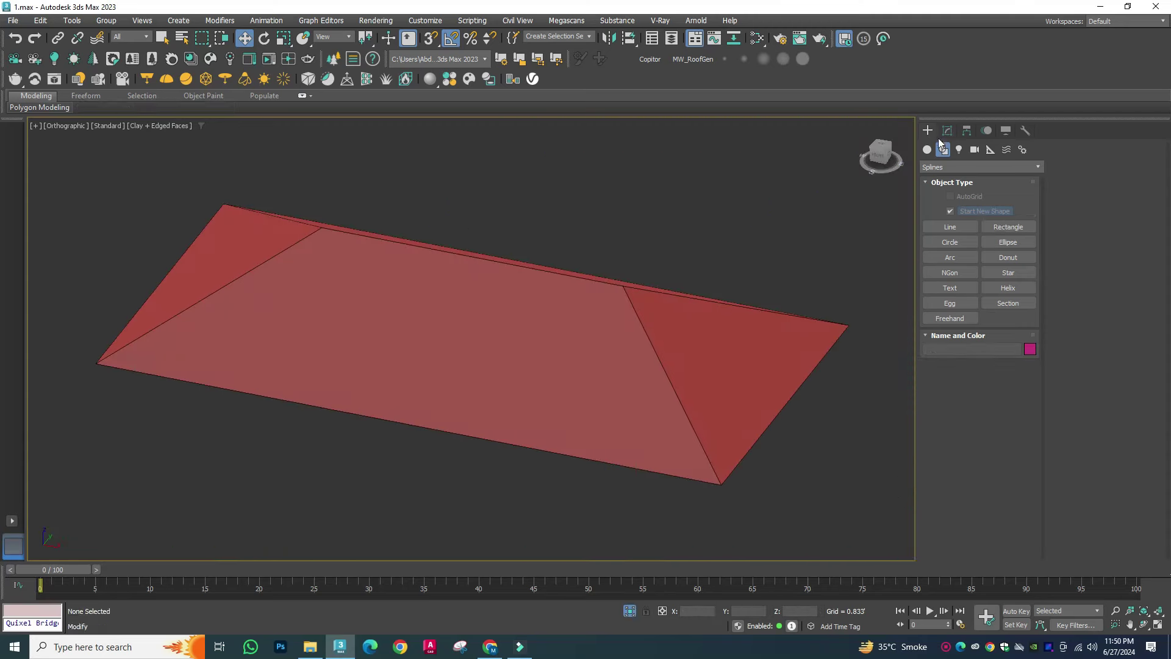
Step: Draw a snapped Line along the roof hip to the roof corner
click(949, 226)
scroll(up, 3)
key(s)
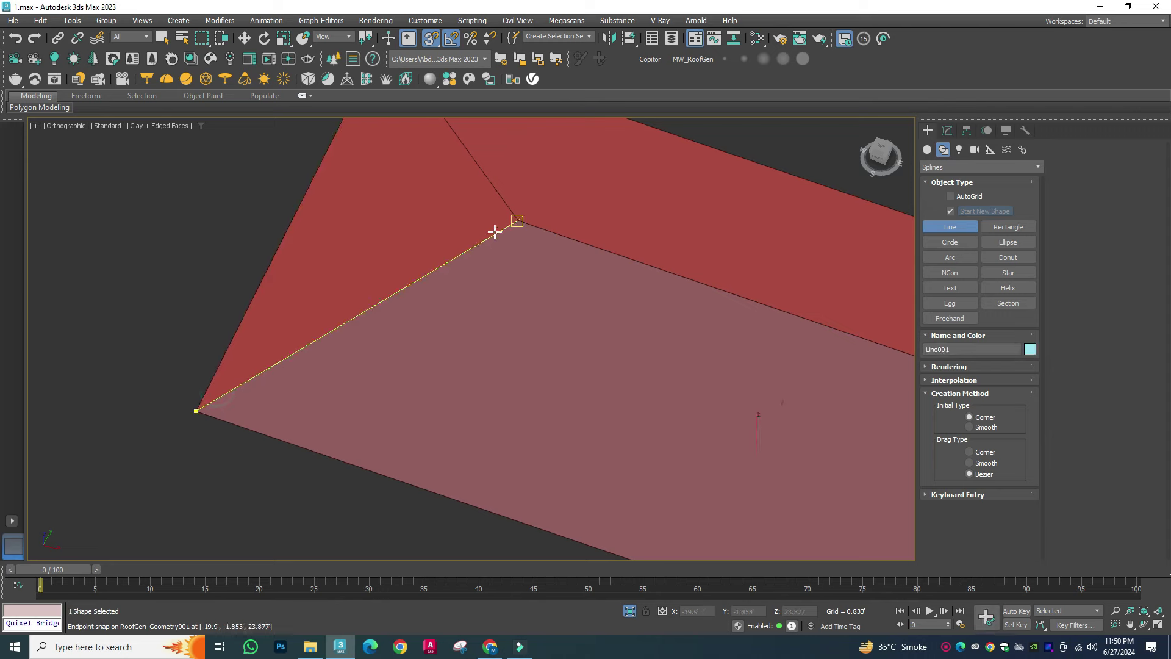
click(517, 220)
right_click(517, 220)
scroll(down, 3)
scroll(up, 3)
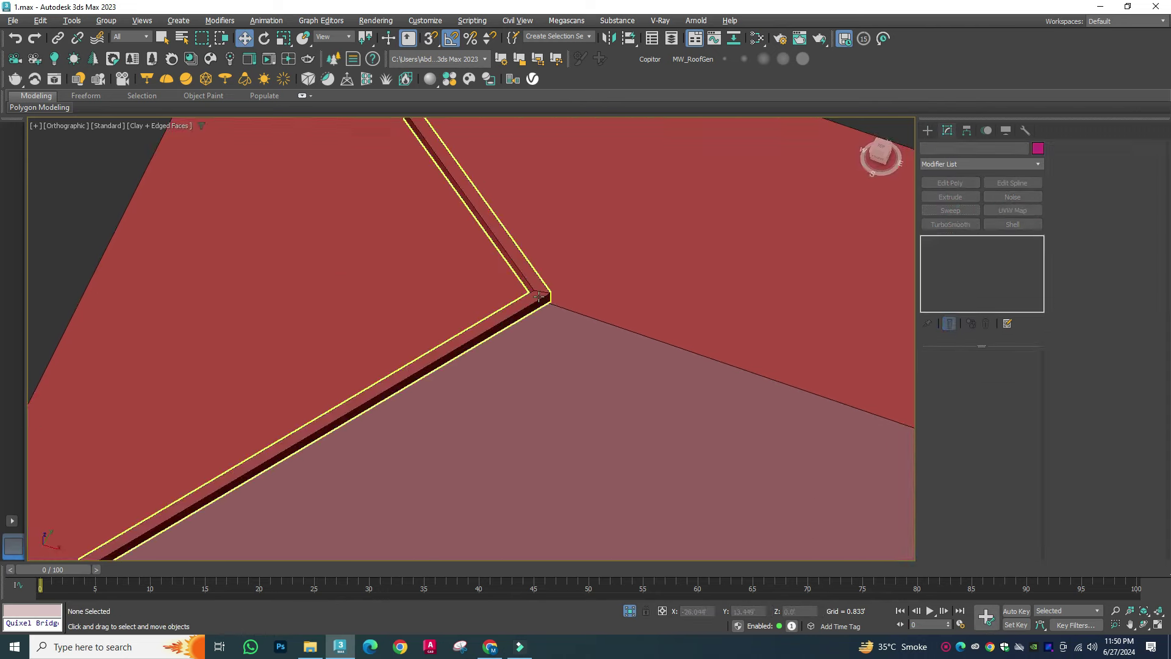
scroll(down, 3)
Step: Adjust the hip trim's pivot and mirror a copy onto the opposite hip
click(967, 130)
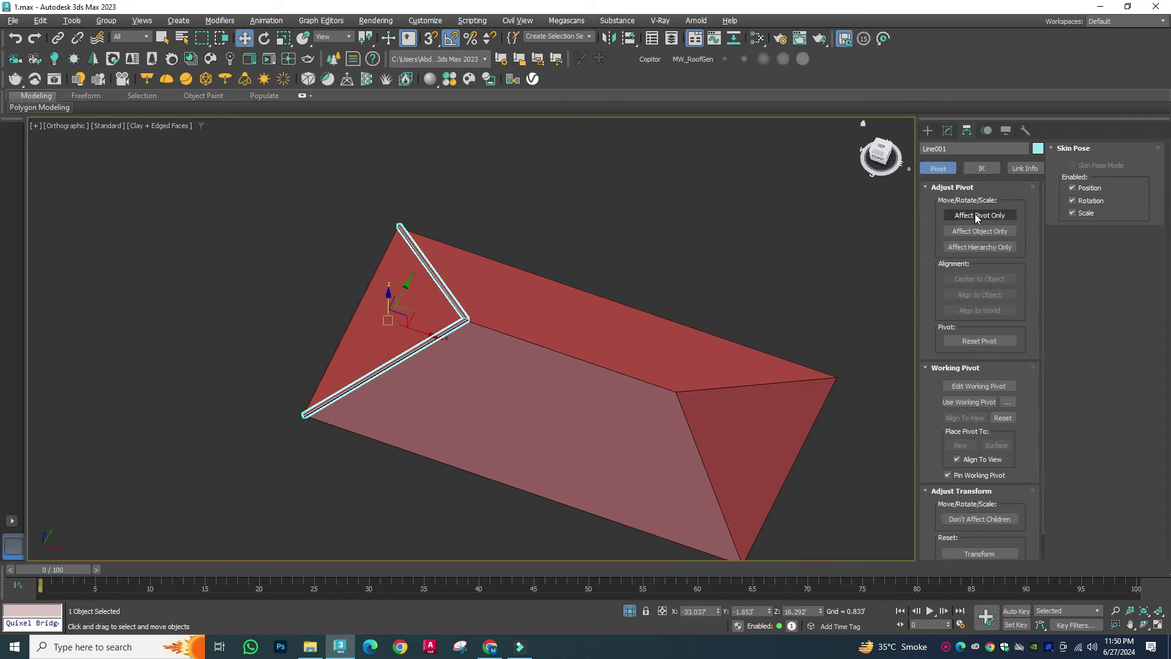
click(979, 215)
click(609, 37)
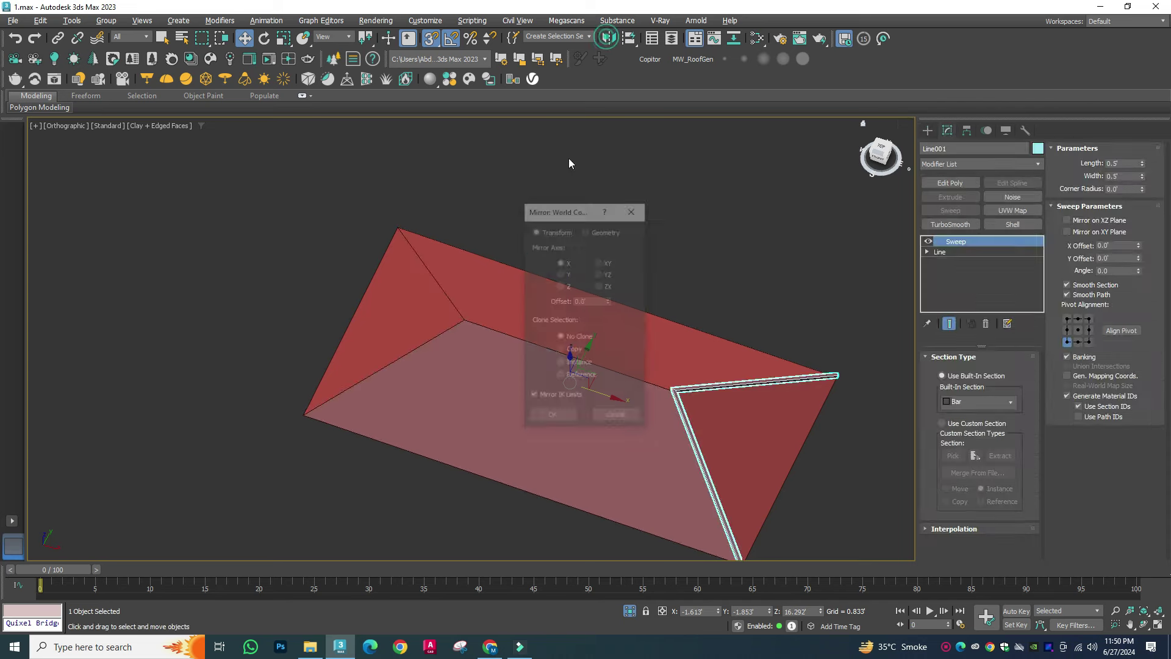
click(551, 418)
Step: Draw a second Line along the top ridge to the far hip corner
click(927, 130)
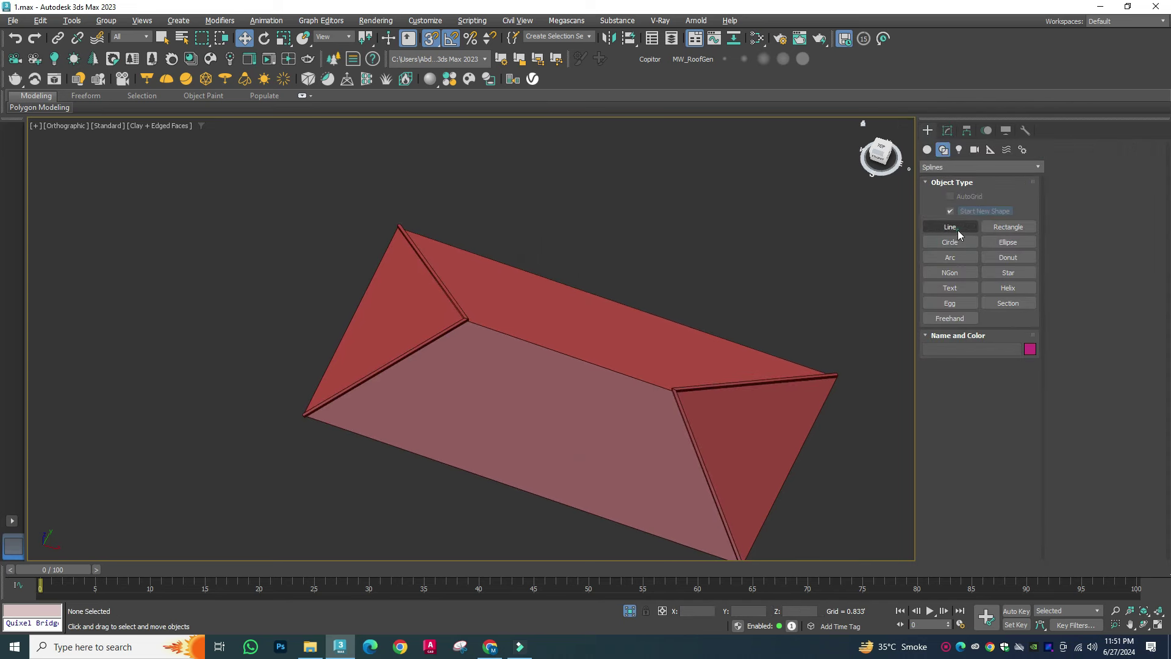
click(949, 226)
scroll(up, 3)
scroll(down, 3)
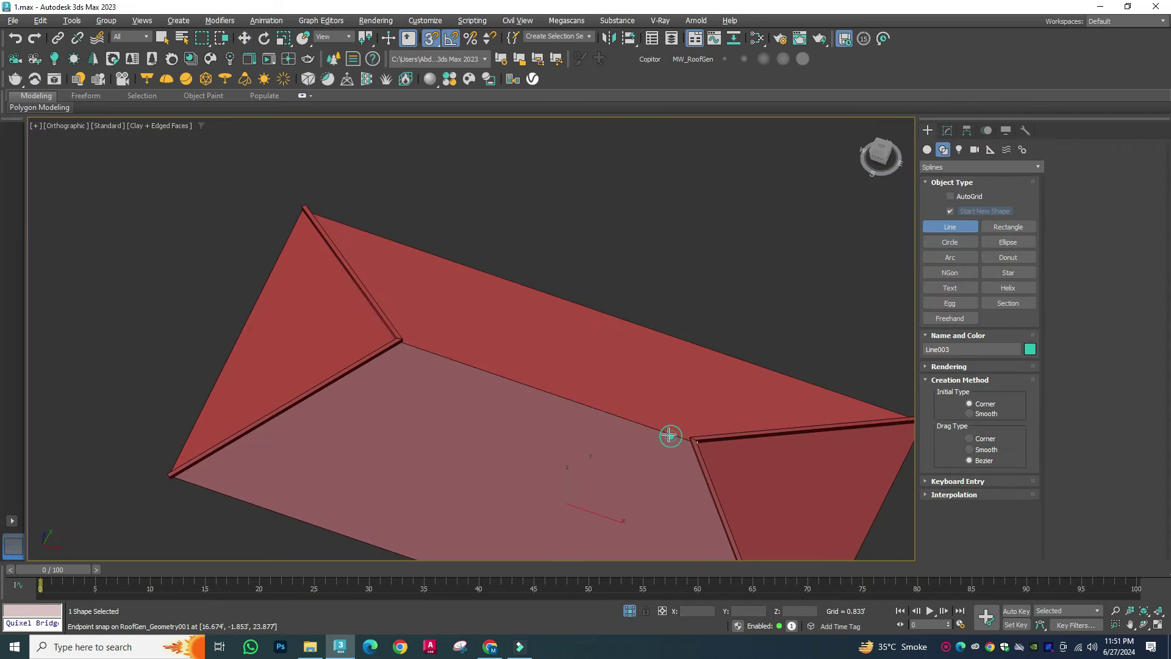
click(404, 340)
right_click(426, 340)
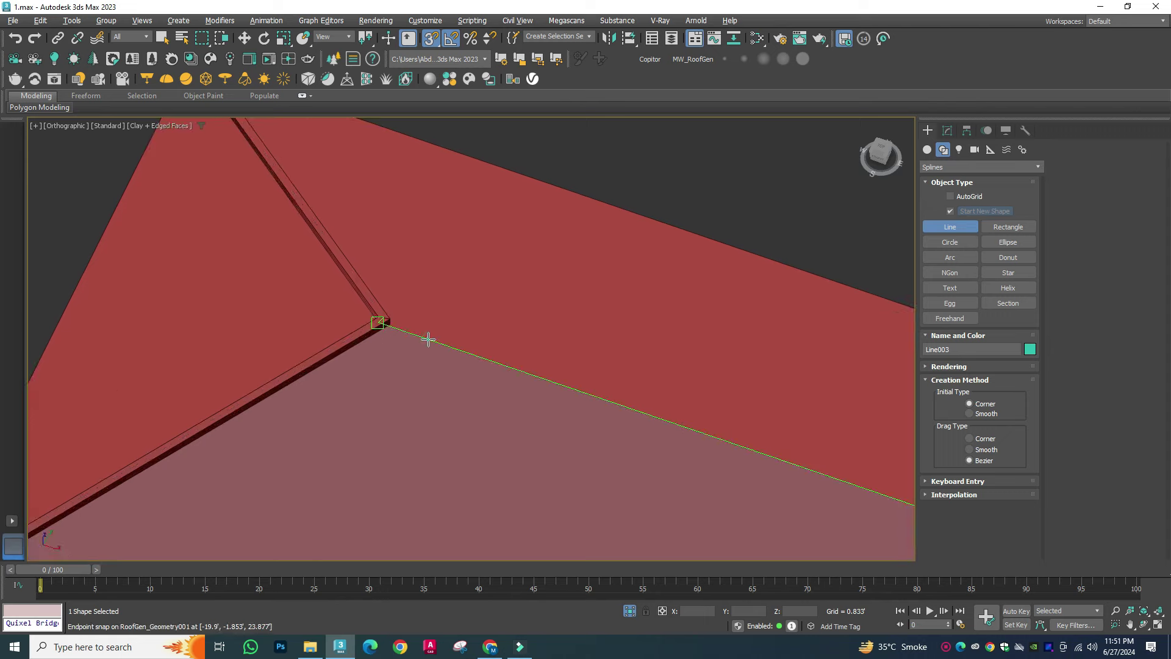
scroll(down, 3)
Step: Attach the ridge line into the hip trim, undoing two stray changes
click(947, 130)
right_click(768, 308)
key(Escape)
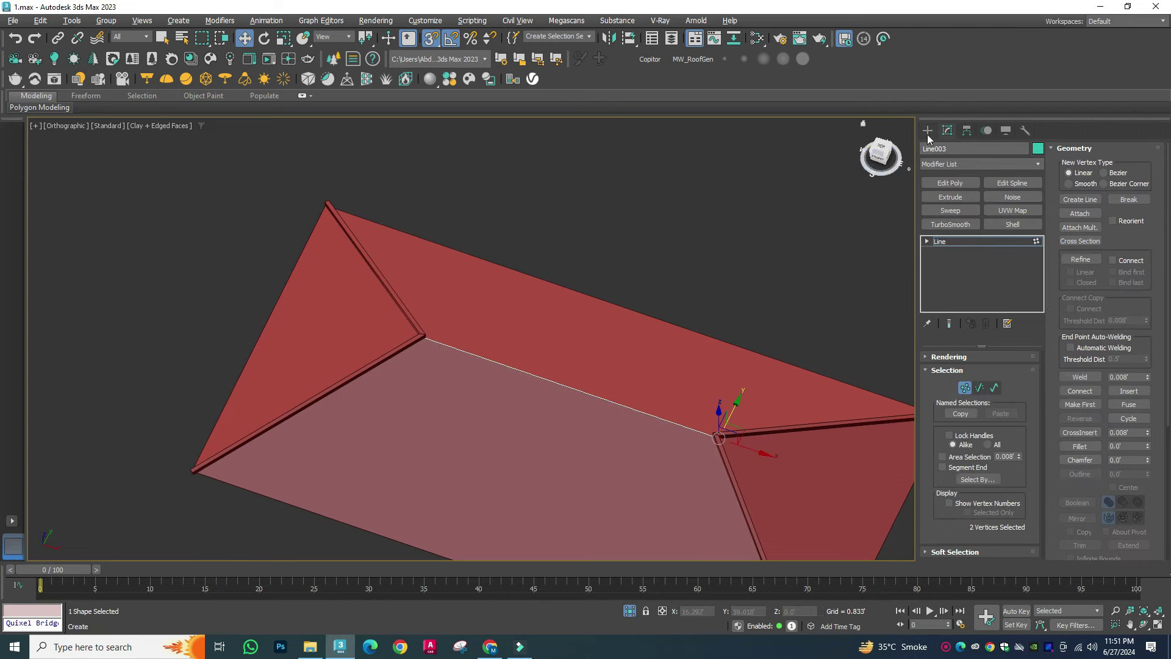
key(ctrl+z)
scroll(up, 3)
key(ctrl+z)
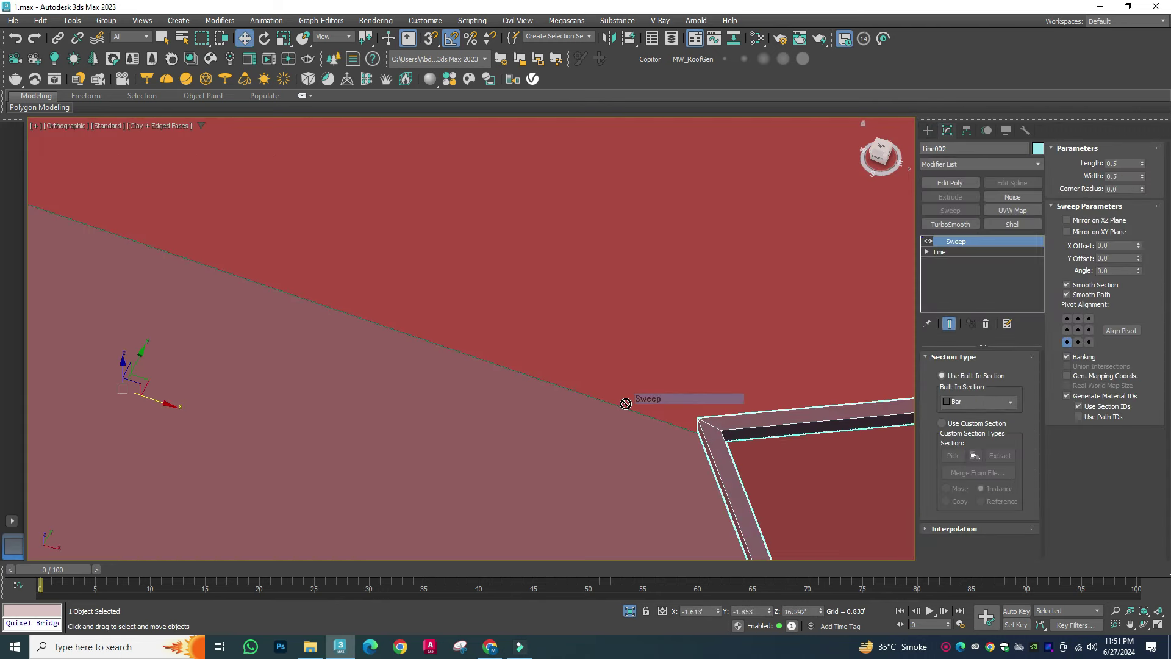
scroll(down, 3)
scroll(up, 3)
scroll(down, 3)
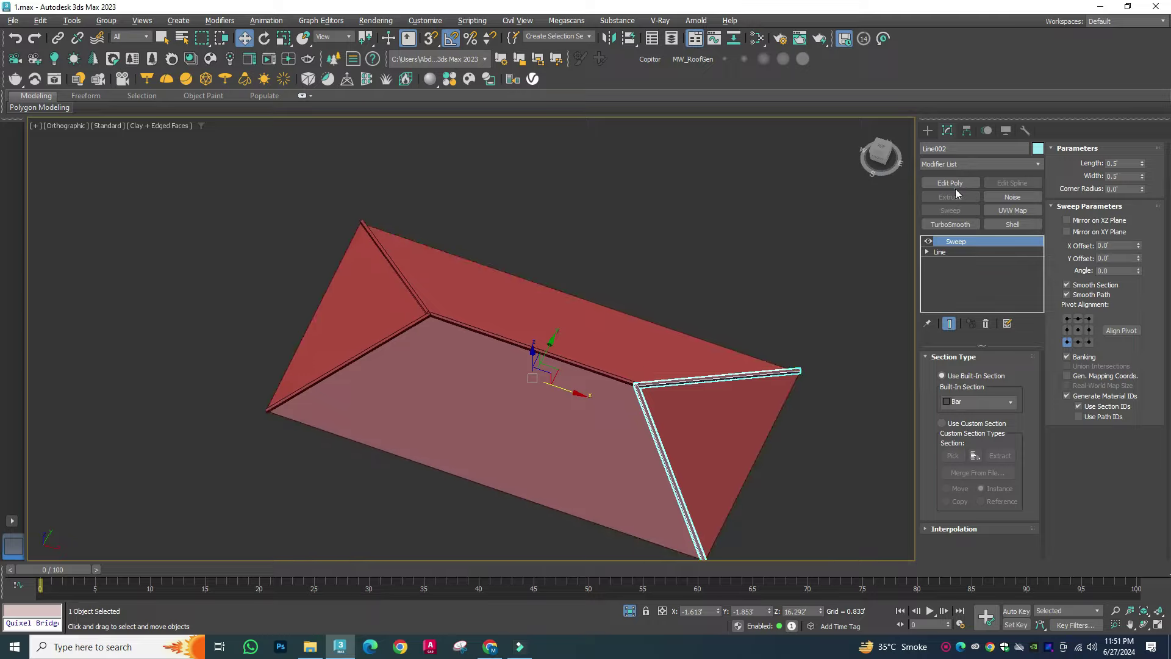
Step: Add an Edit Poly modifier to the trim and reselect the roof trim object
click(955, 186)
scroll(up, 3)
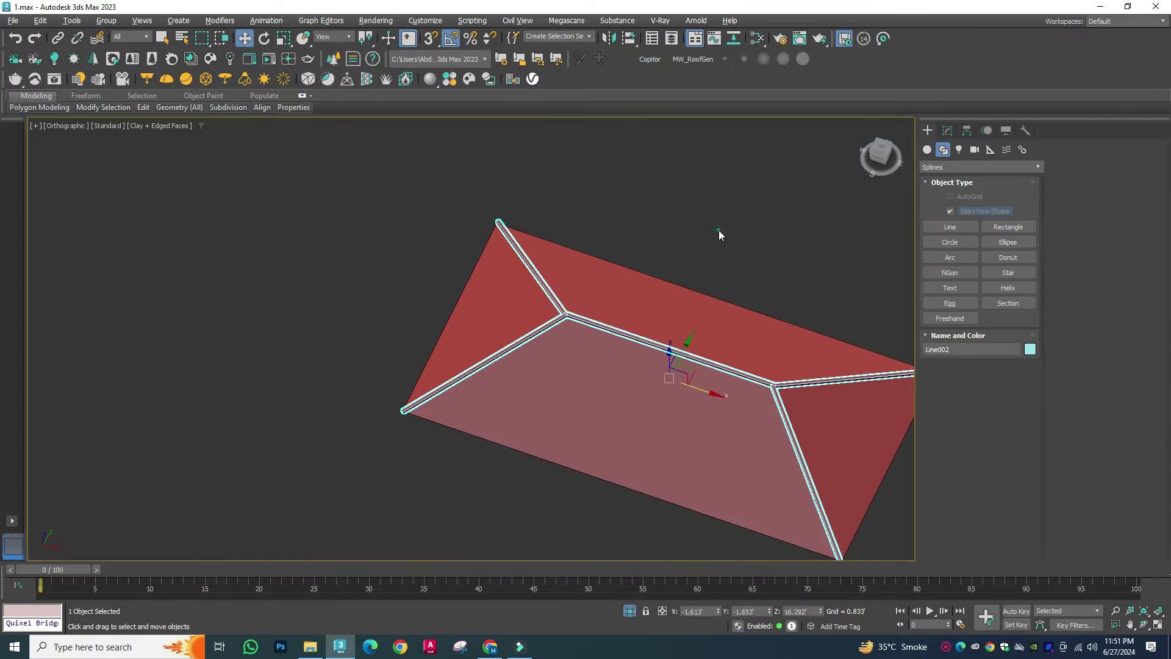
scroll(up, 3)
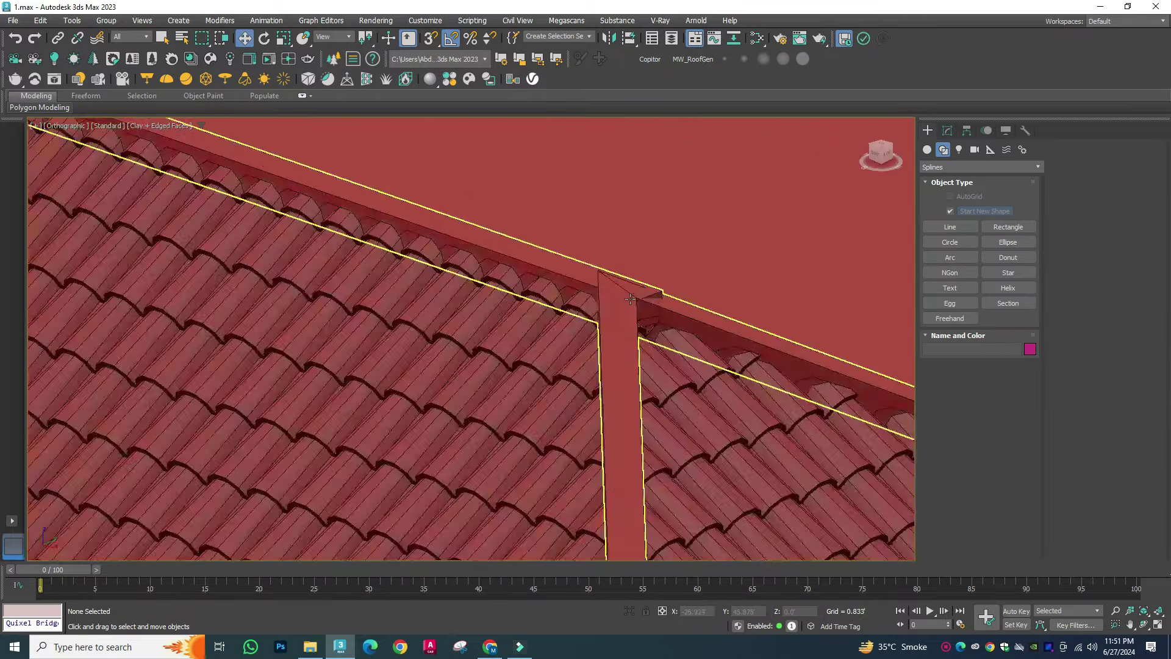
scroll(down, 3)
scroll(down, 3)
scroll(up, 3)
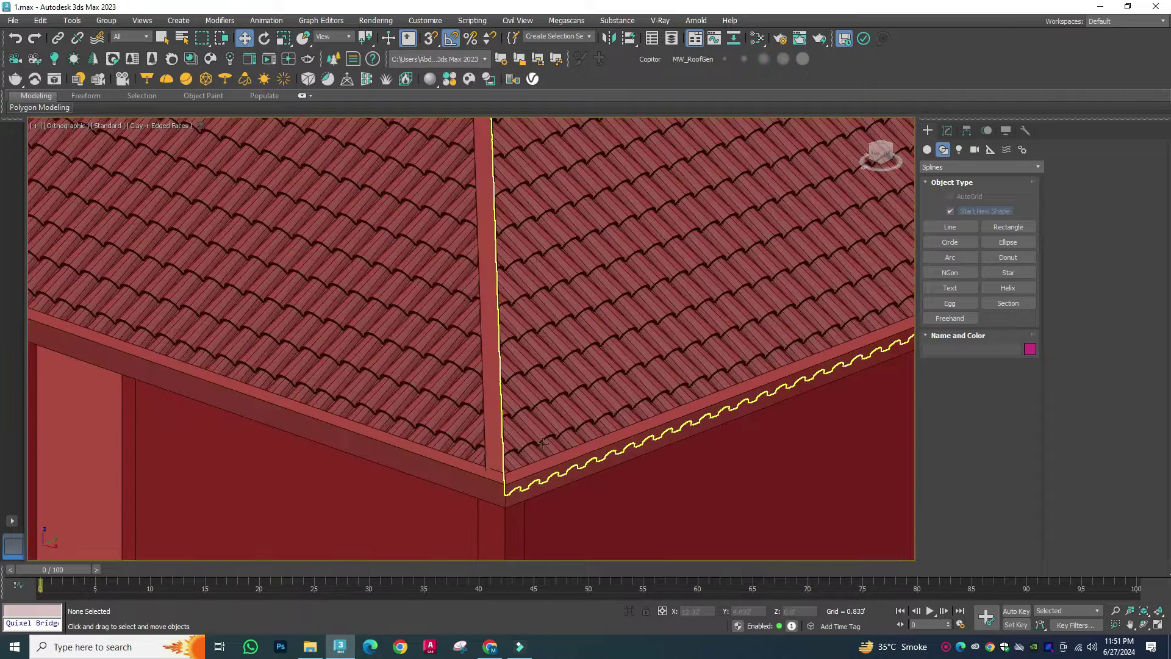
click(947, 130)
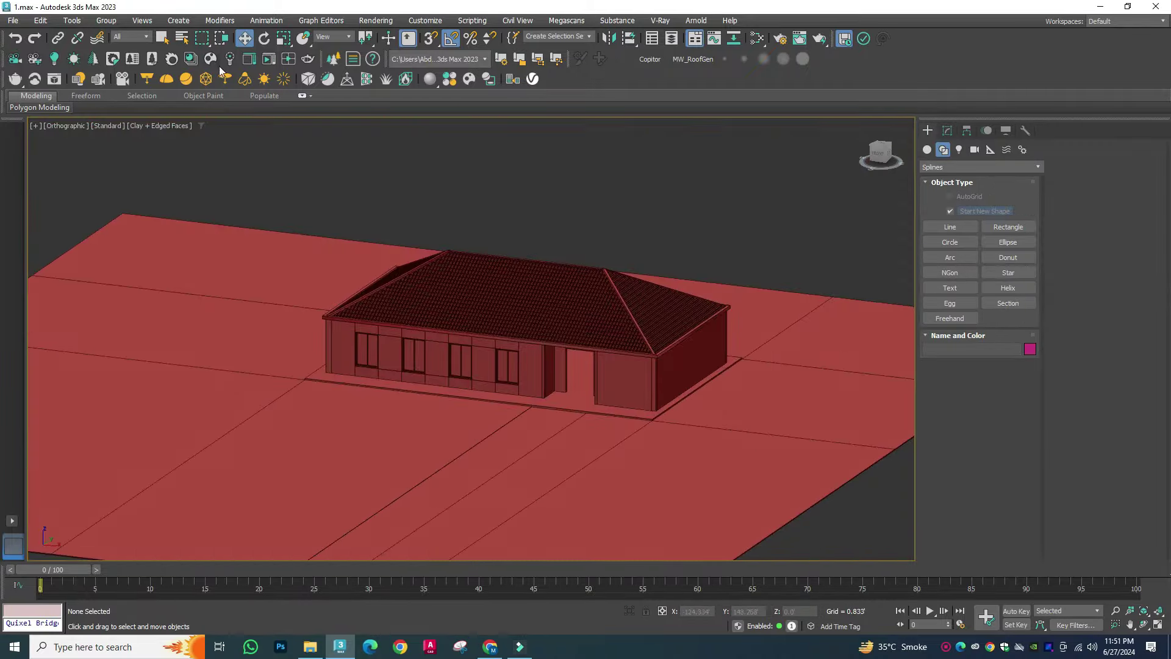
Step: Search Chaos Cosmos 3D Models full screen for 'door' and bring a door into the scene
click(214, 58)
click(1005, 10)
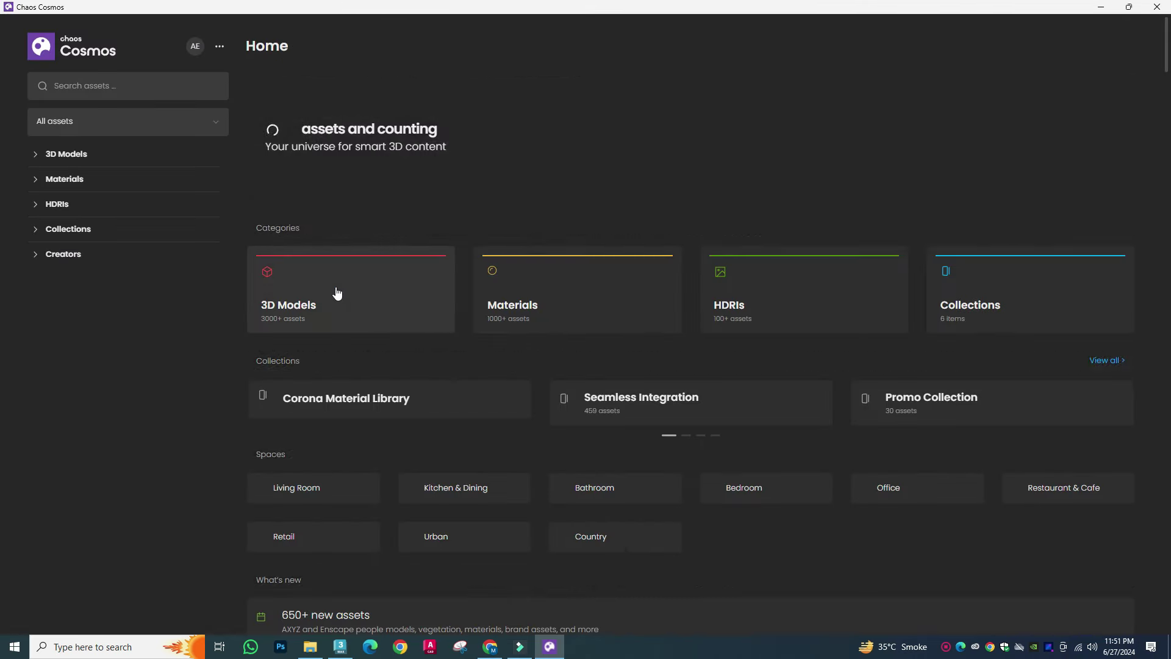
click(335, 293)
click(130, 86)
text(door)
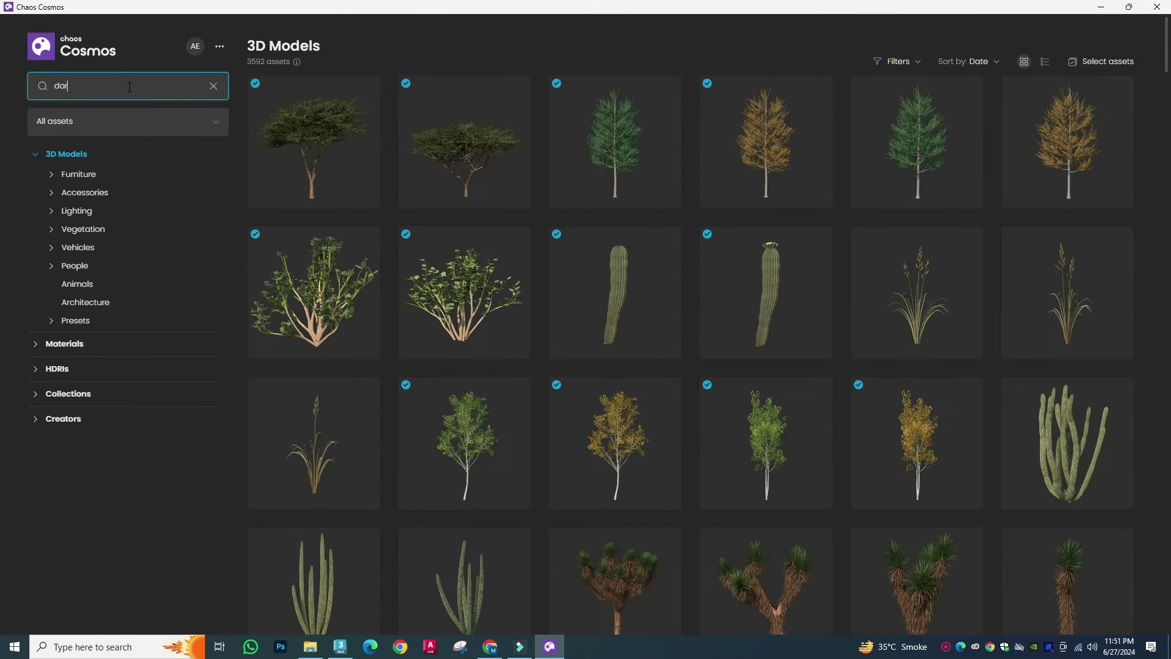
key(Return)
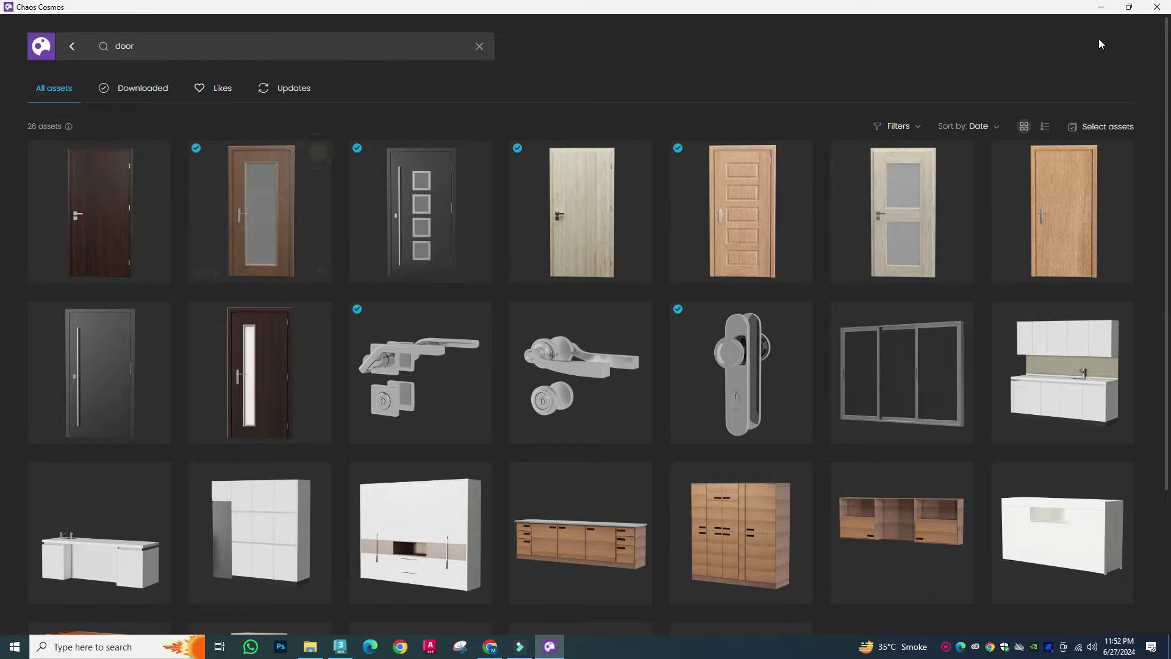
click(1101, 6)
Step: View the new door at an angle and scale it to fit the entrance
scroll(up, 3)
scroll(up, 3)
scroll(up, 3)
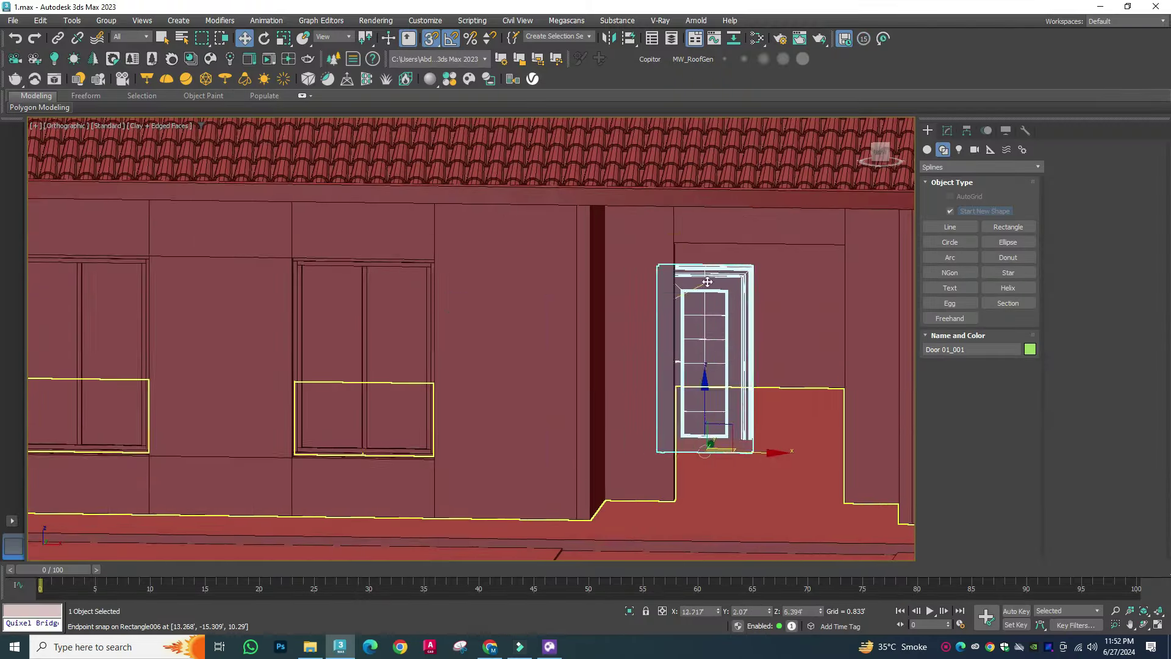
drag(708, 282, 610, 426)
scroll(up, 3)
scroll(down, 3)
scroll(up, 3)
key(r)
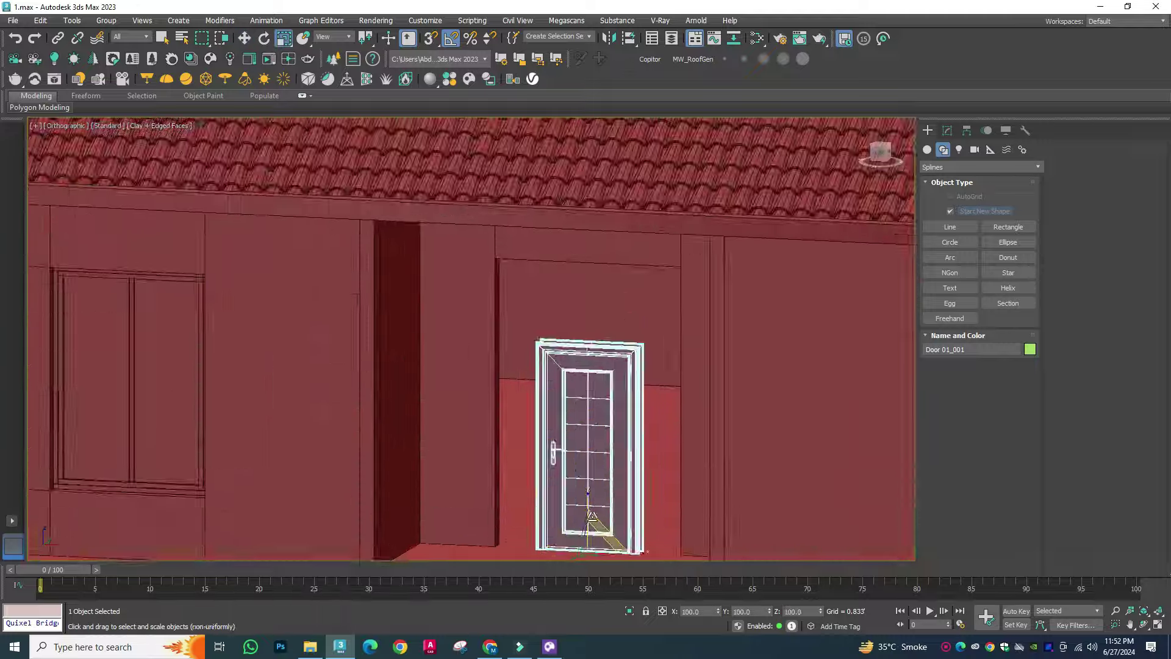
scroll(down, 3)
scroll(up, 3)
scroll(down, 3)
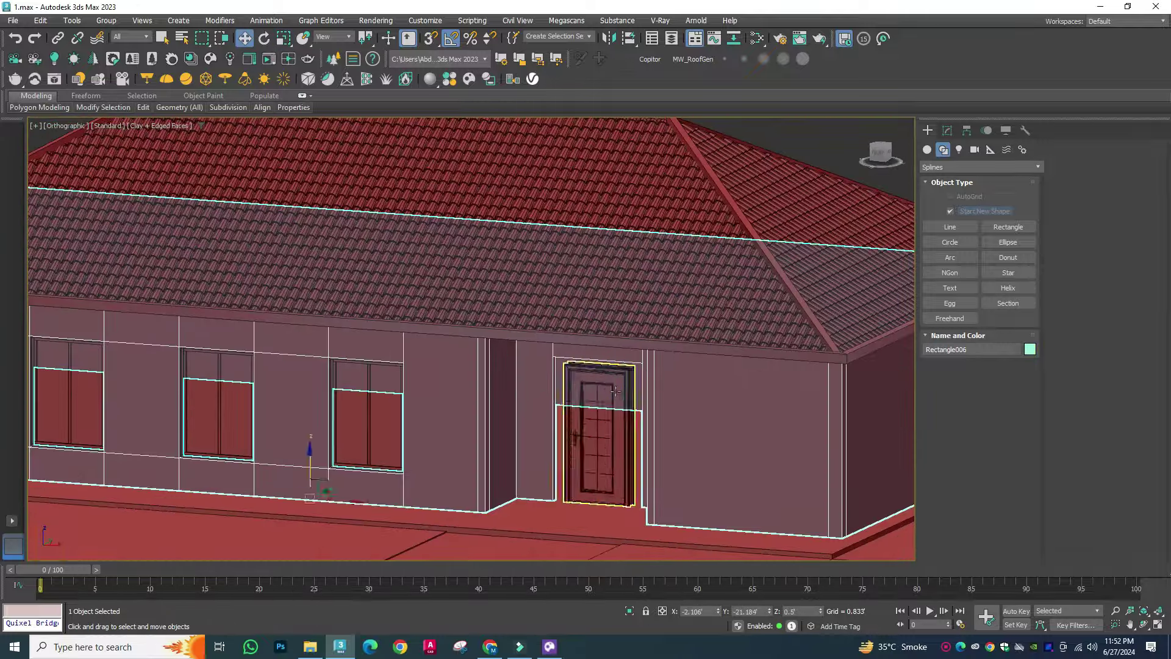
Step: Hide the roof and move the front wall's vertices to the door's left edge
key(w)
click(584, 371)
key(f)
key(1)
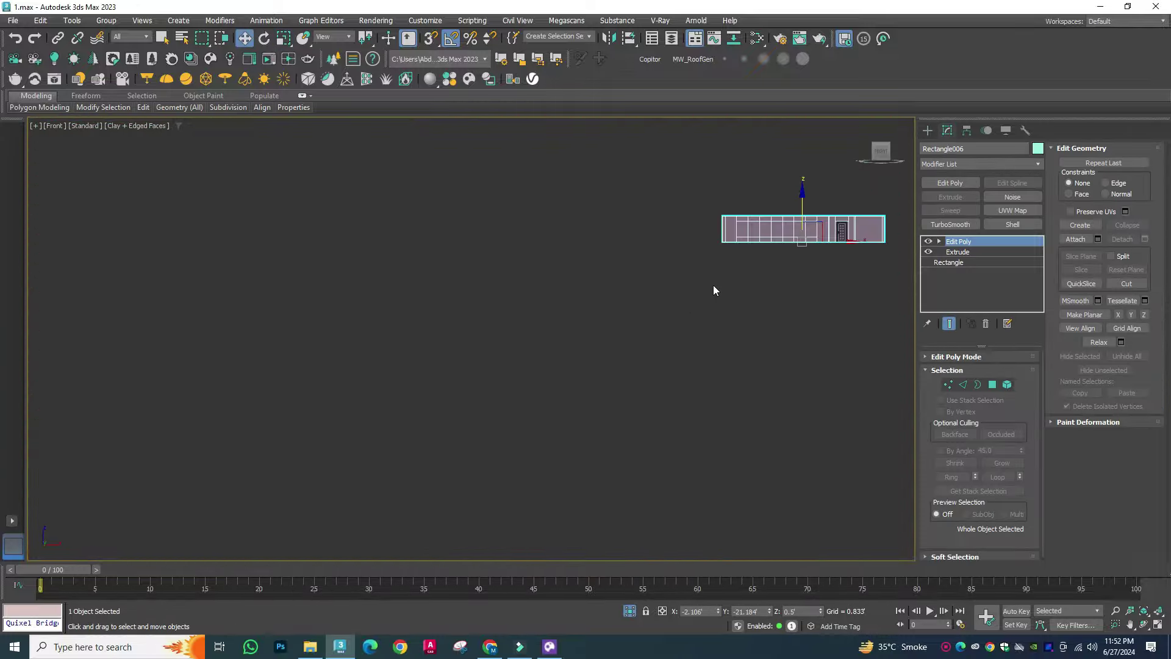
key(z)
scroll(up, 3)
drag(672, 481, 672, 482)
scroll(up, 3)
scroll(up, 3)
scroll(down, 3)
drag(529, 256, 550, 257)
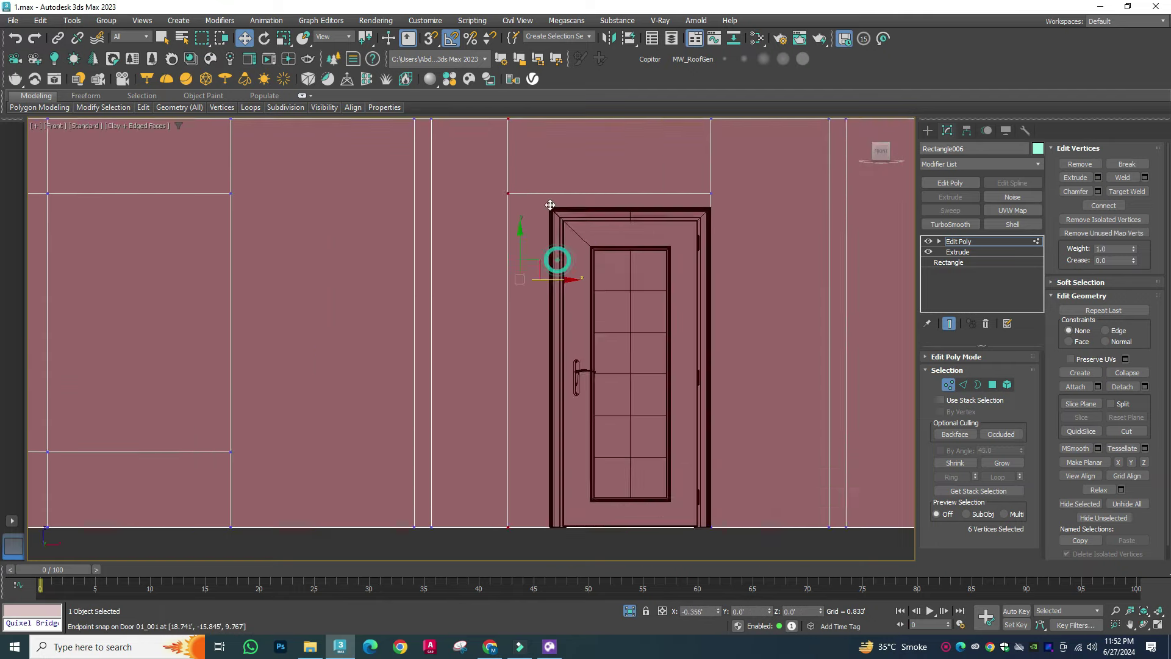
drag(700, 206, 693, 256)
scroll(up, 3)
scroll(down, 3)
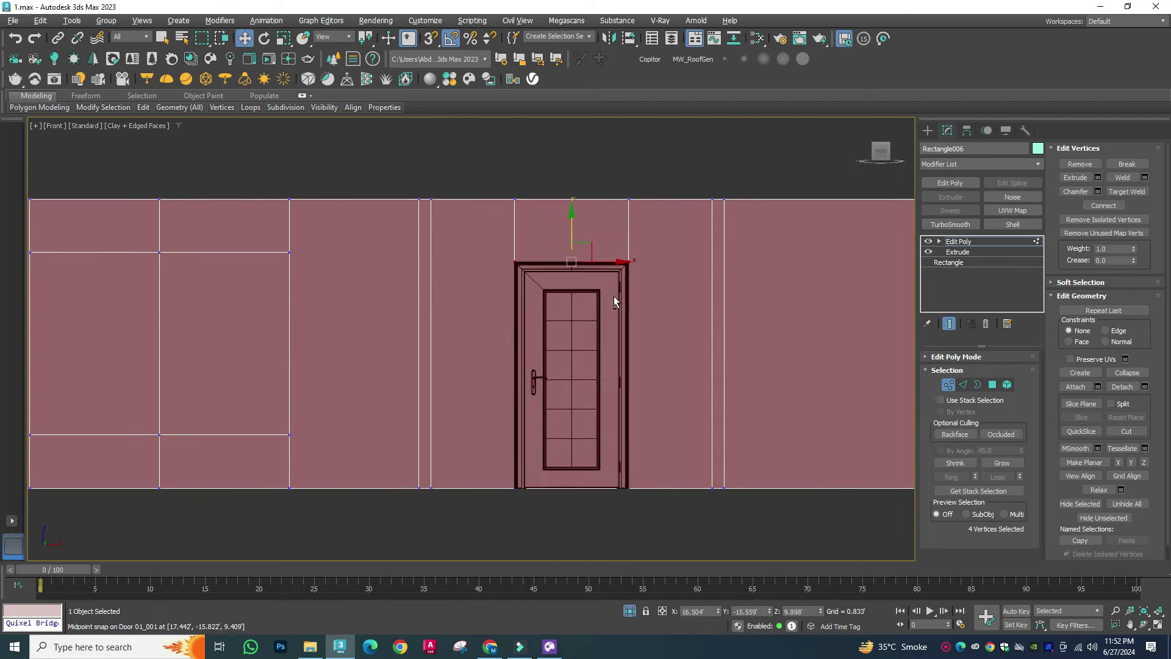
Step: Return to object level in an angled view and reselect the house wall
drag(614, 296, 842, 260)
key(1)
click(927, 130)
click(753, 175)
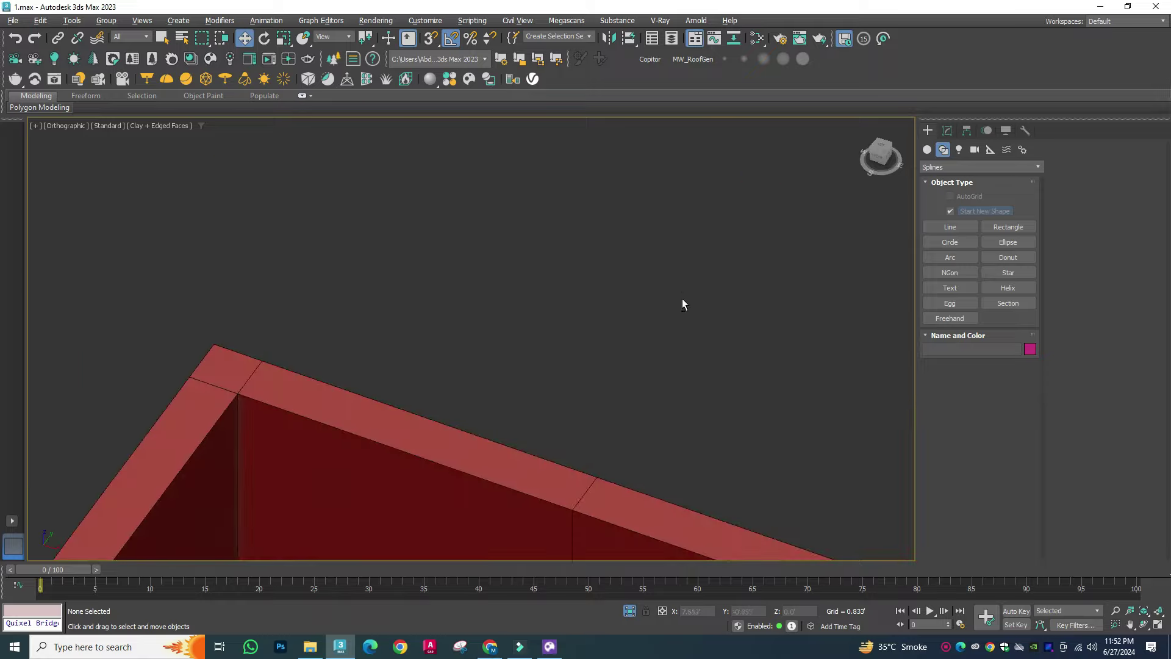
scroll(down, 3)
scroll(down, 3)
scroll(up, 3)
click(606, 350)
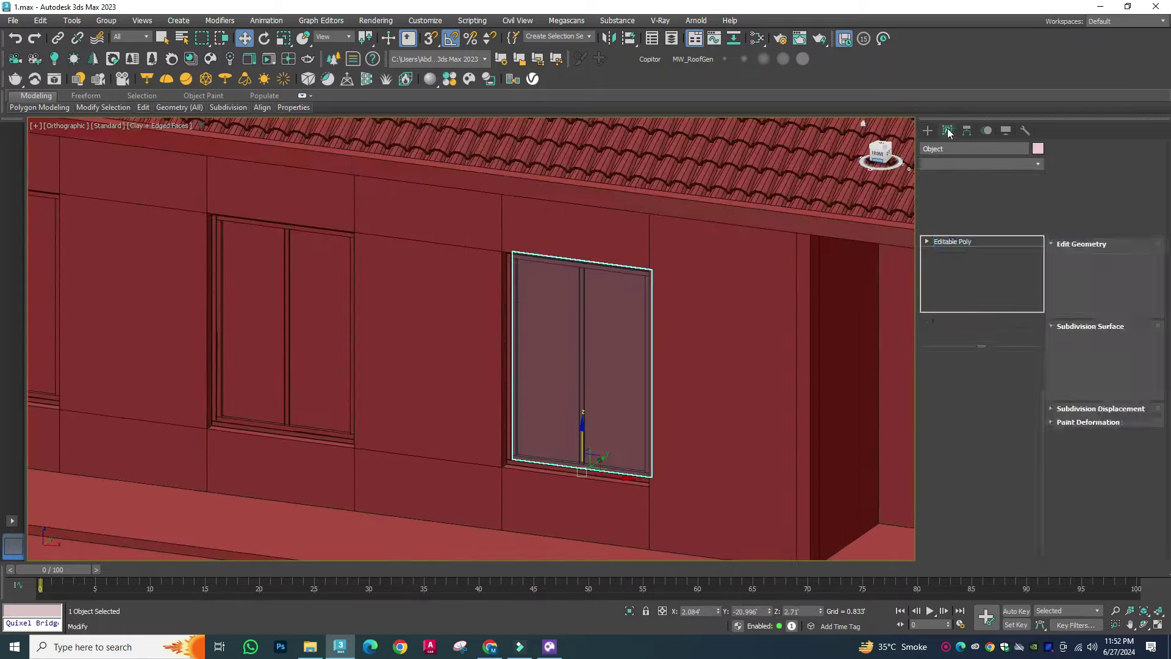
click(947, 130)
drag(340, 322, 461, 391)
scroll(down, 3)
scroll(up, 3)
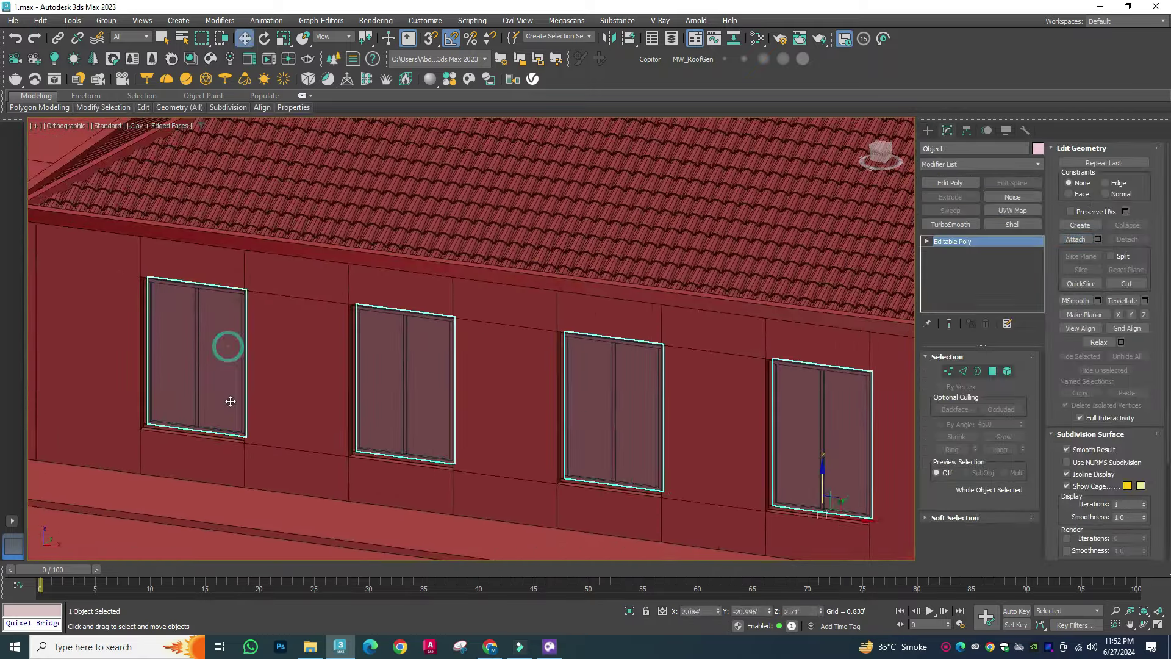
scroll(up, 3)
Step: Select window FixedWindow004 for editing, then clear the selection
click(201, 435)
scroll(down, 3)
scroll(down, 3)
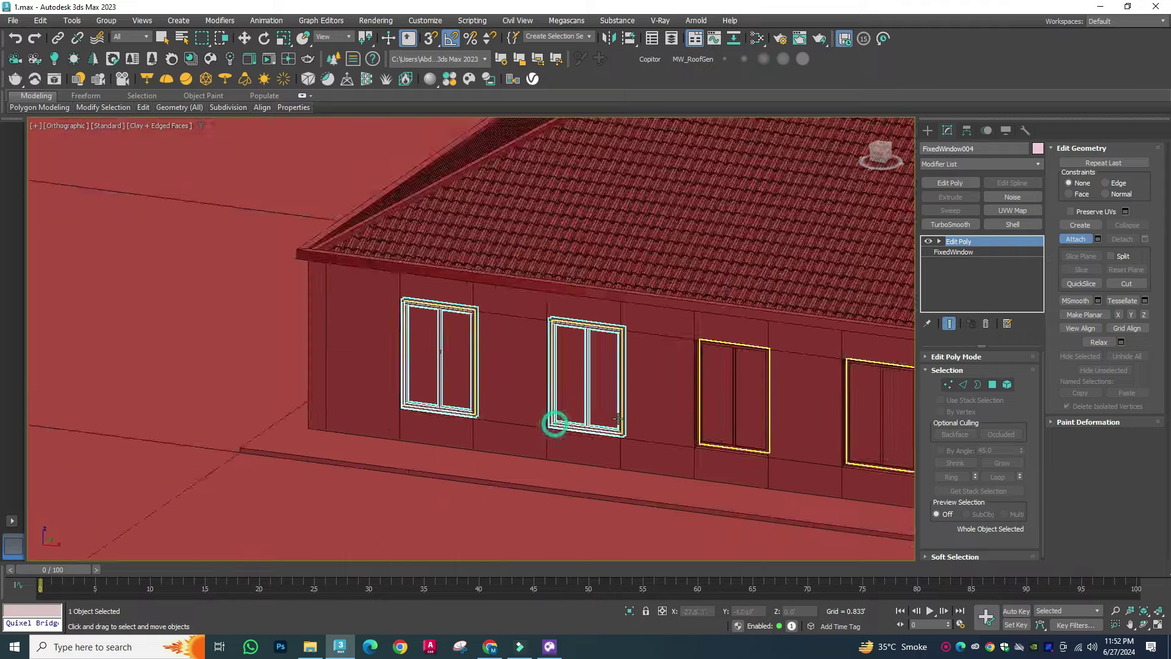
scroll(up, 3)
scroll(up, 3)
scroll(down, 3)
click(928, 130)
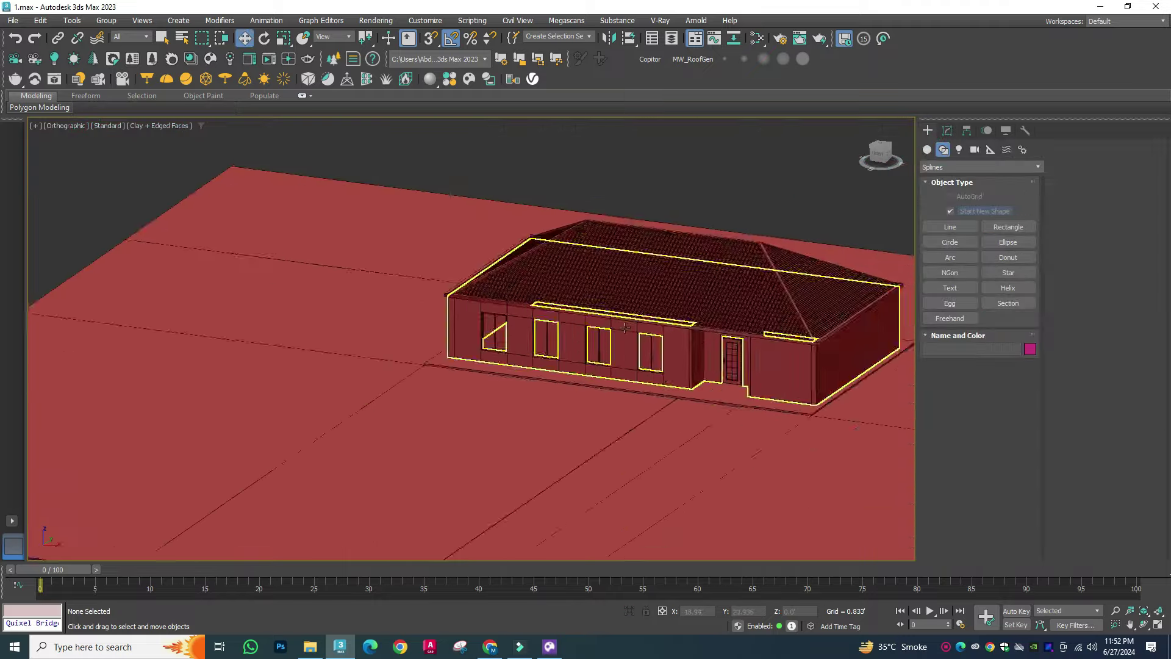
scroll(down, 3)
Step: Create a Corona camera and frame the house front through its view
click(974, 149)
click(966, 177)
click(997, 225)
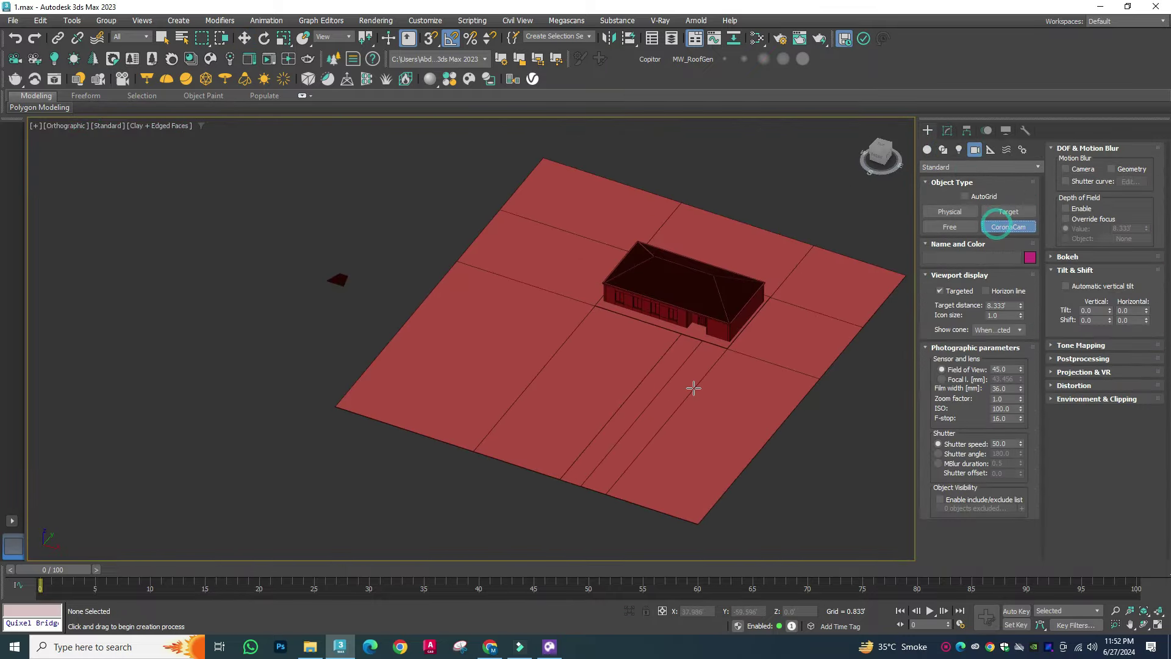
key(w)
key(c)
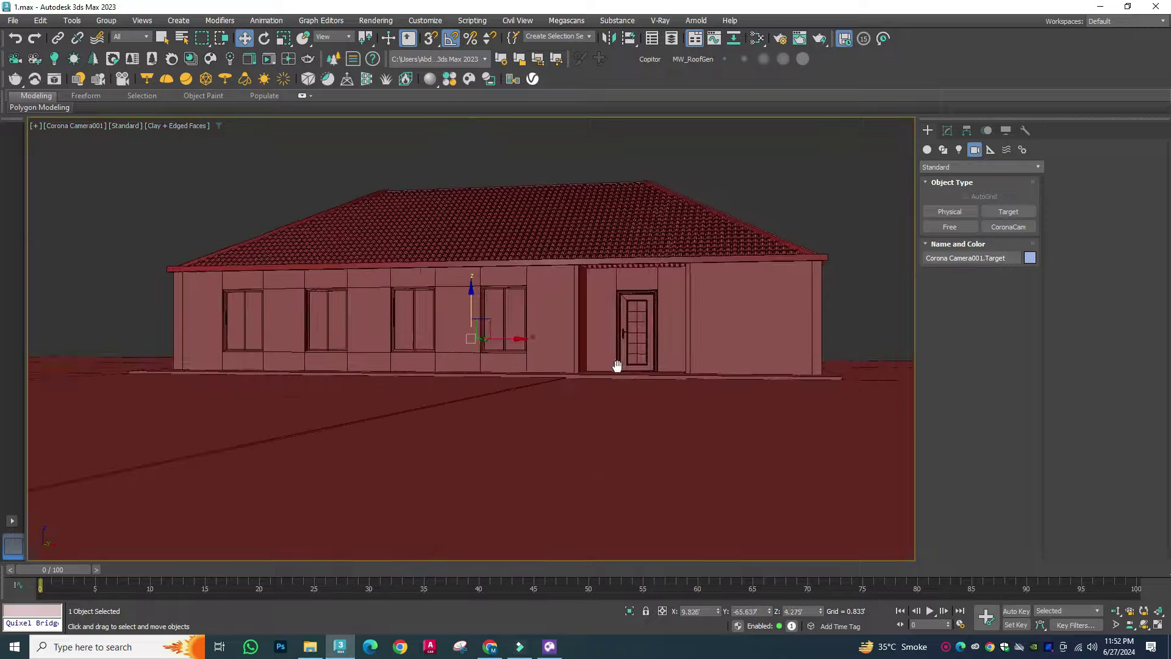
drag(730, 371, 492, 241)
Step: Enable viewport clipping for the camera and select it to edit its parameters
click(73, 125)
click(92, 343)
click(73, 125)
click(105, 356)
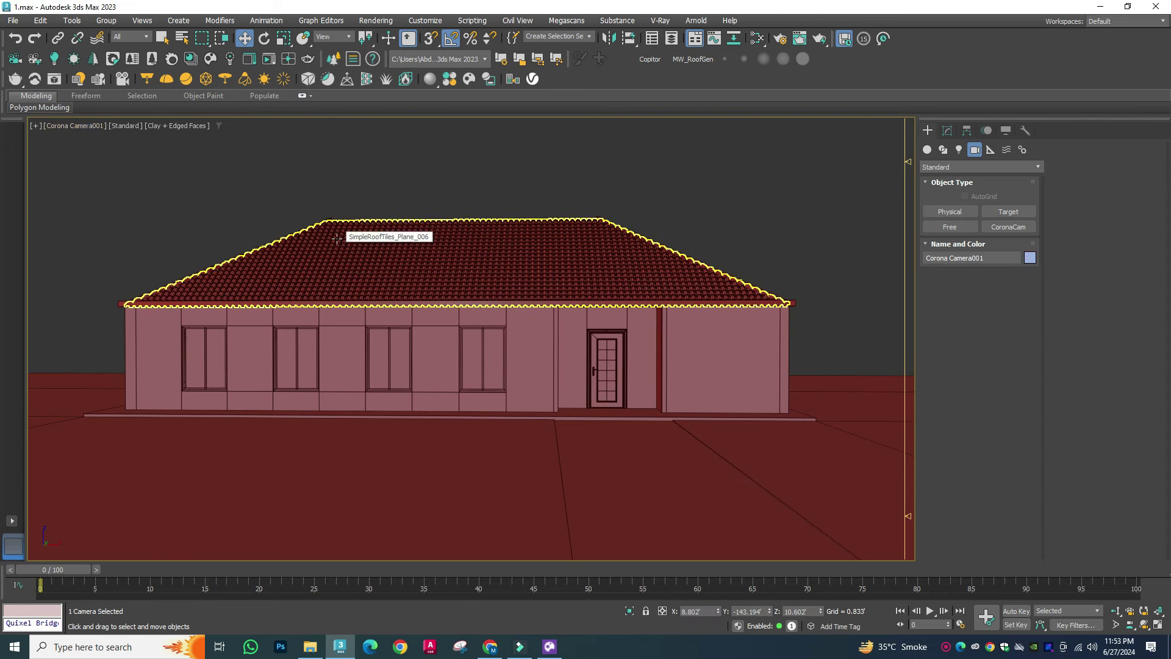
click(947, 130)
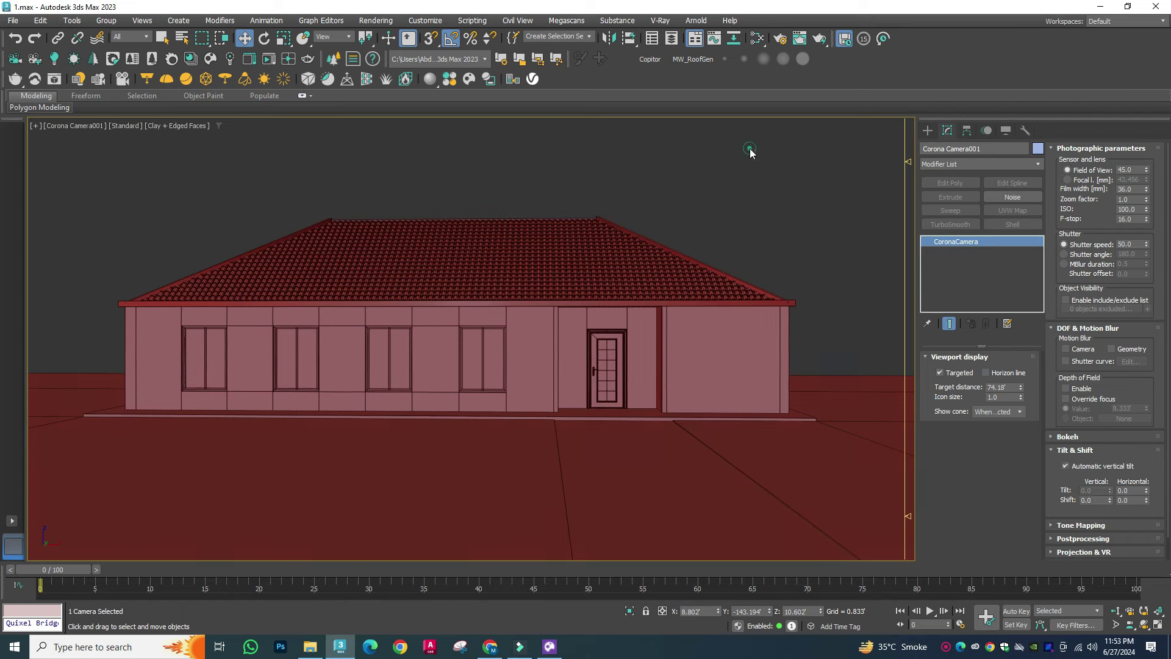
Step: Select the path rectangle in top view and bring up the Chaos Cosmos home page
key(t)
scroll(down, 3)
click(549, 366)
drag(549, 365, 543, 317)
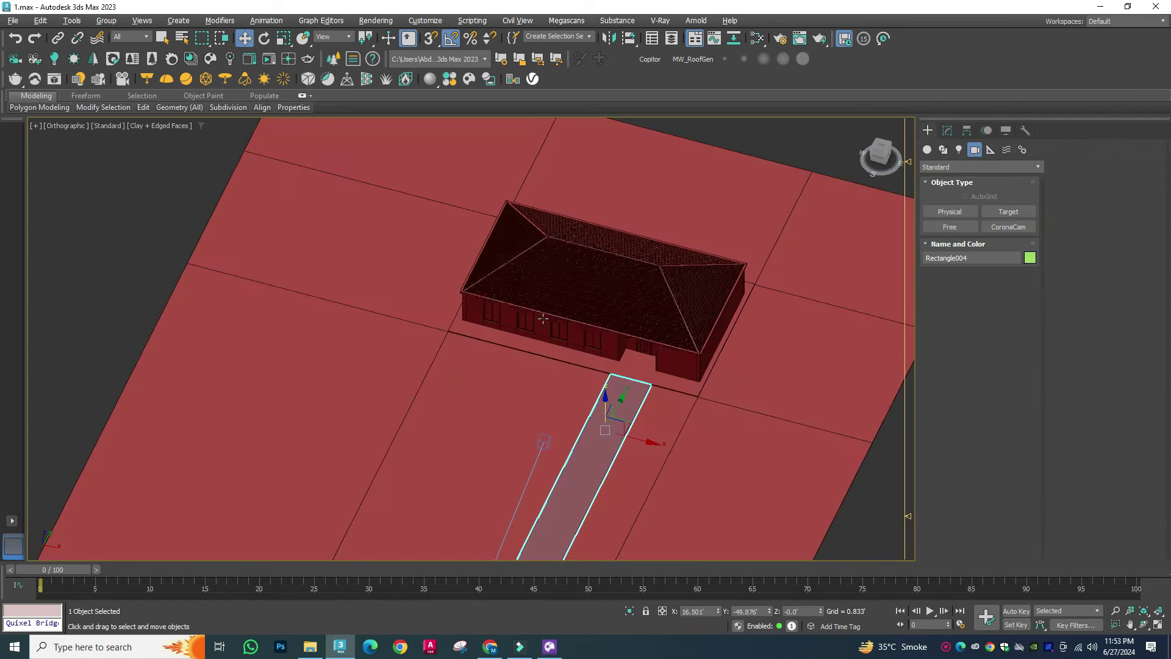
click(210, 59)
click(40, 46)
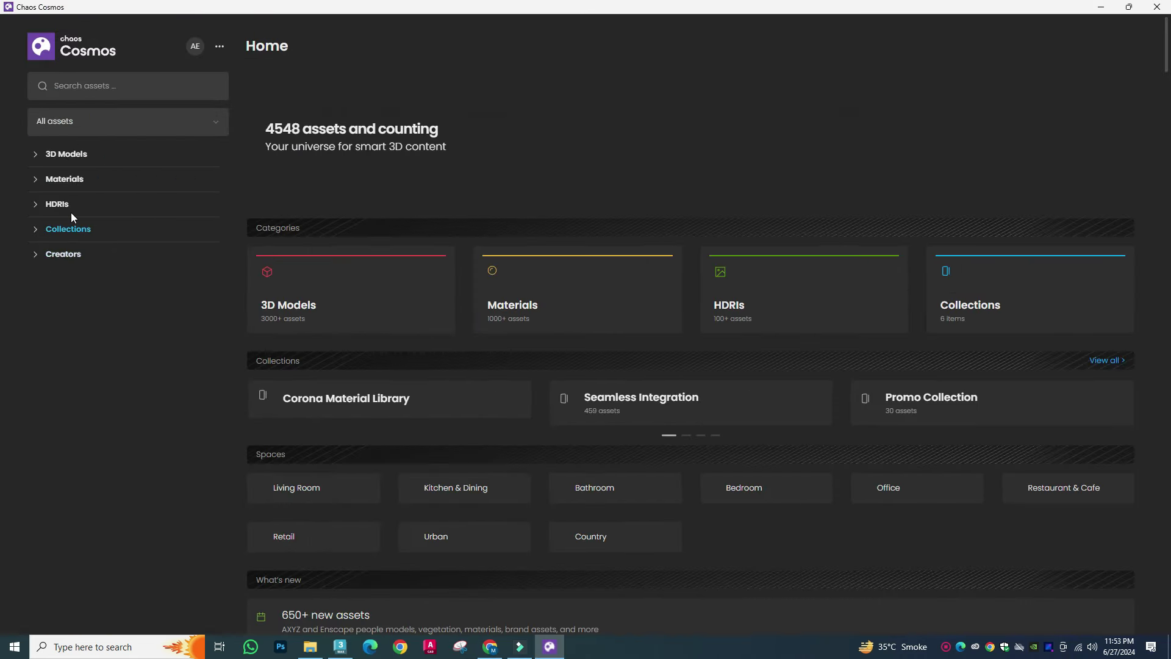
Step: Import the Pebbles 001 and Grass Dandelions 002 presets from Cosmos 3D Models
click(66, 153)
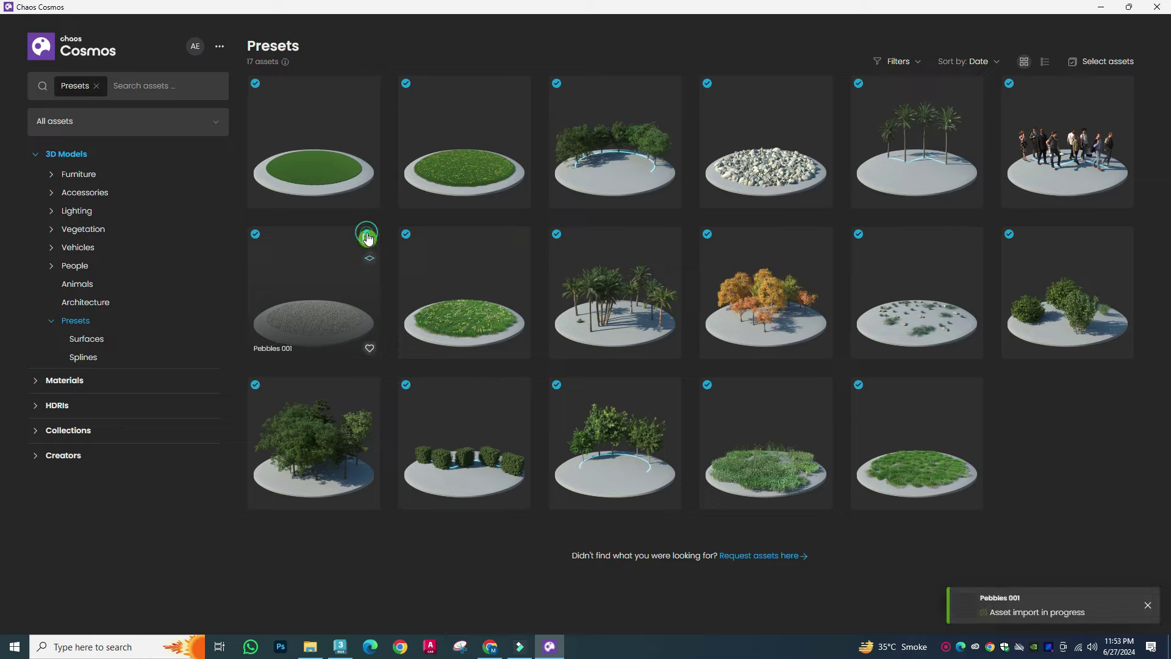
click(1101, 10)
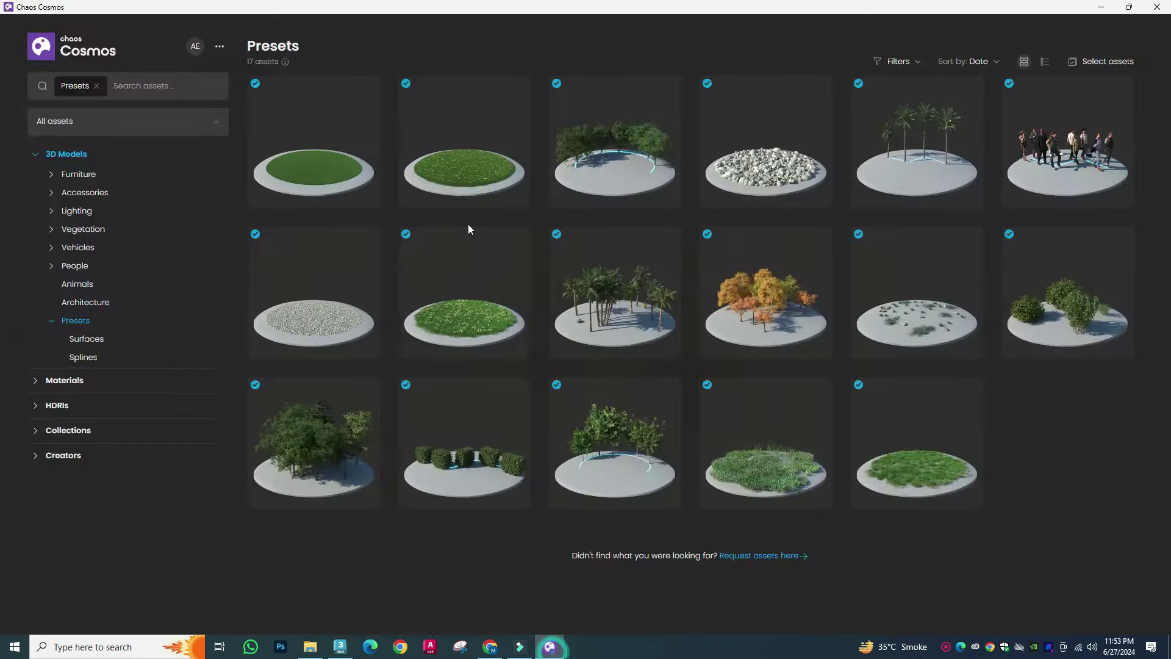
click(518, 87)
Step: Return to 3ds Max and create a Corona Sun light in the scene
click(1101, 7)
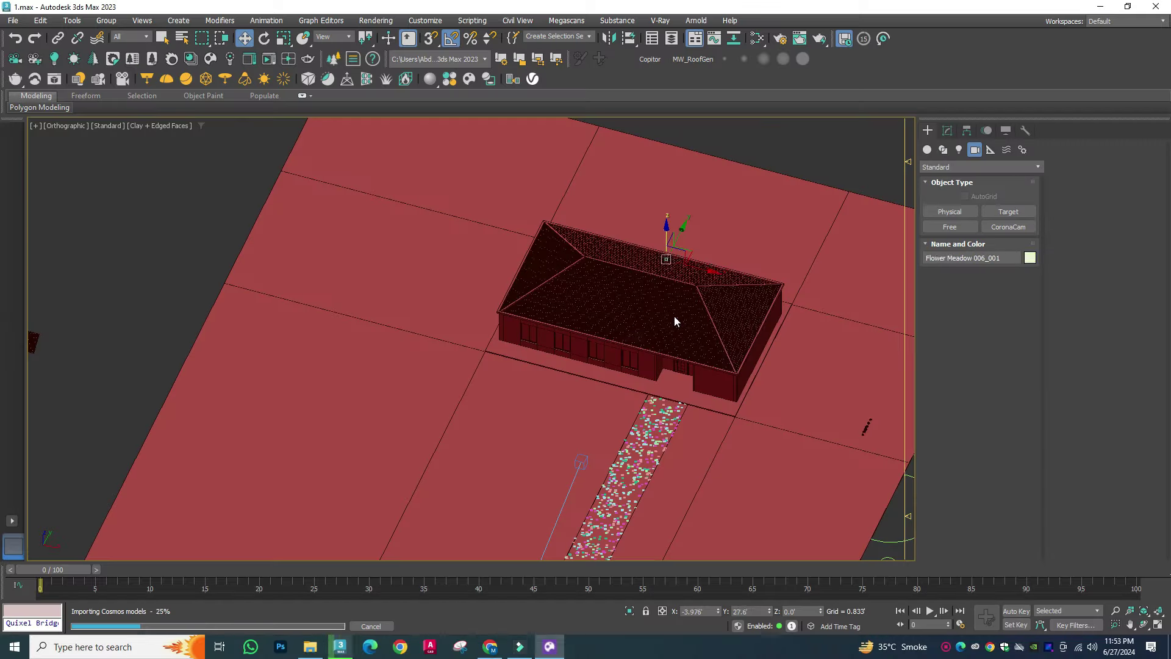
scroll(down, 3)
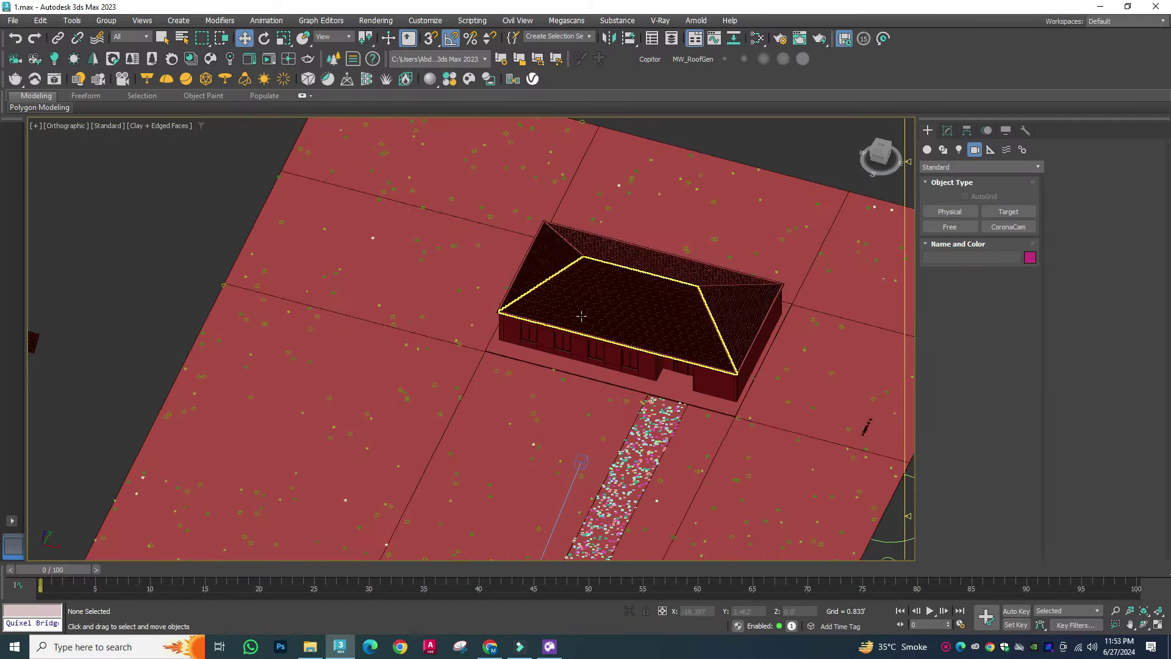
click(610, 224)
click(959, 149)
click(979, 166)
click(952, 194)
click(1008, 211)
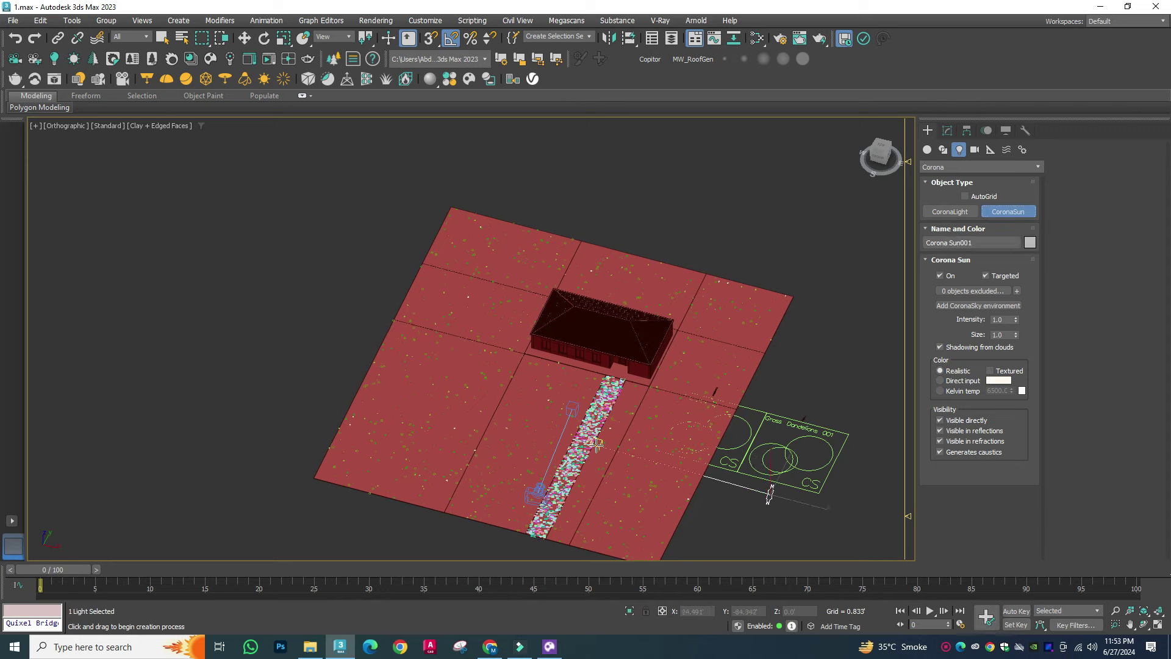
click(948, 130)
Step: Start an interactive Corona render from the camera and lower Simple Exposure to -2.368
key(c)
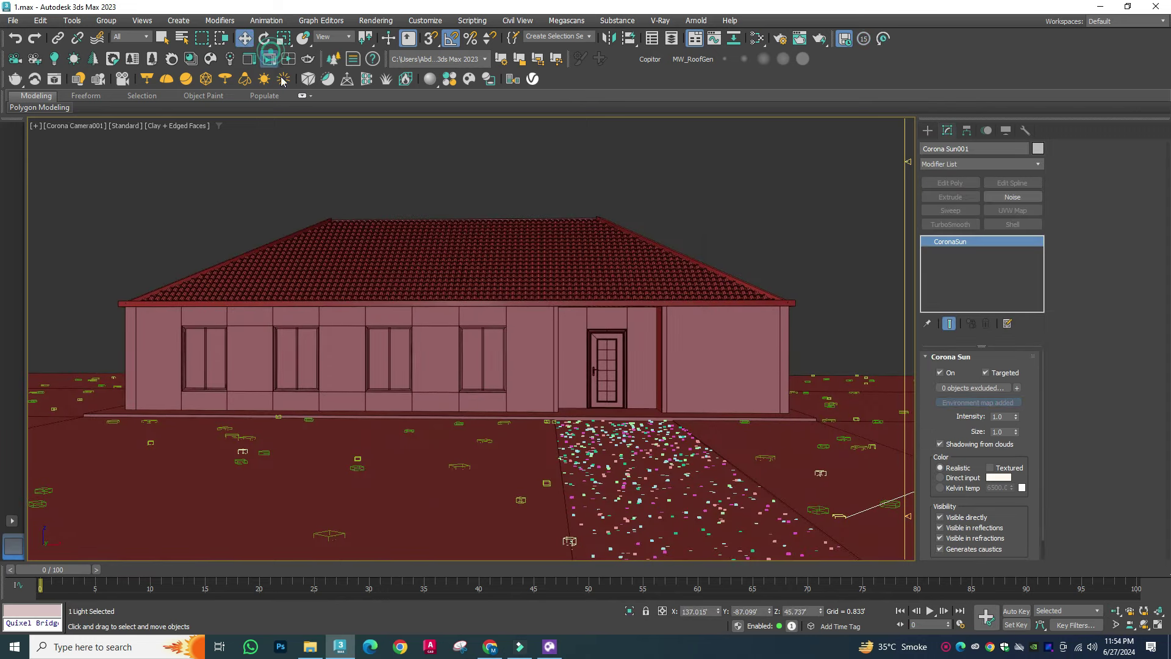
click(283, 79)
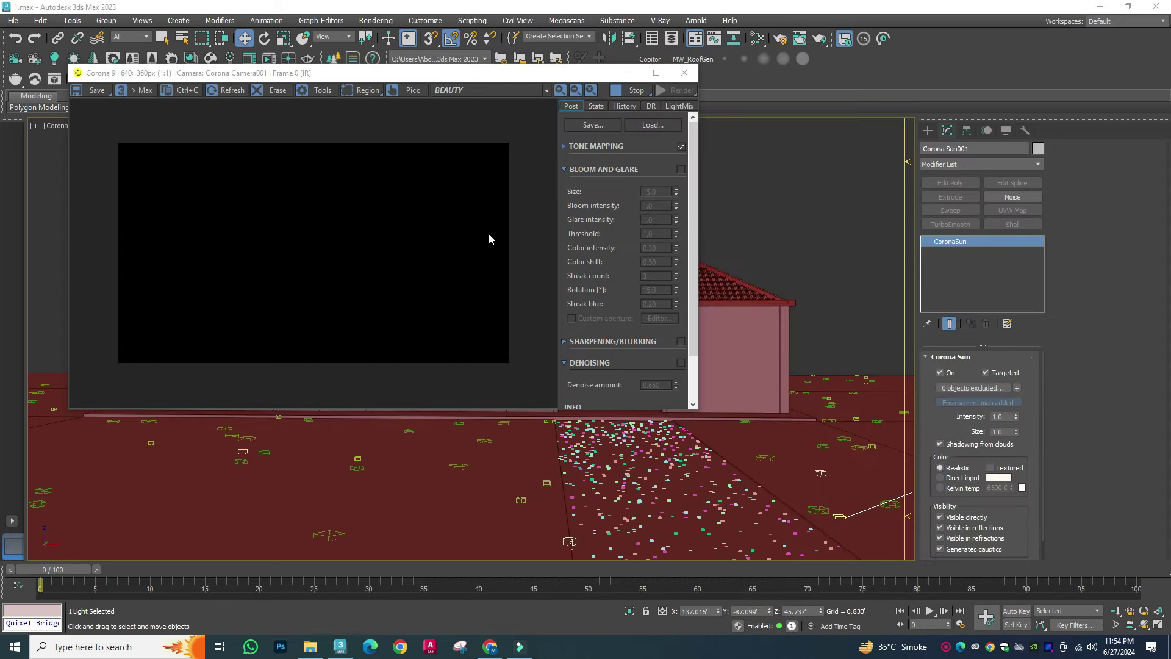
click(573, 148)
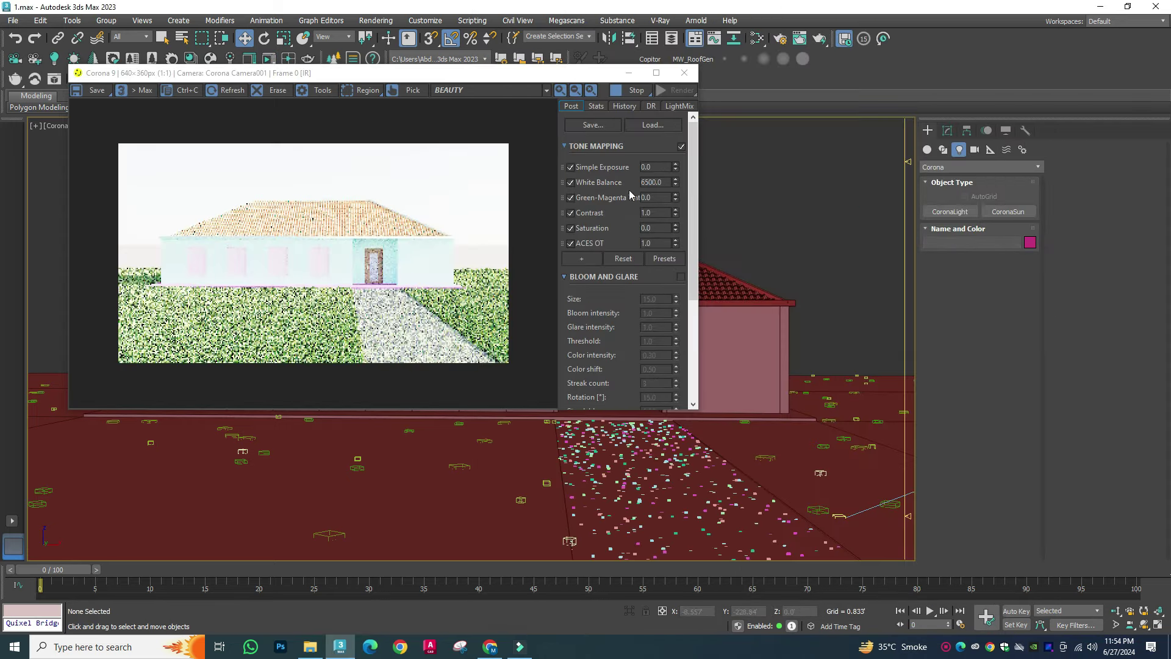
drag(674, 172, 704, 455)
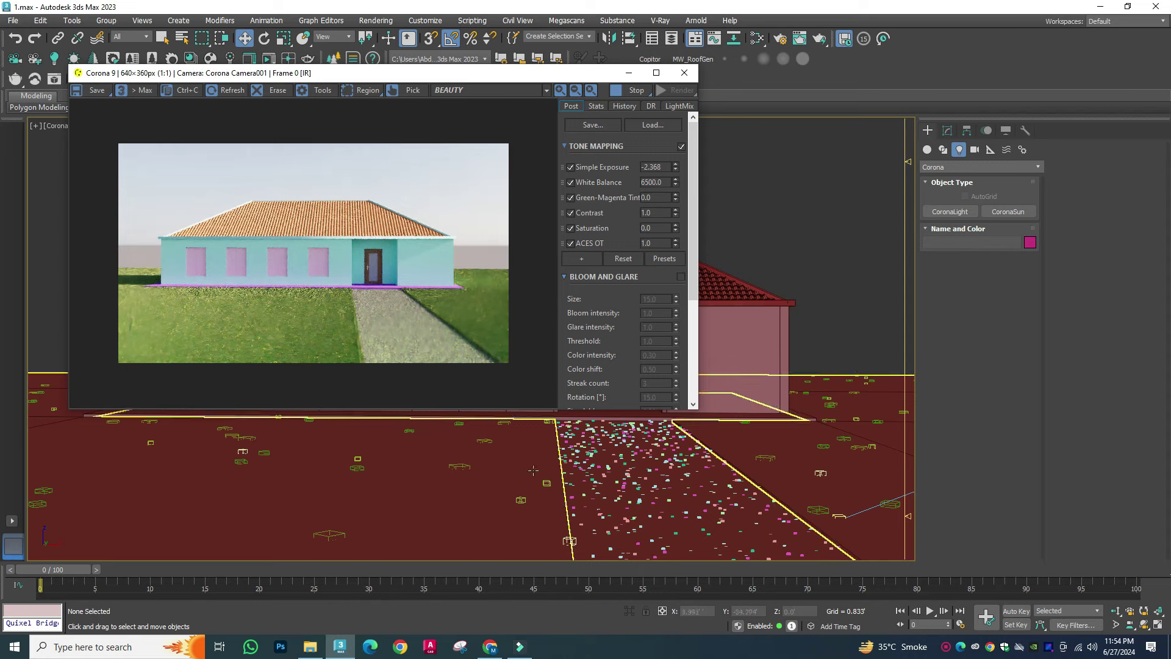
click(617, 471)
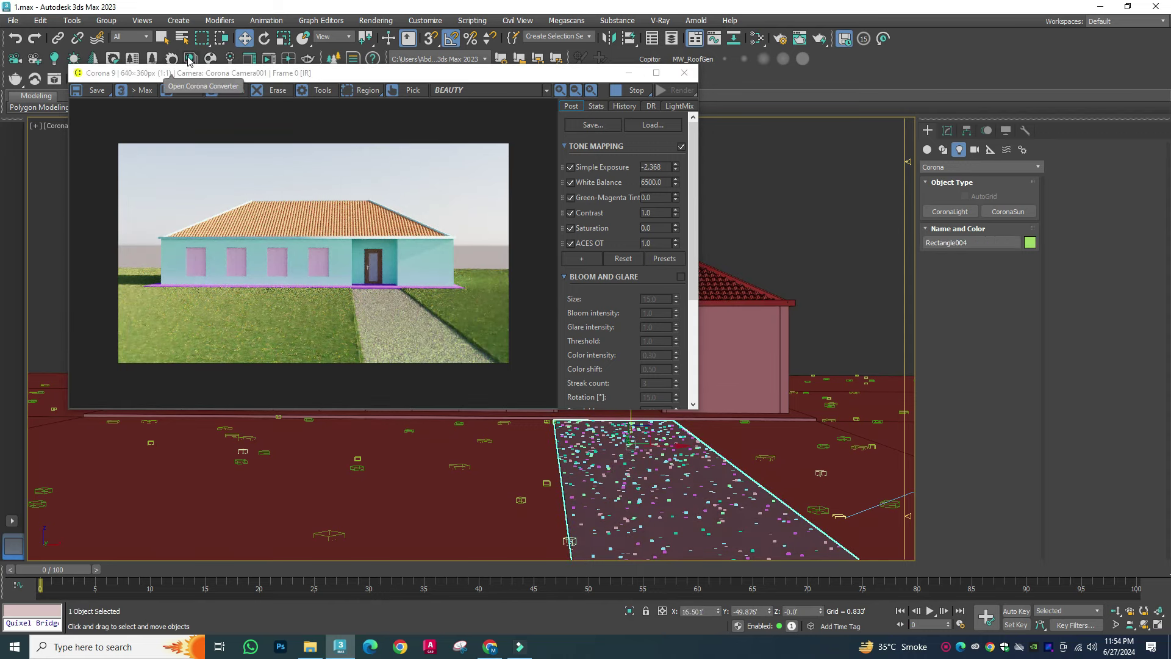
Step: Enlarge the Pebbles 001 scatter scale range, with a maximum of 27
click(693, 448)
click(948, 129)
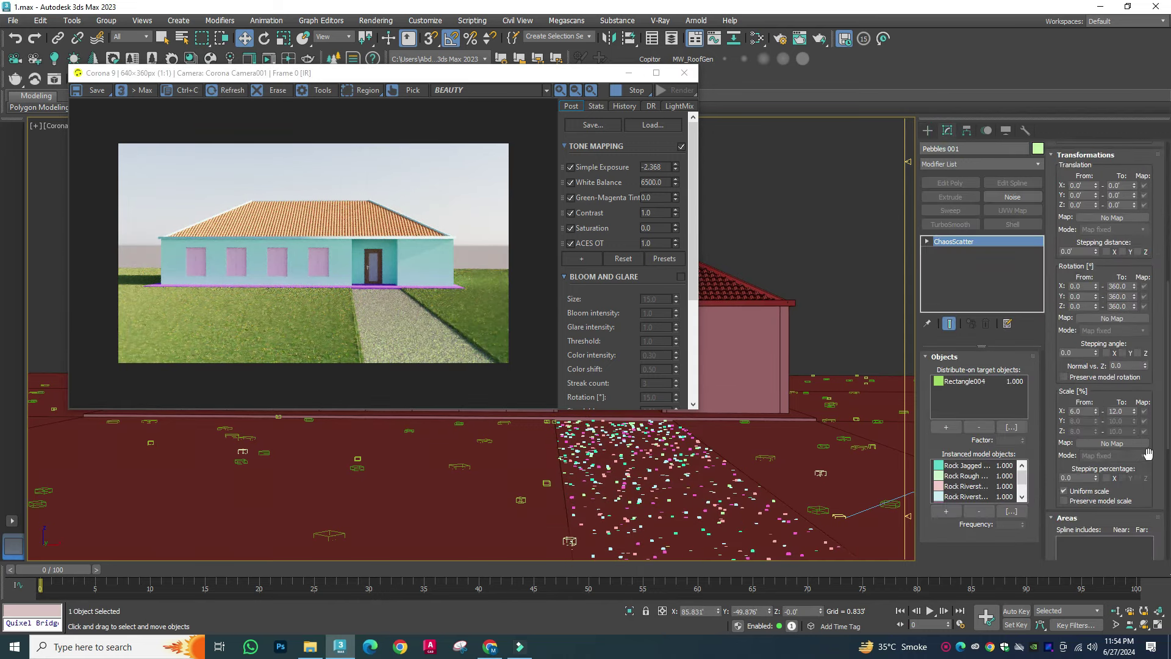
text(15)
key(Return)
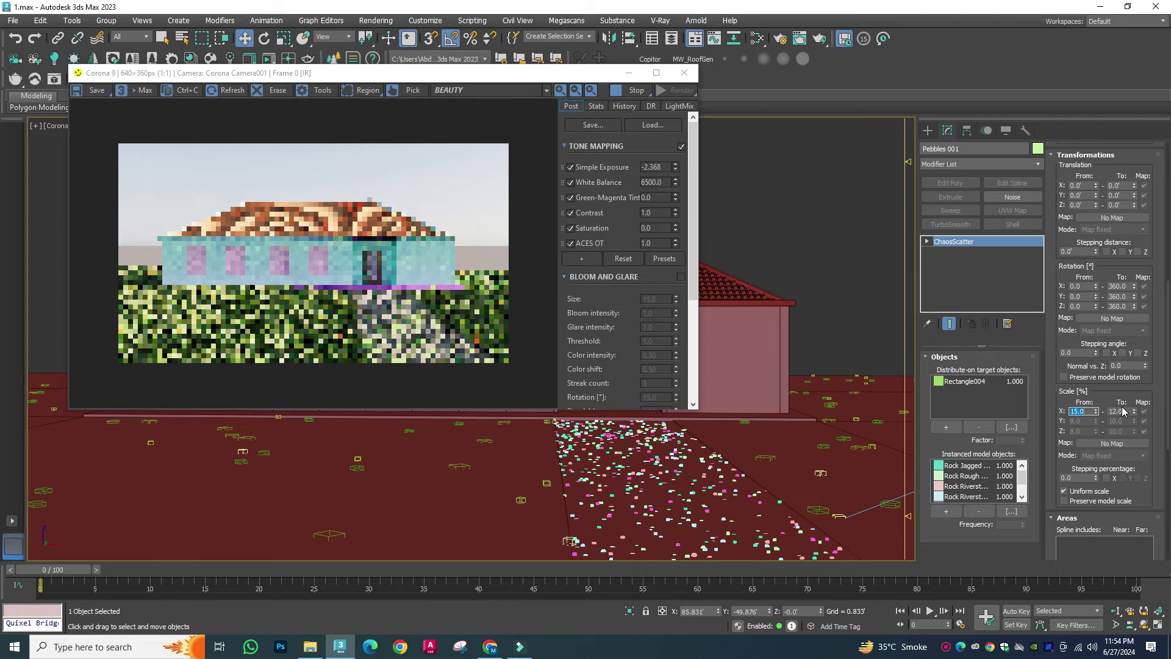
double_click(1124, 411)
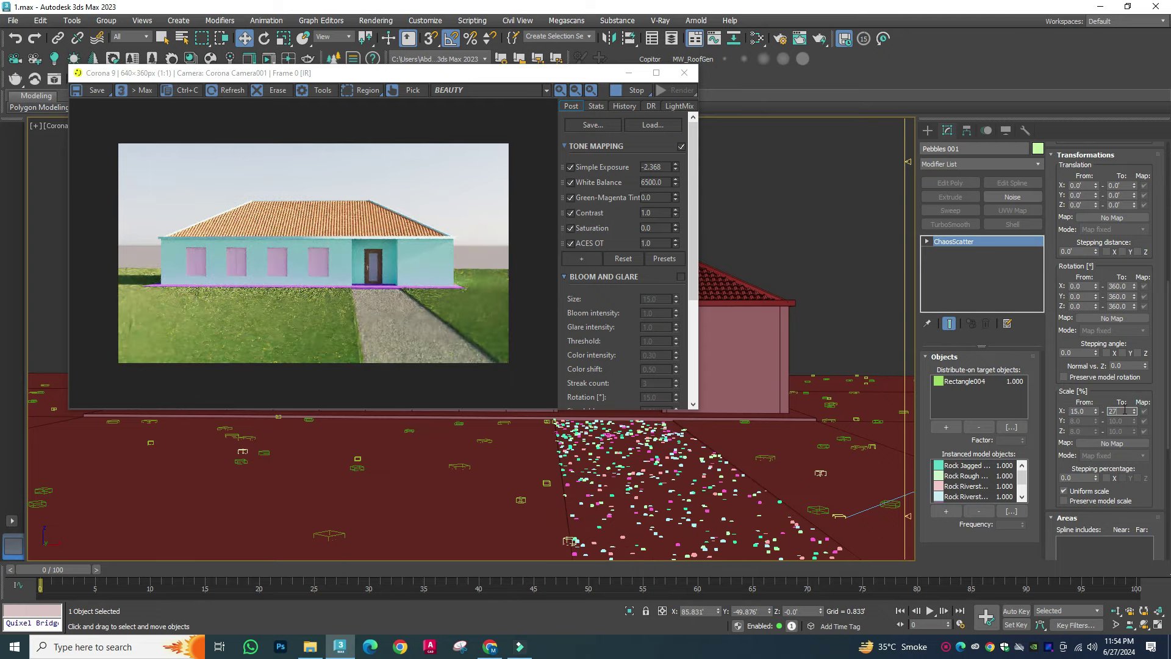
key(Return)
scroll(down, 3)
scroll(up, 3)
scroll(up, 3)
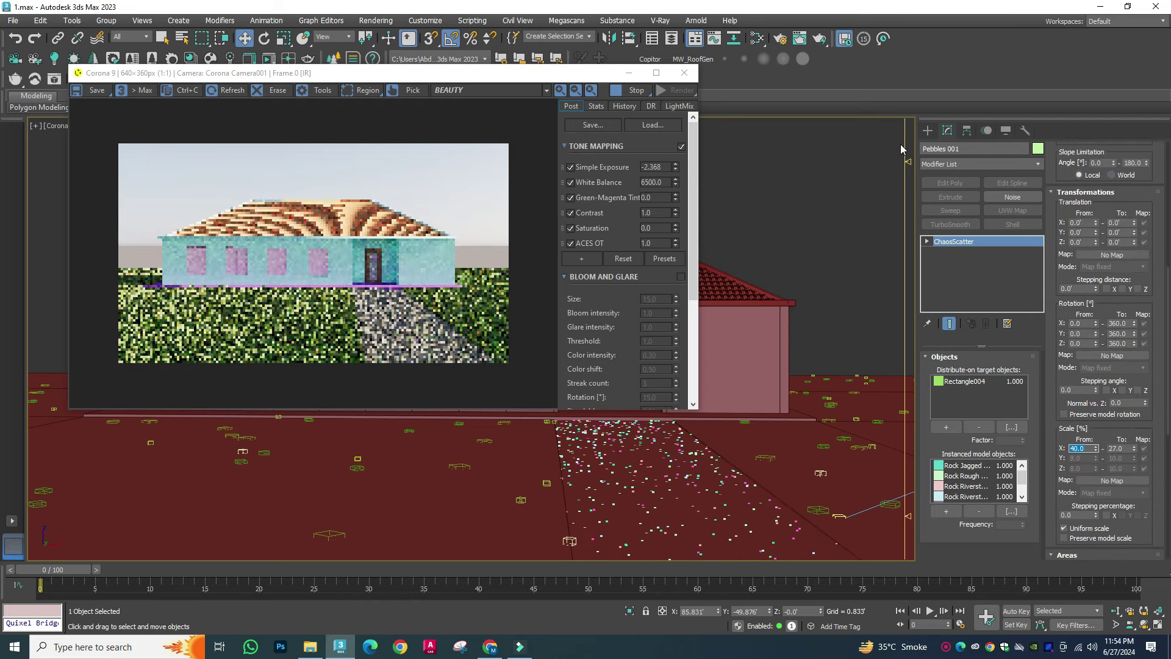
click(927, 130)
click(810, 225)
Step: Raise Corona Camera001's focal length to 54.32, then select Rectangle001
click(57, 127)
click(83, 359)
click(947, 130)
scroll(up, 3)
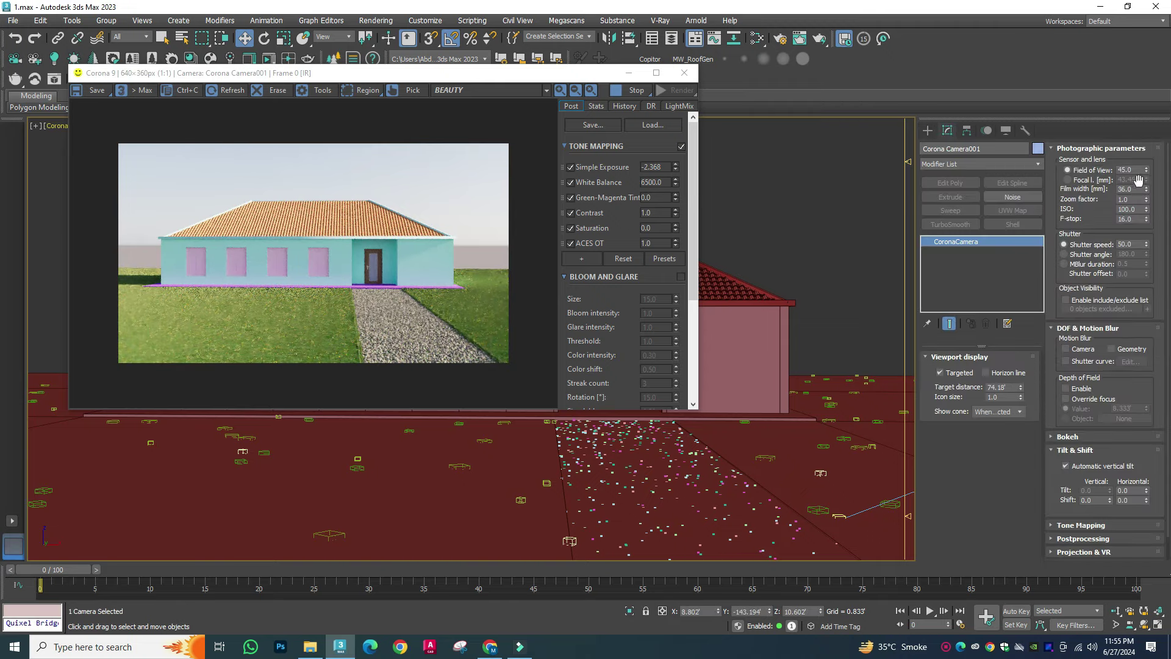
drag(1147, 182, 881, 200)
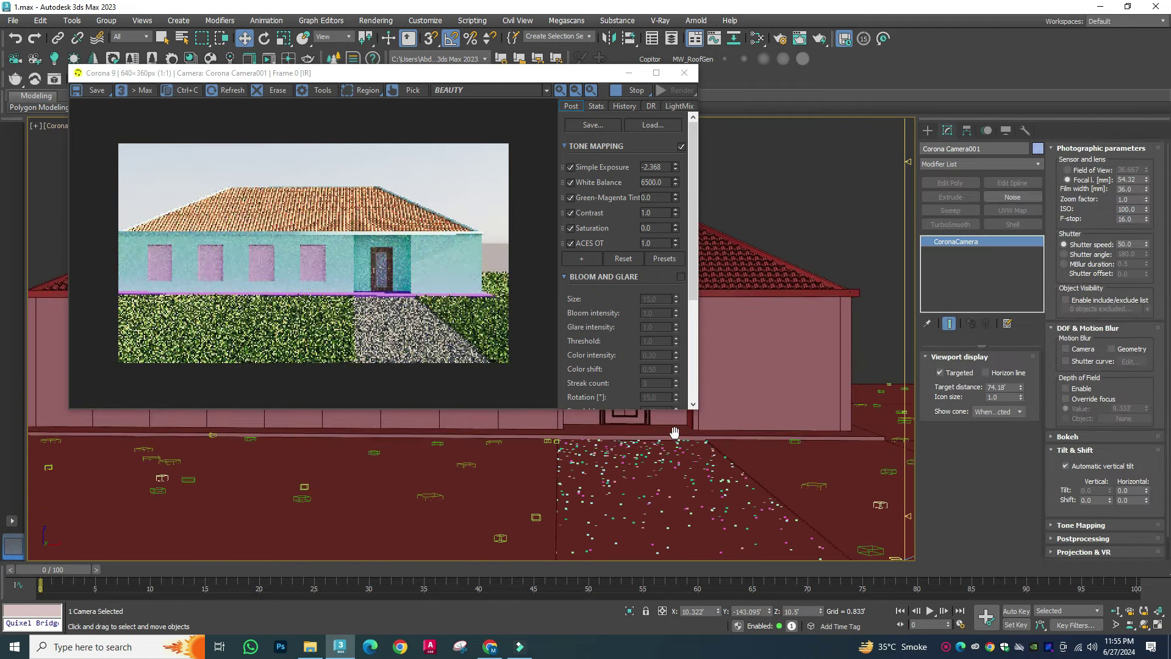
click(927, 129)
click(836, 420)
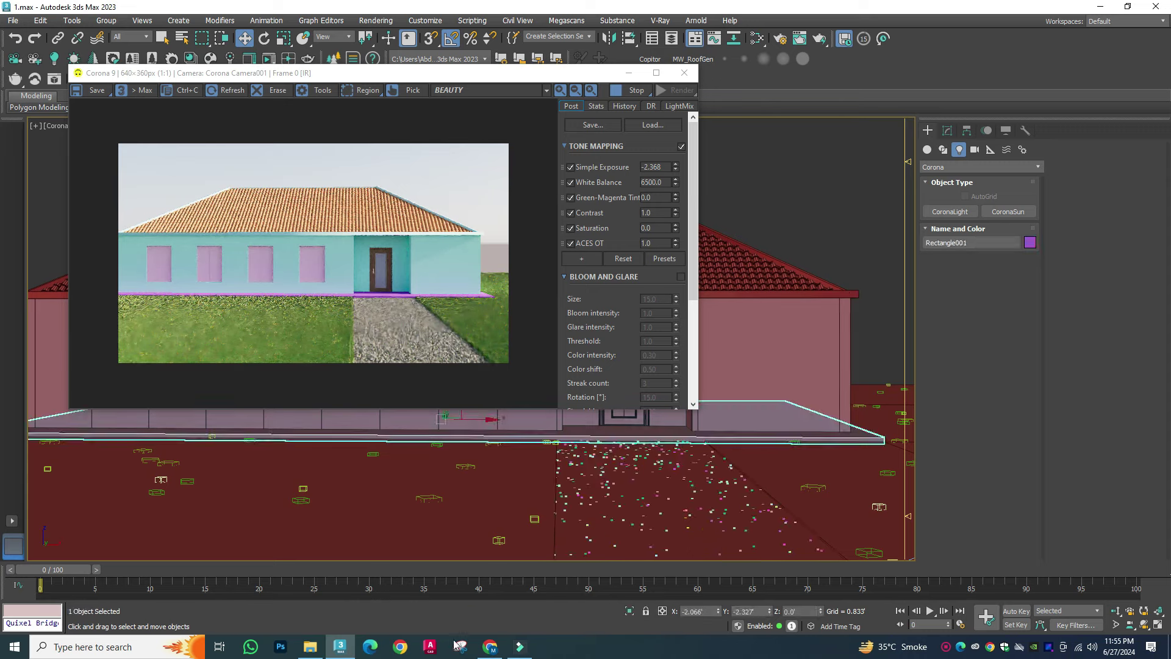
drag(256, 79, 229, 118)
click(190, 59)
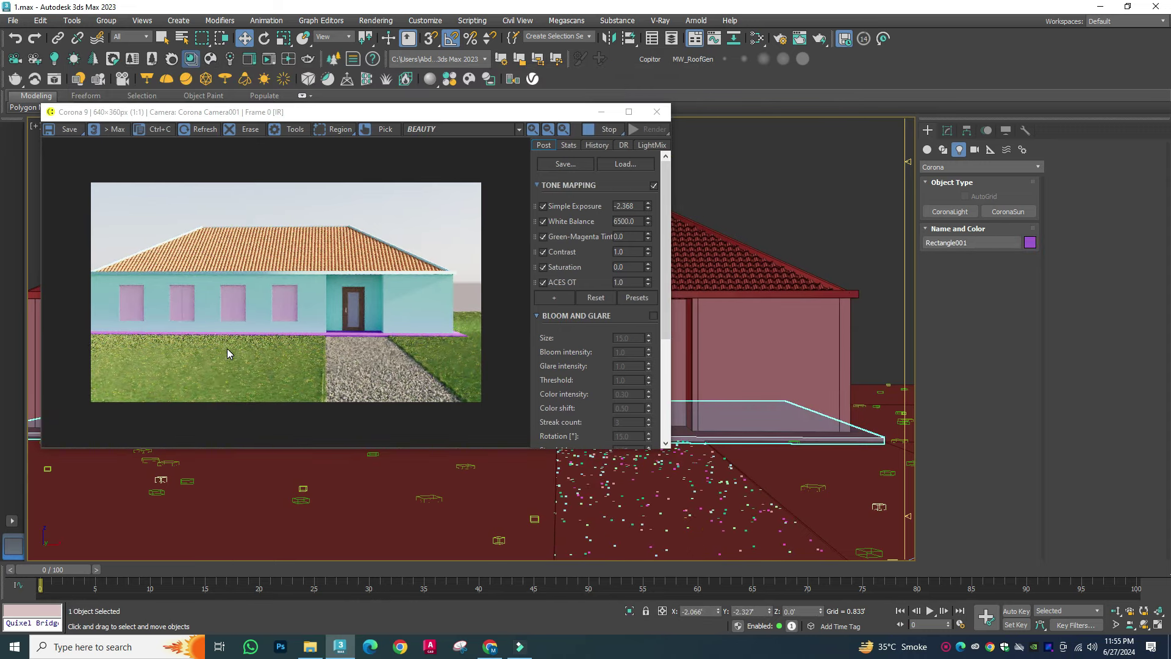
Step: Apply the Cherry Matte wood material and add UVW mapping to Rectangle001
click(107, 367)
scroll(down, 3)
right_click(425, 148)
click(464, 191)
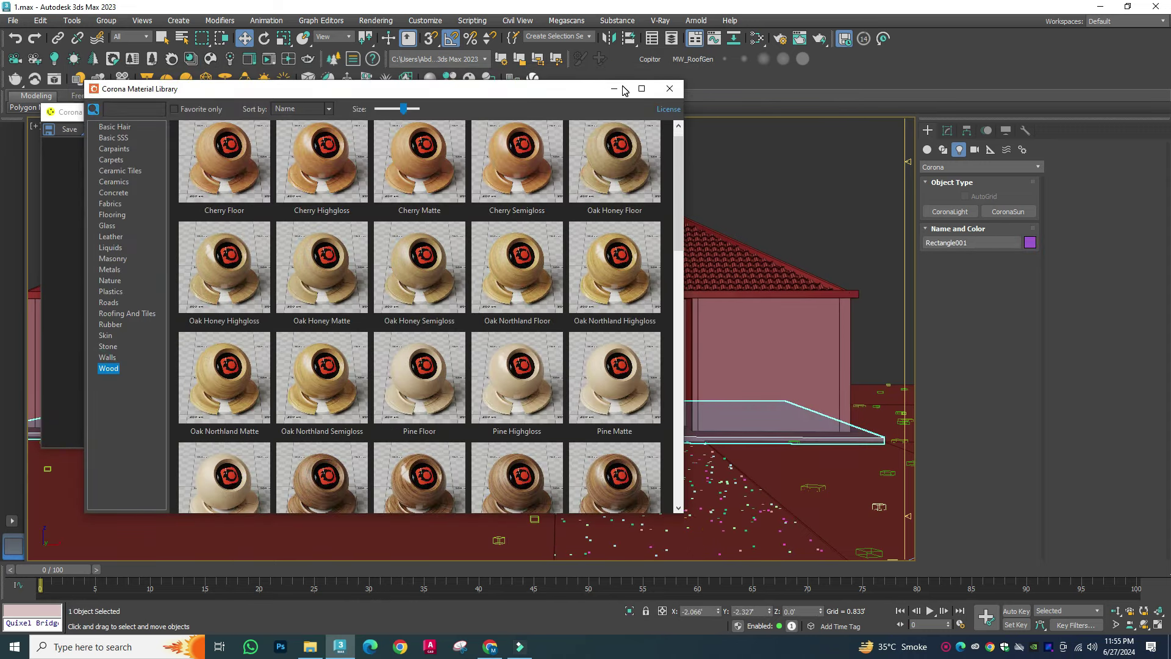
click(614, 89)
click(947, 130)
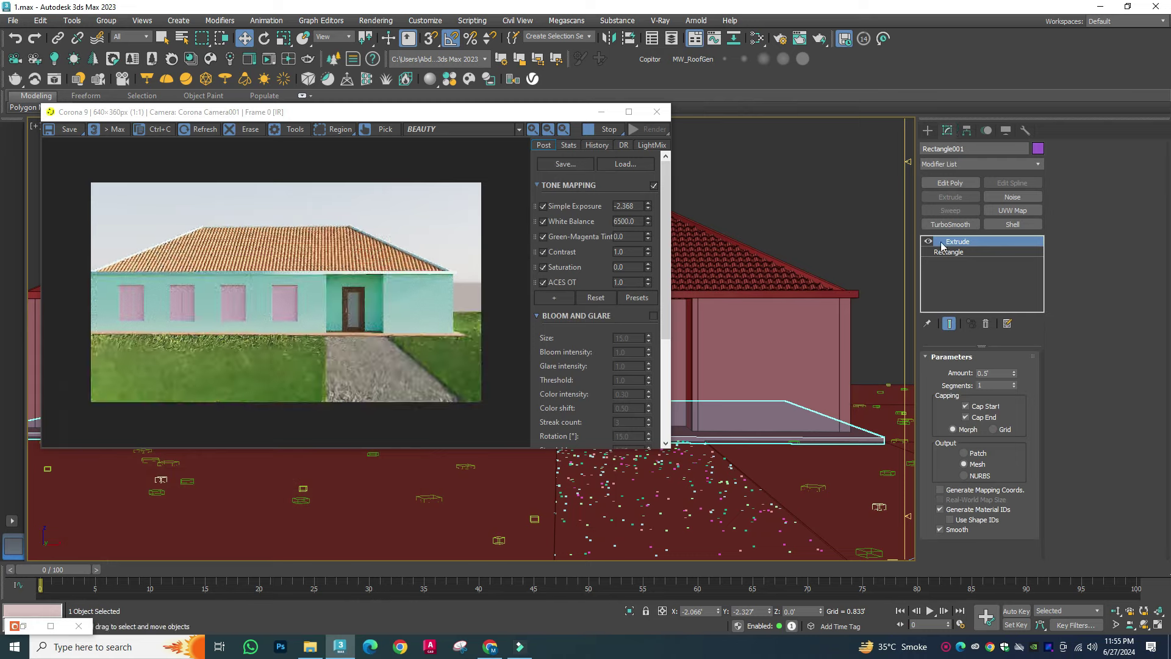
click(1013, 211)
click(956, 408)
Step: Give the walls a white plaster library material with Box UVW mapping
click(766, 366)
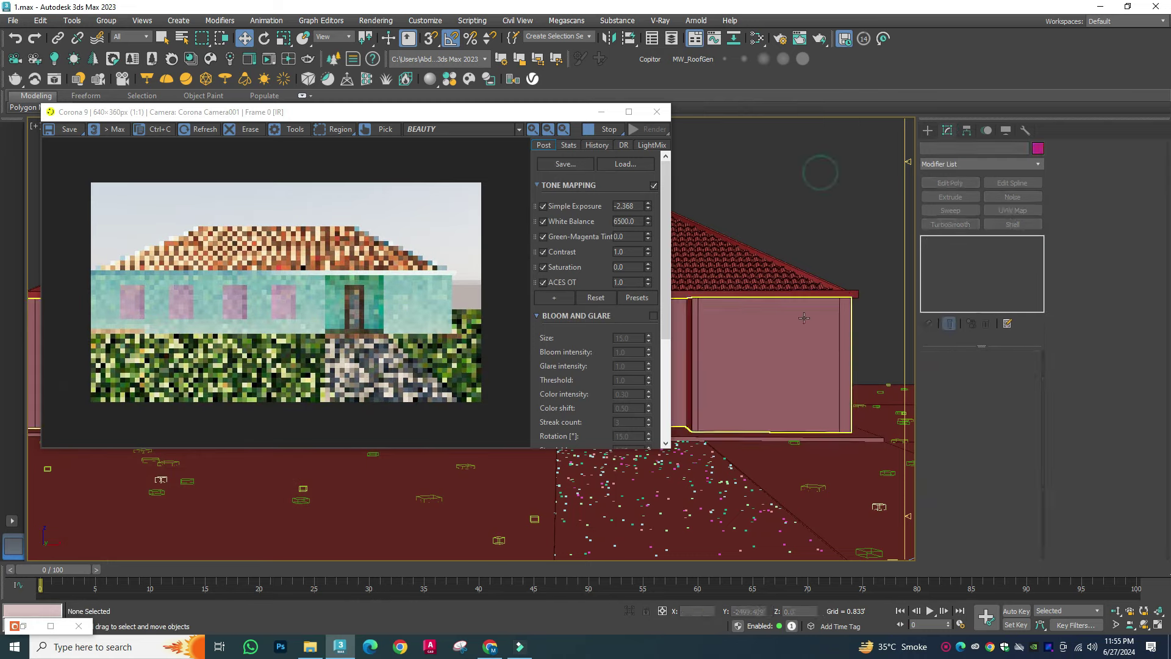
click(190, 58)
key(p)
key(c)
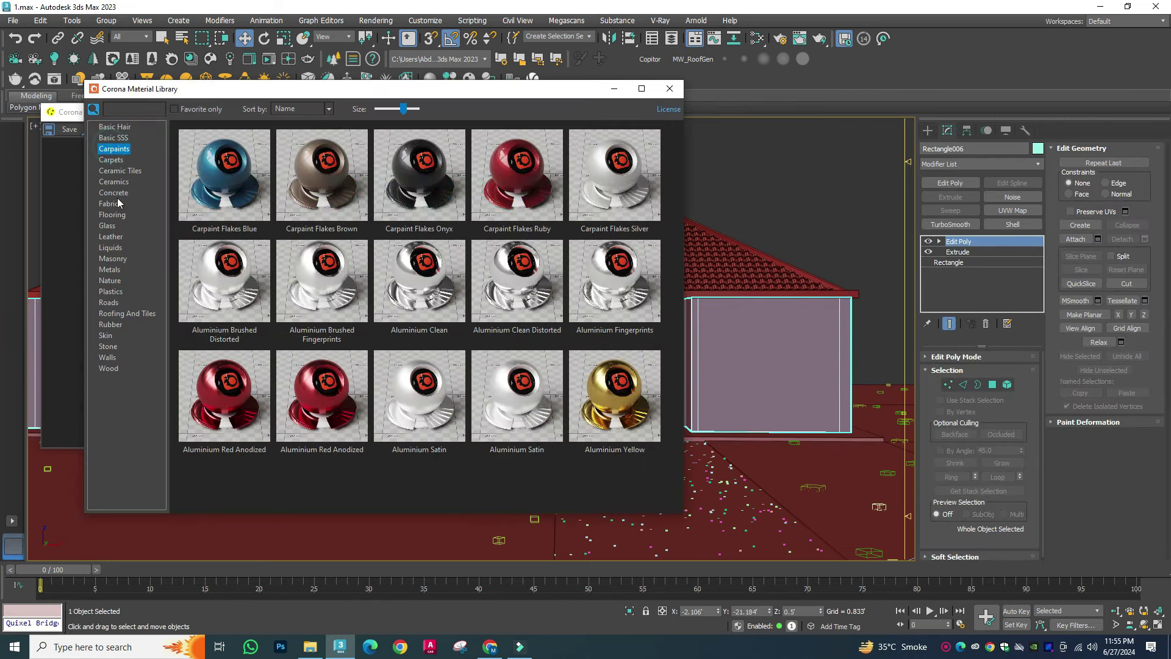
click(110, 357)
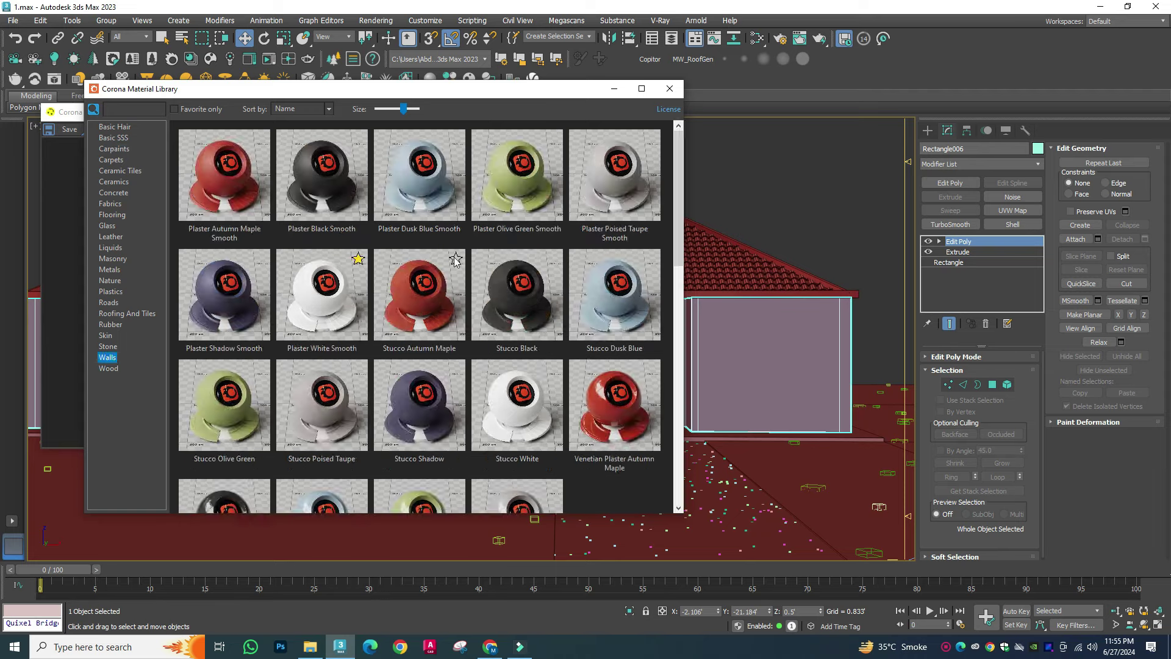
click(614, 89)
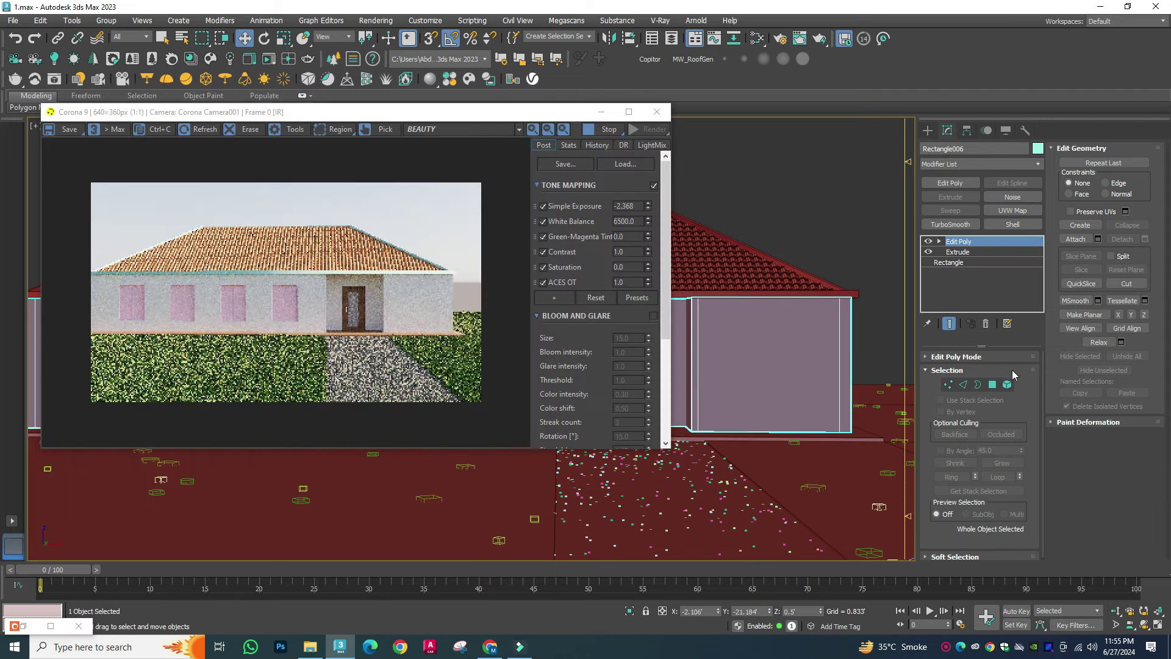
click(1013, 210)
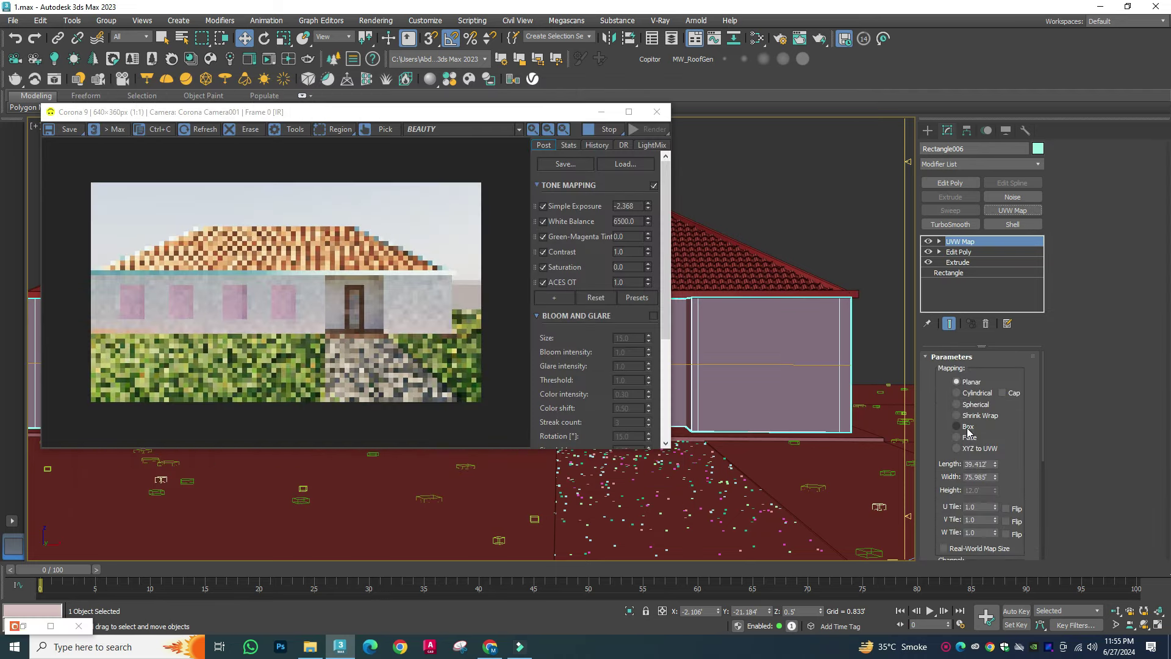
click(857, 294)
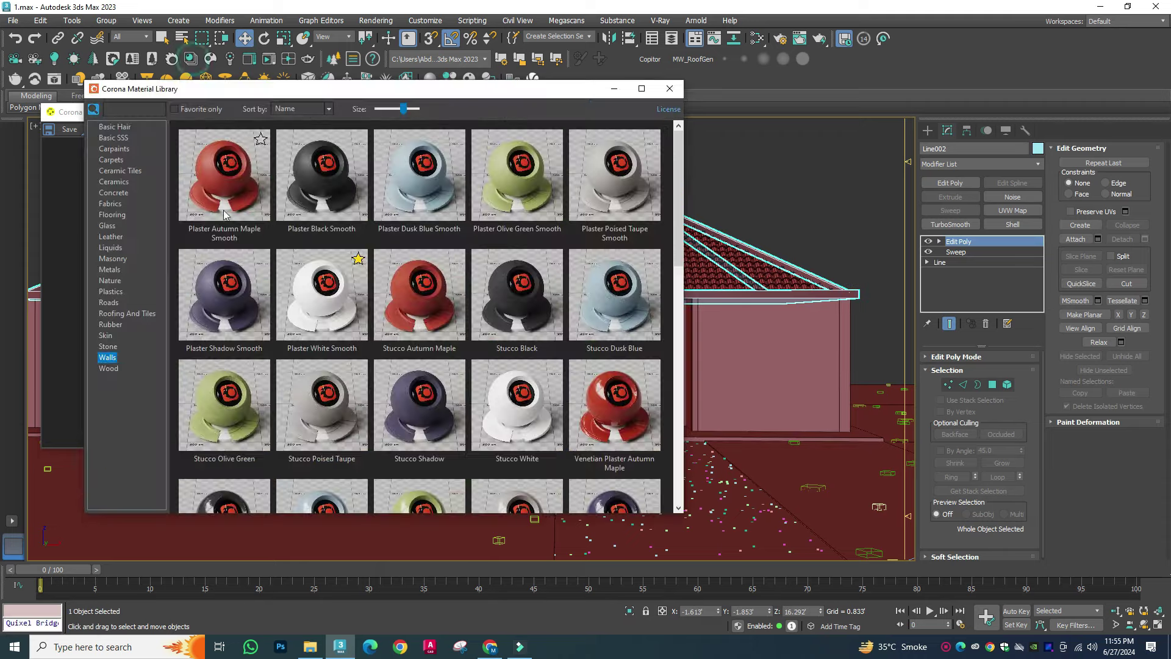
Step: Assign the Acrylic Opaque Black plastic material to the roof
click(116, 291)
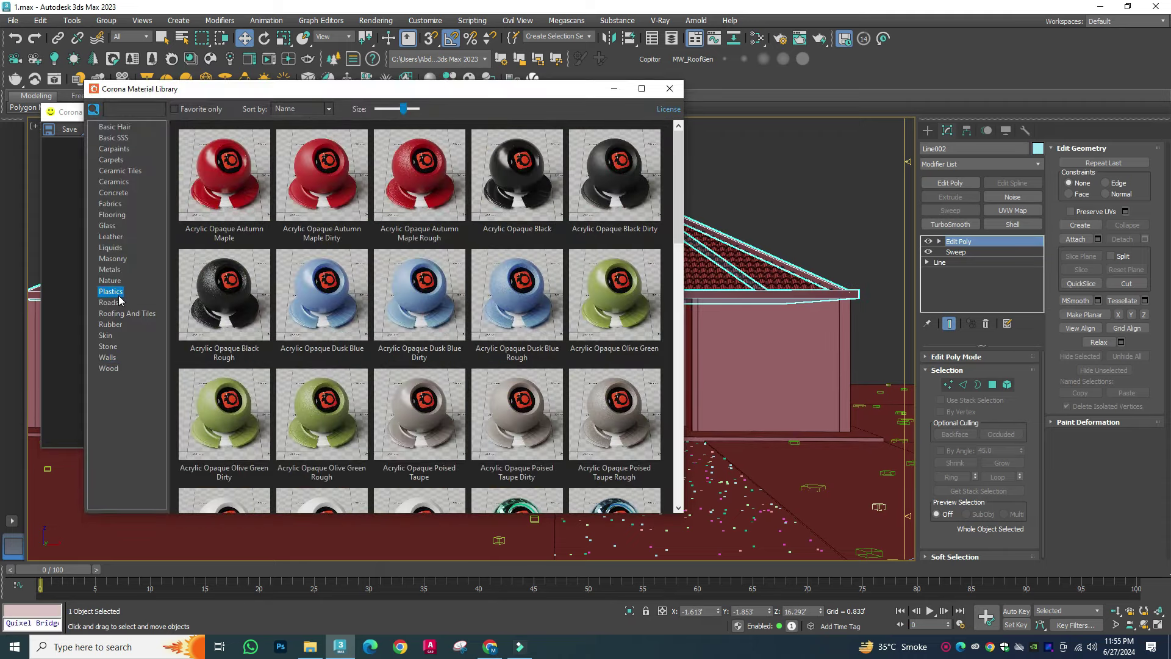
drag(511, 166, 549, 207)
click(816, 272)
right_click(532, 185)
click(555, 219)
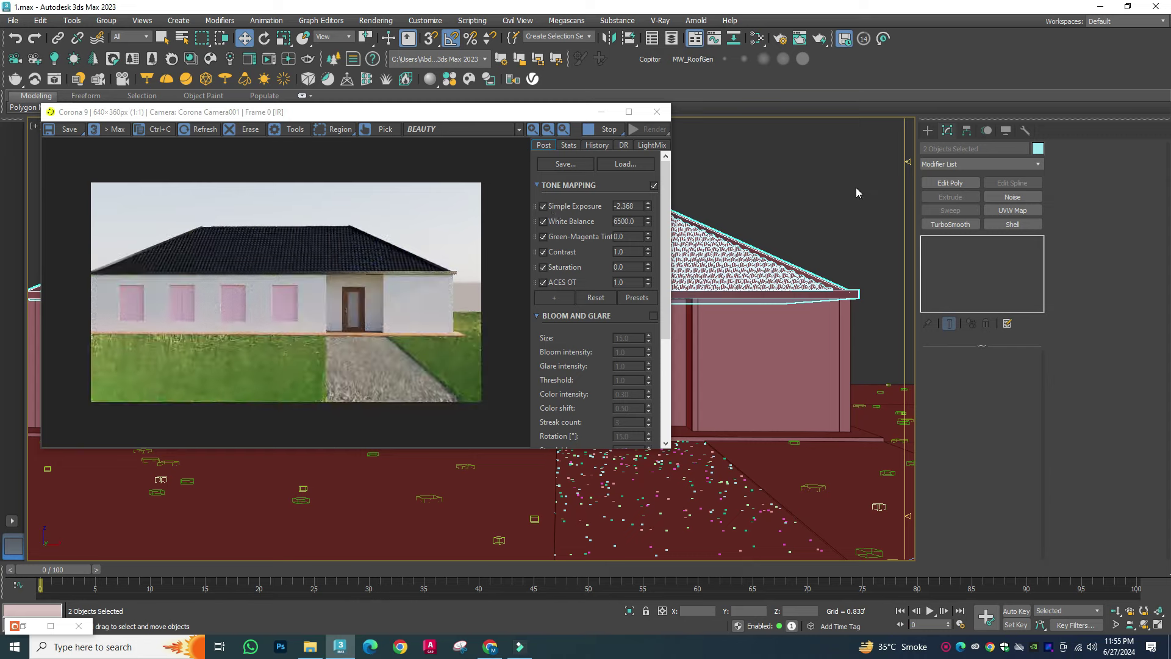
click(852, 207)
click(757, 38)
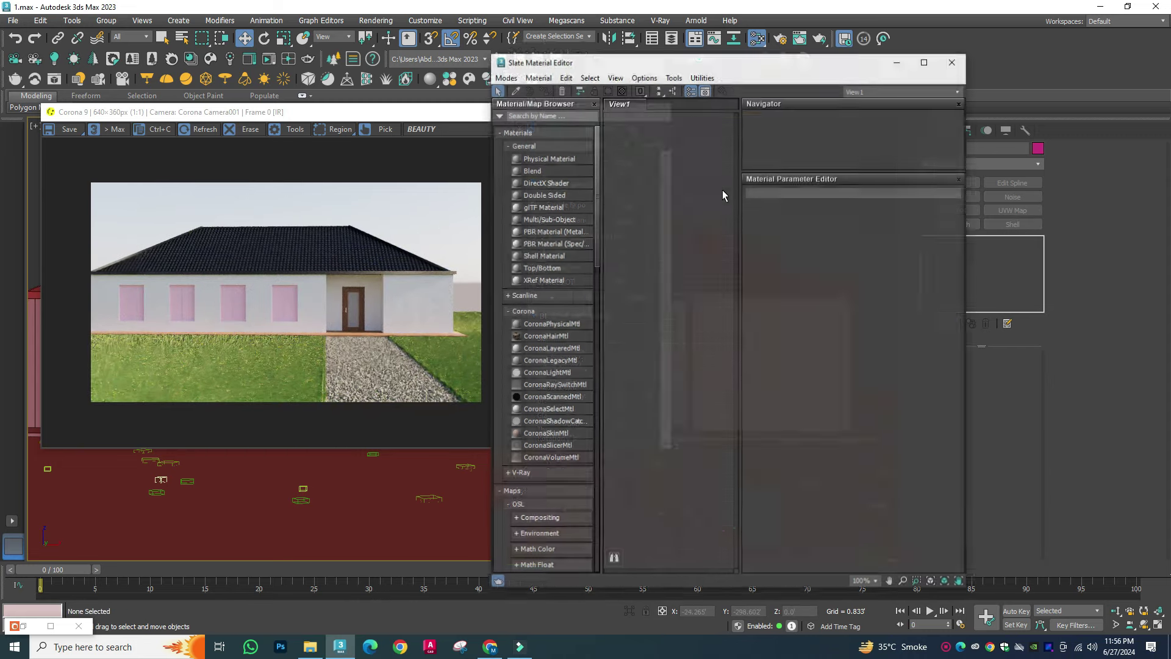
Step: Load Acrylic Opaque Black in Slate and set its reflection glossiness to 1.0
click(838, 174)
click(738, 256)
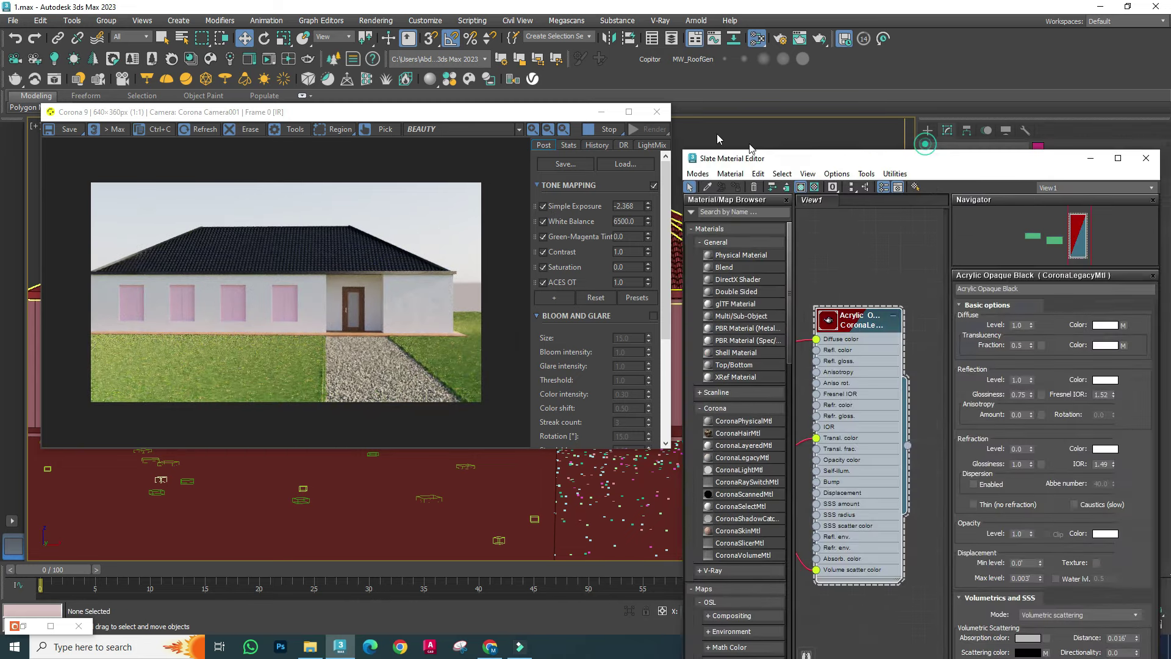
drag(915, 146, 579, 105)
click(624, 266)
drag(826, 341, 827, 351)
scroll(down, 3)
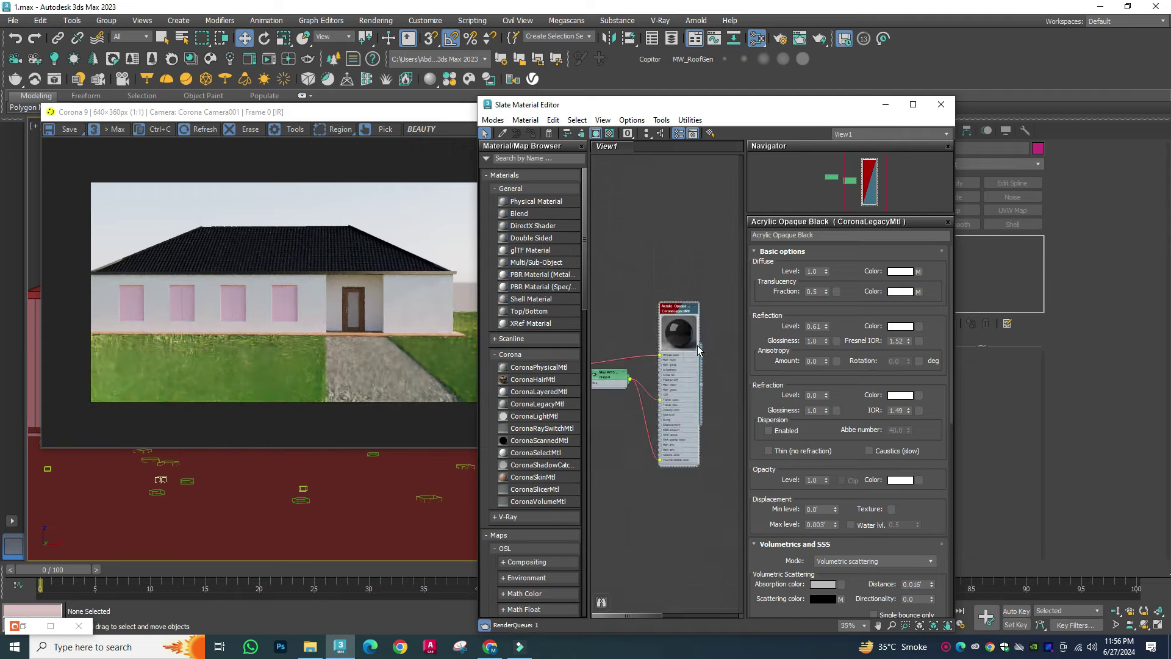
scroll(up, 3)
Step: Darken the roof's CoronaColor map to a dark grey
double_click(683, 271)
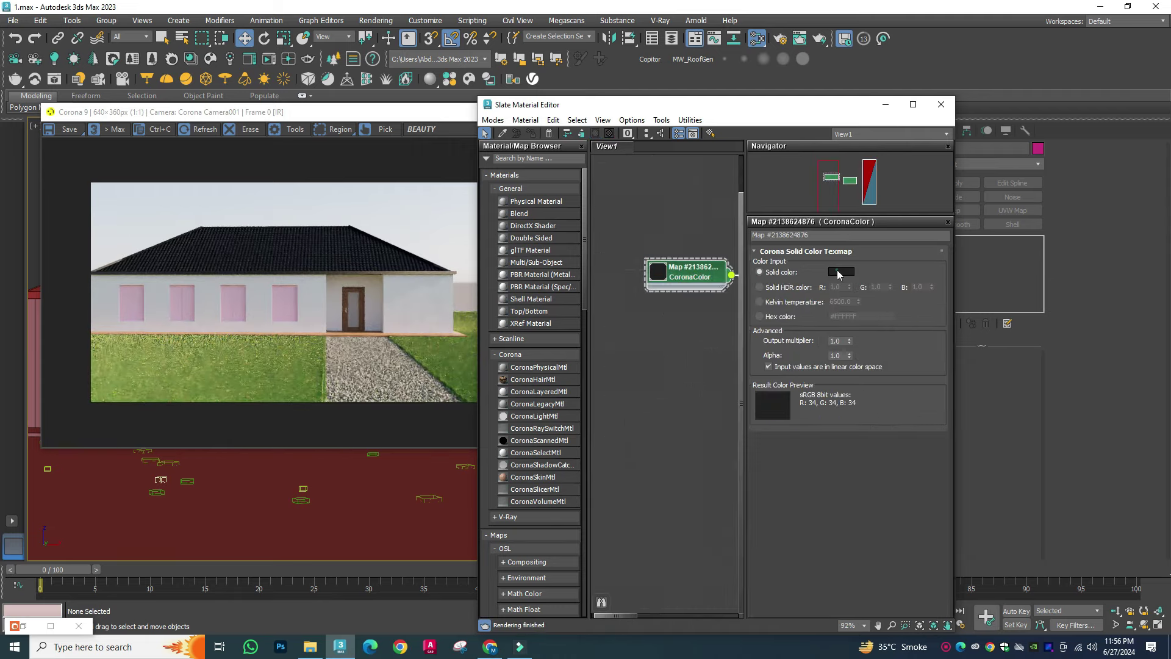
click(841, 271)
drag(792, 202, 713, 203)
click(772, 249)
Step: Close Slate and add a Highlight Compress tone-mapping operator
key(Delete)
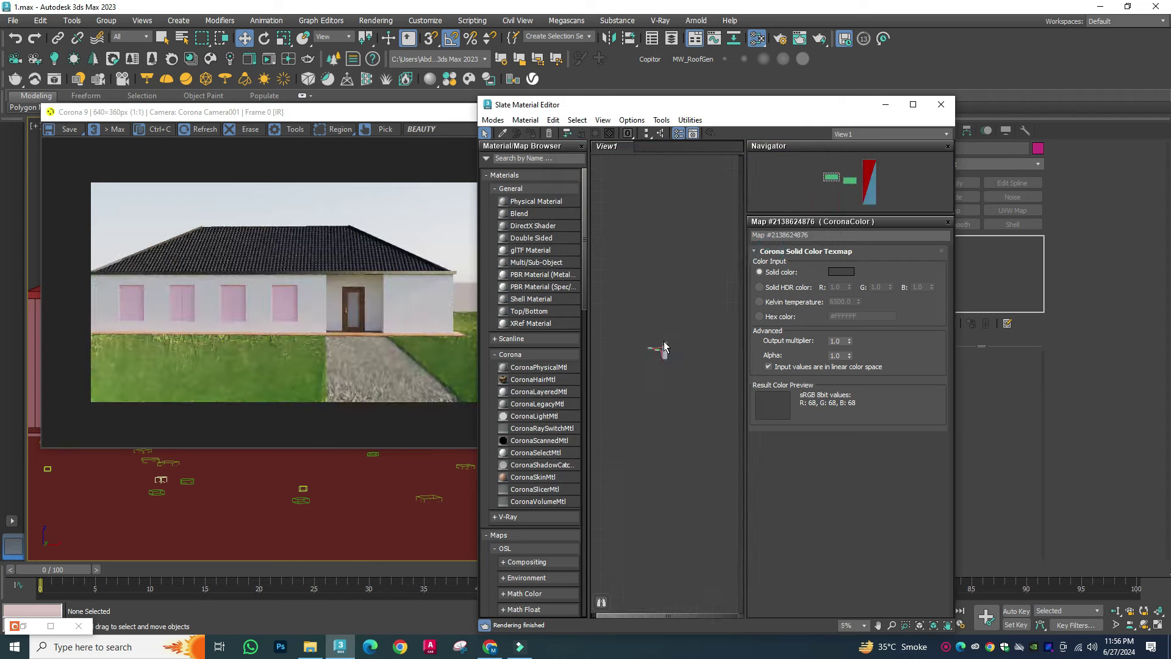
key(m)
click(554, 297)
click(610, 427)
Step: Set Highlight Compress to 20, ACES OT to 0.30 and Contrast to 4.0
text(20)
key(Return)
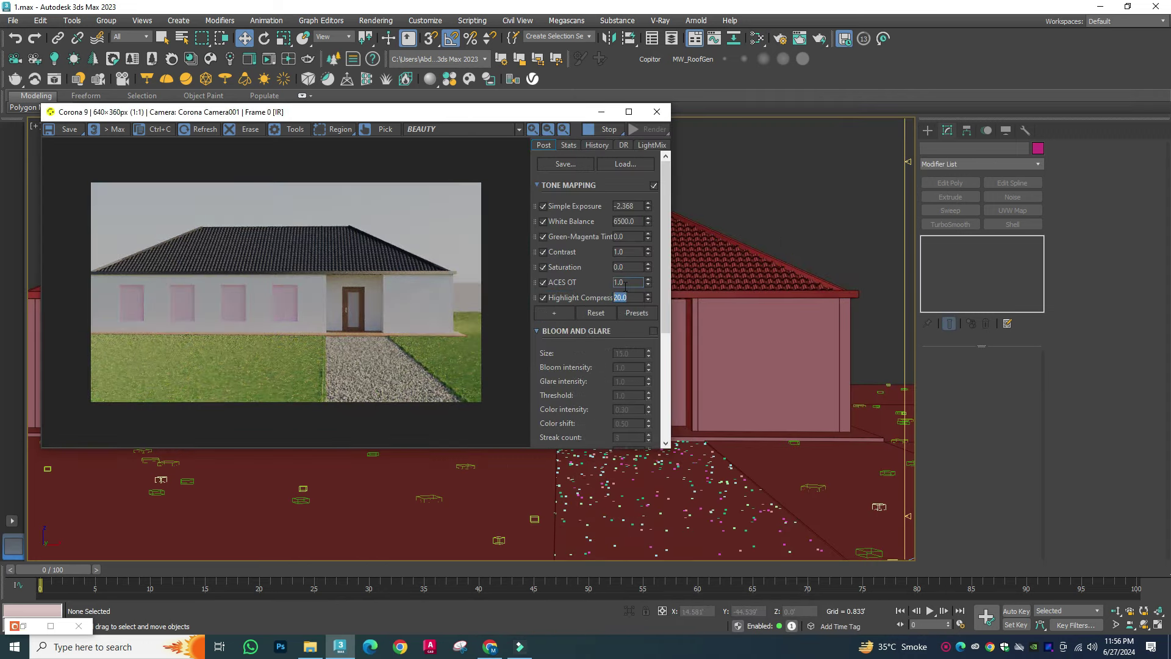
key(Return)
double_click(627, 252)
text(4)
key(Return)
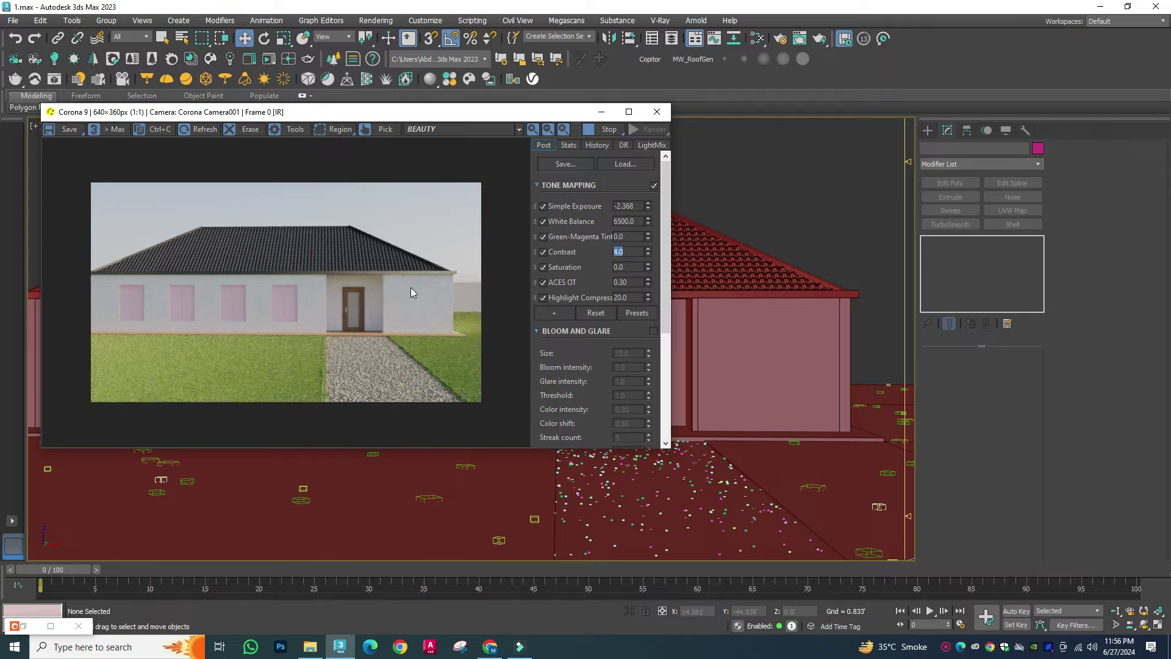
Step: Lower exposure to -3.811, close the render window and orbit to an angled house view
drag(648, 206, 897, 386)
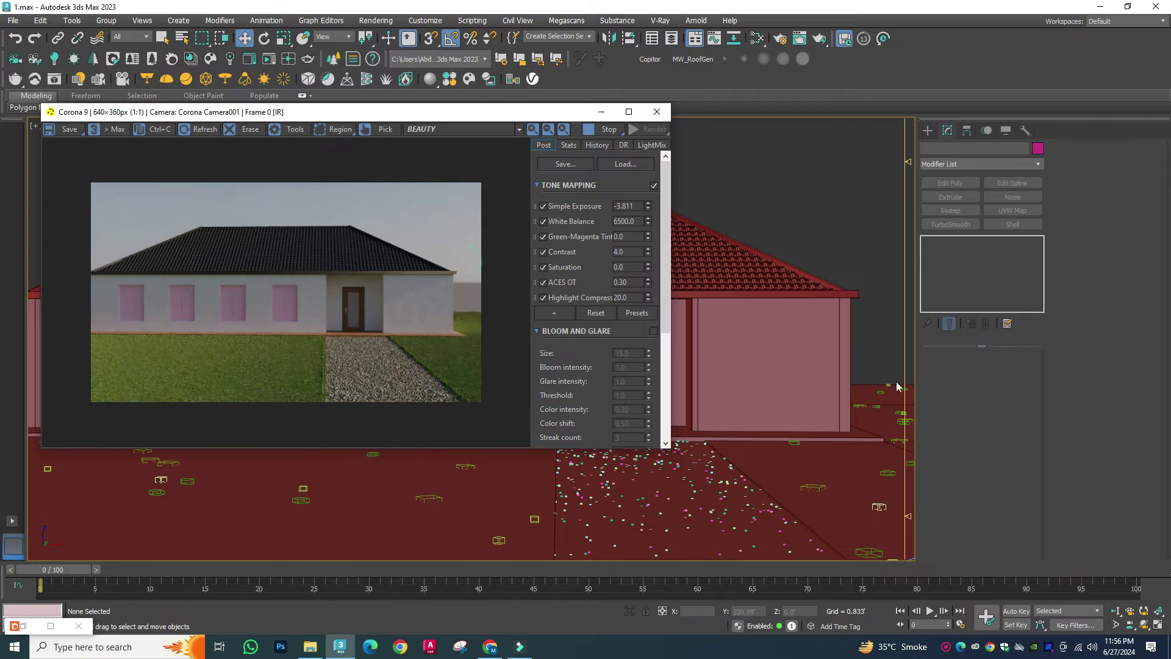
click(654, 115)
key(t)
drag(702, 351, 500, 340)
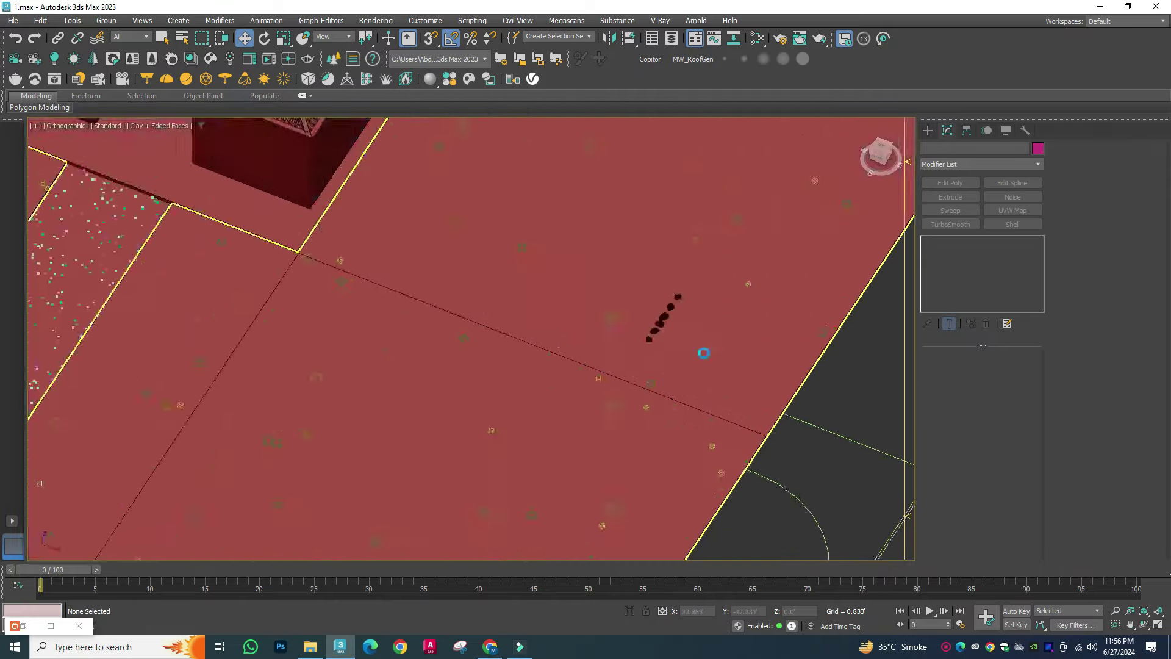
scroll(up, 3)
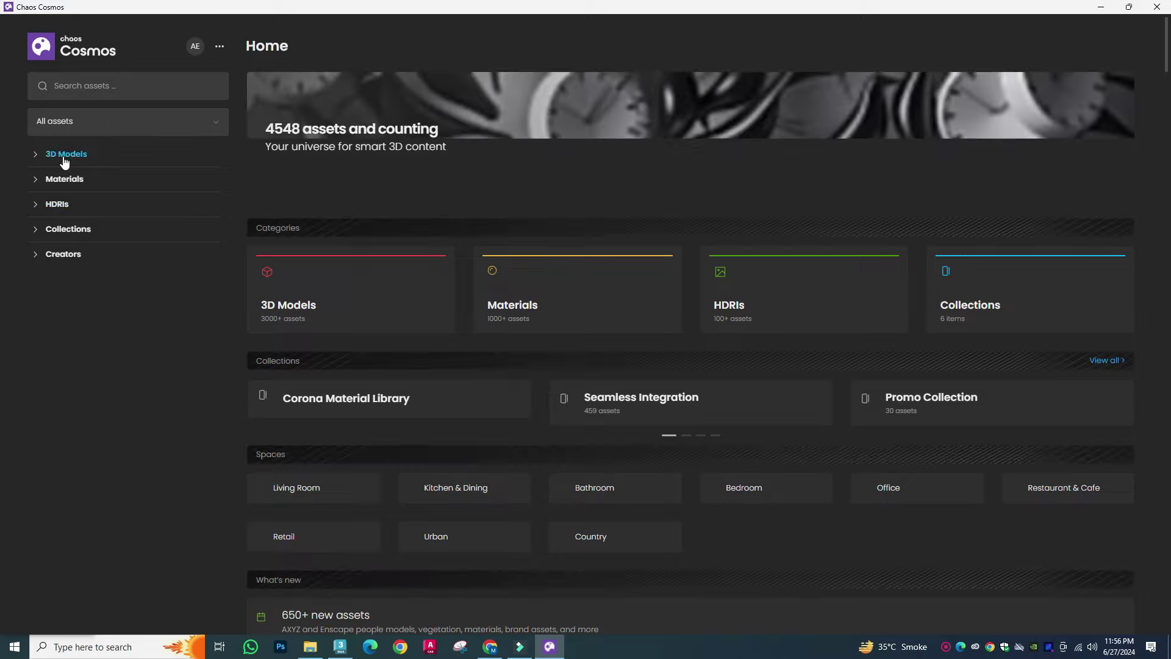
Step: Import the Boxwood 003 hedge from Cosmos 3D Models > Vegetation > Shrubs & bushes
click(58, 152)
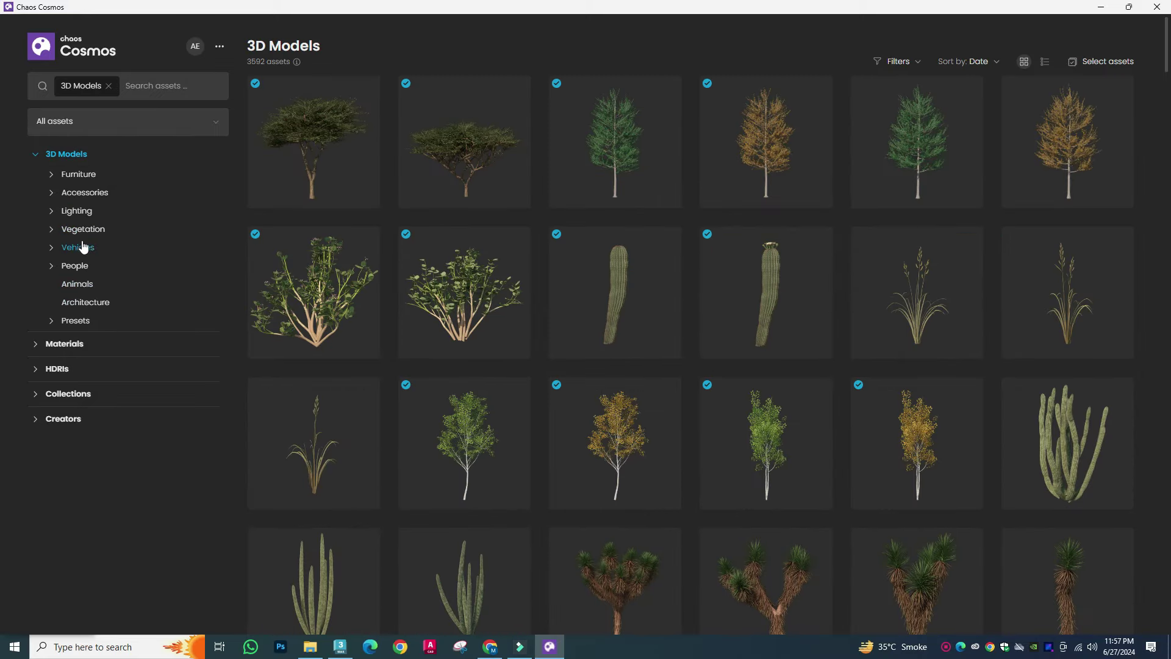
click(83, 229)
click(101, 284)
scroll(down, 3)
scroll(down, 3)
scroll(down, 3)
scroll(down, 3)
scroll(down, 3)
scroll(down, 3)
scroll(down, 3)
scroll(down, 3)
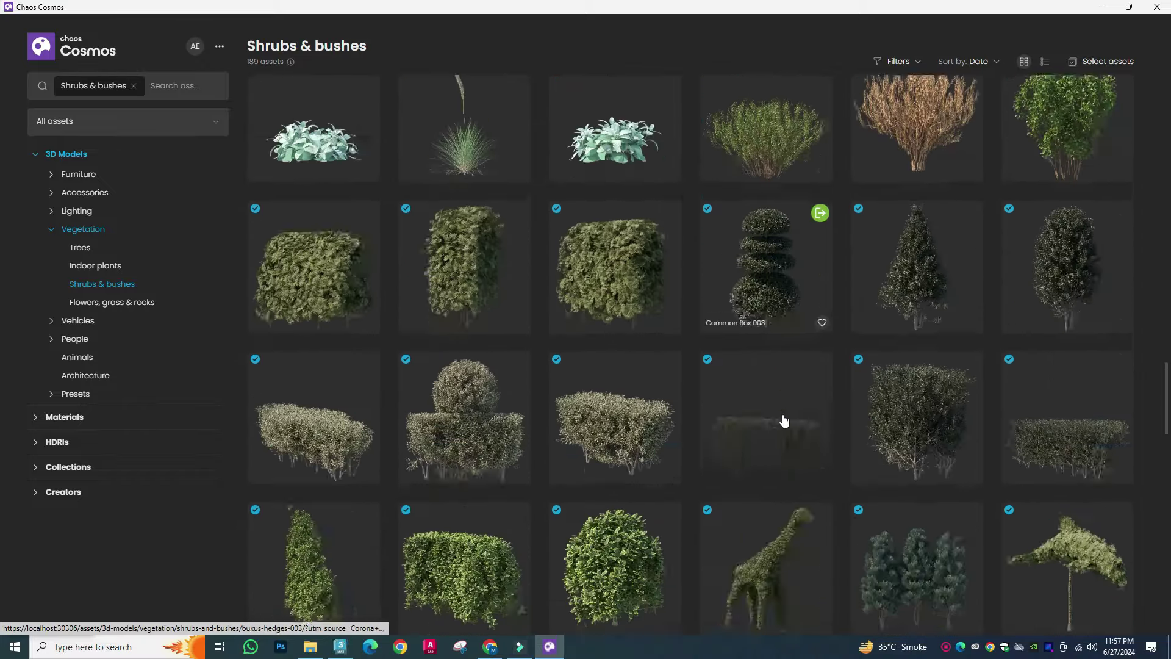
scroll(down, 3)
scroll(down, 3)
scroll(up, 3)
scroll(down, 3)
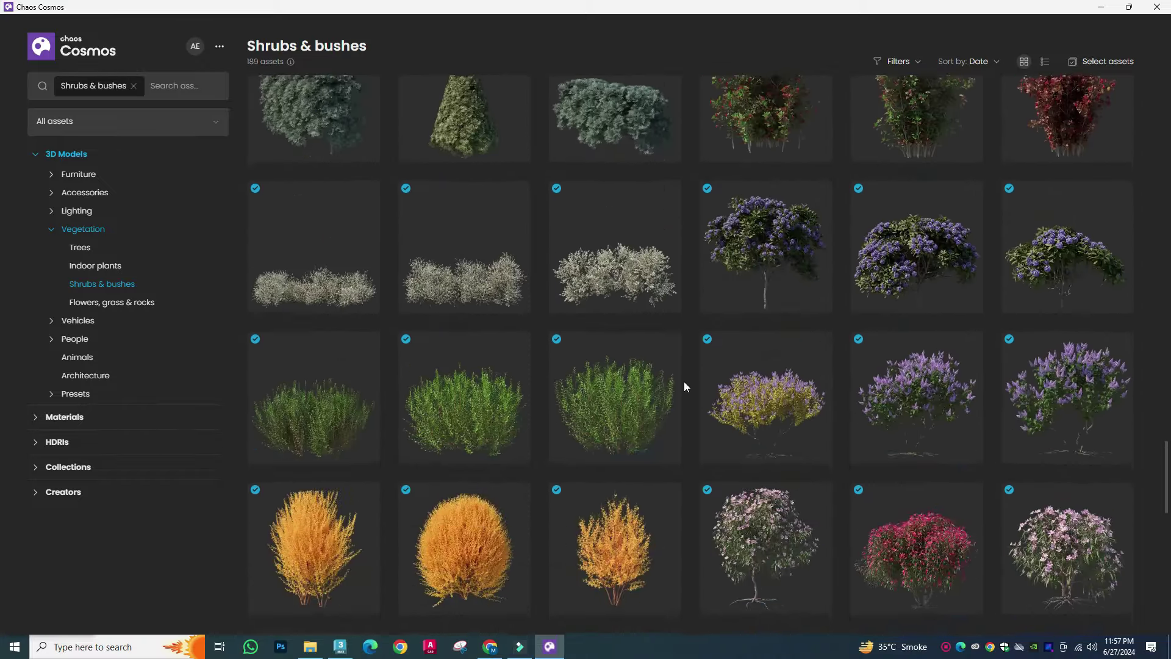
scroll(down, 3)
click(818, 313)
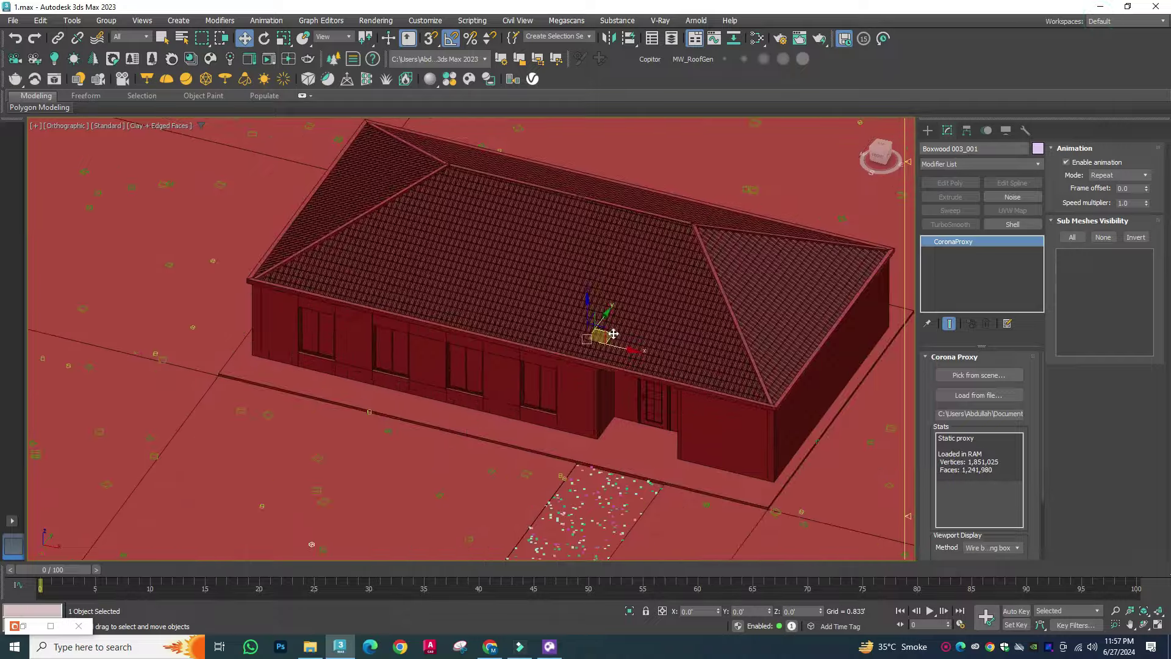
Step: Scale the hedge proxy and clone an instance beside it along the house front
scroll(up, 3)
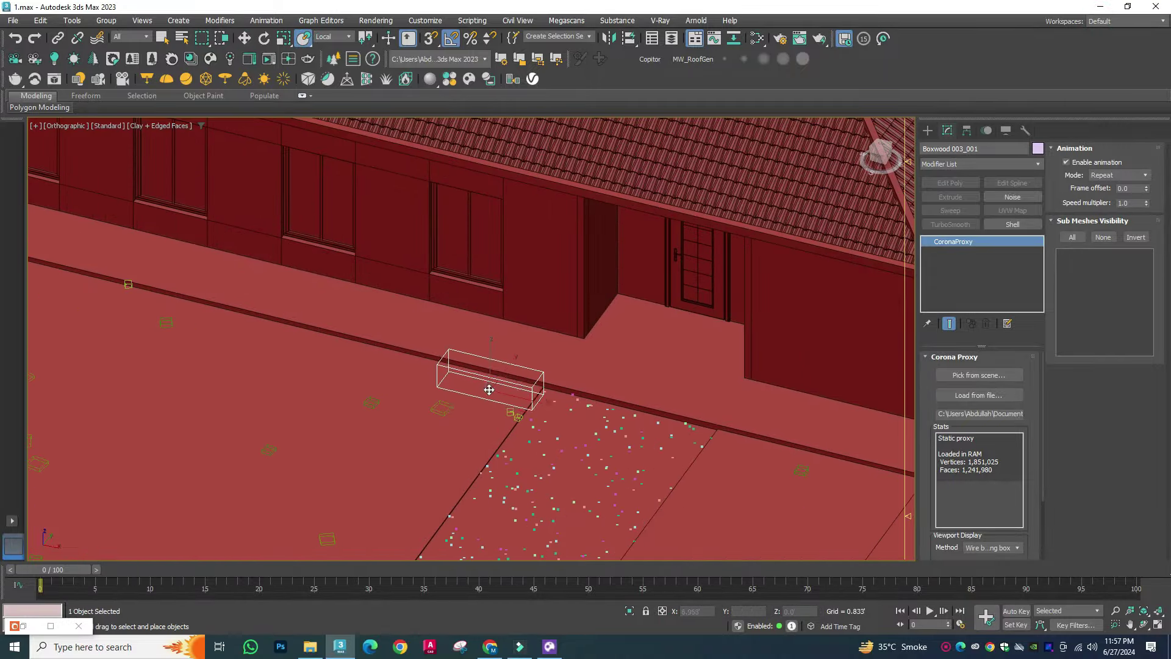
scroll(down, 3)
scroll(up, 3)
scroll(up, 3)
key(r)
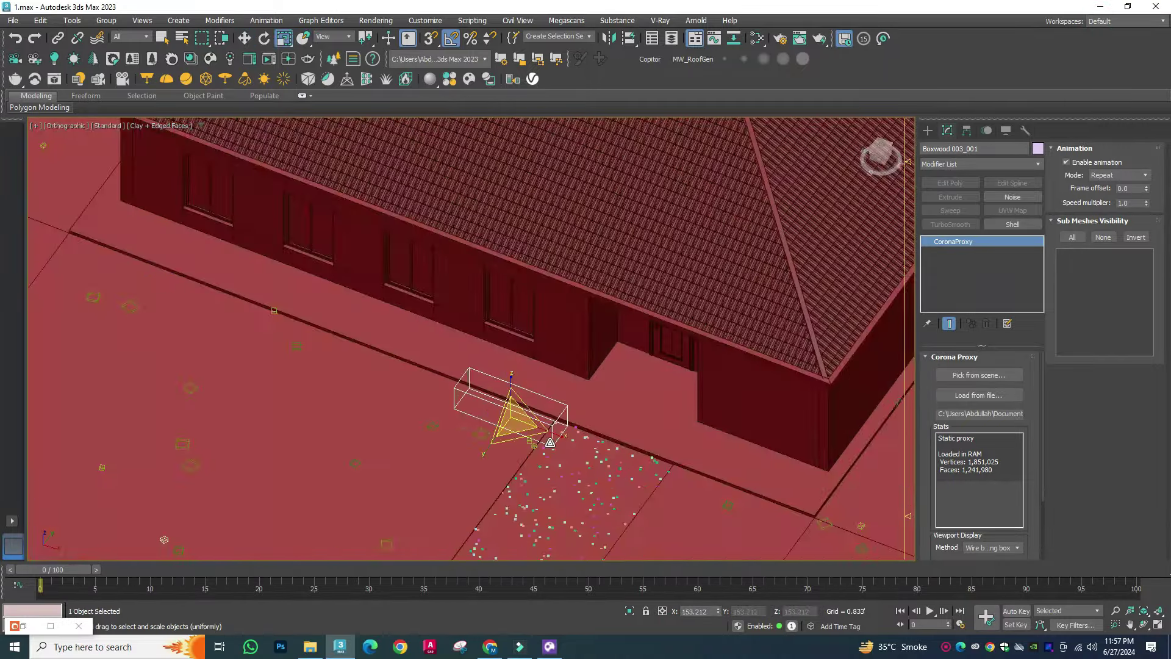
drag(551, 431, 542, 390)
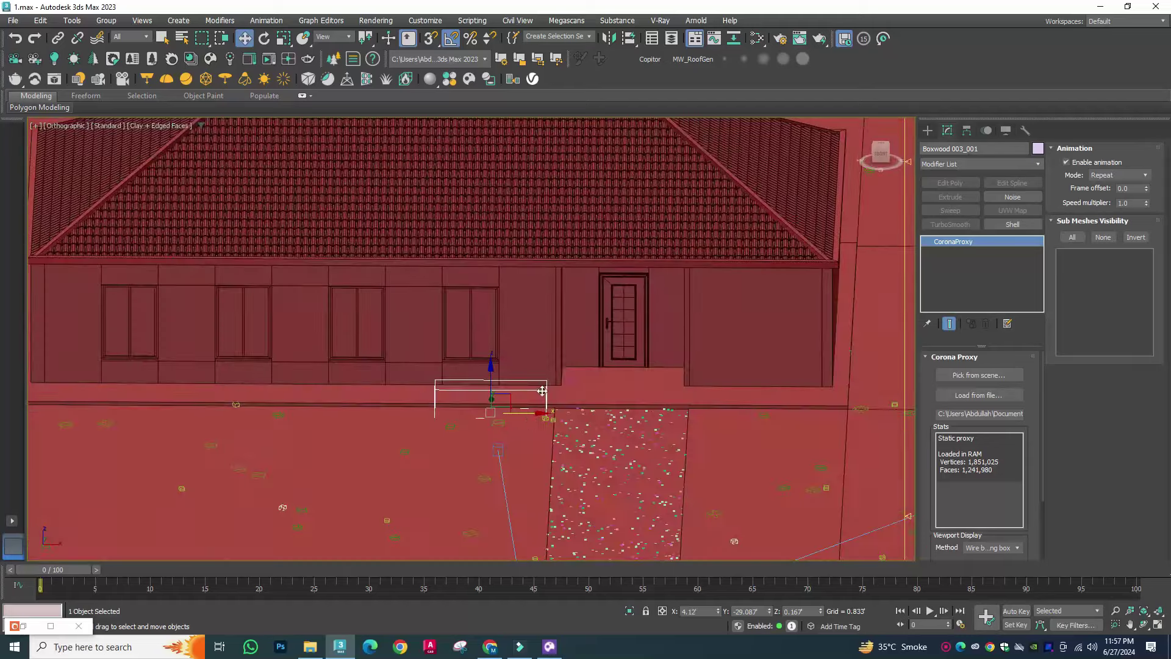
drag(408, 419, 412, 419)
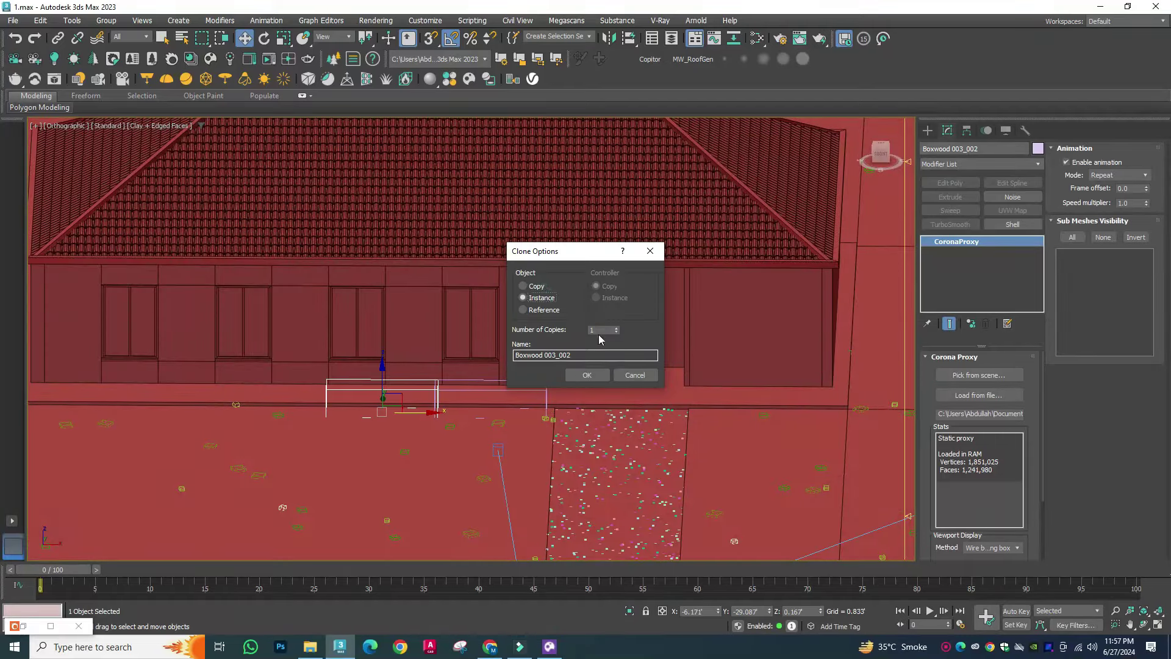
click(587, 375)
key(c)
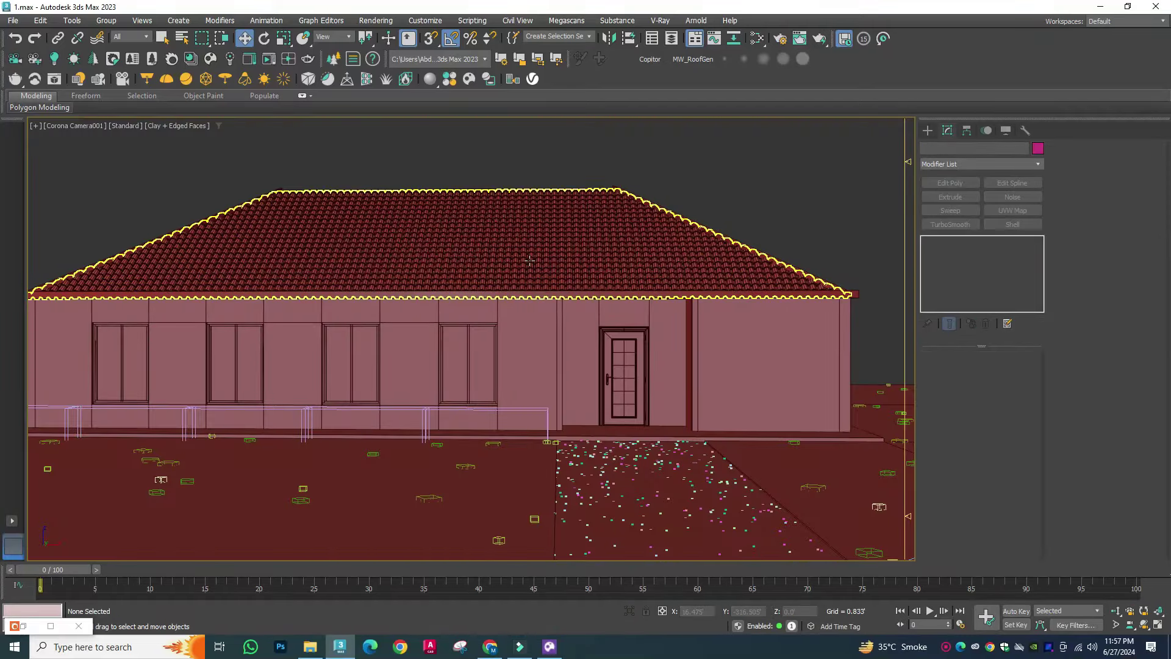
Step: Clone instanced hedge copies to the right of the gravel path
click(524, 433)
drag(517, 440, 942, 440)
click(600, 373)
click(601, 374)
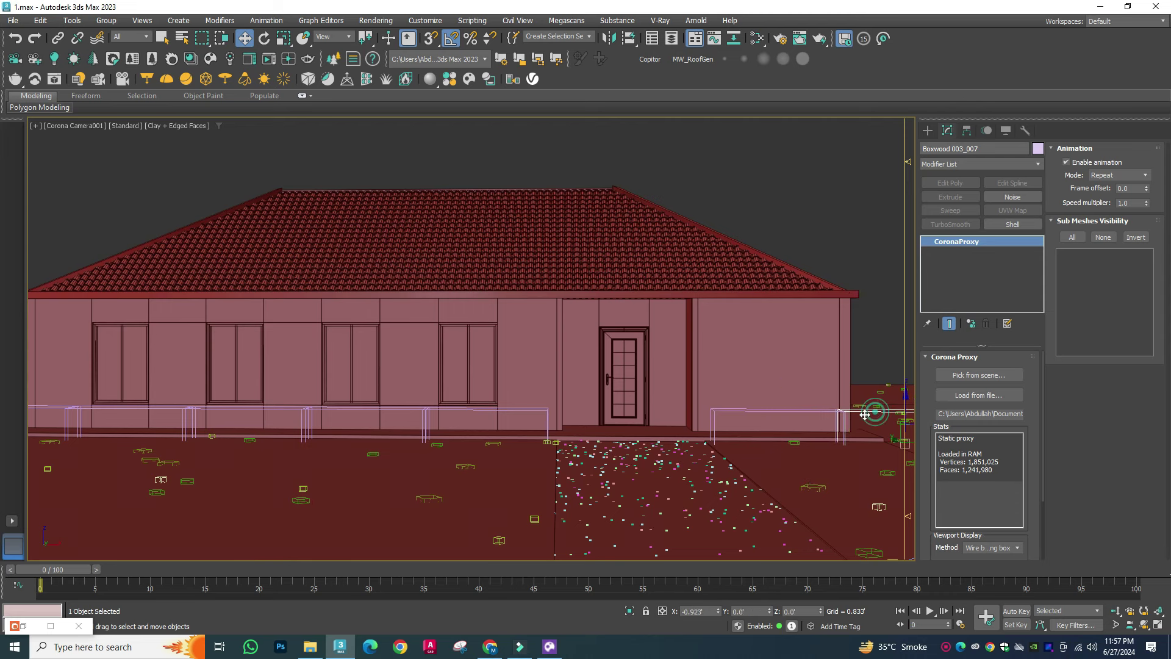
key(ctrl+d)
click(269, 58)
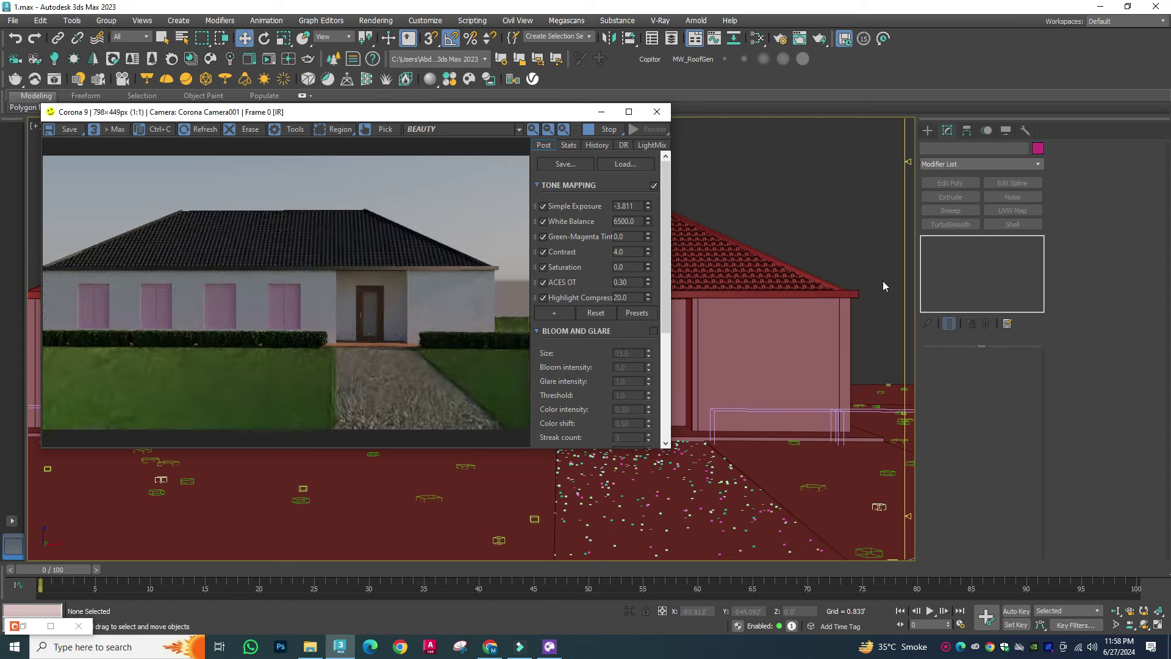
Step: Raise the render exposure to -2.782 and move the preview off the windows
drag(648, 205, 640, 165)
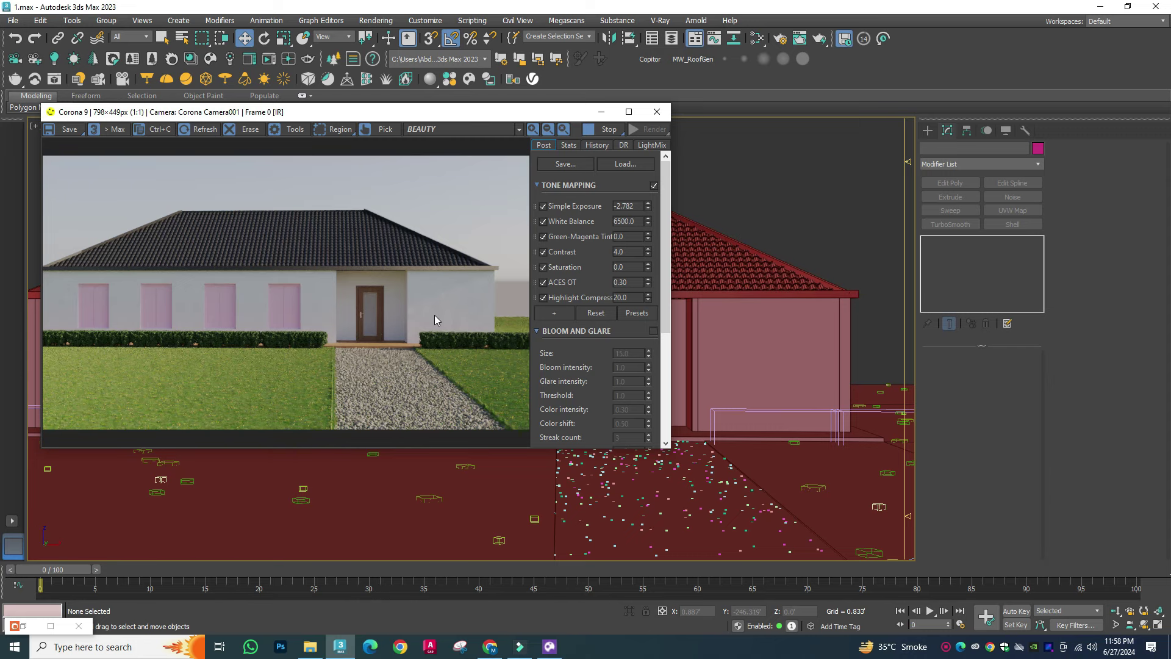
drag(388, 112, 942, 169)
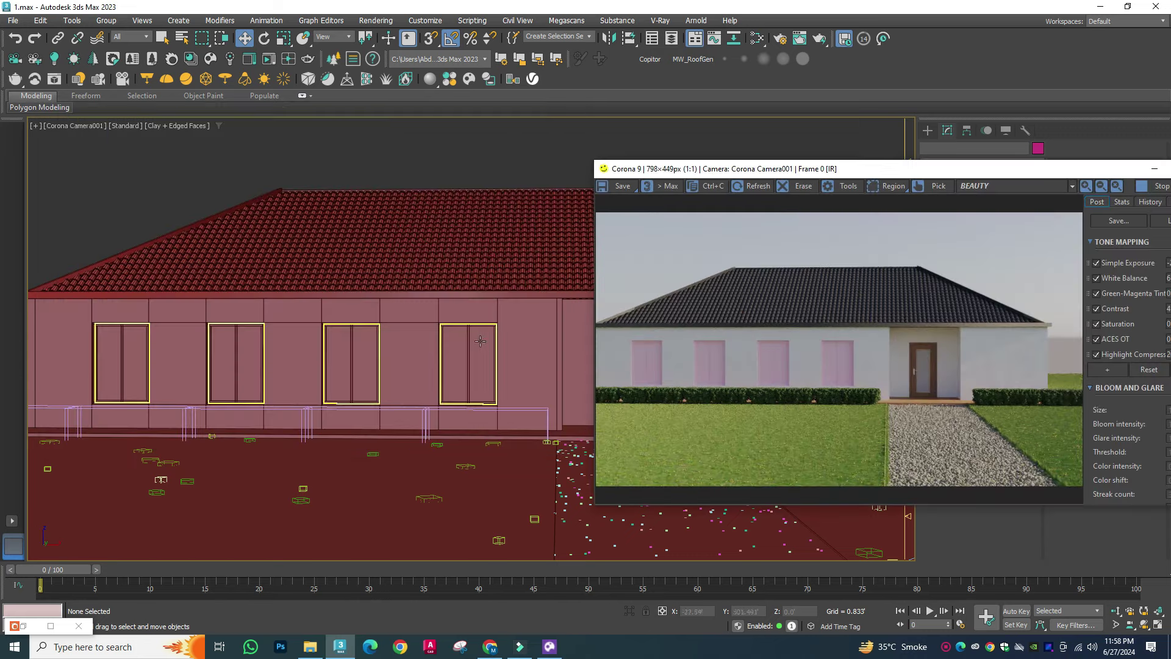
Step: Assign a Corona library glass material to the house windows and load it in Slate
click(351, 366)
click(191, 58)
click(106, 226)
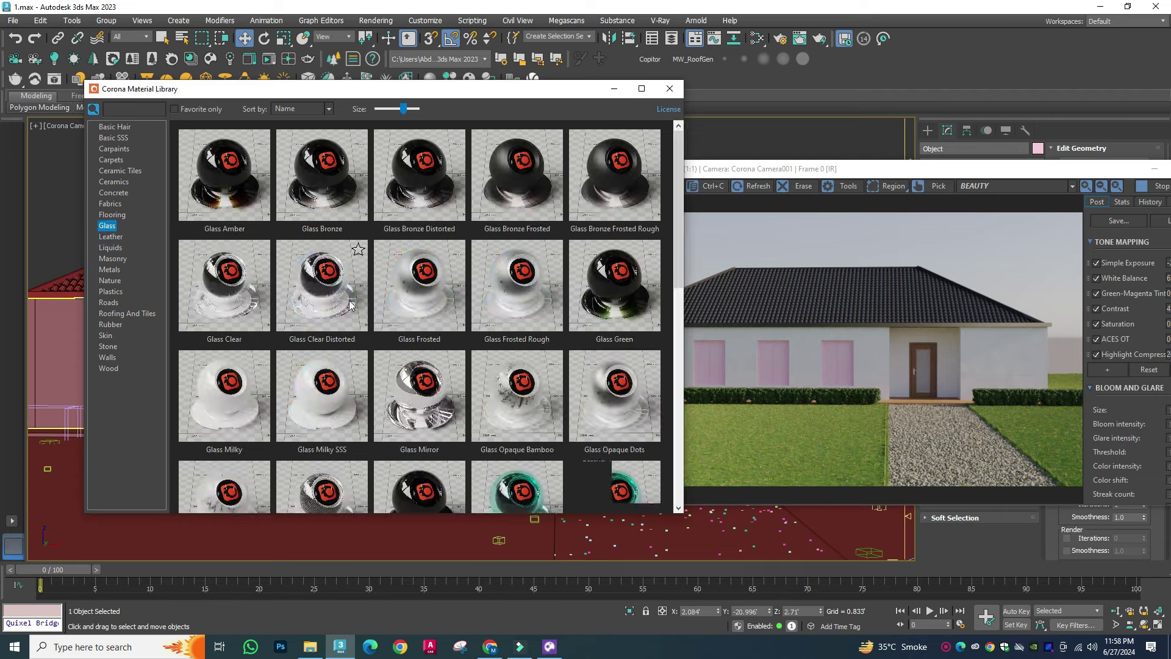
click(669, 88)
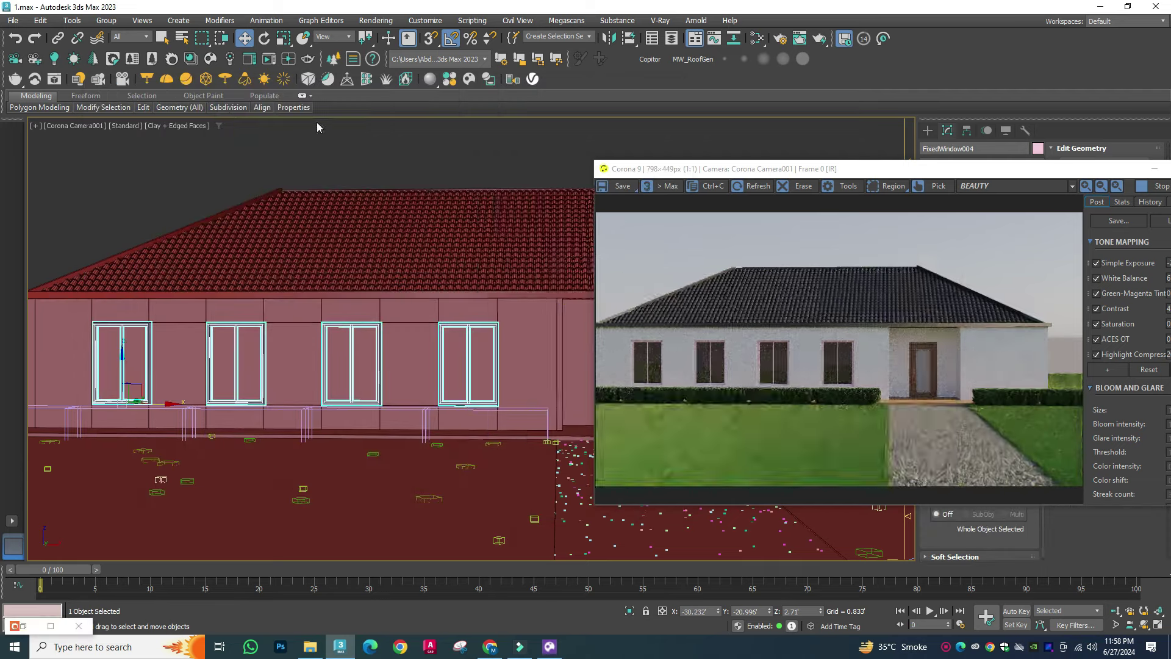
key(m)
click(506, 132)
click(885, 104)
drag(709, 174, 406, 167)
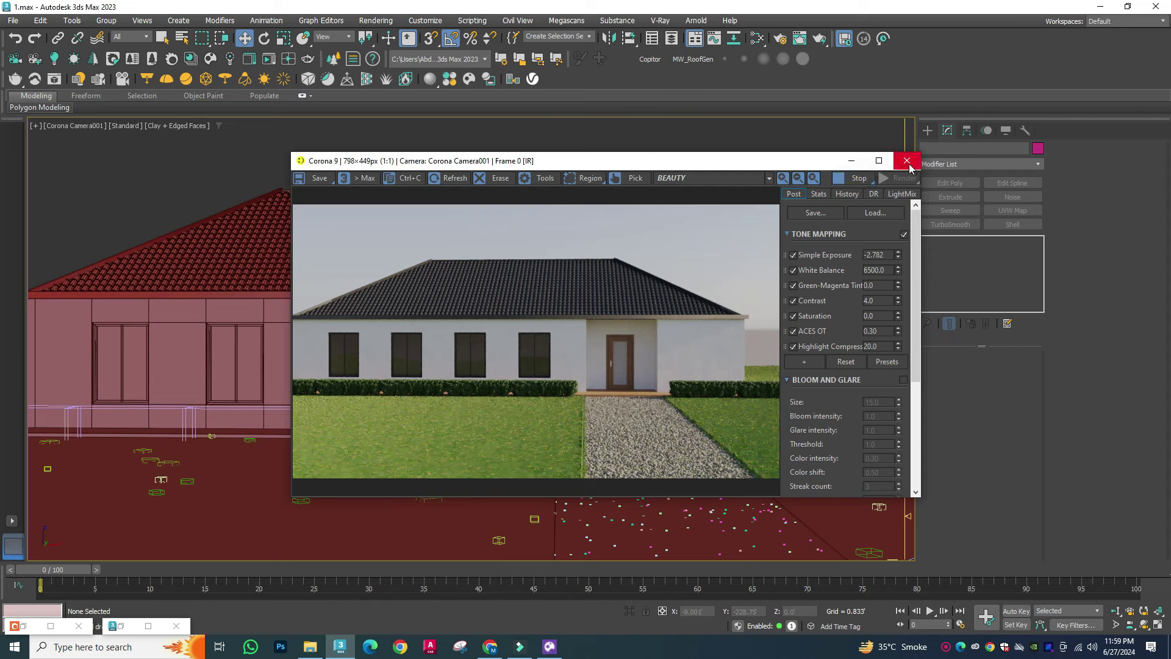
Step: Close the Corona frame buffer to return to the camera viewport
click(907, 161)
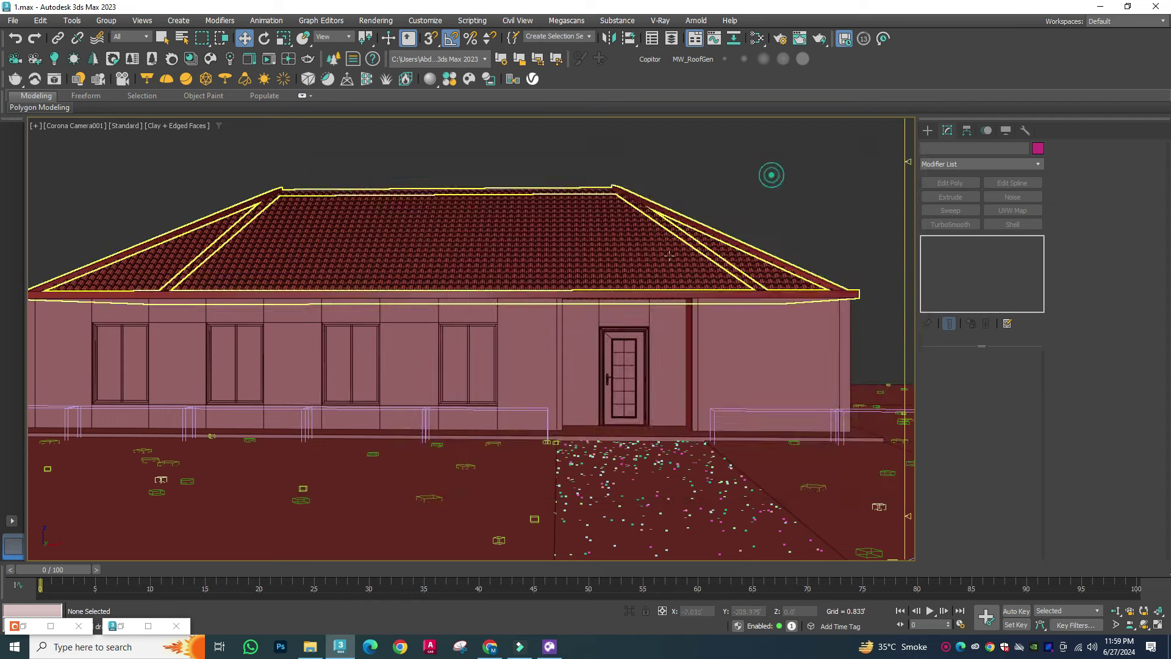
Step: Review Asset Tracking to confirm the Cosmos and tree files show status Ok
key(shift+t)
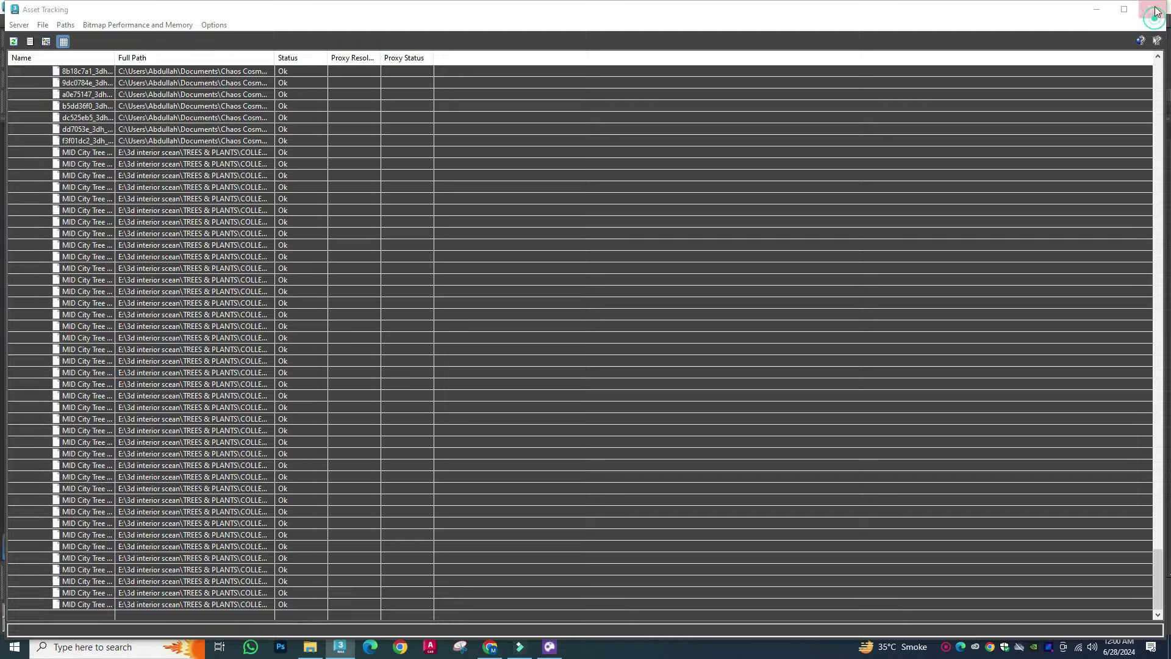
click(1157, 11)
Step: Switch to full-colour shading and move a tree proxy beside the house
click(136, 126)
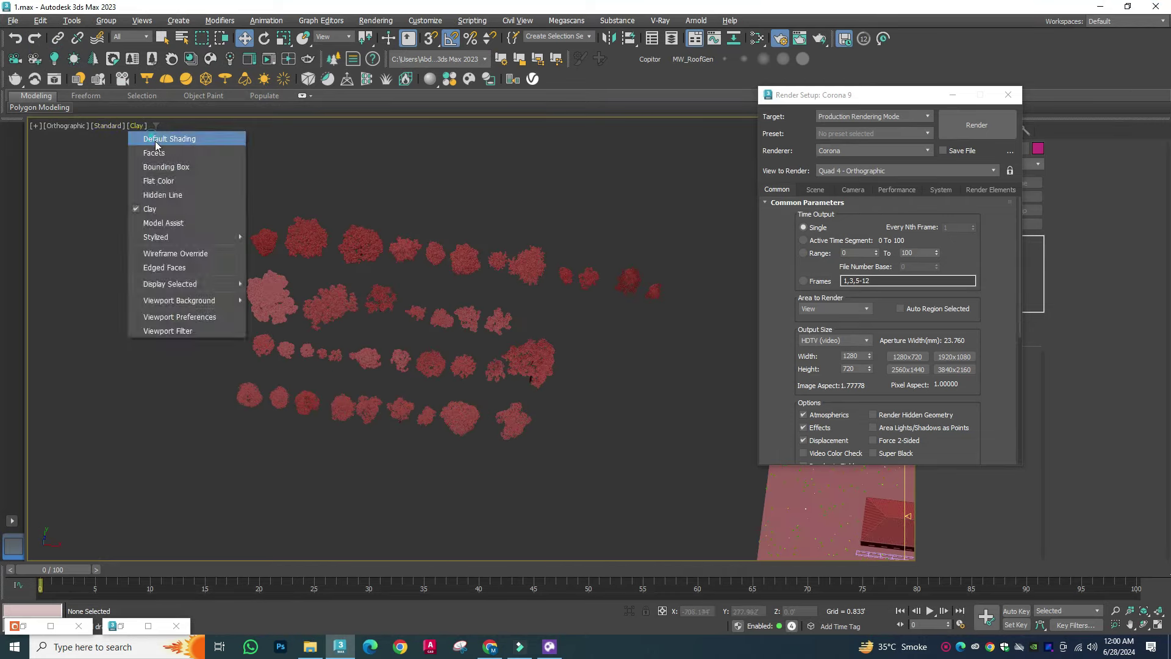
click(1008, 95)
scroll(up, 3)
click(494, 320)
drag(494, 320, 654, 541)
scroll(down, 3)
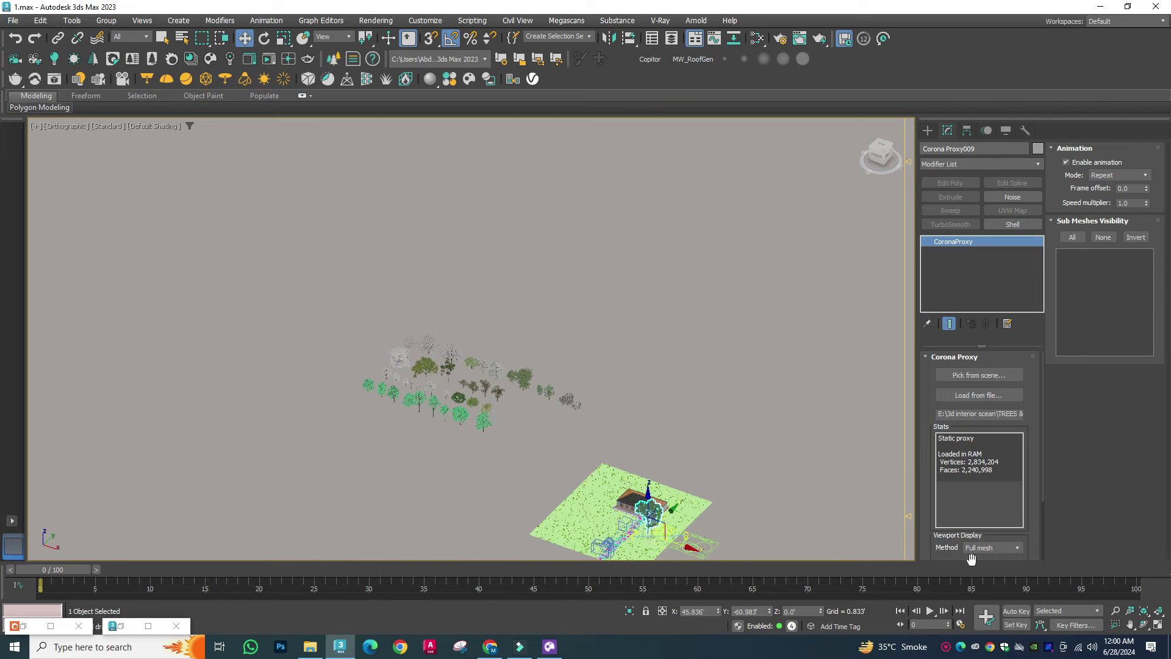
Step: Set a two-pane layout with the camera on the left and an angled overview right
right_click(1158, 625)
click(531, 175)
click(503, 211)
click(692, 463)
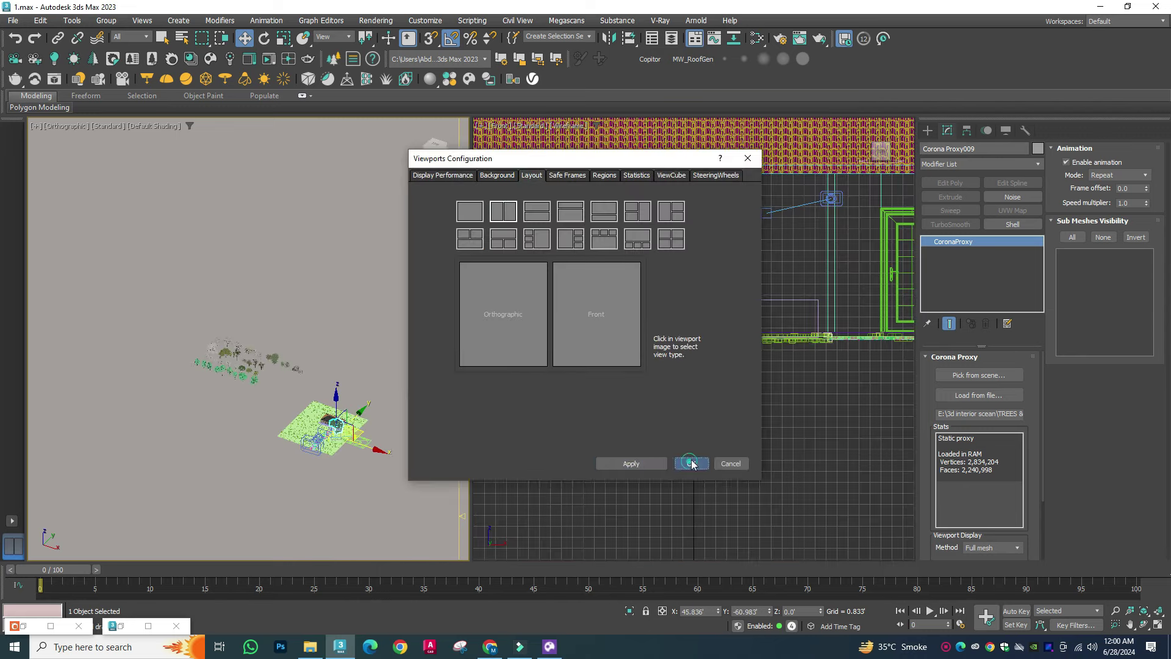
key(c)
click(286, 239)
scroll(down, 3)
drag(730, 419, 723, 267)
Step: Show safe frames in the camera view and open Render Setup
click(73, 126)
click(181, 339)
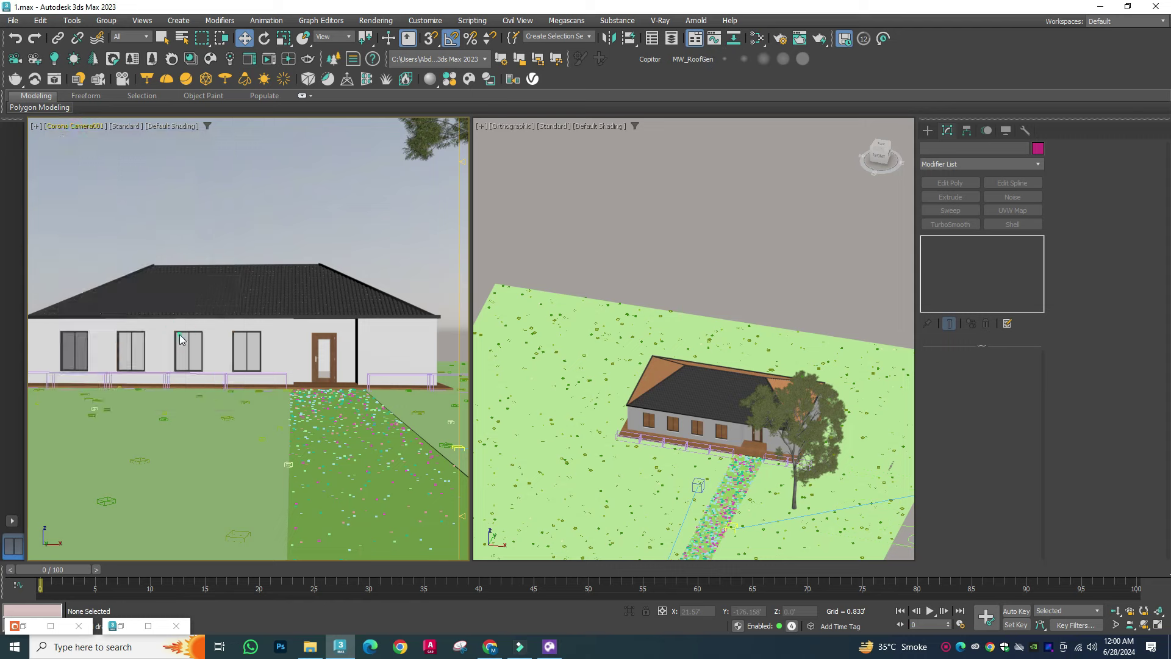
key(shift+f)
click(780, 38)
Step: Set the render output to a custom 591×480 size
click(834, 340)
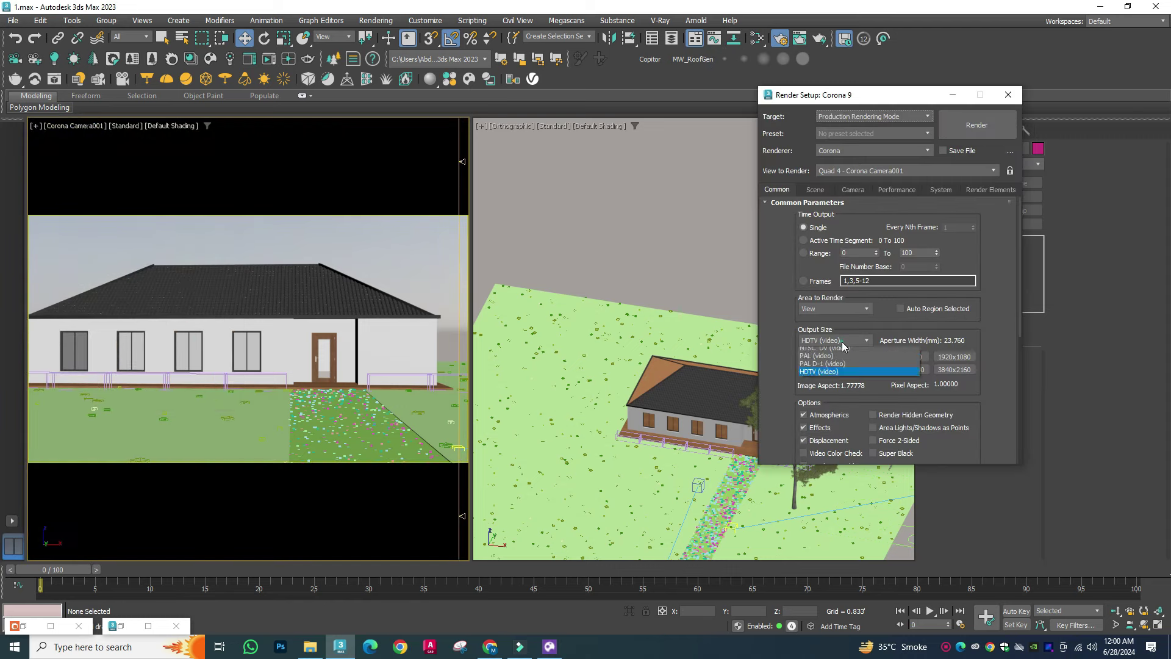
drag(871, 354, 871, 390)
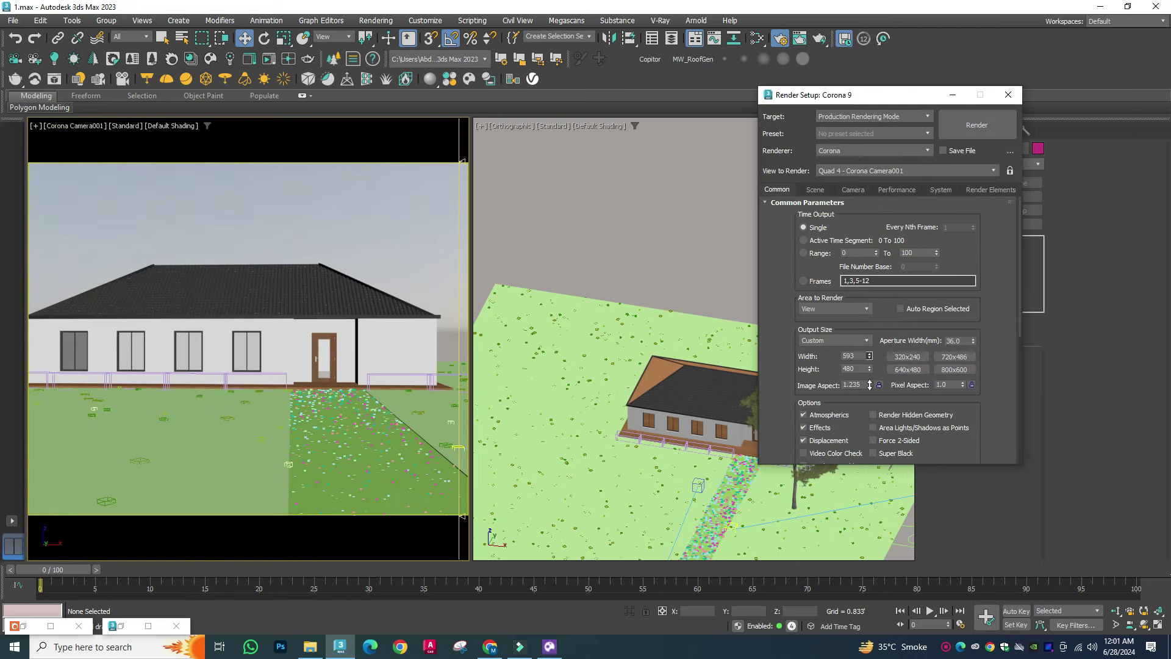
click(1007, 95)
Step: Shift the house camera's target so the house sits further left in frame
click(135, 134)
click(91, 359)
drag(1147, 183, 1148, 186)
click(79, 126)
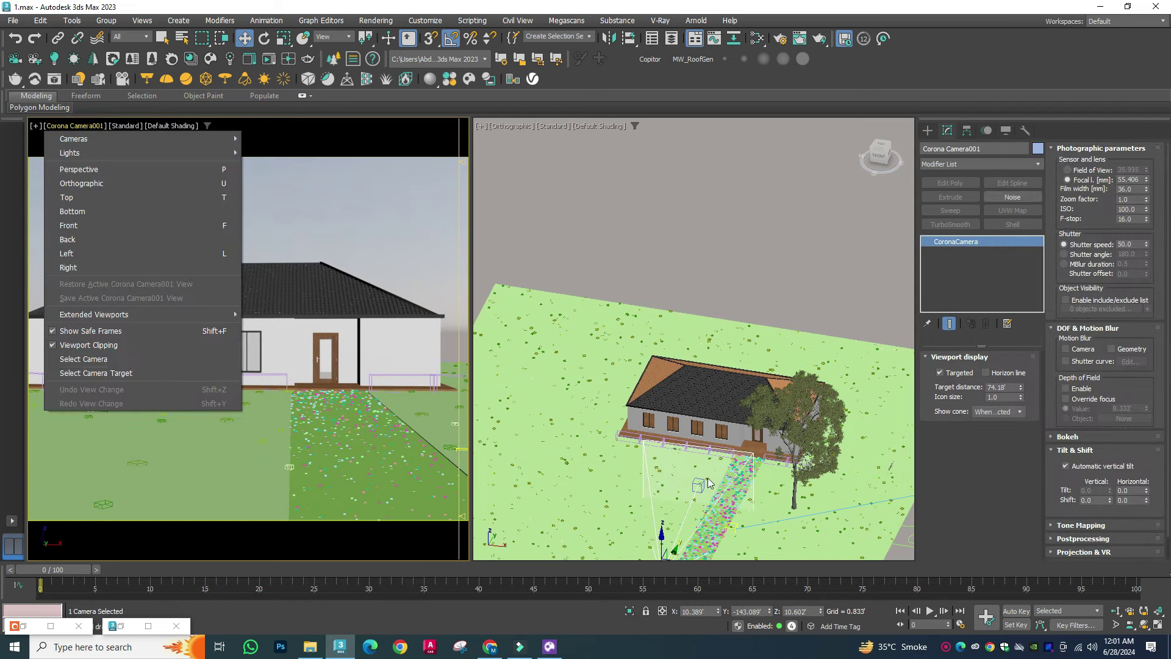
click(86, 375)
drag(699, 463, 703, 463)
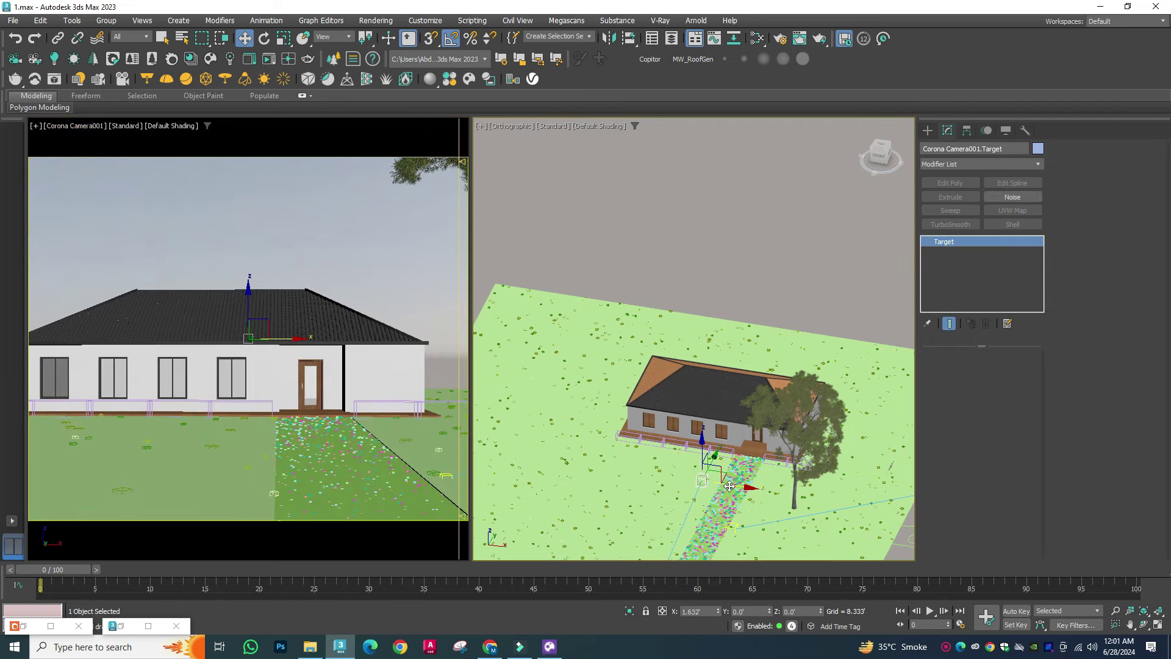
click(252, 244)
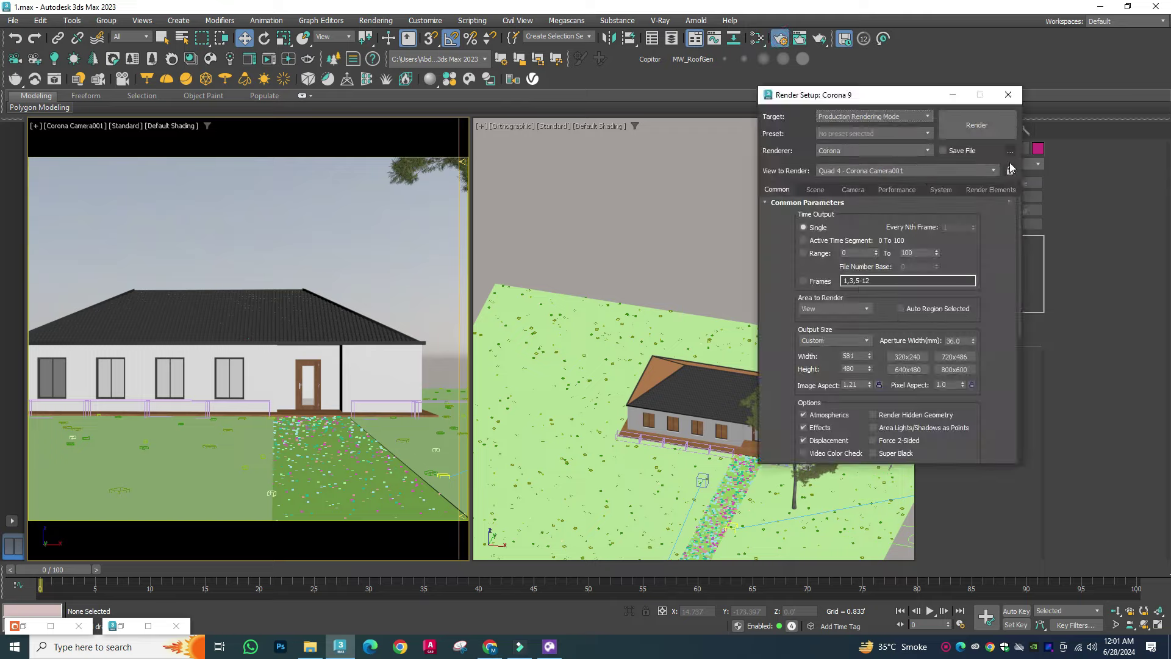
drag(471, 339, 396, 339)
Step: Move the tree beside the house to a new spot
click(741, 482)
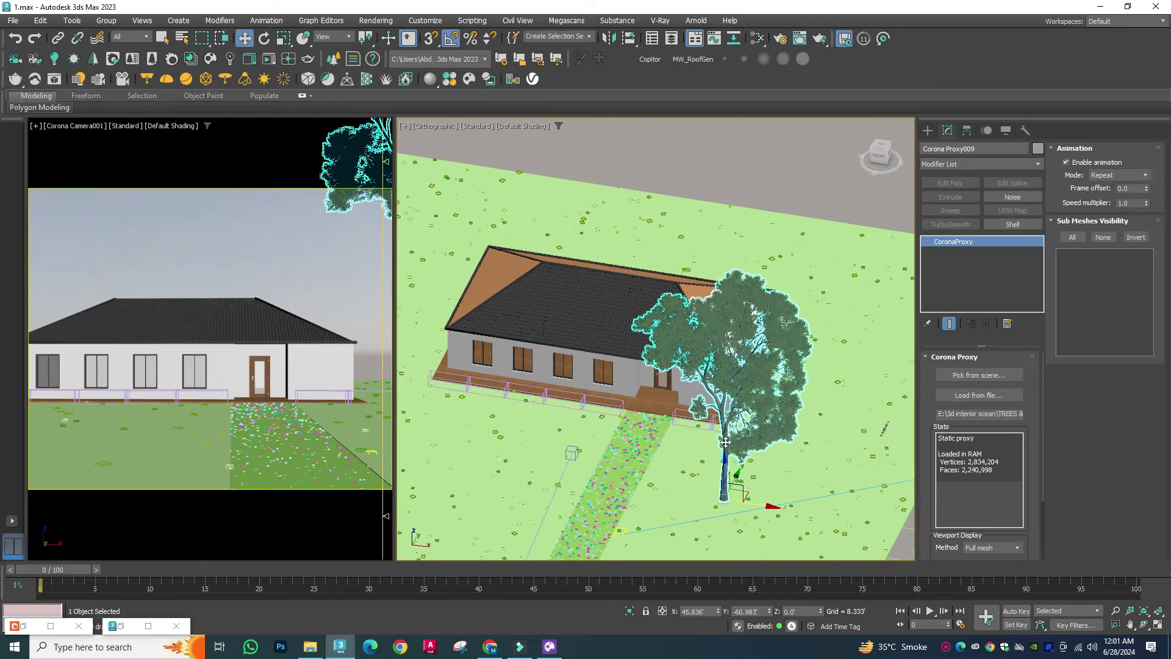
drag(755, 476, 771, 452)
scroll(up, 3)
click(790, 369)
scroll(down, 3)
drag(610, 274, 774, 370)
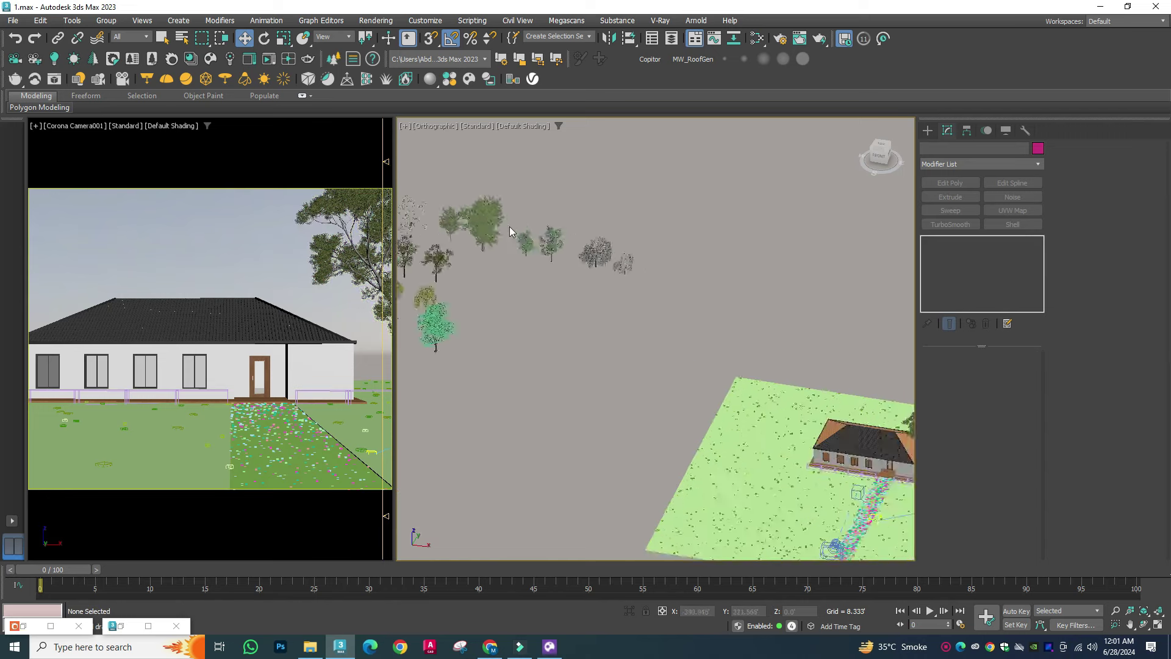
Step: Bring two trees from the collection over next to the house
click(499, 243)
scroll(down, 3)
drag(502, 244, 595, 287)
click(762, 244)
scroll(down, 3)
scroll(up, 3)
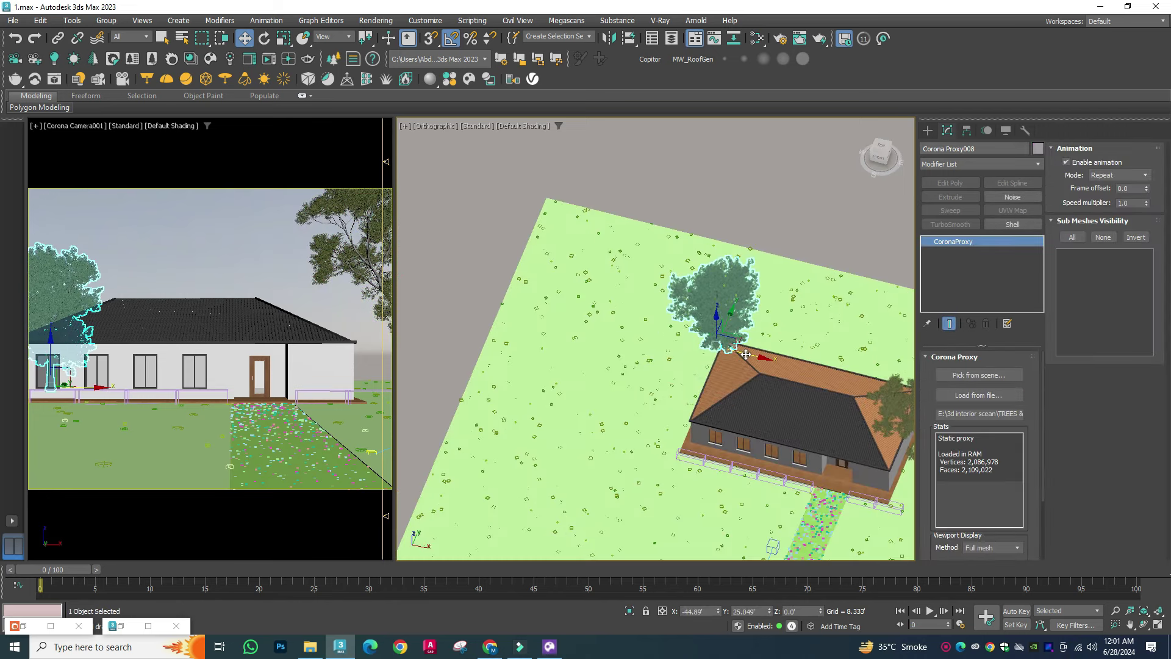
scroll(down, 3)
drag(709, 400, 793, 537)
scroll(down, 3)
click(620, 269)
scroll(down, 3)
drag(620, 270, 763, 348)
click(593, 321)
Step: Place Corona Proxy002 from the tree collection onto the house grounds
scroll(up, 3)
scroll(up, 3)
scroll(down, 3)
scroll(down, 3)
scroll(up, 3)
scroll(down, 3)
scroll(up, 3)
scroll(down, 3)
scroll(down, 3)
scroll(up, 3)
scroll(down, 3)
scroll(up, 3)
click(701, 317)
scroll(down, 3)
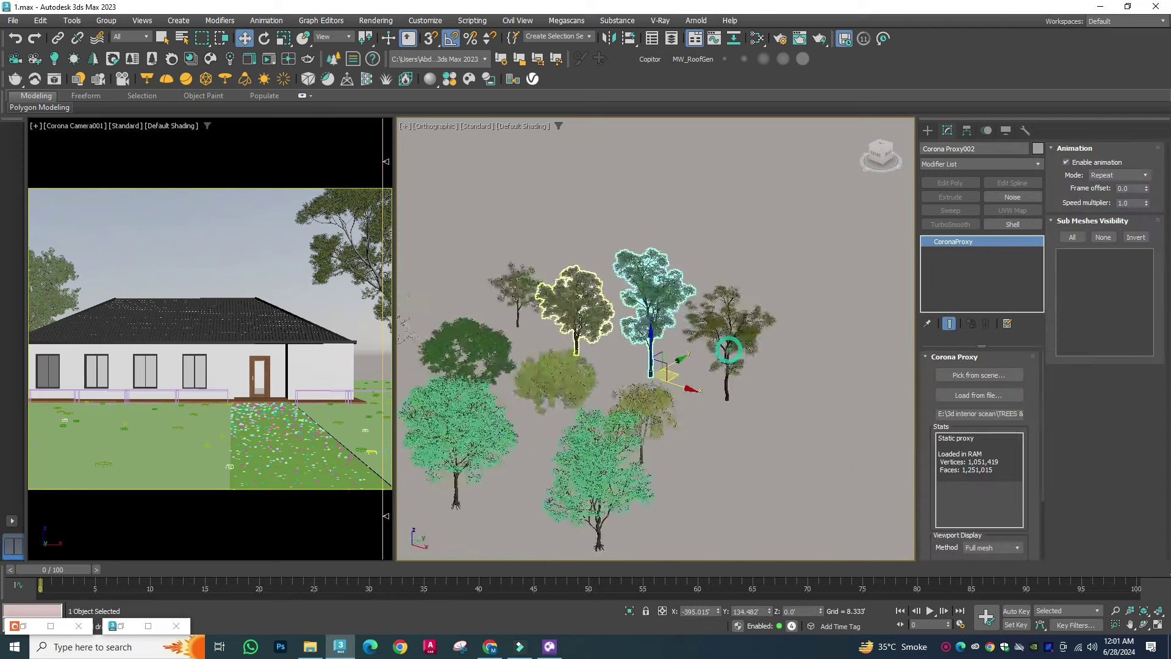
scroll(down, 3)
scroll(down, 3)
drag(630, 339, 731, 450)
scroll(up, 3)
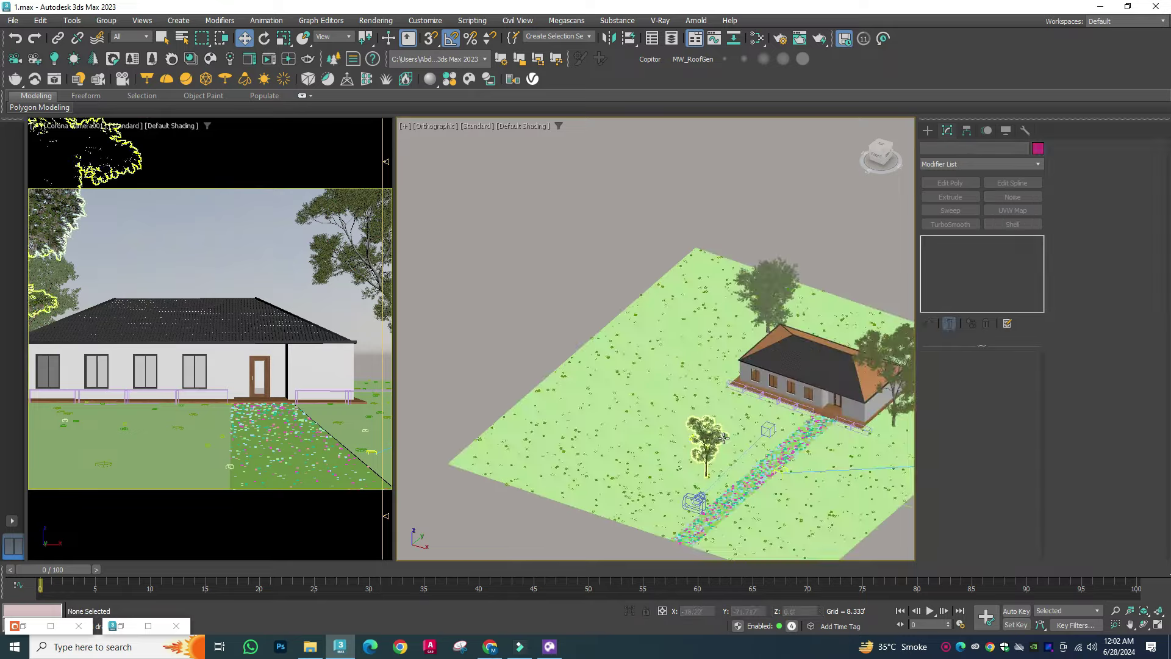
scroll(up, 3)
key(w)
drag(710, 473, 703, 462)
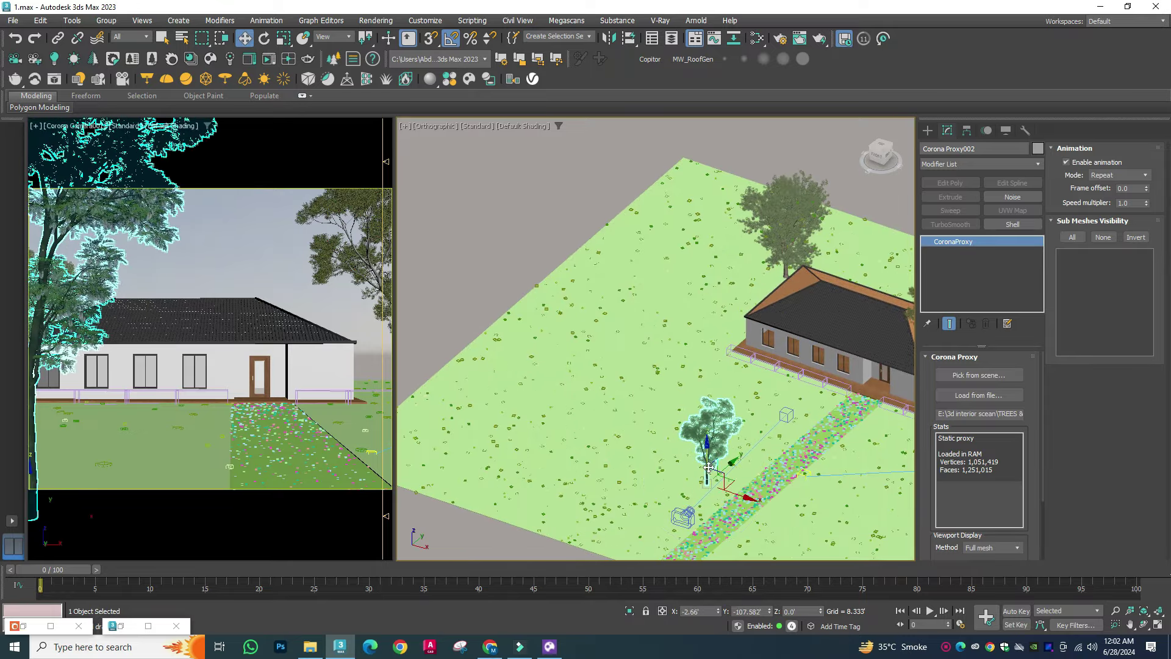
Step: Move the tree behind the house closer to it
click(739, 353)
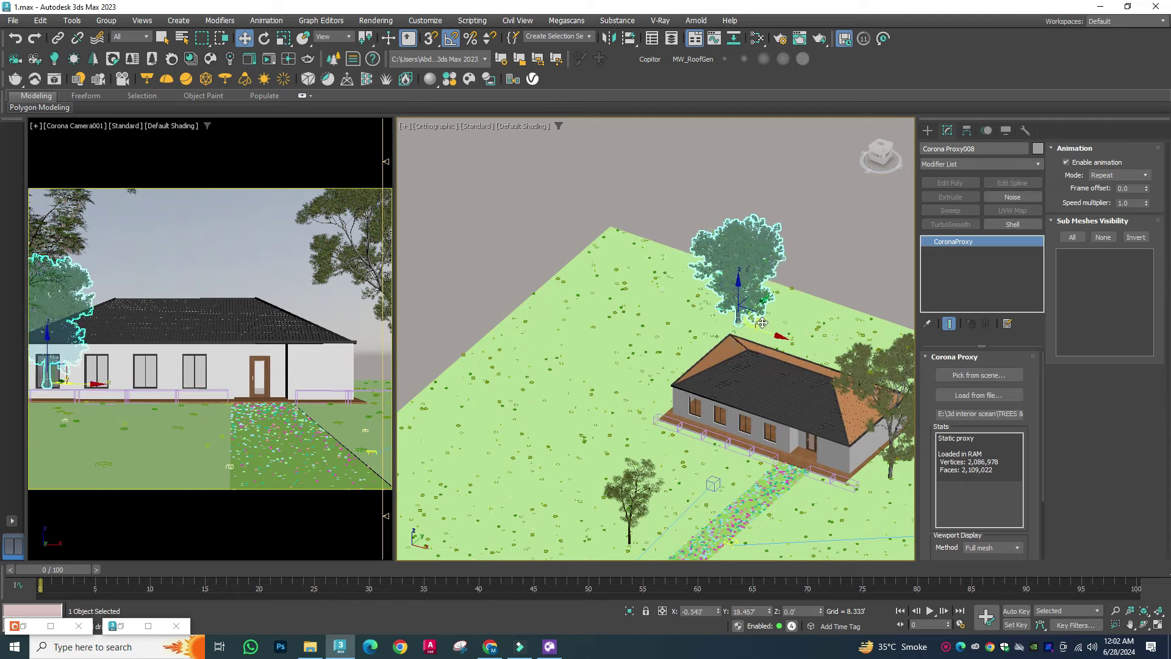
scroll(down, 3)
scroll(up, 3)
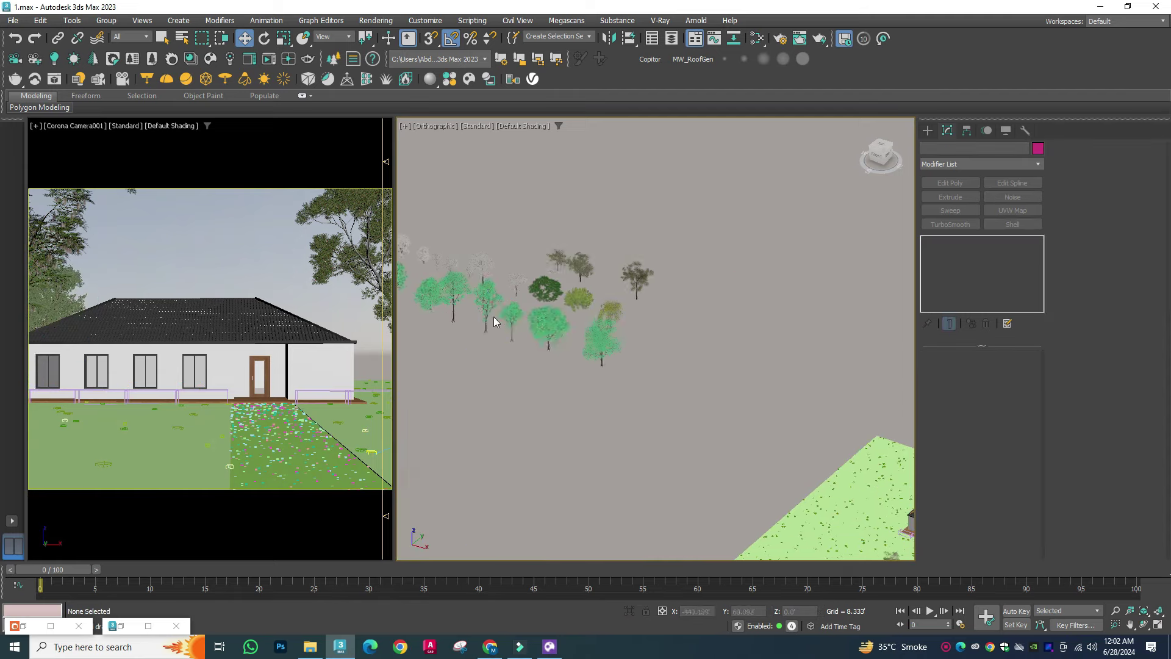
scroll(down, 3)
scroll(down, 3)
drag(716, 427, 732, 431)
scroll(up, 3)
scroll(up, 3)
scroll(up, 3)
Step: Move another tree from the collection next to the house
scroll(down, 3)
click(585, 379)
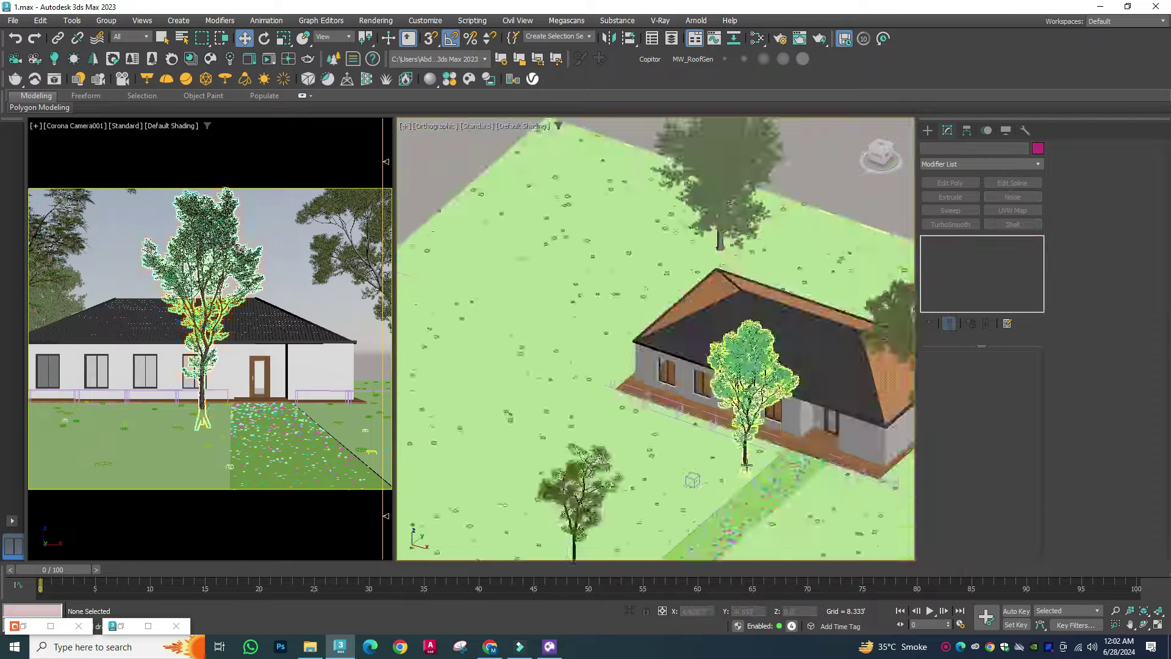
scroll(down, 3)
scroll(up, 3)
click(625, 487)
scroll(up, 3)
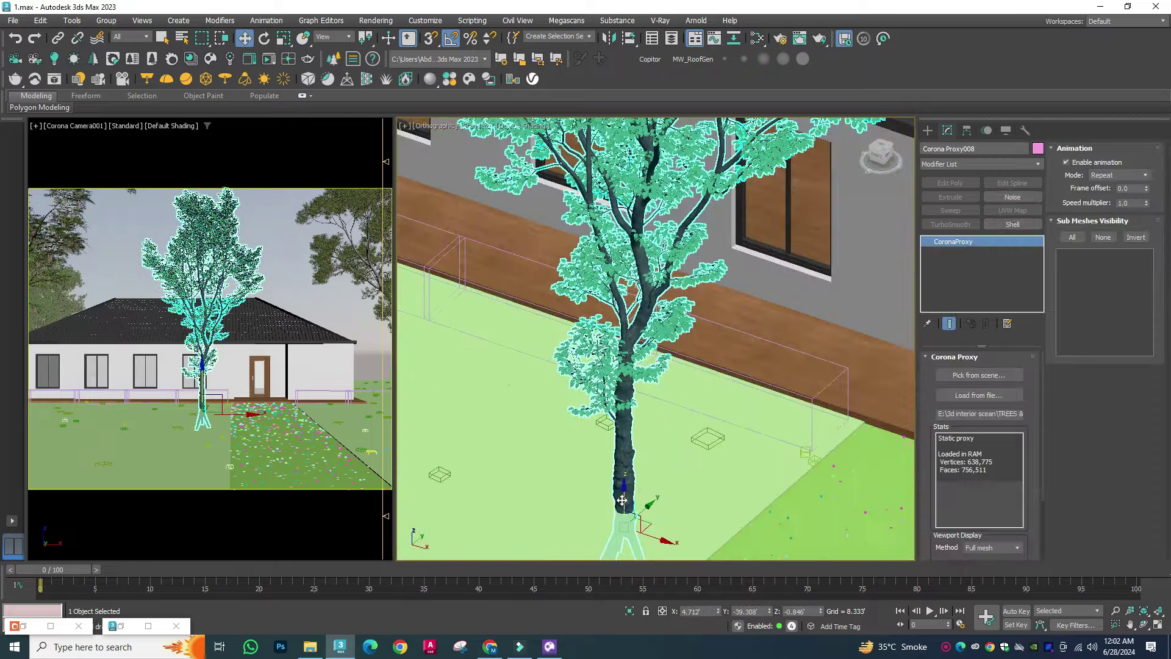
scroll(down, 3)
scroll(down, 3)
click(562, 369)
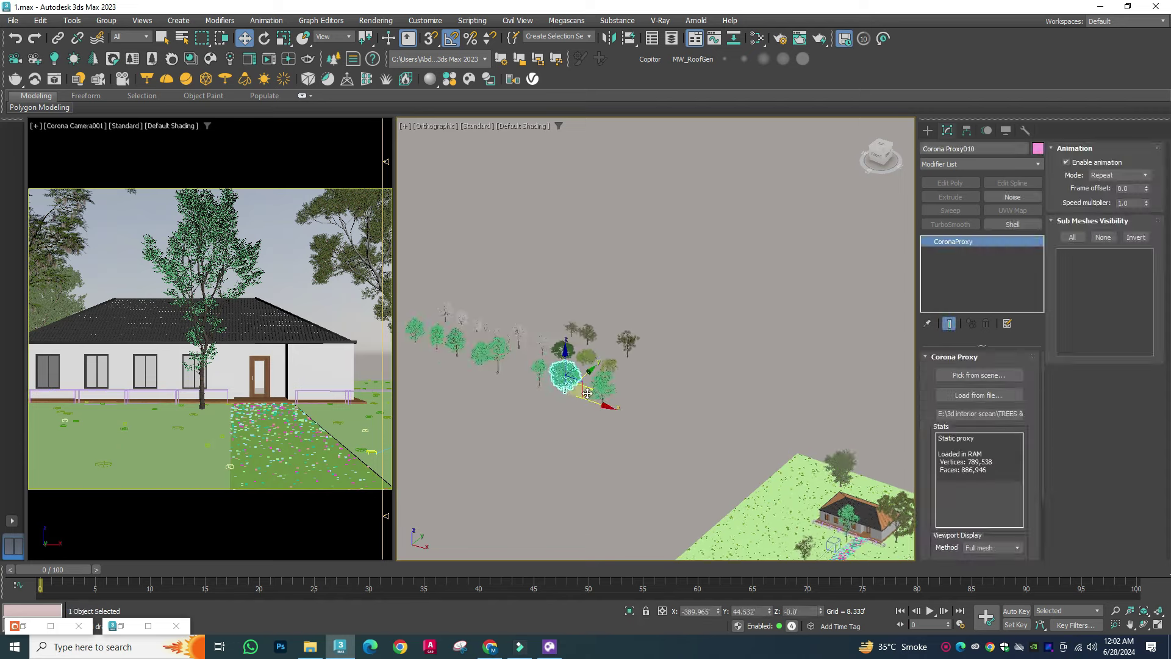
drag(562, 369, 836, 469)
Step: Place two more collection trees beside the house
scroll(up, 3)
scroll(down, 3)
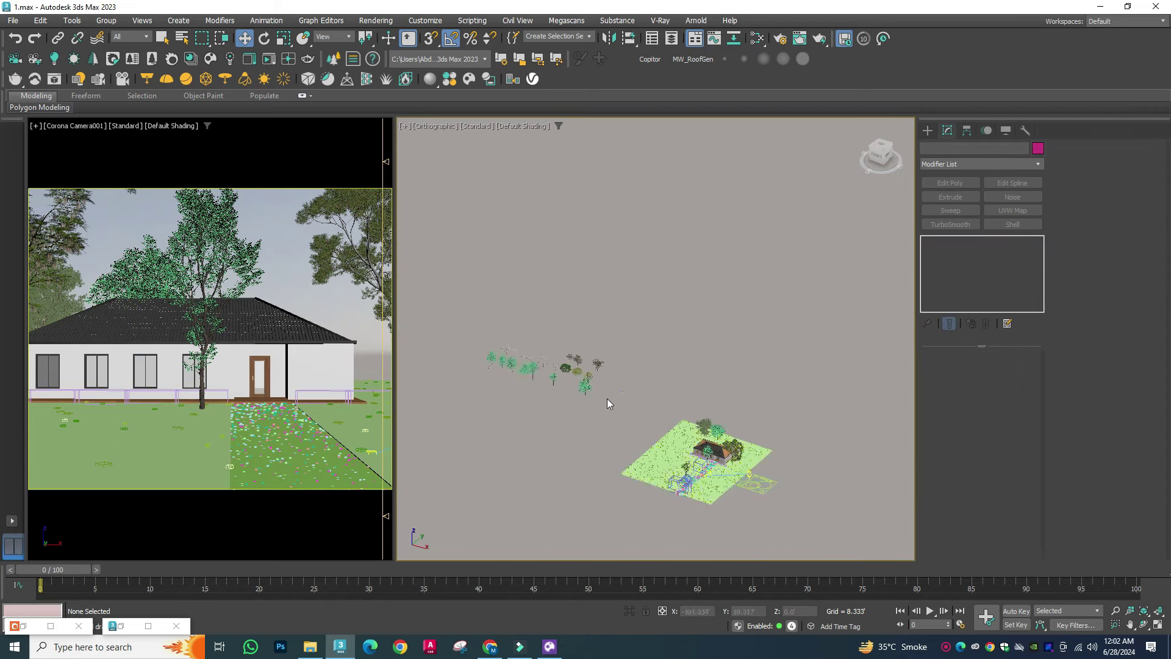
scroll(up, 3)
click(638, 436)
drag(669, 452, 884, 524)
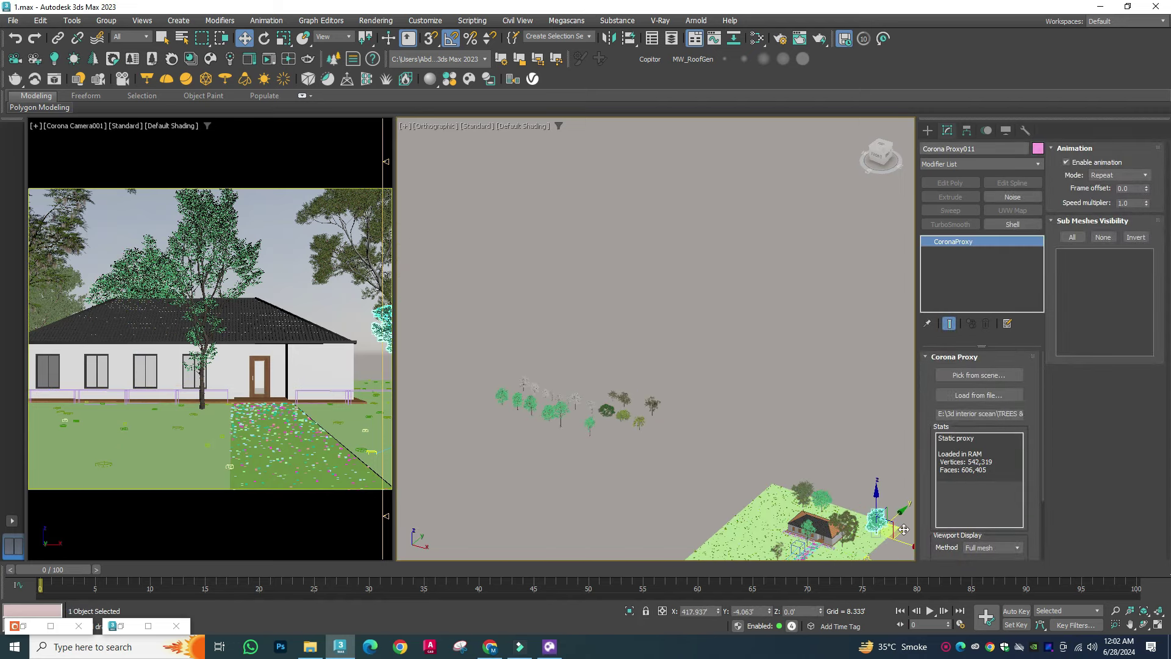
scroll(up, 3)
scroll(down, 3)
scroll(up, 3)
click(692, 358)
scroll(down, 3)
scroll(up, 3)
scroll(up, 3)
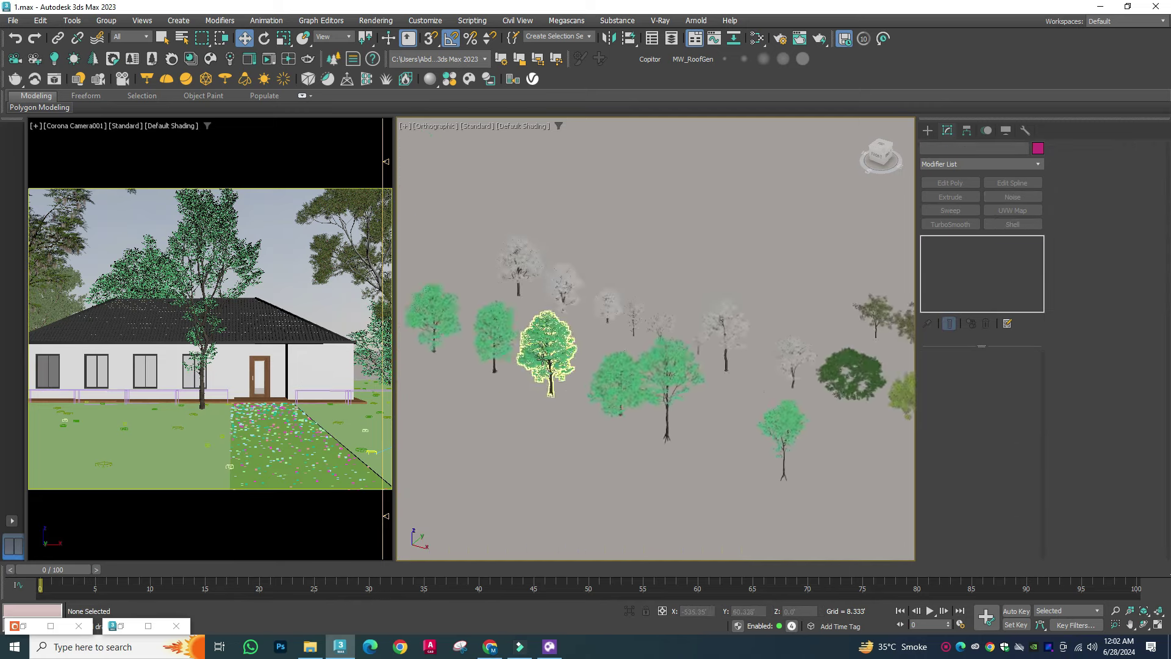
click(542, 358)
scroll(down, 3)
drag(536, 340, 769, 472)
Step: Move the slender tree beside the left tree near the path
scroll(up, 3)
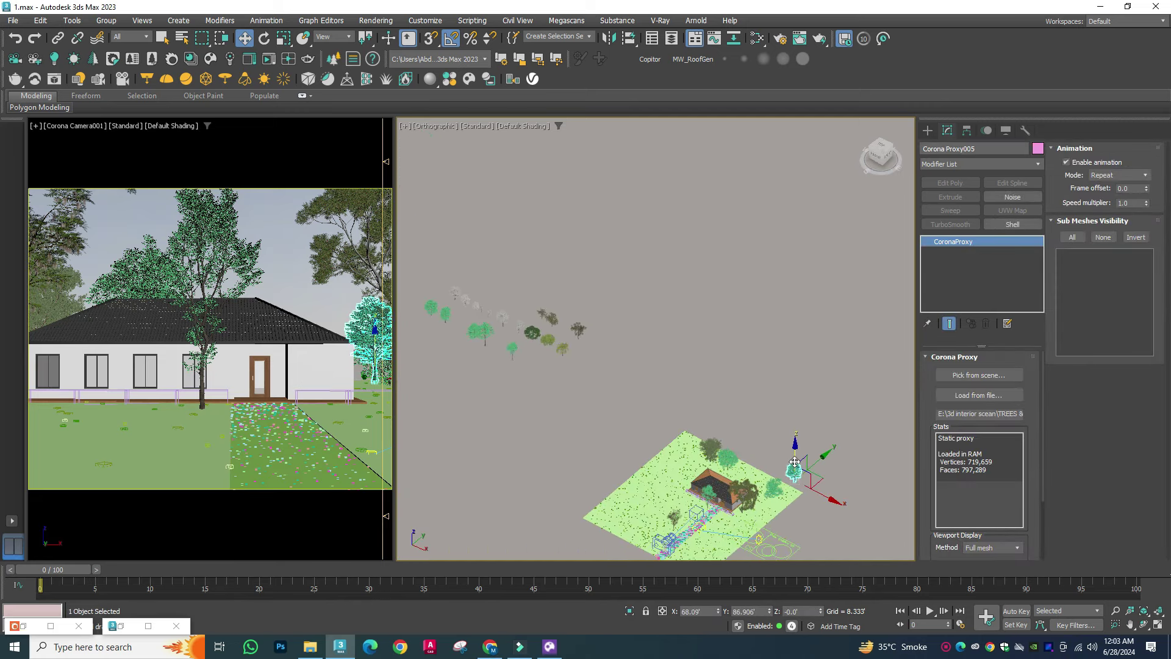
click(696, 430)
scroll(down, 3)
scroll(up, 3)
click(698, 405)
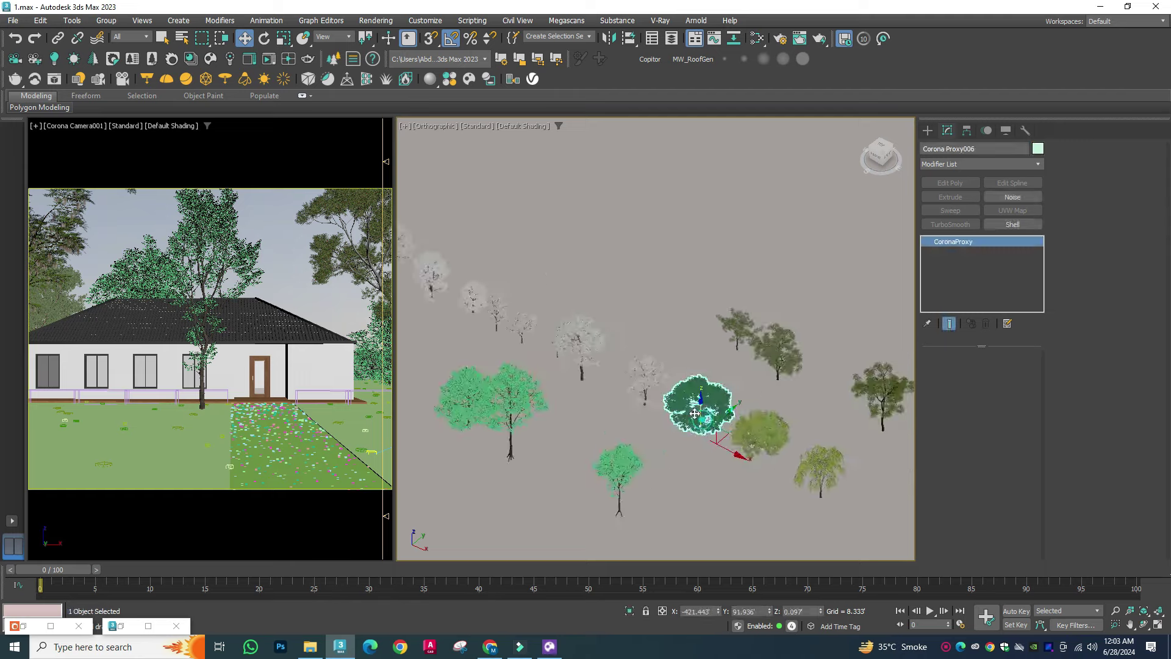
scroll(up, 3)
scroll(up, 3)
click(641, 405)
click(528, 390)
scroll(down, 3)
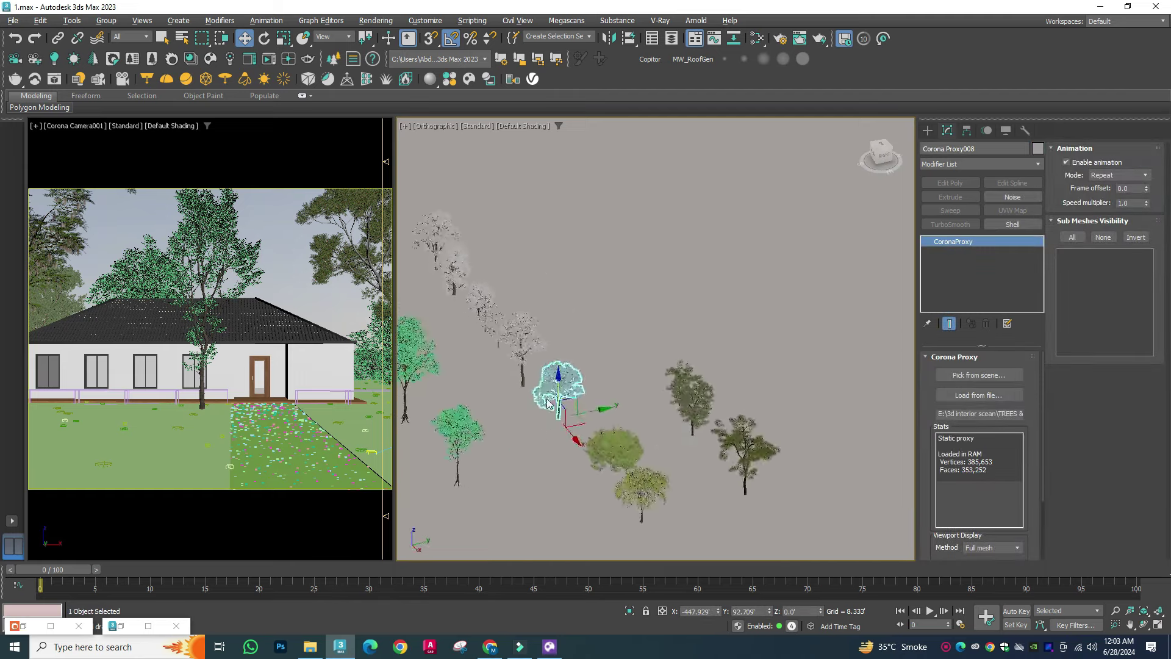
scroll(up, 3)
scroll(down, 3)
scroll(up, 3)
click(616, 405)
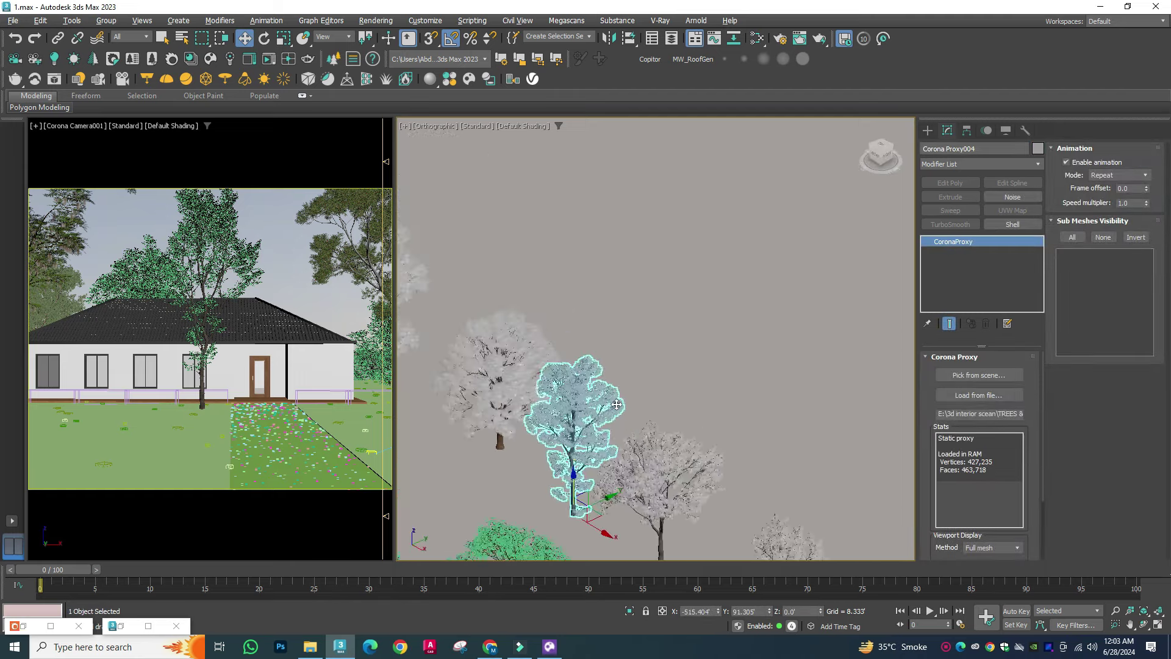
scroll(down, 3)
scroll(down, 3)
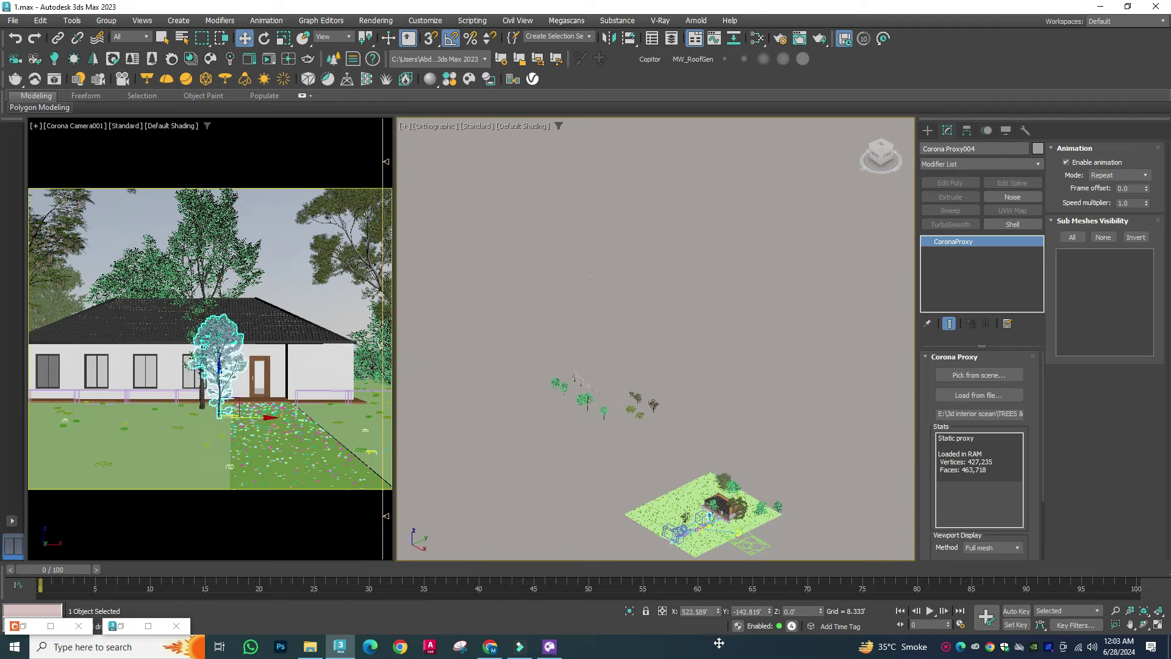
scroll(up, 3)
scroll(up, 3)
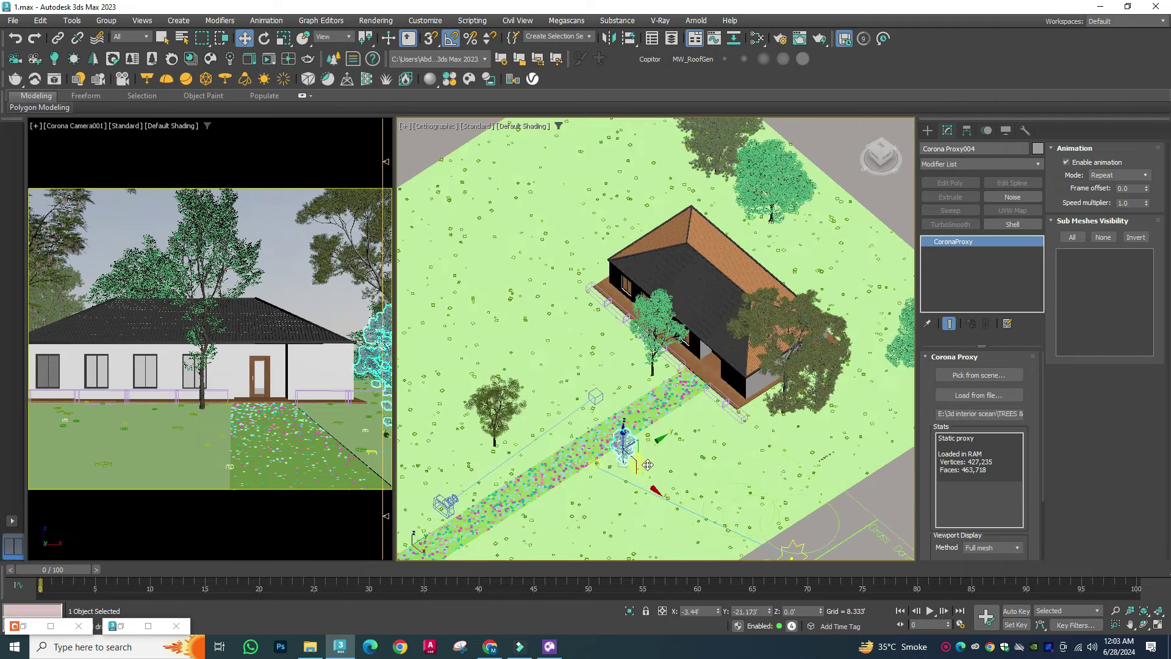
drag(633, 460, 536, 439)
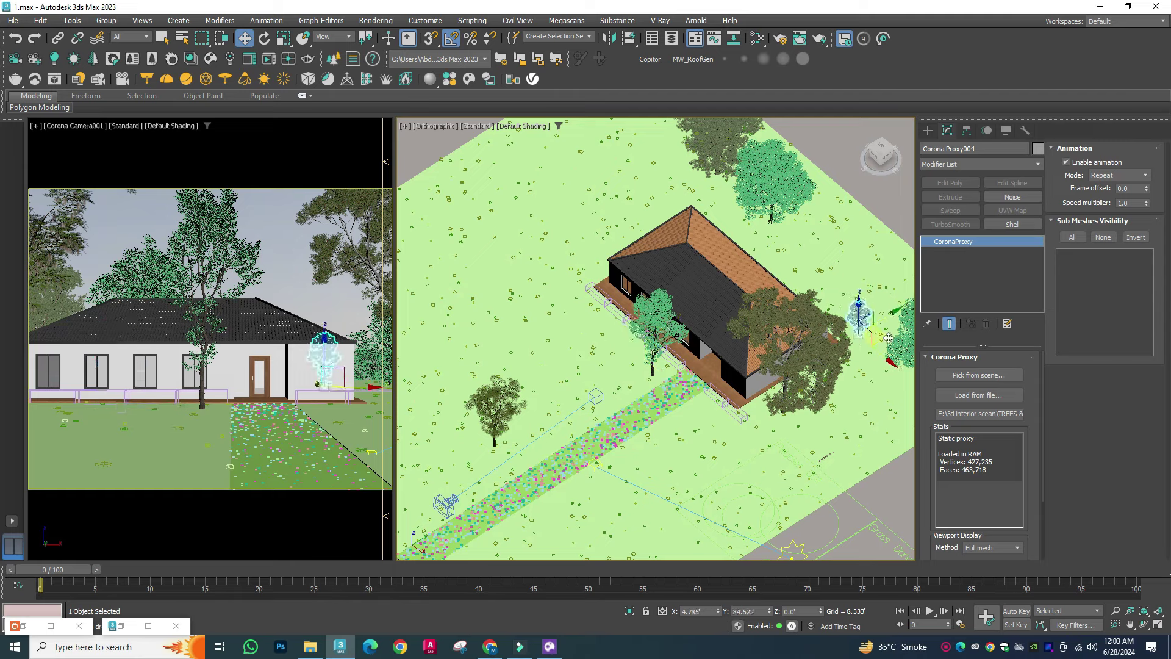
Step: Select a tree proxy on the lawn and try repositioning it
scroll(up, 3)
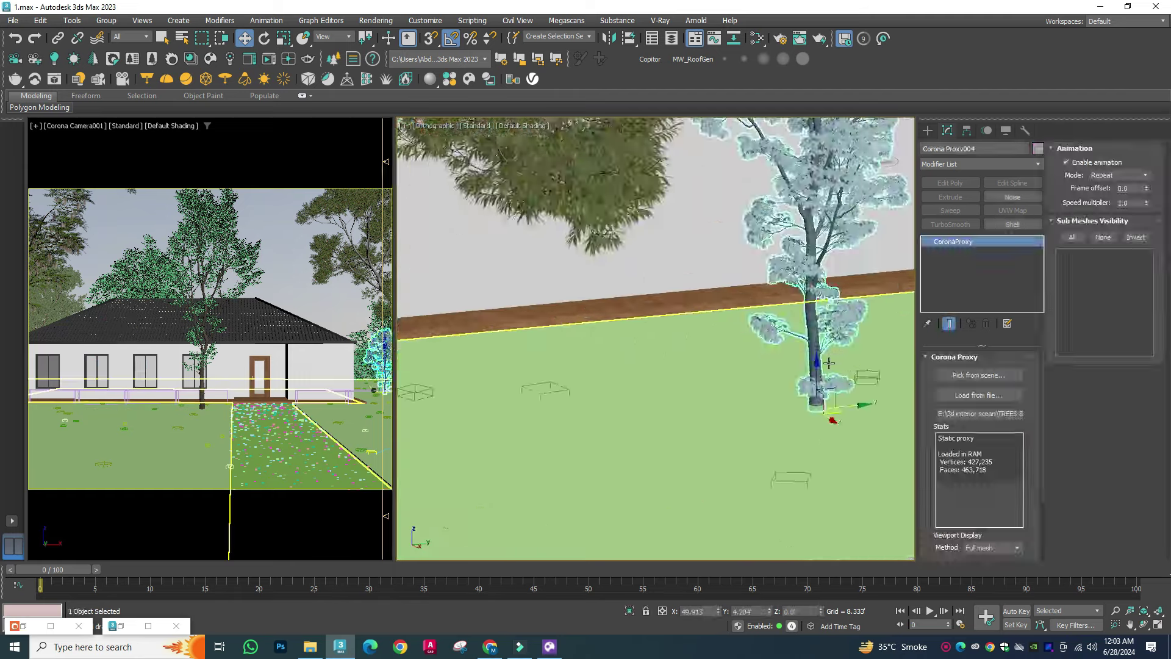
scroll(down, 3)
click(701, 427)
scroll(up, 3)
click(650, 310)
scroll(down, 3)
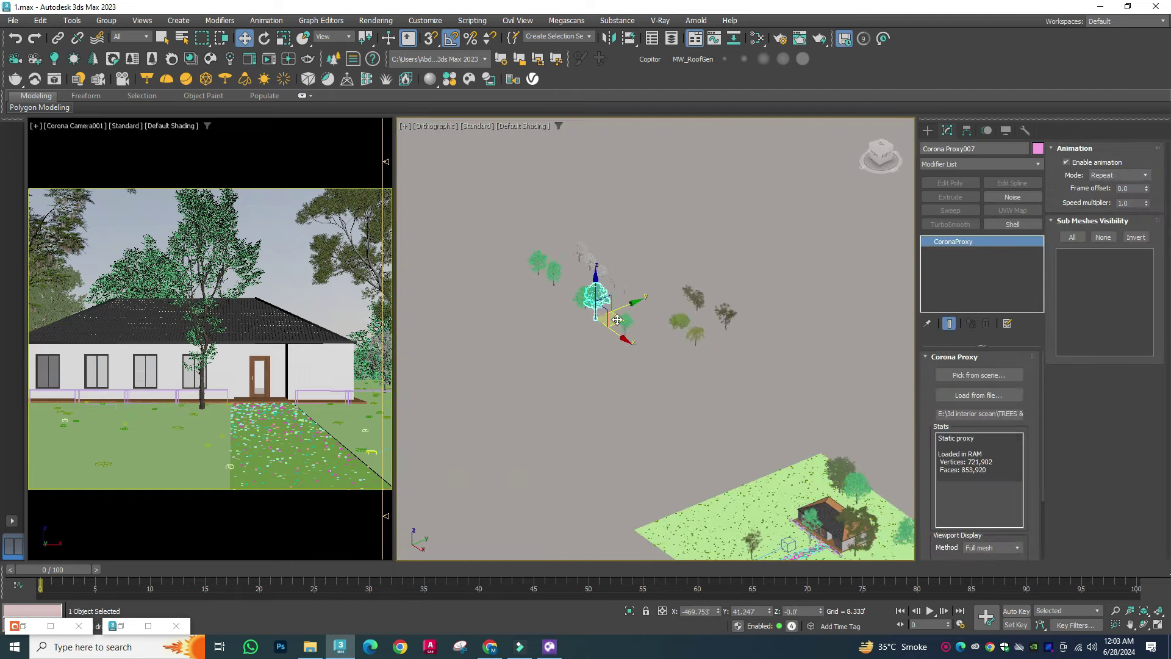
scroll(down, 3)
scroll(up, 3)
click(559, 302)
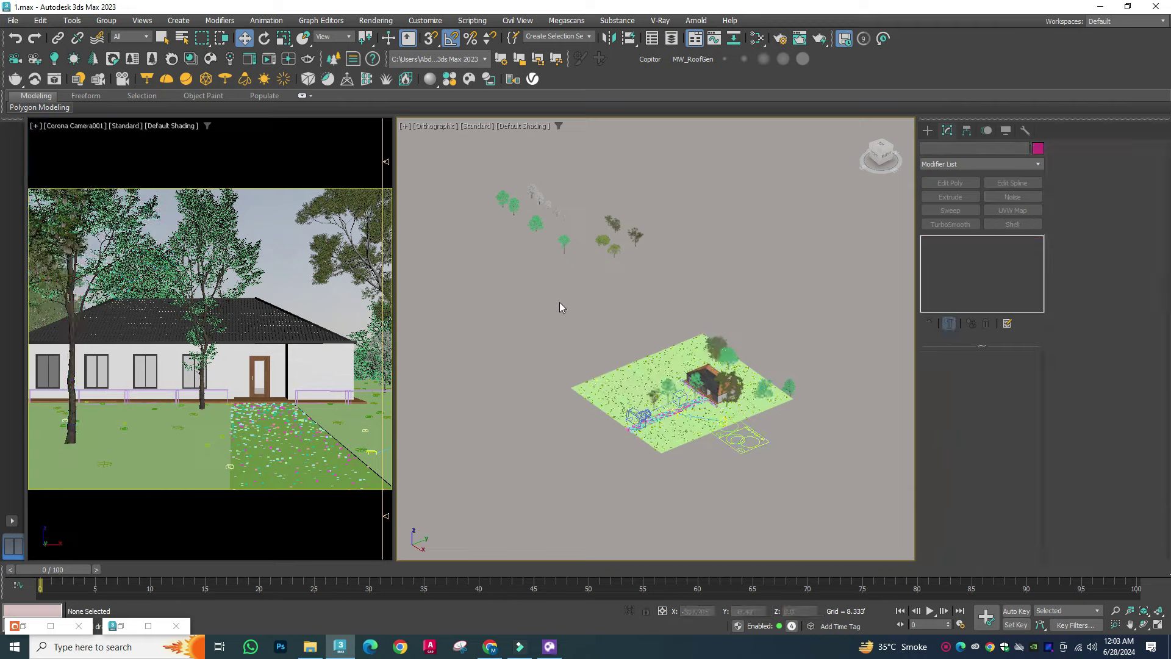
scroll(up, 3)
scroll(down, 3)
click(665, 407)
scroll(up, 3)
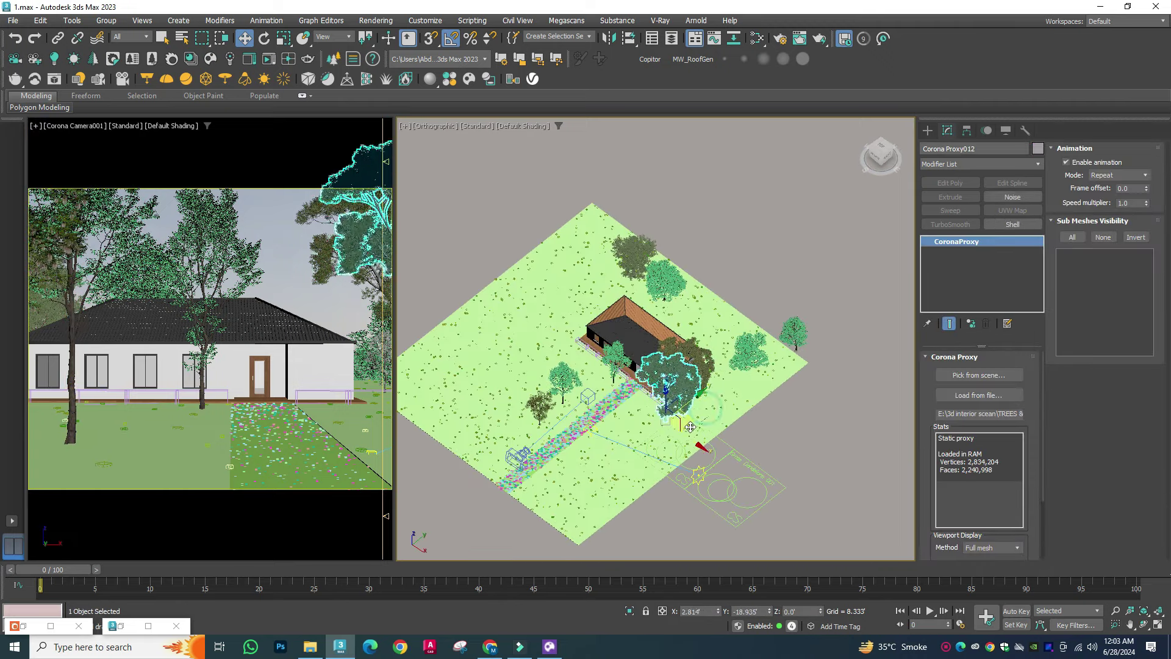
drag(671, 494, 751, 452)
key(Escape)
scroll(up, 3)
Step: Add a CoronaSky environment to the Corona Sun and start the interactive render
click(709, 471)
click(978, 403)
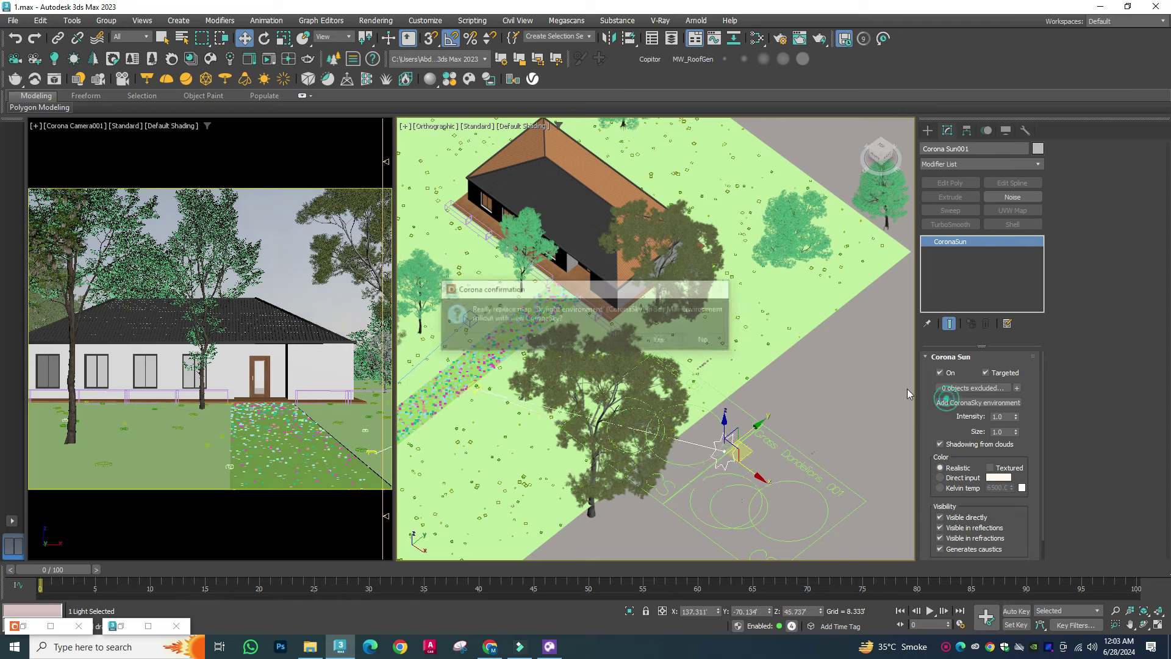
click(868, 413)
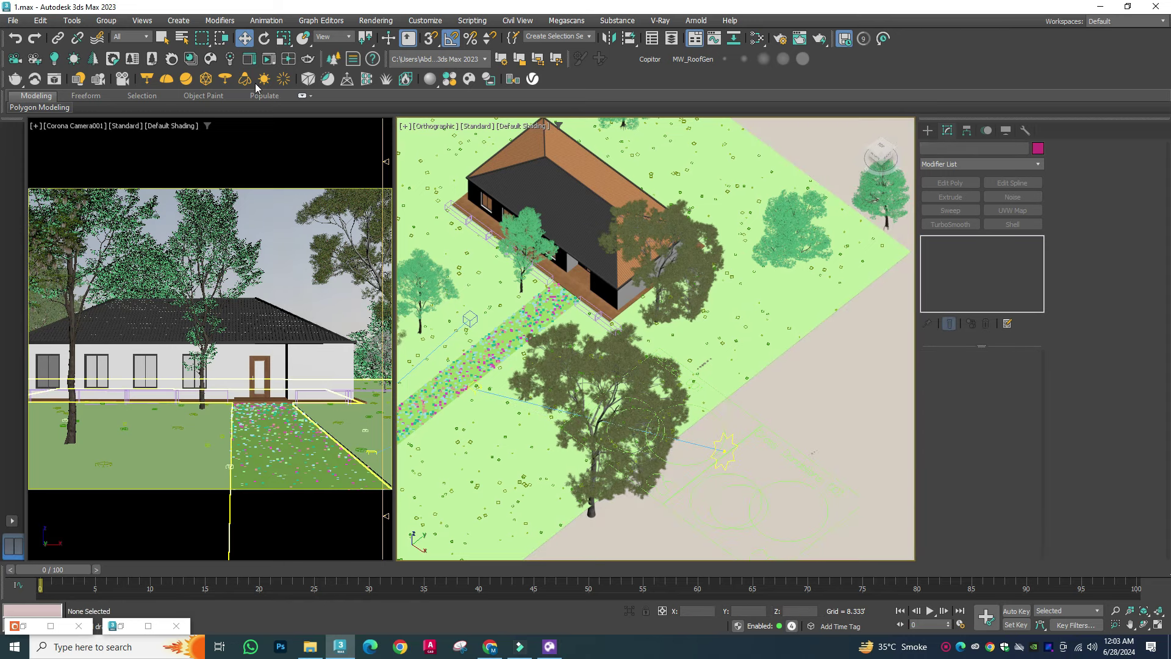
click(268, 59)
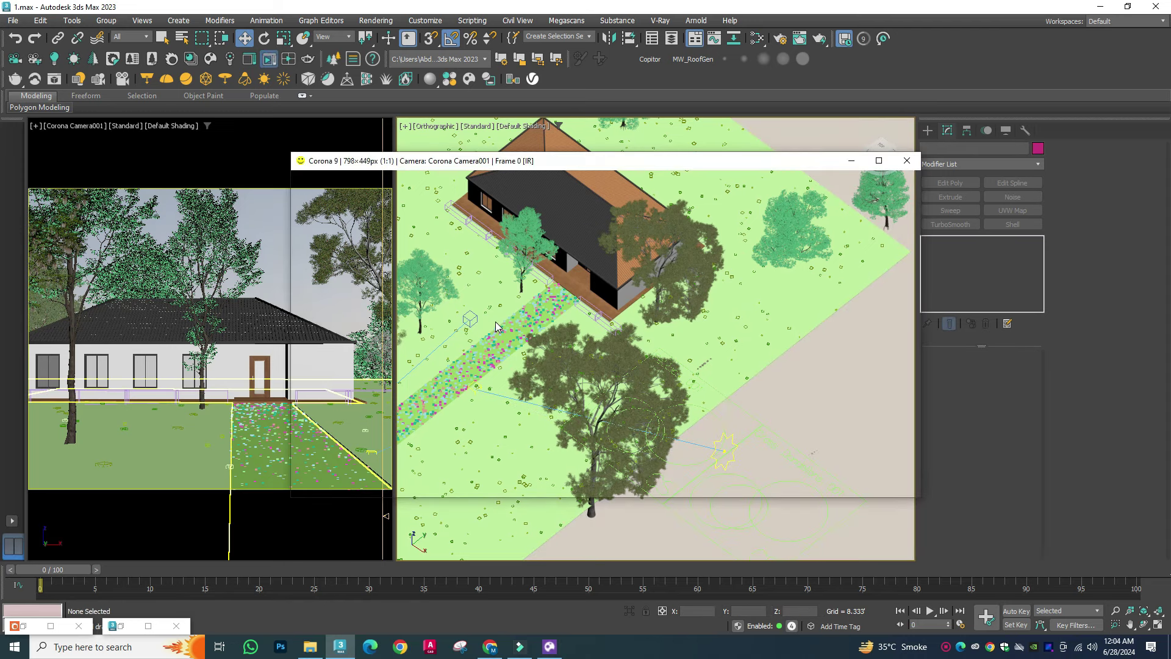
Step: Import the Boxwood 002 shrub from Chaos Cosmos Shrubs & bushes
click(549, 646)
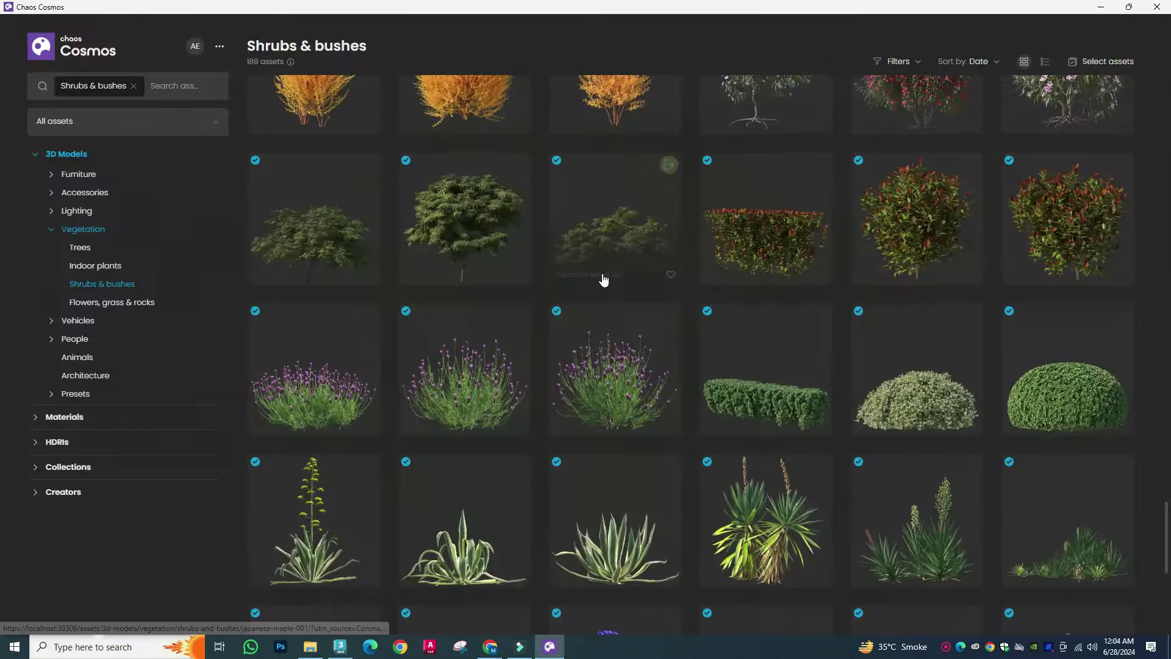
scroll(down, 3)
scroll(down, 3)
scroll(down, 3)
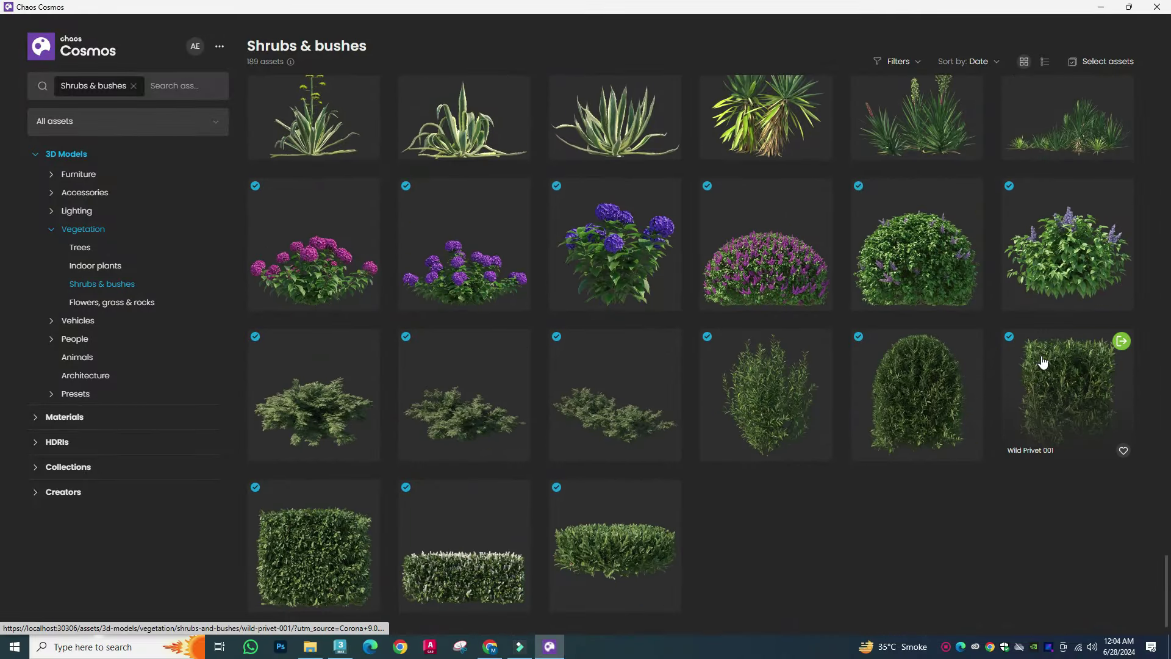
scroll(up, 3)
scroll(down, 3)
scroll(up, 3)
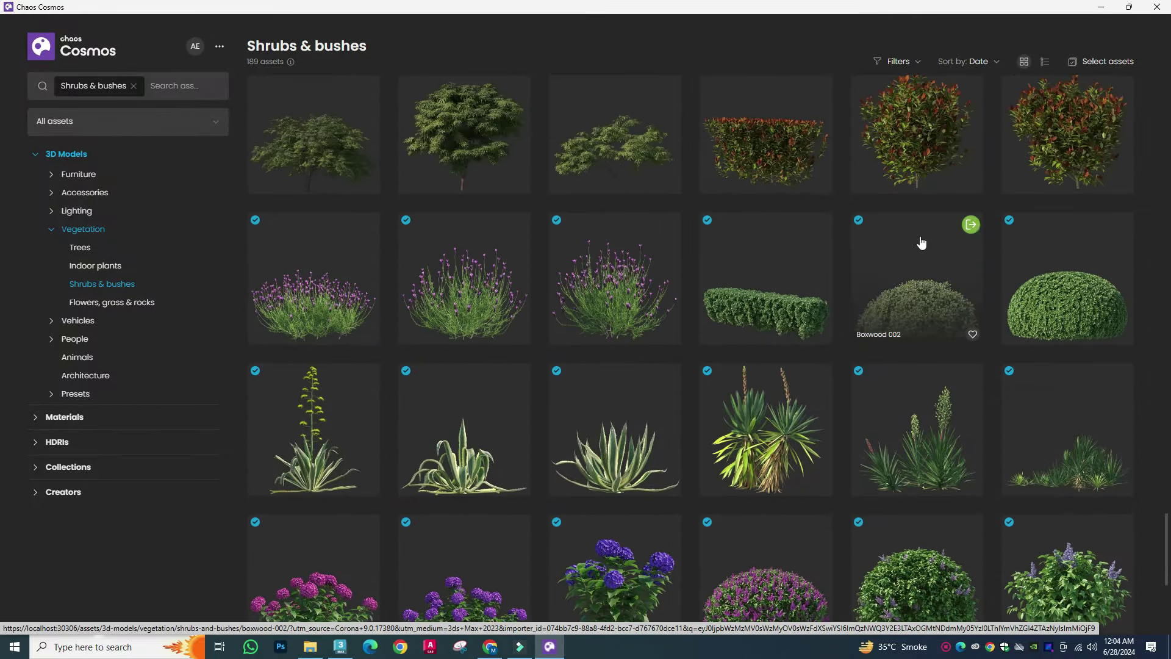
click(969, 225)
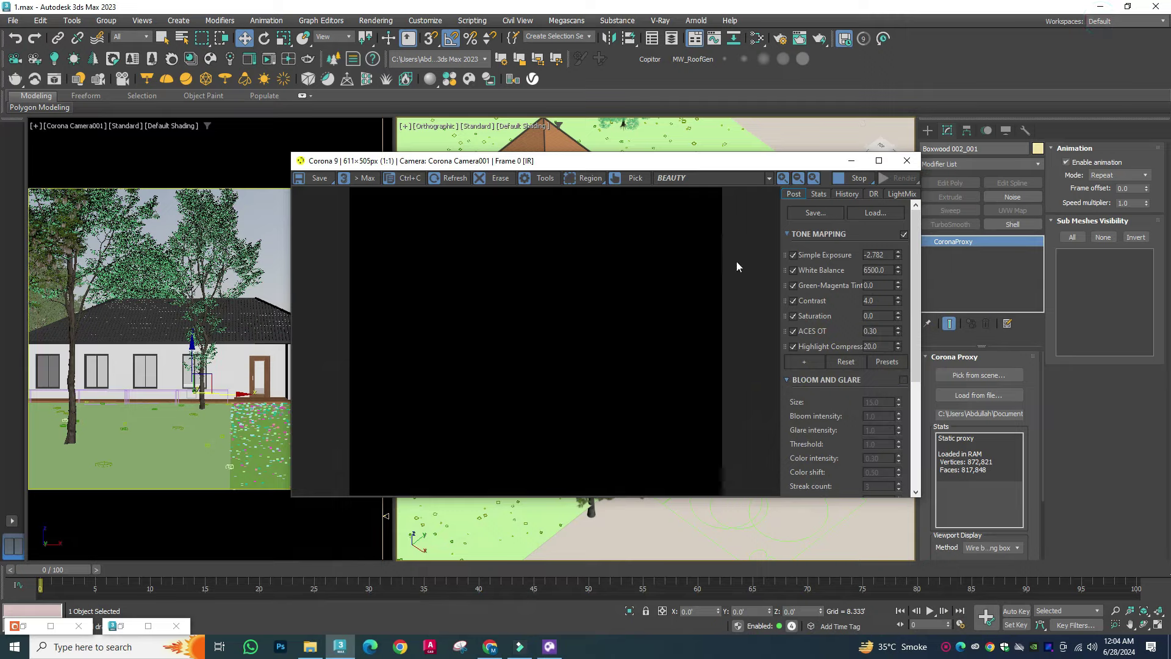
Step: Shift+drag Boxwood 002 to make a first copy along the house front
drag(610, 160, 261, 83)
drag(732, 336, 768, 427)
scroll(up, 3)
scroll(up, 3)
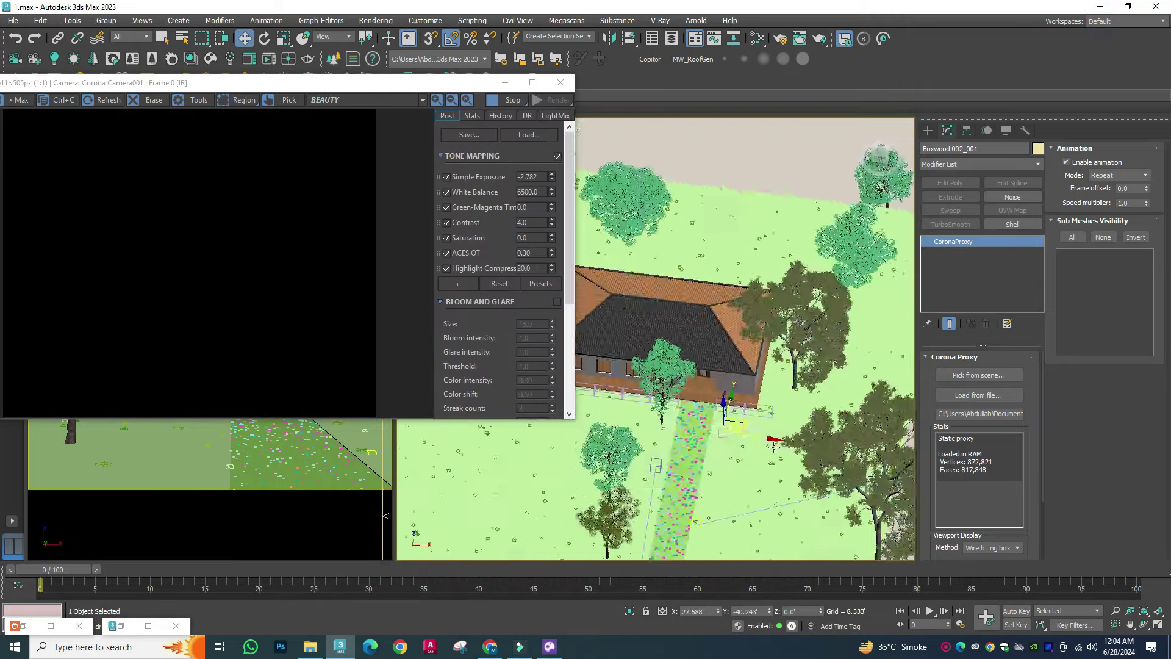
scroll(up, 3)
key(y)
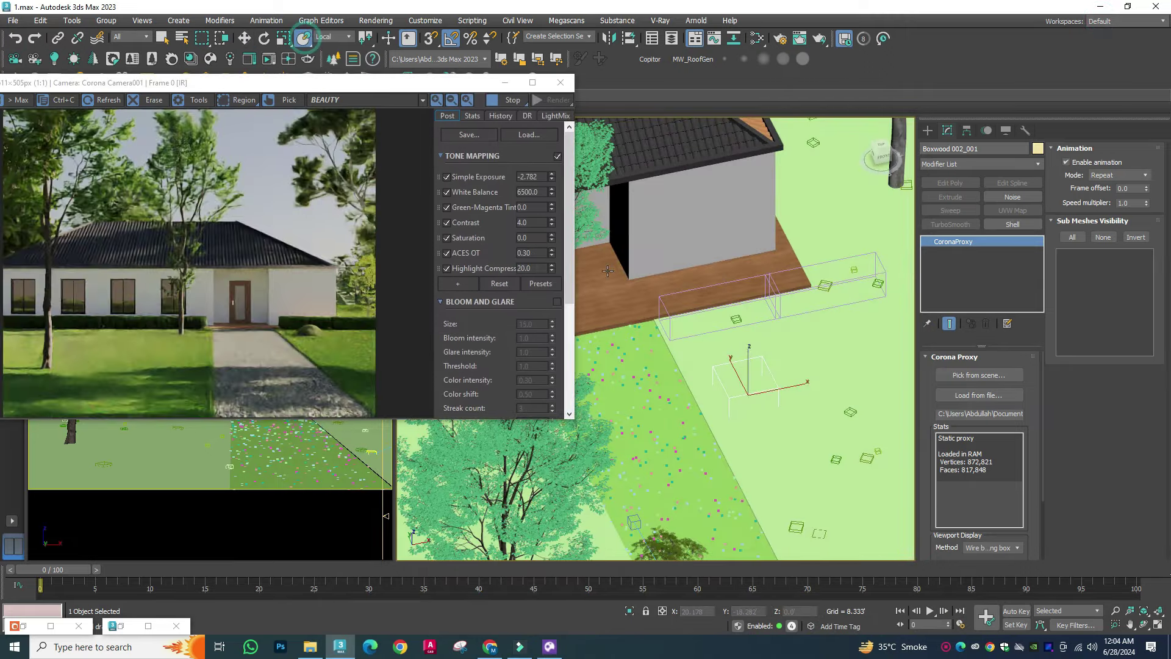
key(w)
scroll(down, 3)
drag(720, 437, 747, 430)
click(562, 376)
Step: Add another boxwood copy and slide it further along the house front
scroll(up, 3)
drag(769, 540, 756, 530)
click(634, 374)
scroll(down, 3)
scroll(up, 3)
key(r)
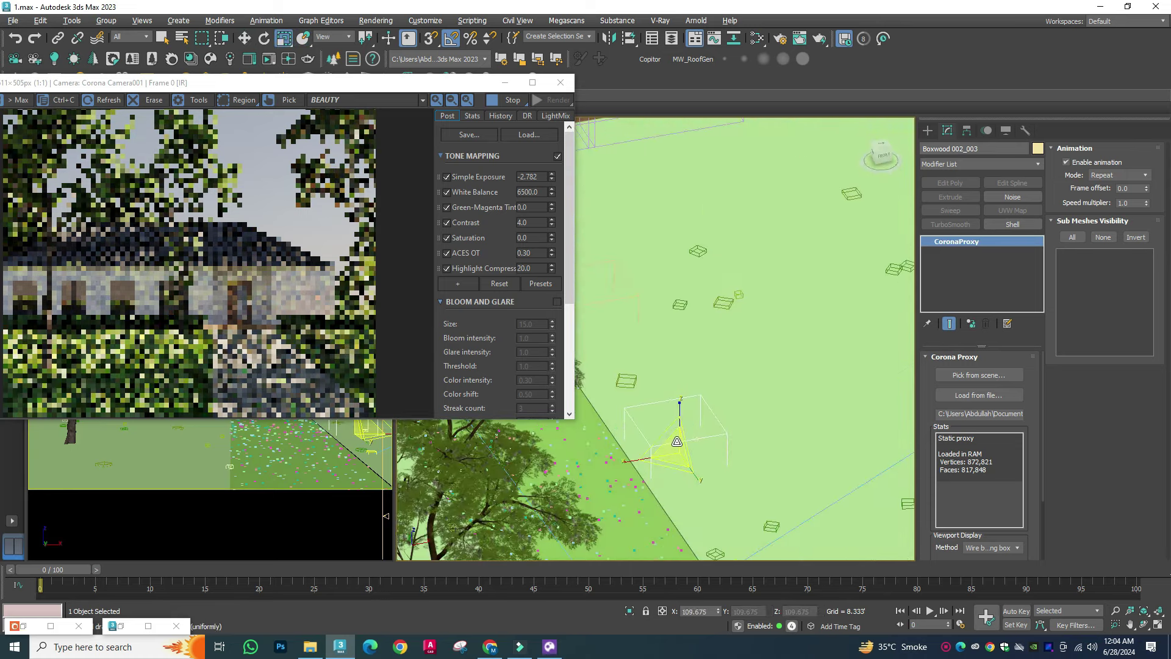
key(w)
scroll(down, 3)
scroll(down, 3)
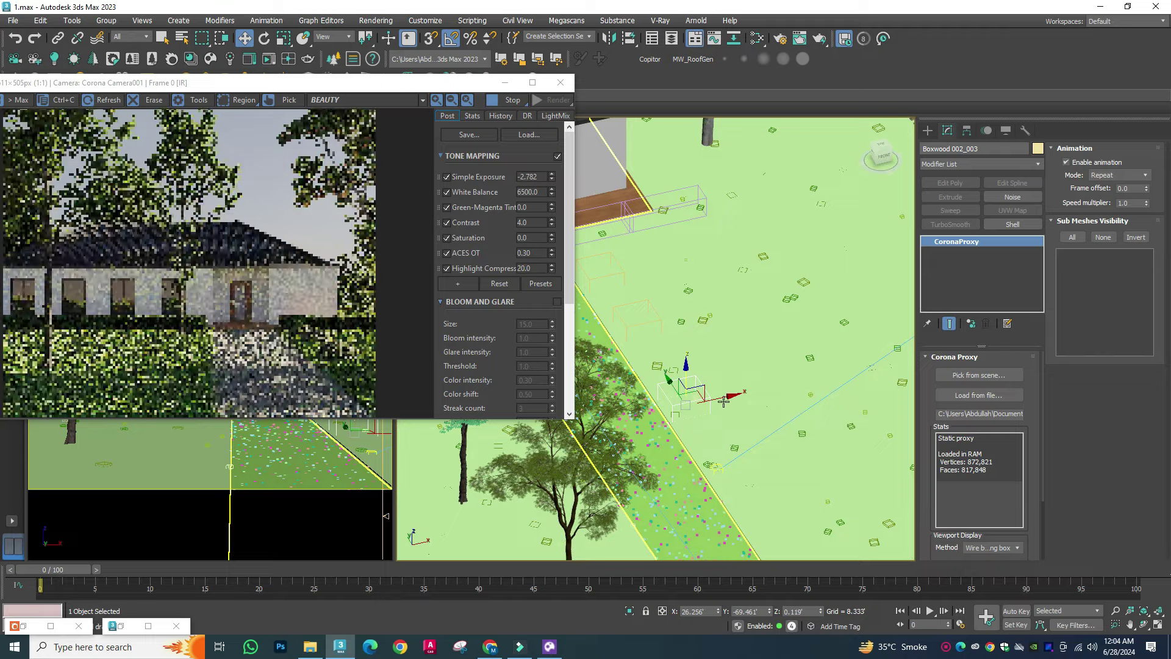
drag(724, 401, 781, 479)
scroll(up, 3)
click(690, 368)
drag(693, 391, 691, 414)
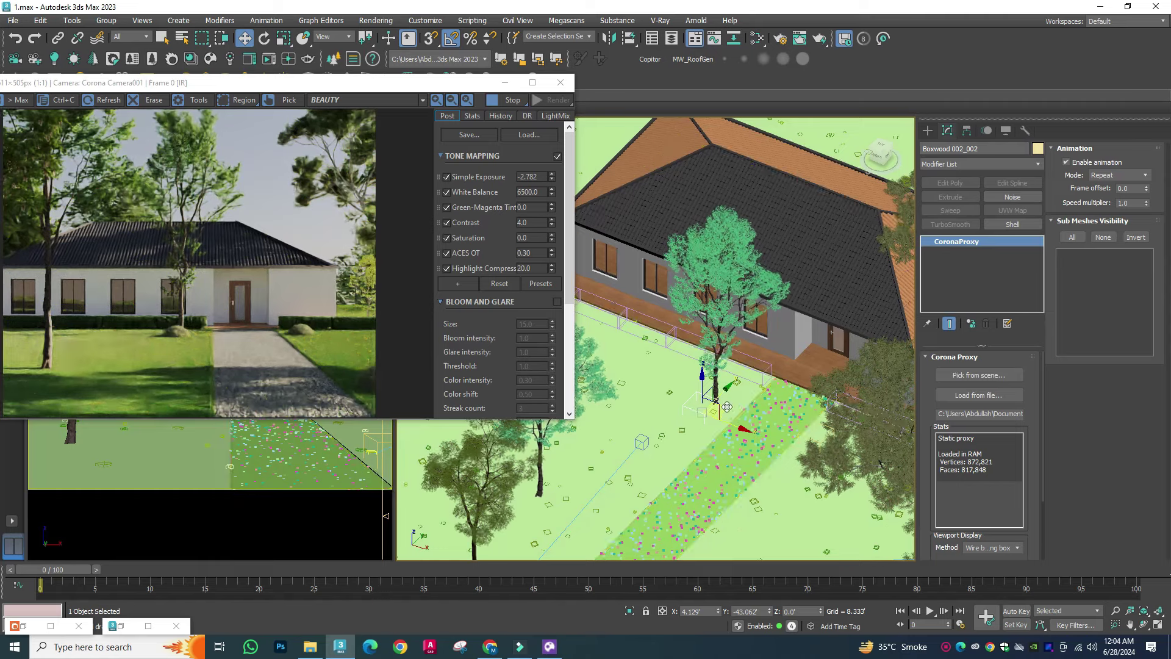
Step: Clone the large tree beside the house as an instance onto the lawn
scroll(down, 3)
scroll(up, 3)
click(805, 482)
drag(814, 493, 793, 464)
key(Escape)
scroll(down, 3)
drag(732, 329, 751, 339)
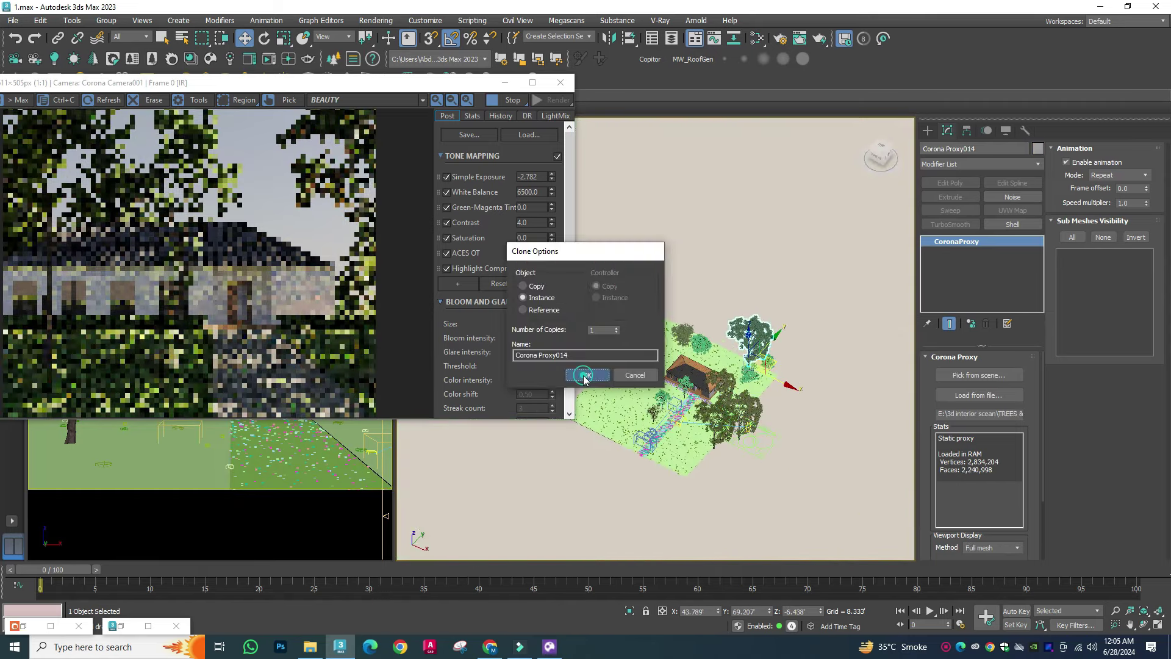
click(584, 375)
Step: Clear the selection and move the Corona render window to the top
scroll(up, 3)
scroll(up, 3)
scroll(up, 3)
scroll(up, 3)
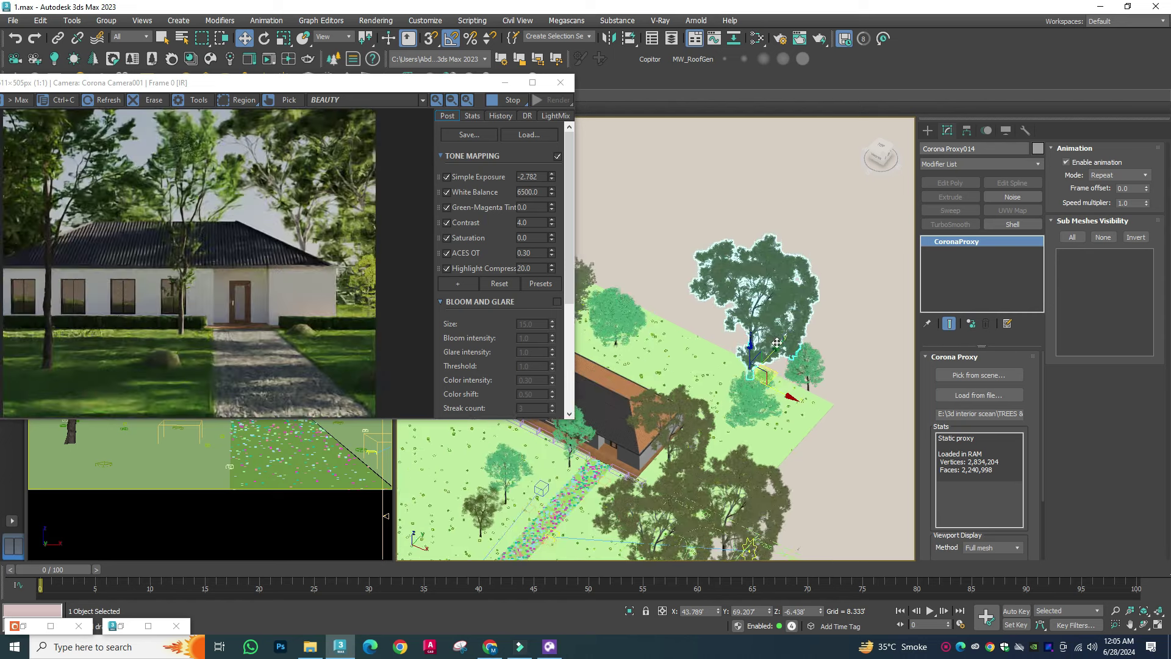
scroll(down, 3)
click(781, 342)
drag(305, 82, 438, 58)
Step: Set Corona tone mapping to exposure -2.206, Contrast 3.0 and Highlight Compress 2.0
drag(684, 151, 685, 112)
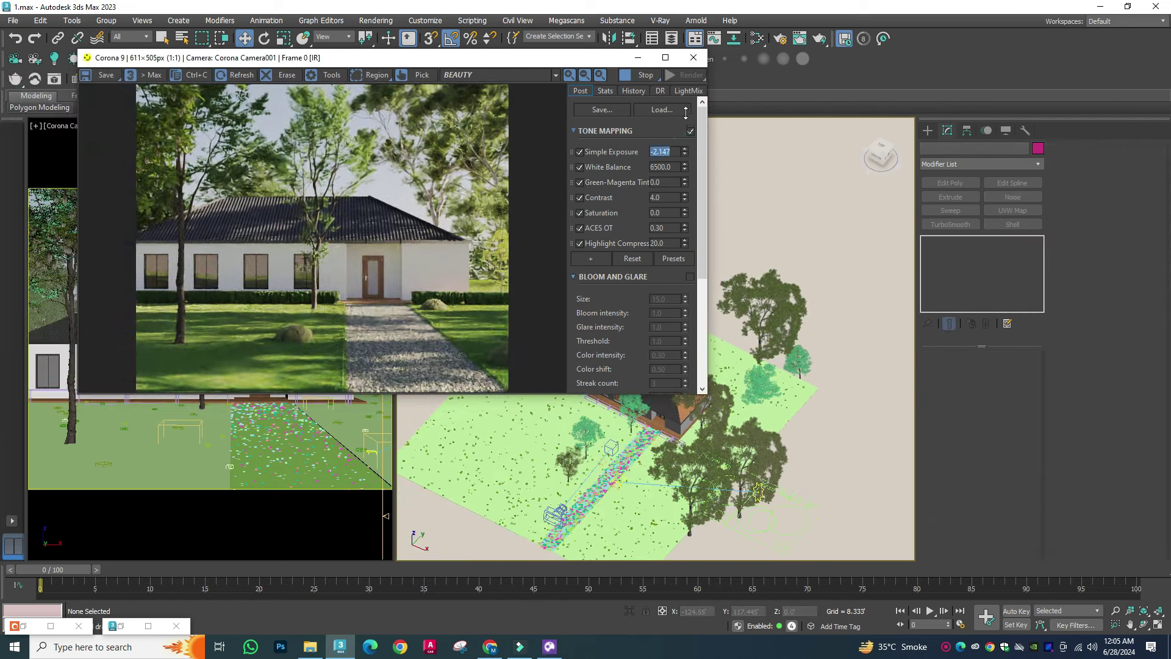
click(661, 197)
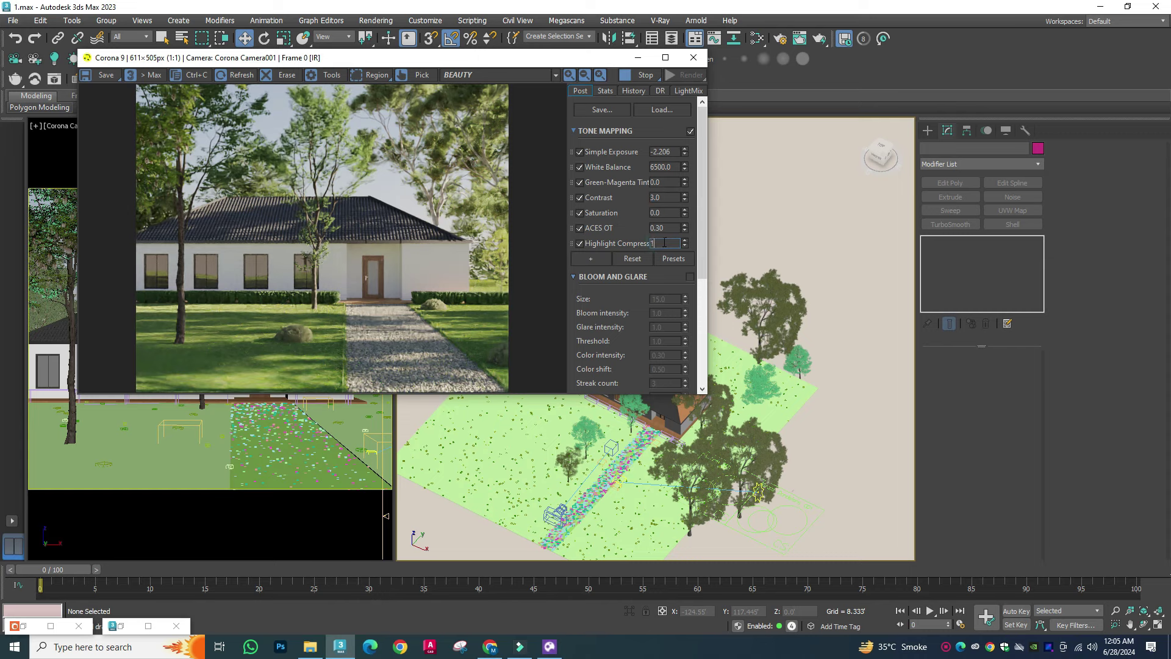
click(664, 243)
text(52)
key(Return)
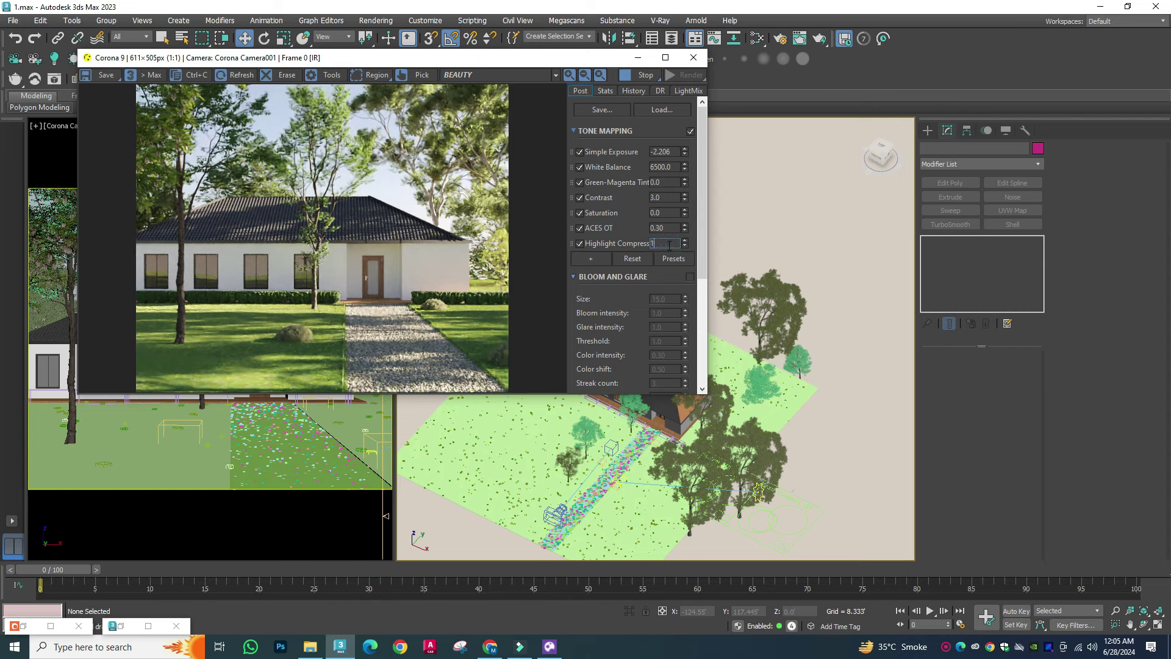
key(Return)
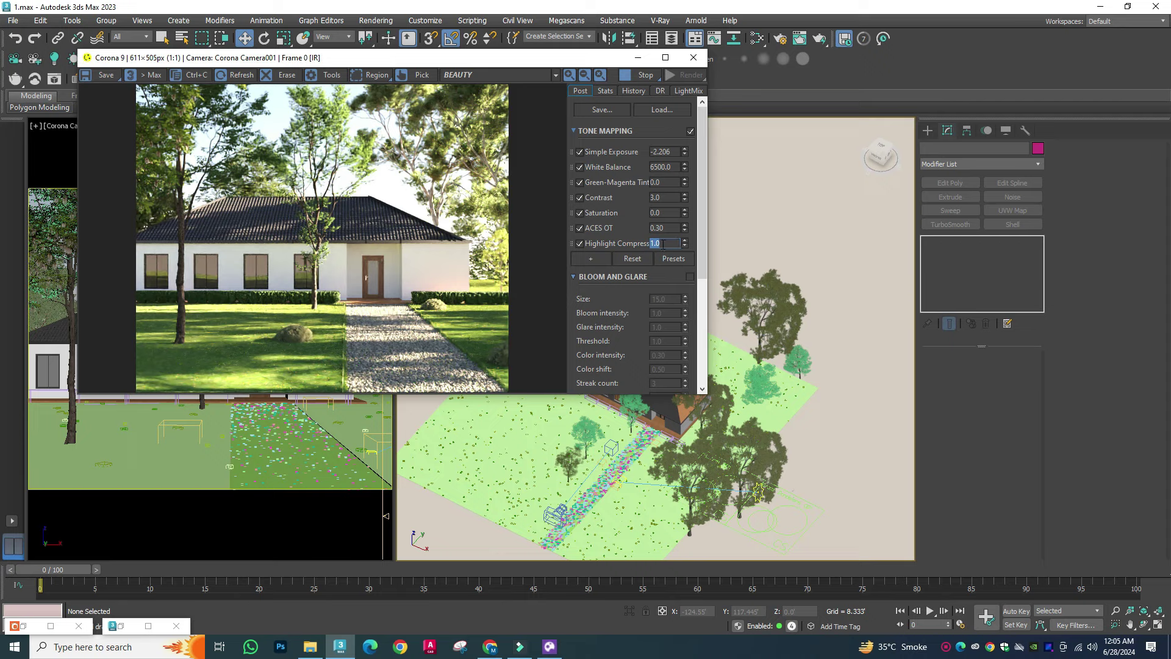
text(2)
key(Return)
Step: Move a spare tree proxy toward the lawn
drag(673, 57, 670, 81)
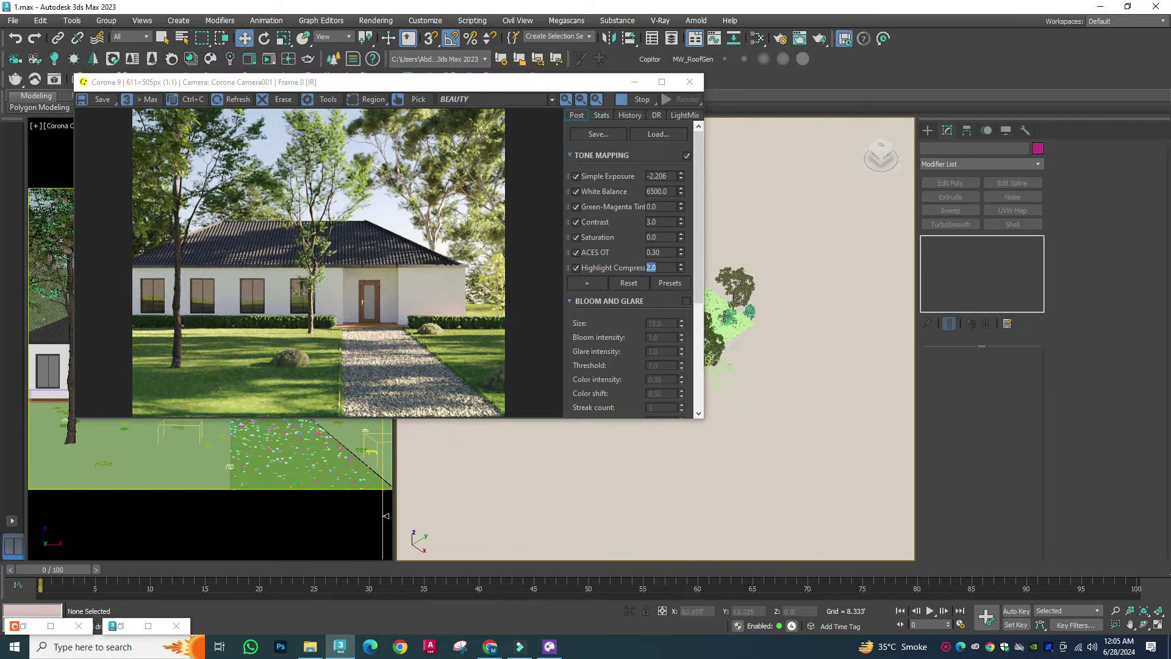
scroll(down, 3)
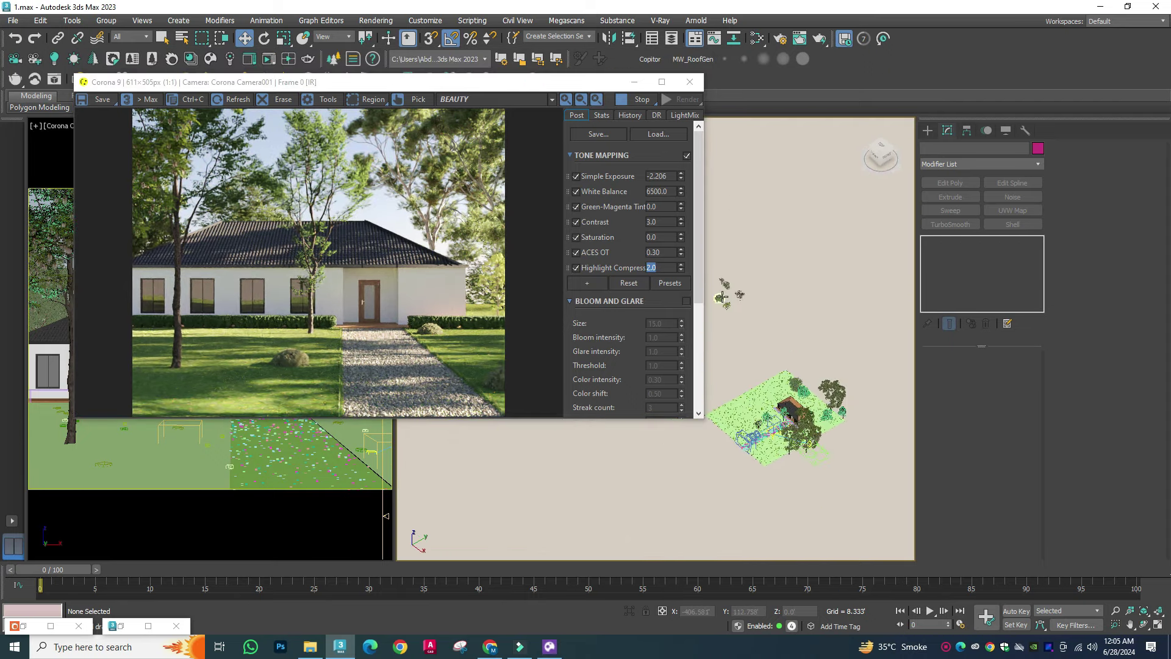
drag(721, 297, 862, 408)
Step: Shift the selected tree down-right, keeping the render window out of the way
drag(540, 82, 371, 406)
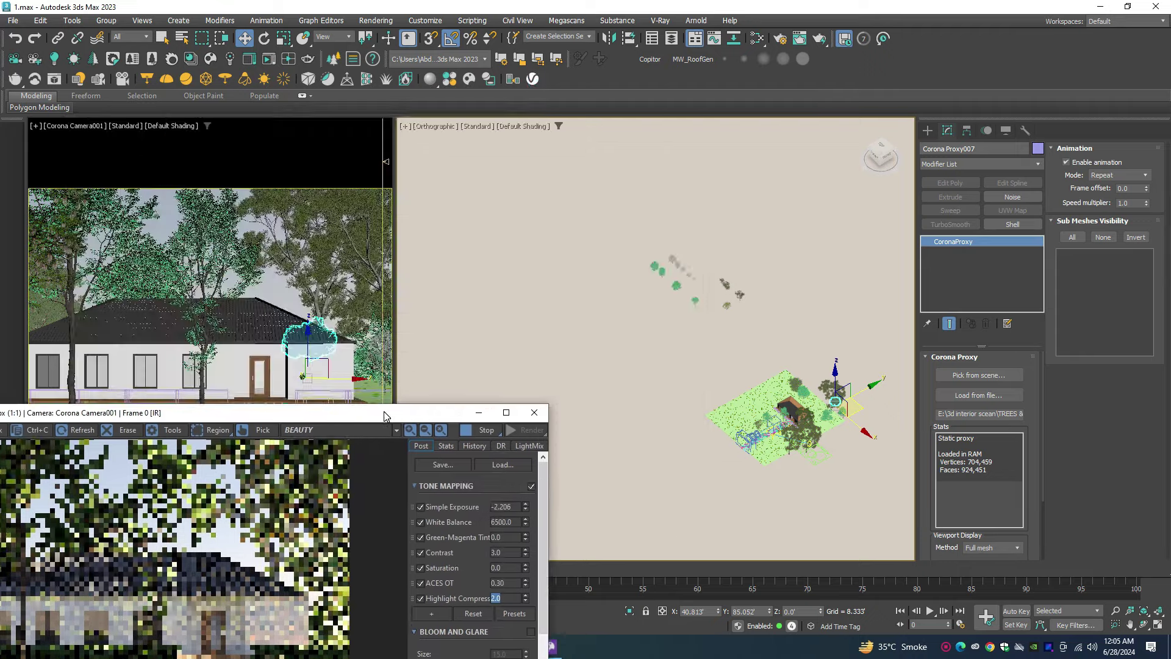
scroll(up, 3)
key(w)
drag(817, 366, 833, 396)
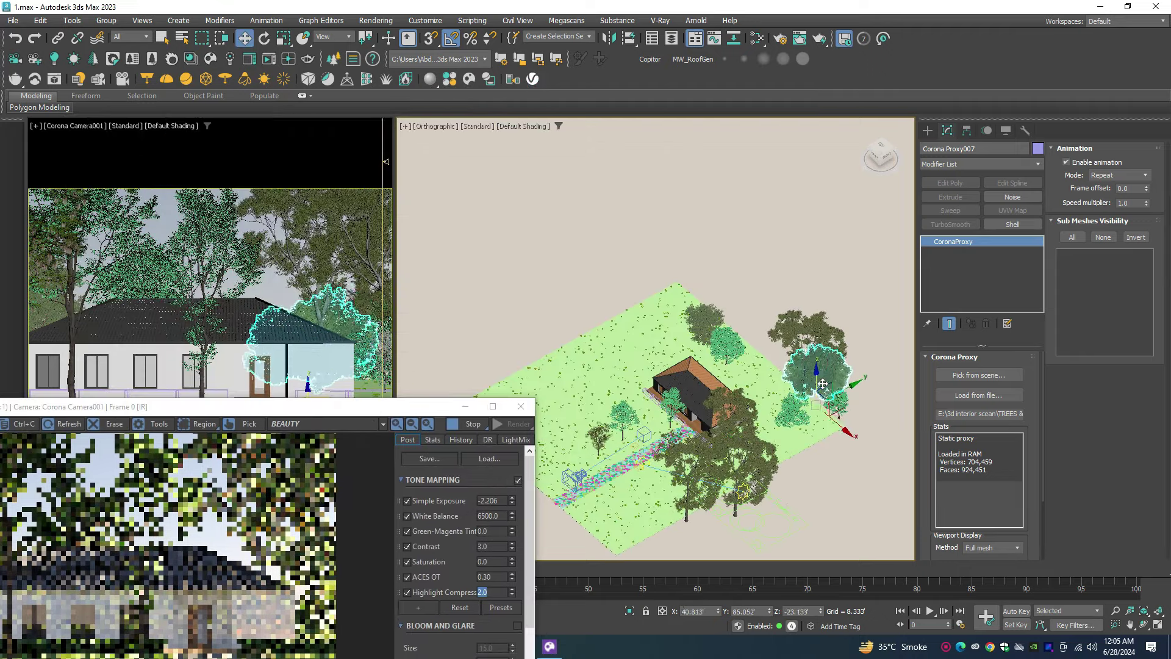
drag(314, 412, 288, 284)
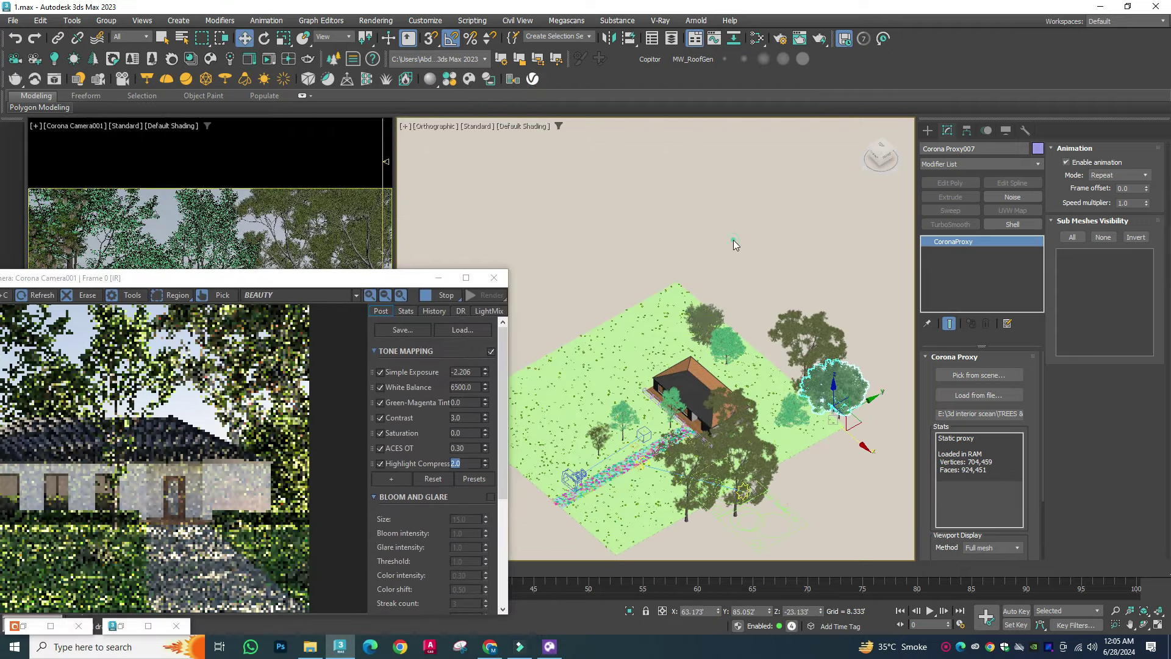
click(735, 243)
scroll(down, 3)
scroll(up, 3)
Step: Move a spare tree next to the house and nudge its position
click(538, 201)
scroll(down, 3)
drag(561, 203, 697, 314)
key(r)
drag(728, 360, 732, 355)
scroll(down, 3)
scroll(up, 3)
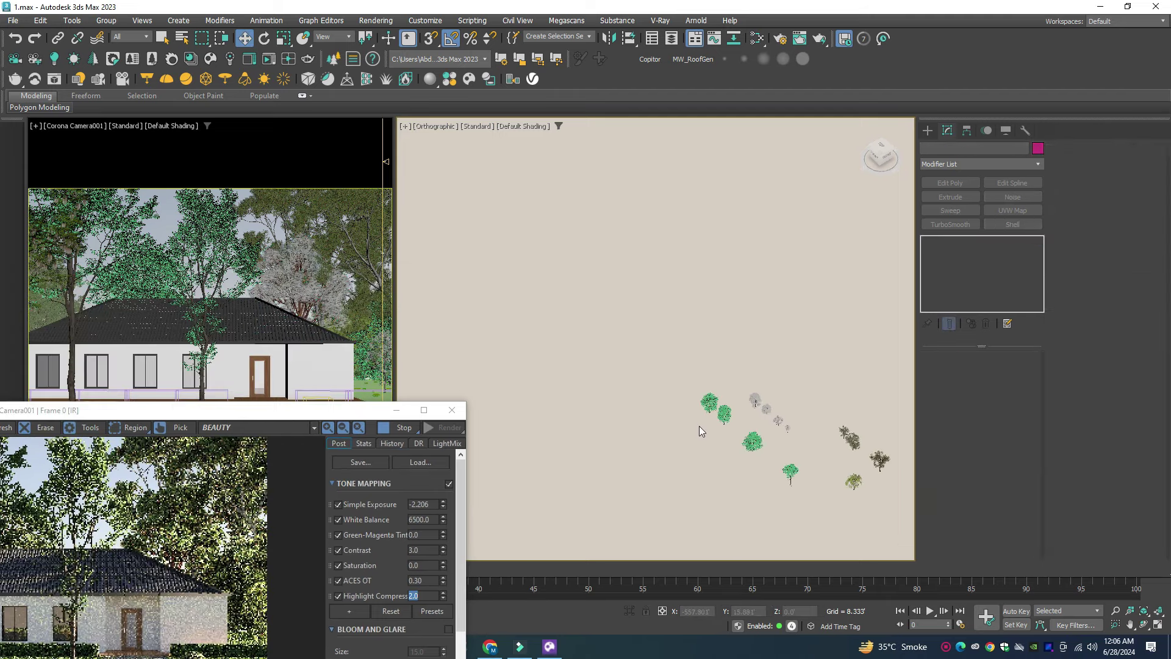
Step: Enlarge another spare tree proxy and move it into the house area
click(705, 405)
scroll(down, 3)
scroll(up, 3)
click(793, 481)
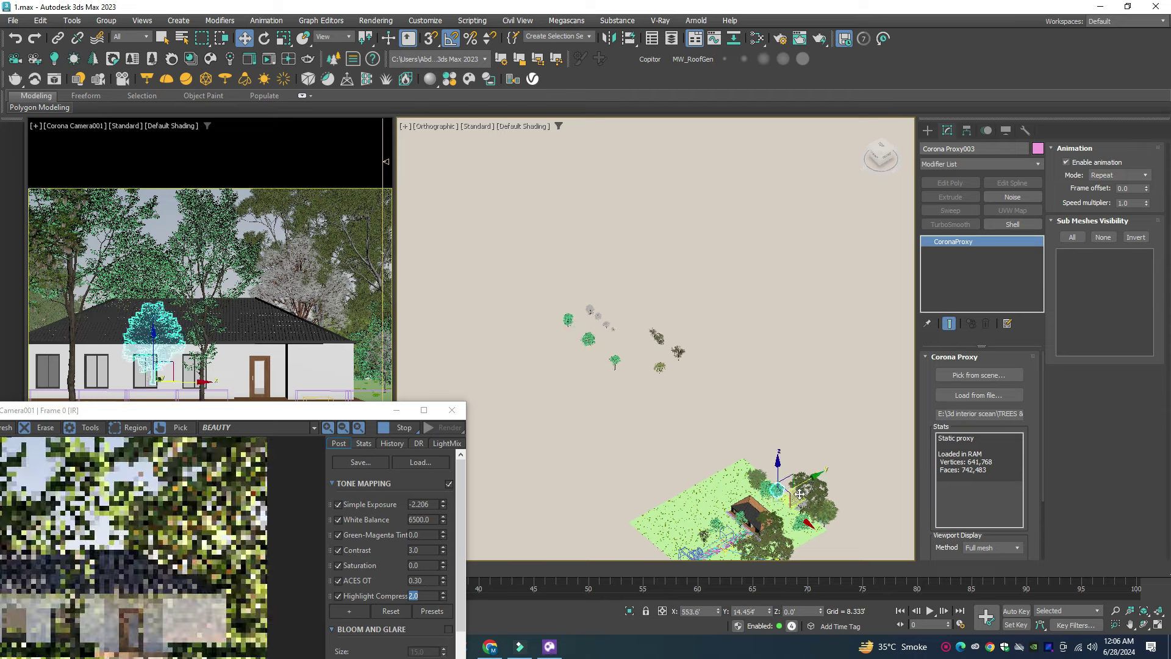
key(r)
drag(798, 463, 803, 421)
key(w)
drag(568, 319, 780, 421)
key(r)
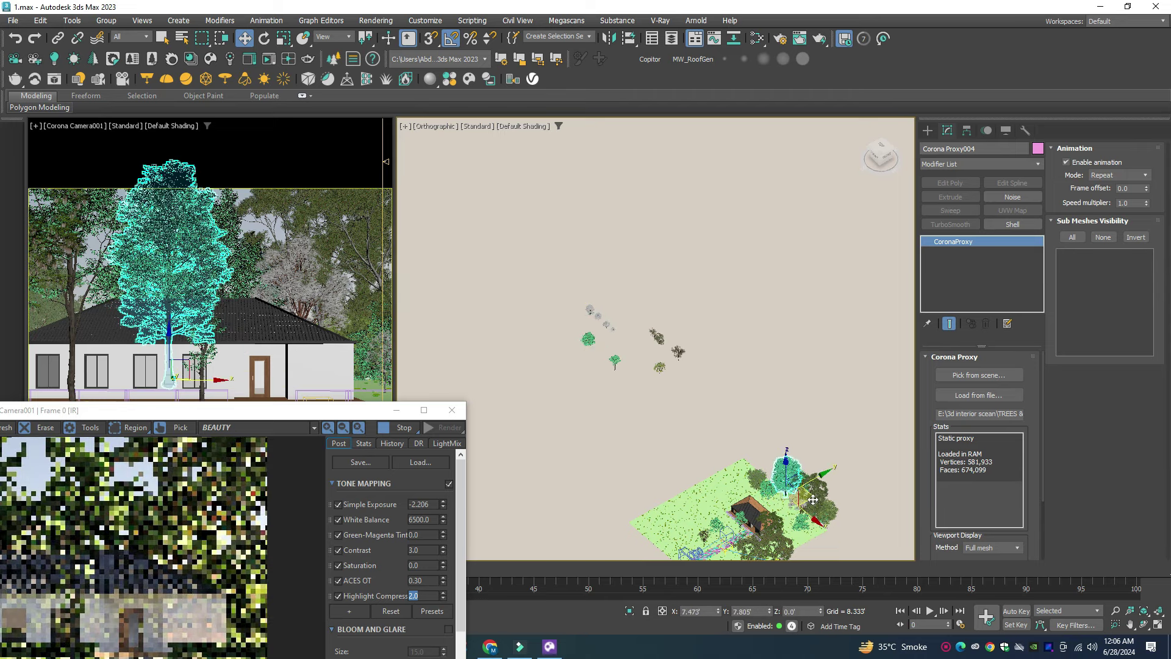
key(w)
drag(349, 402, 497, 250)
click(643, 239)
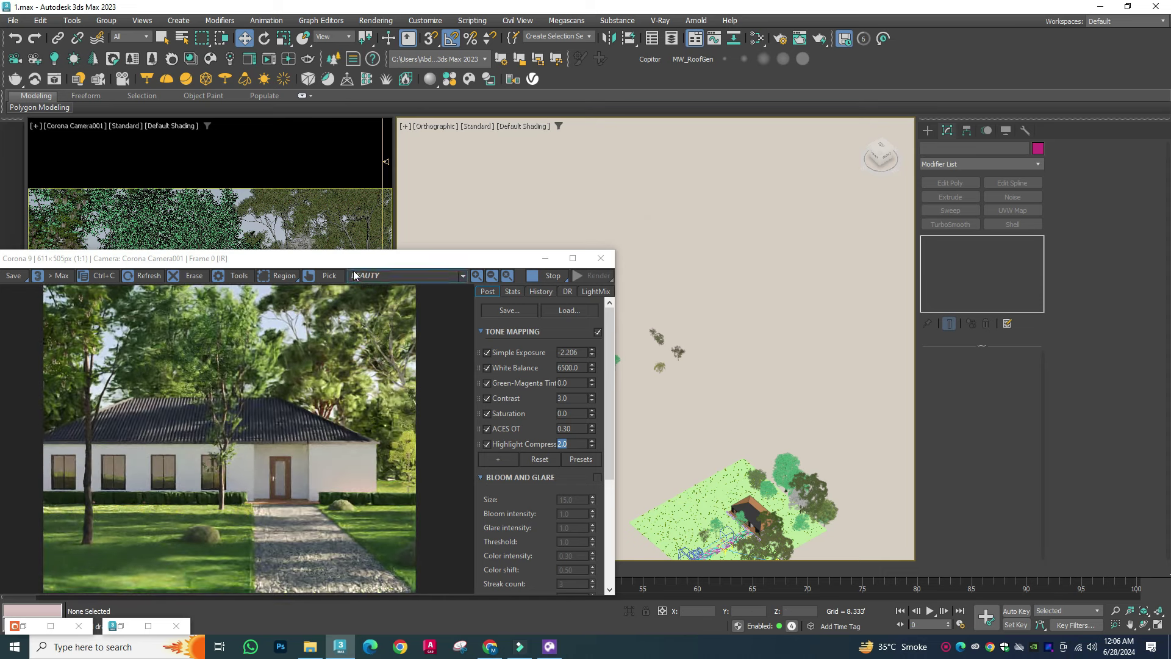
Step: Move the render window aside to reveal the camera view
drag(354, 271, 406, 145)
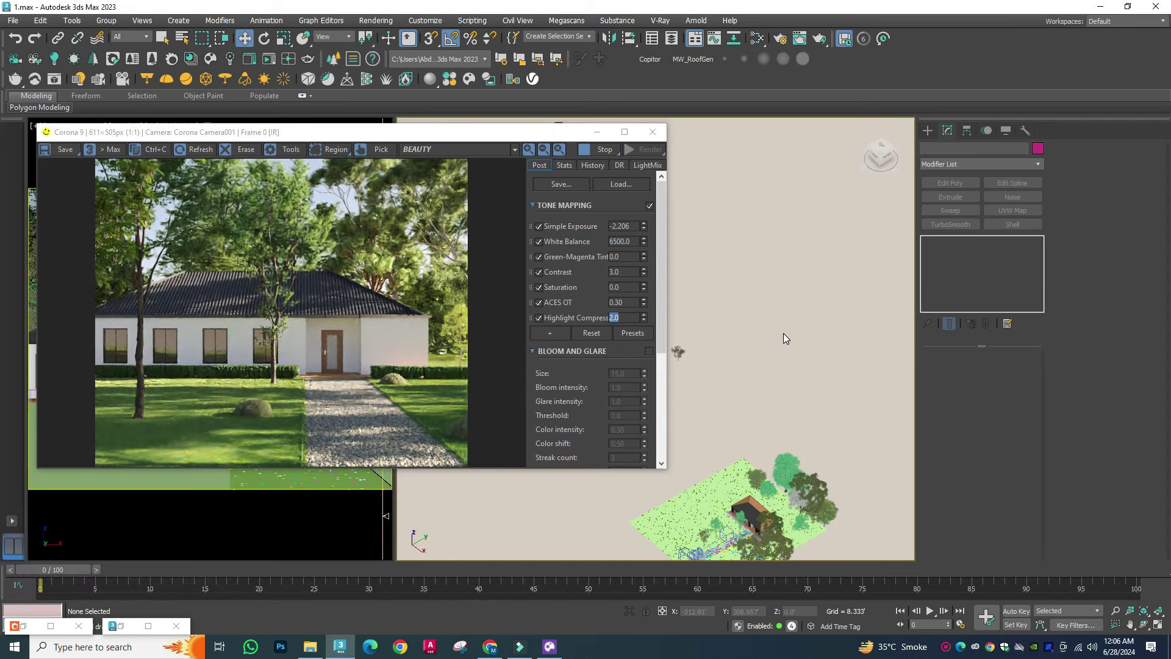
scroll(down, 3)
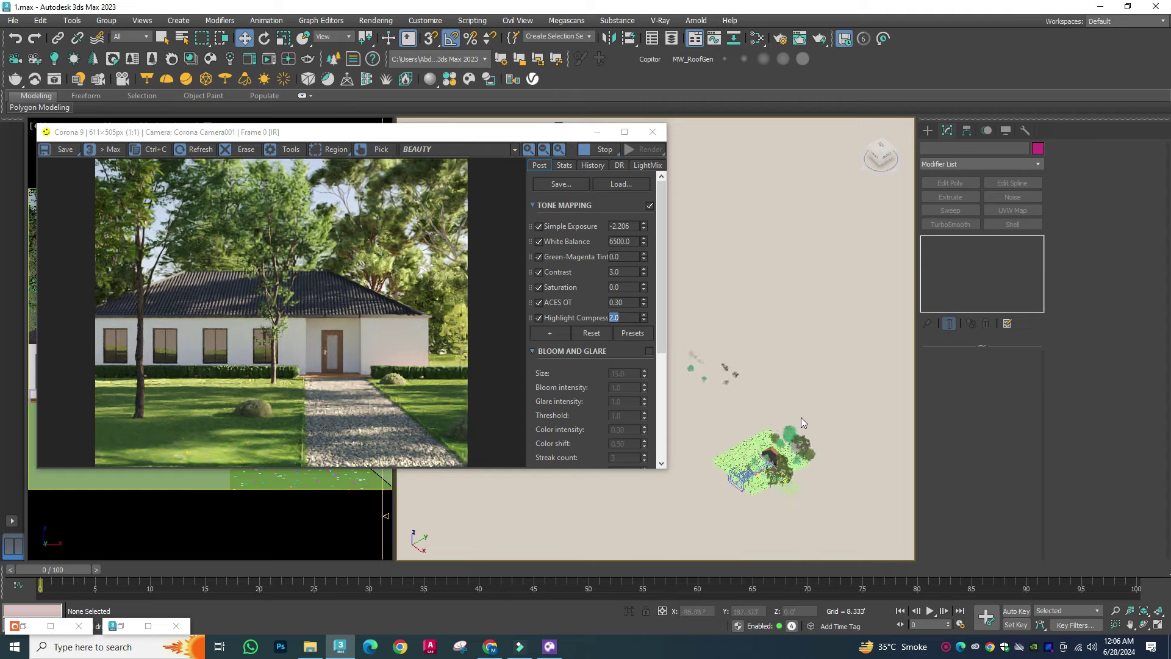
scroll(up, 3)
scroll(down, 3)
Step: Close the render preview and set the first tree proxies to Wire bounding box display
click(651, 132)
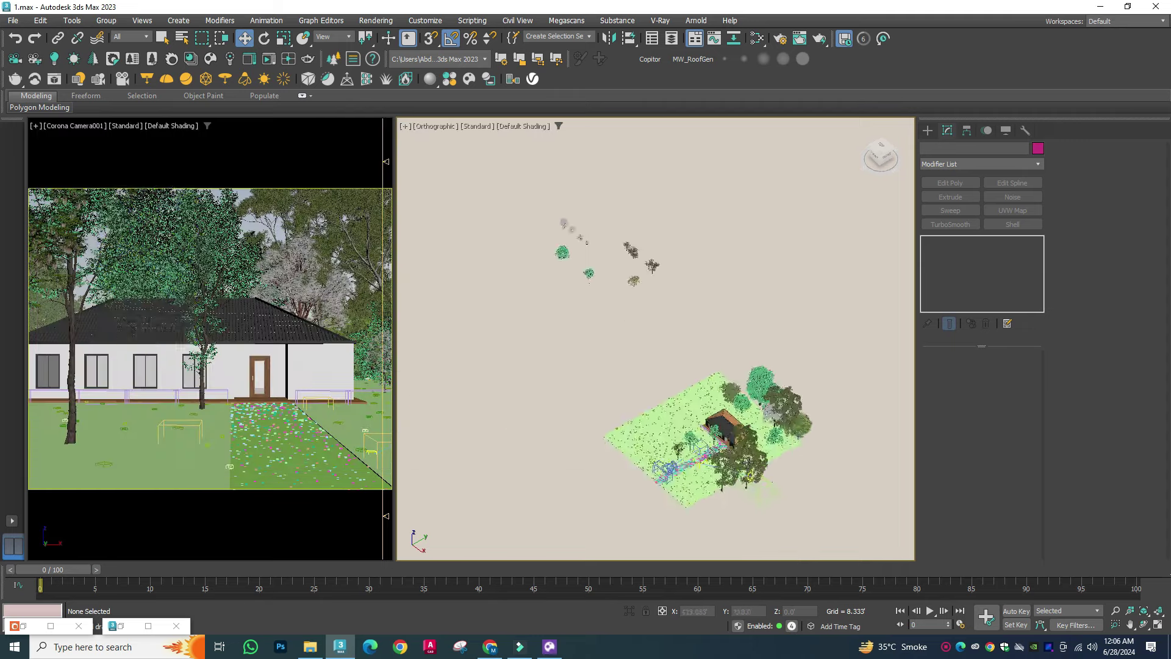
click(746, 409)
scroll(up, 3)
click(994, 567)
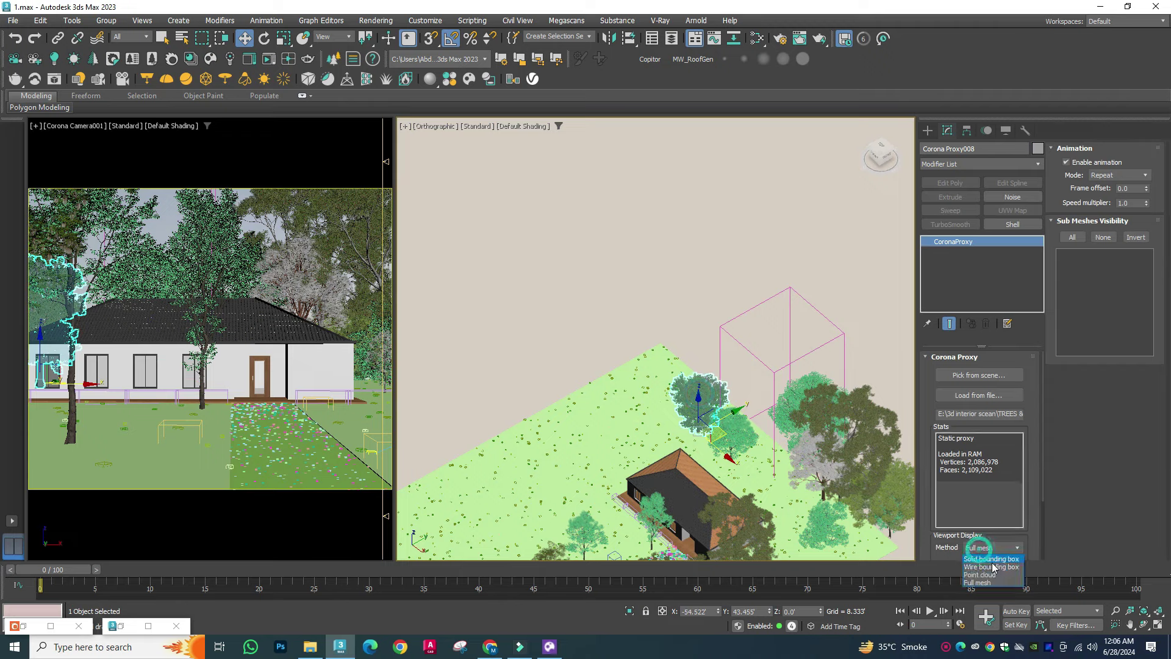
click(994, 567)
scroll(up, 3)
click(739, 418)
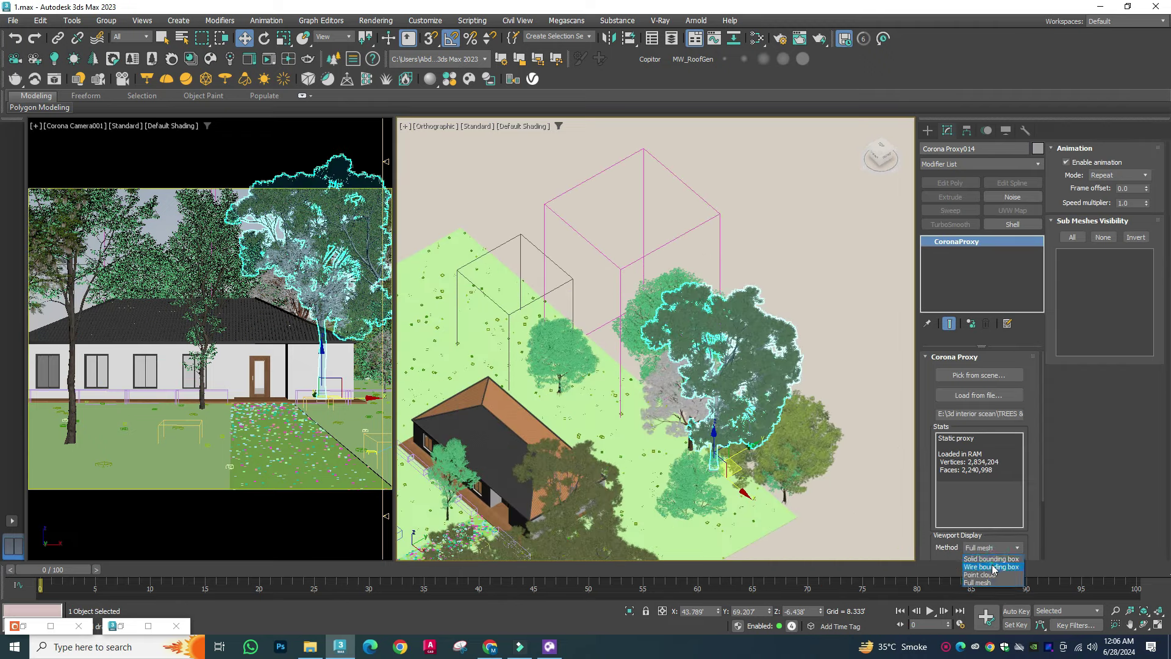
click(994, 566)
click(689, 454)
click(990, 548)
click(992, 564)
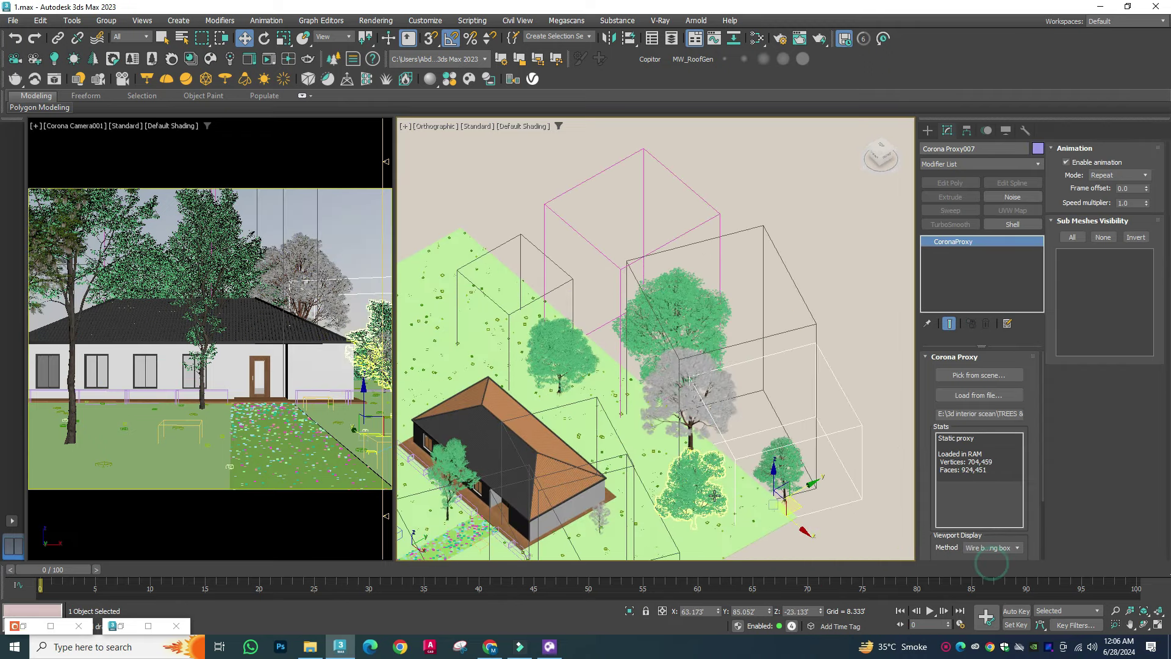
Step: Set the small and large tree proxies to Wire bounding box display
click(991, 548)
click(784, 462)
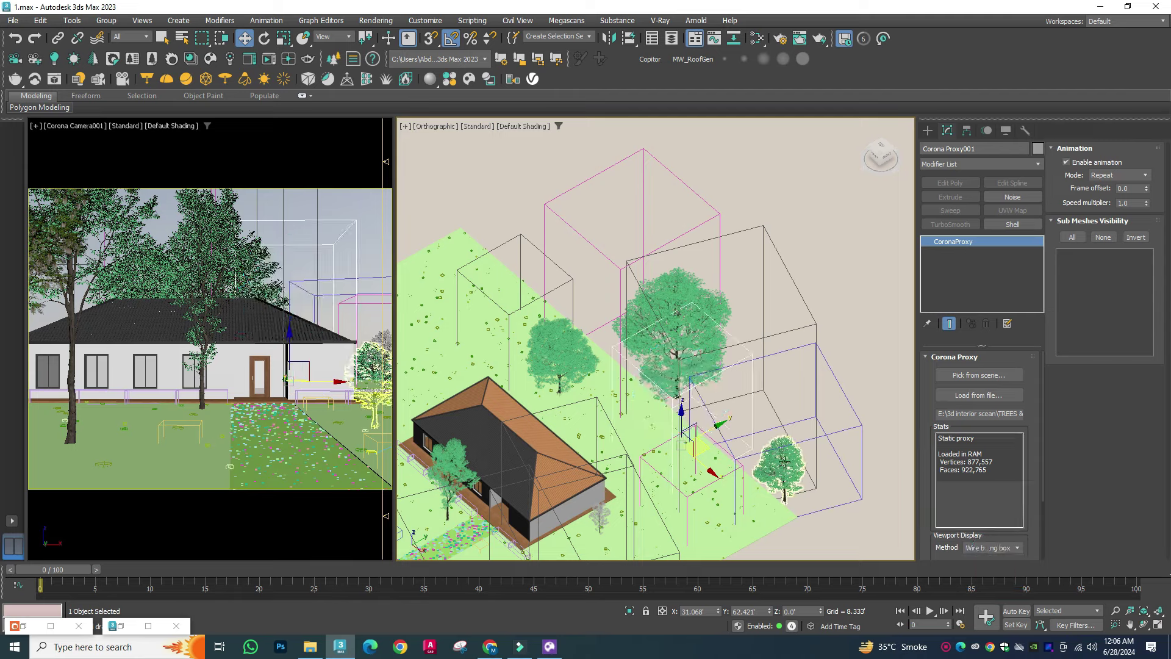
click(677, 317)
click(992, 548)
click(988, 565)
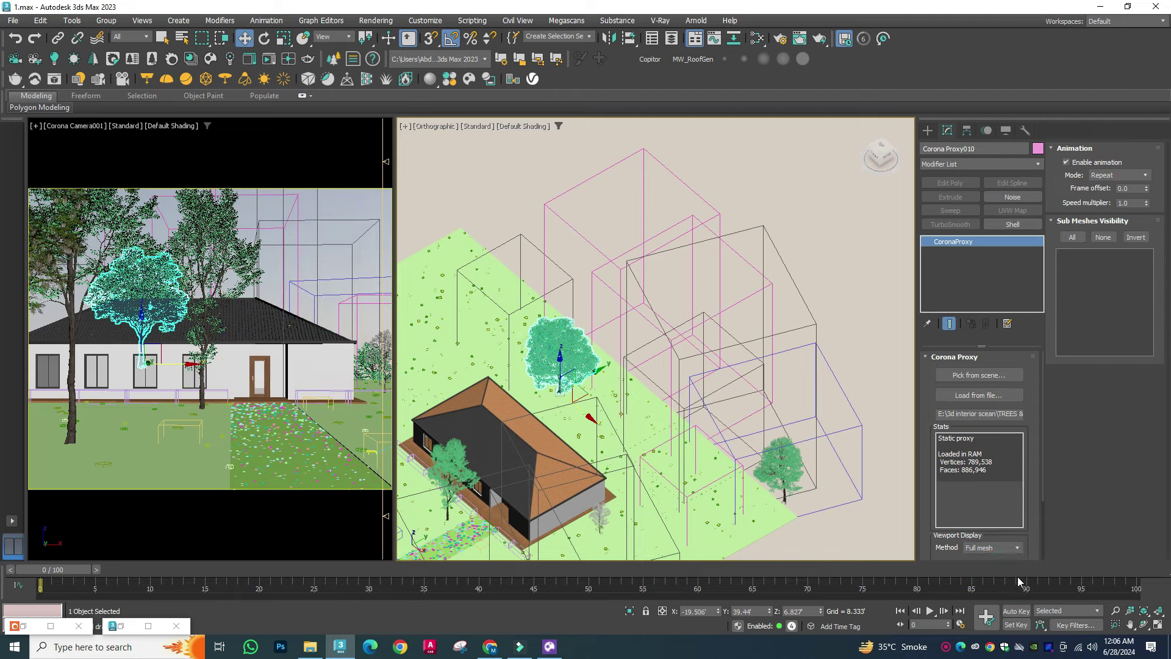
click(991, 567)
scroll(down, 3)
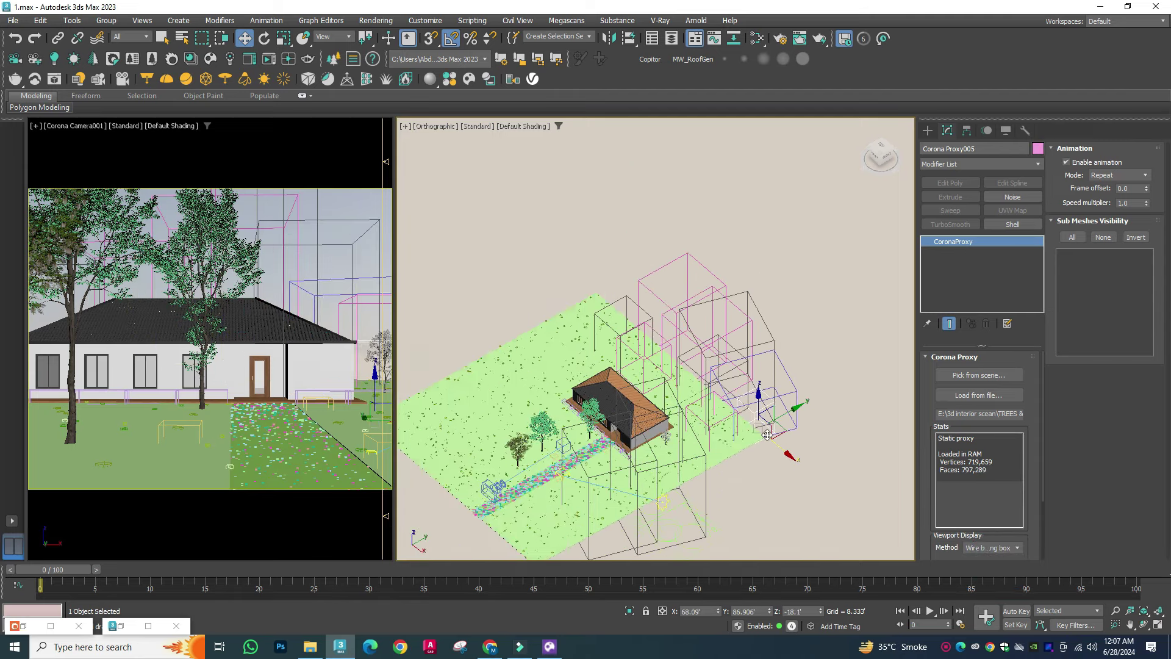
scroll(up, 3)
Step: Move the tree beside the house down and to the left
click(559, 427)
key(r)
key(w)
drag(559, 420, 463, 518)
scroll(down, 3)
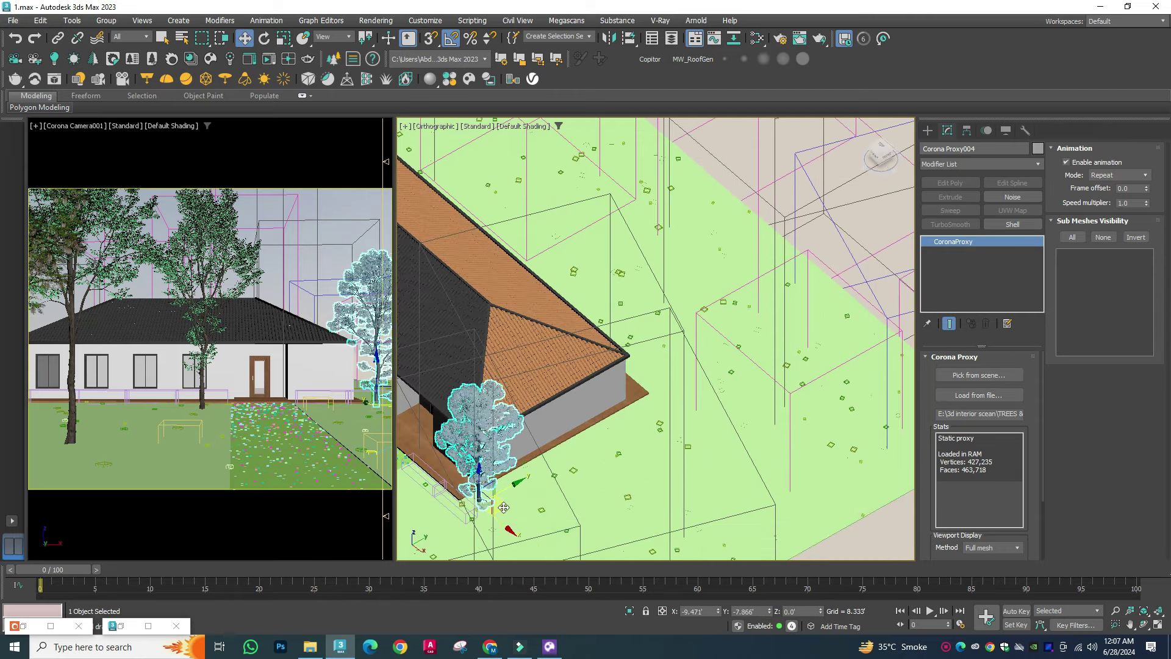
scroll(up, 3)
Step: Rotate the tree about 55 degrees and move another tree up-left beside the house
key(e)
scroll(down, 3)
scroll(up, 3)
drag(610, 485, 659, 461)
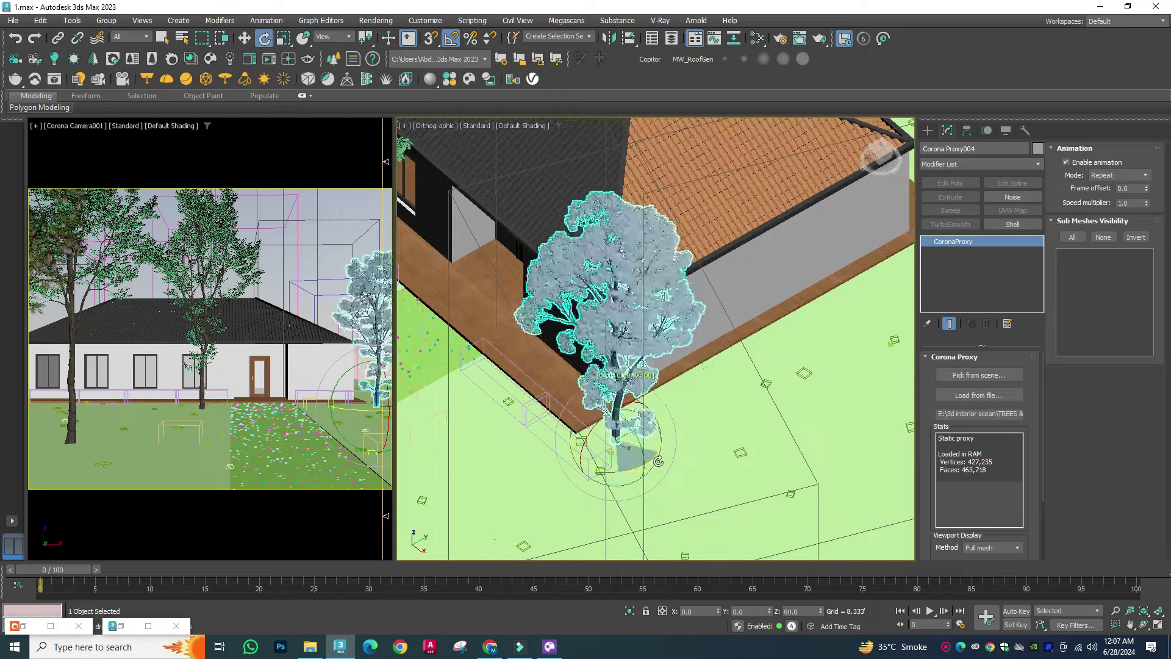
key(w)
scroll(down, 3)
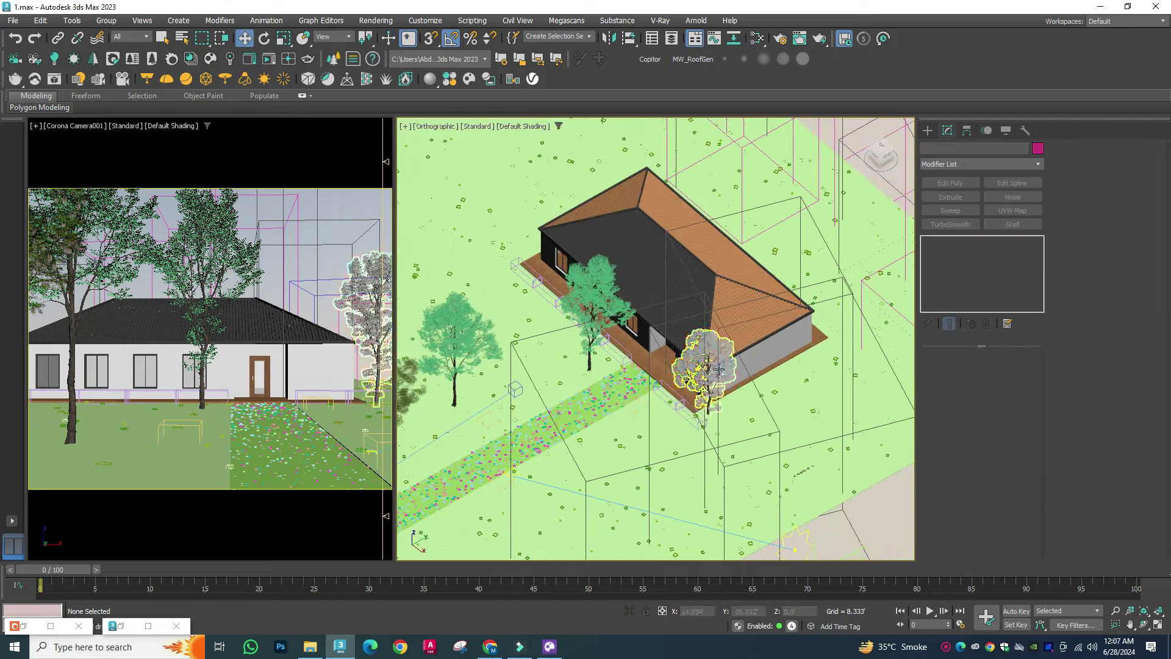
click(718, 369)
drag(708, 366, 604, 327)
Step: Set one more tree proxy to bounding box display and dismiss the corruption warning
click(469, 356)
click(992, 547)
click(982, 582)
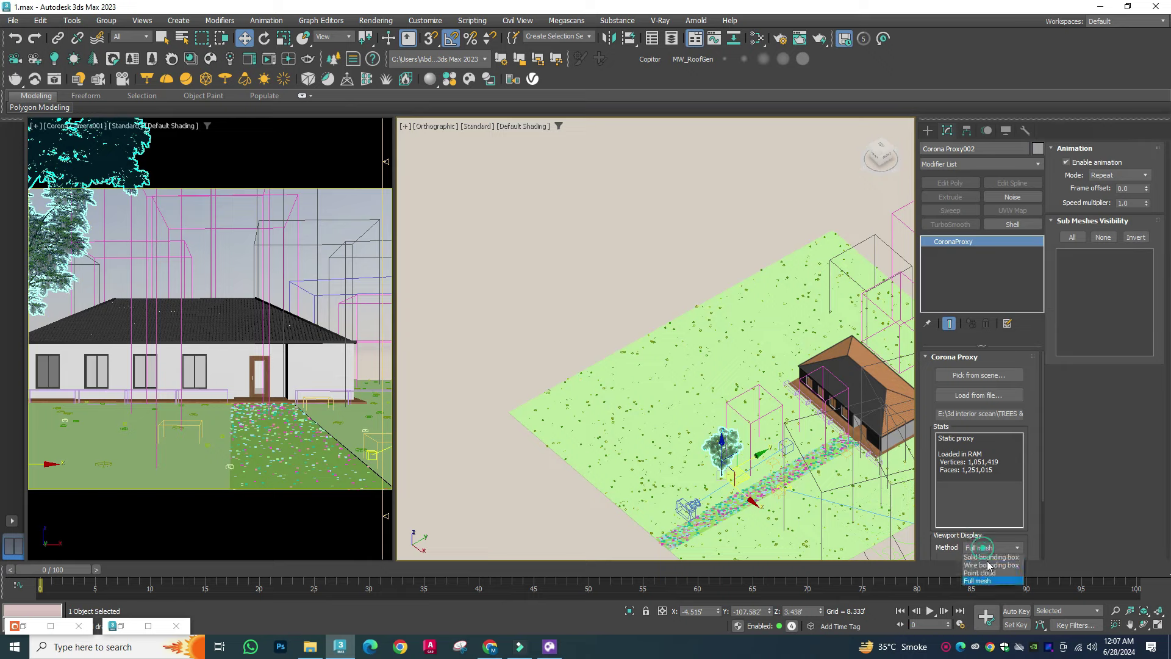
click(989, 566)
click(573, 349)
scroll(down, 3)
click(683, 359)
click(573, 359)
Step: Browse the Corona Material Library categories, ending on Nature materials
scroll(up, 3)
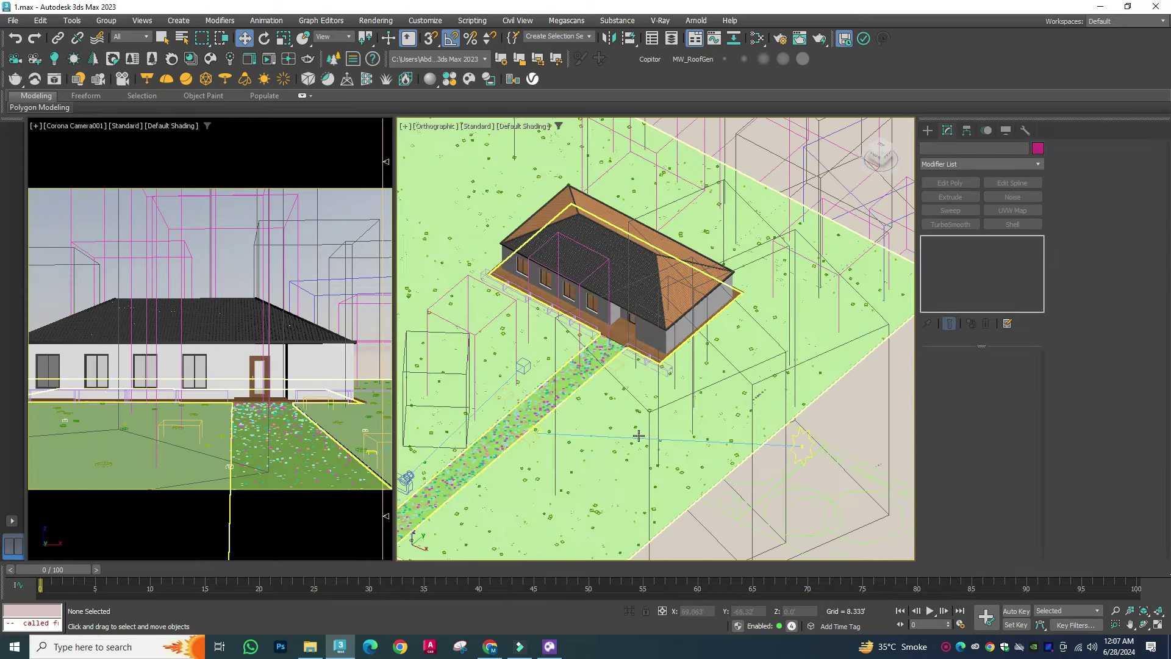
scroll(up, 3)
click(211, 60)
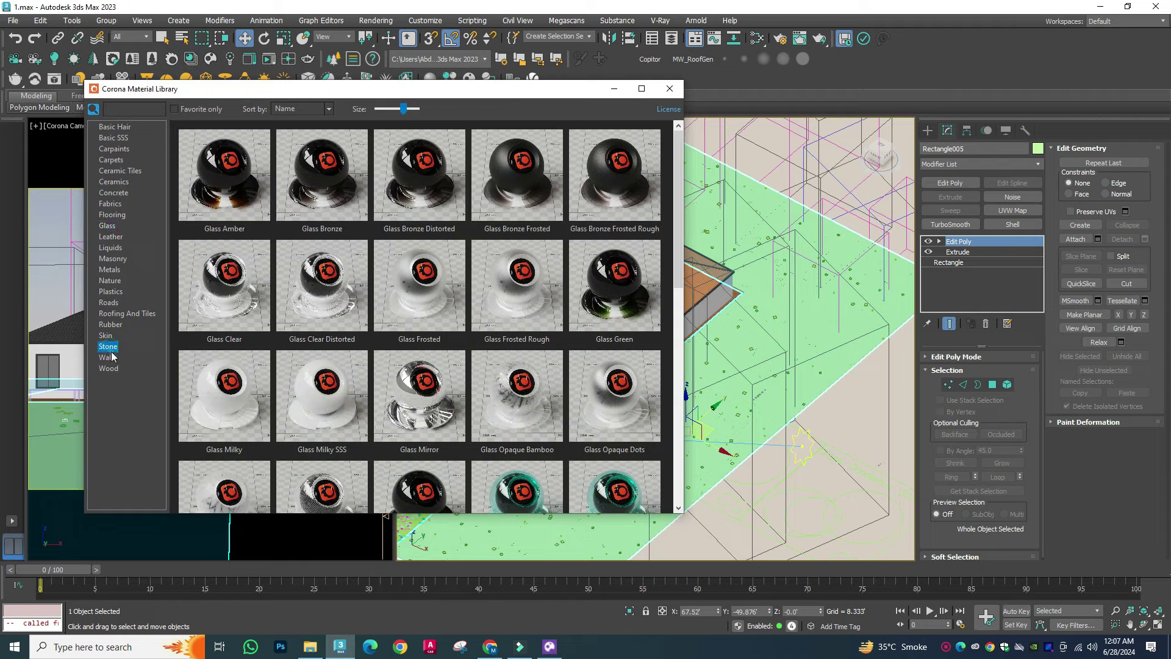
click(110, 280)
click(113, 258)
click(112, 214)
click(110, 269)
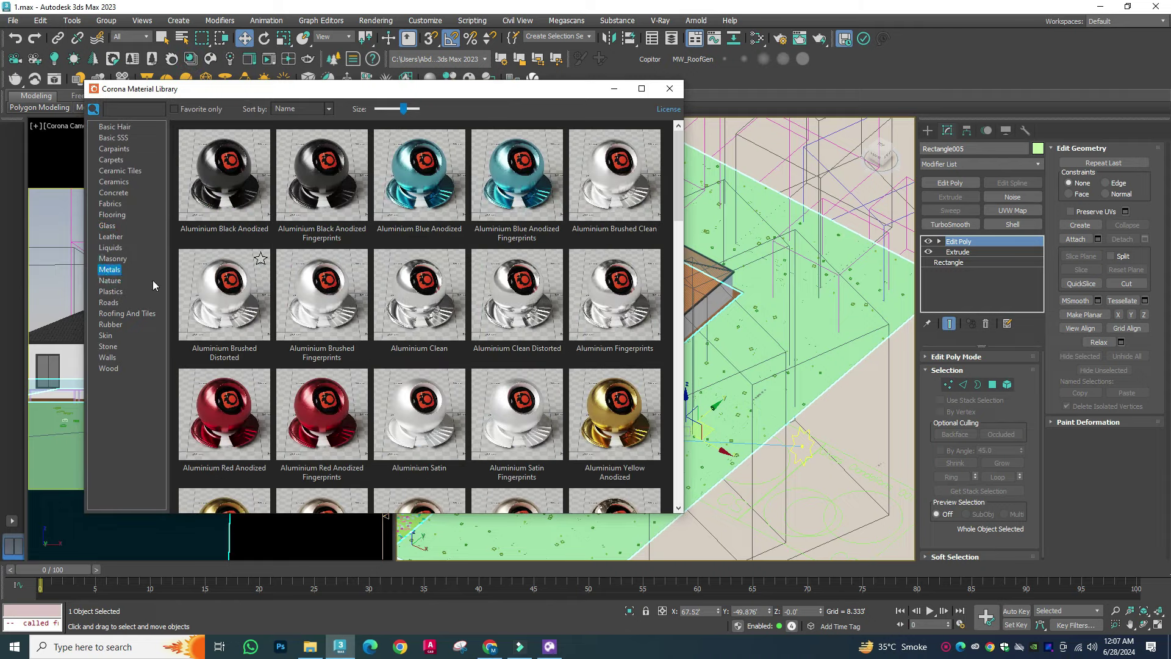
click(152, 280)
Step: Apply the library material to the path with UVW Map at Real-World Map Size
click(572, 533)
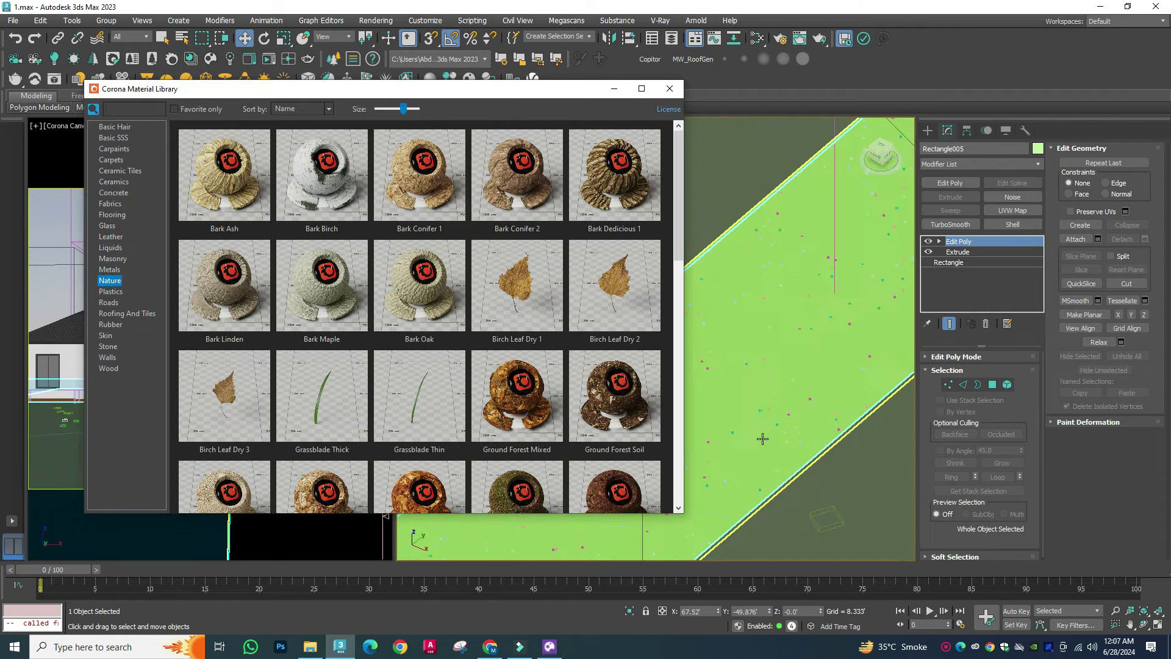
click(614, 88)
click(1013, 210)
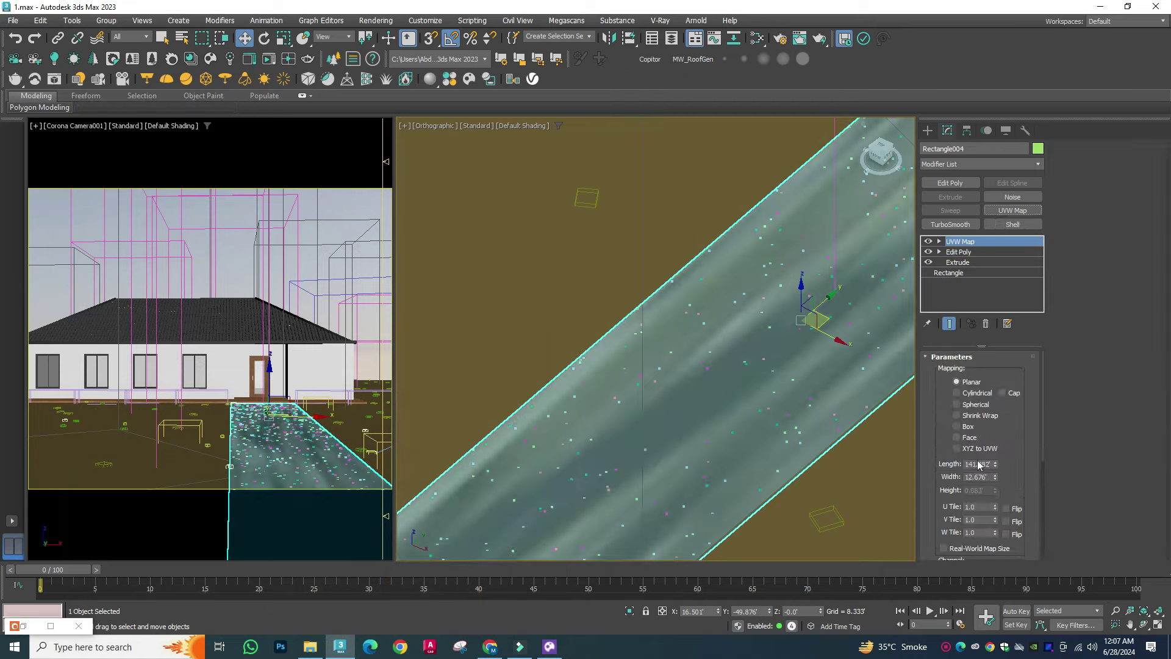
click(943, 511)
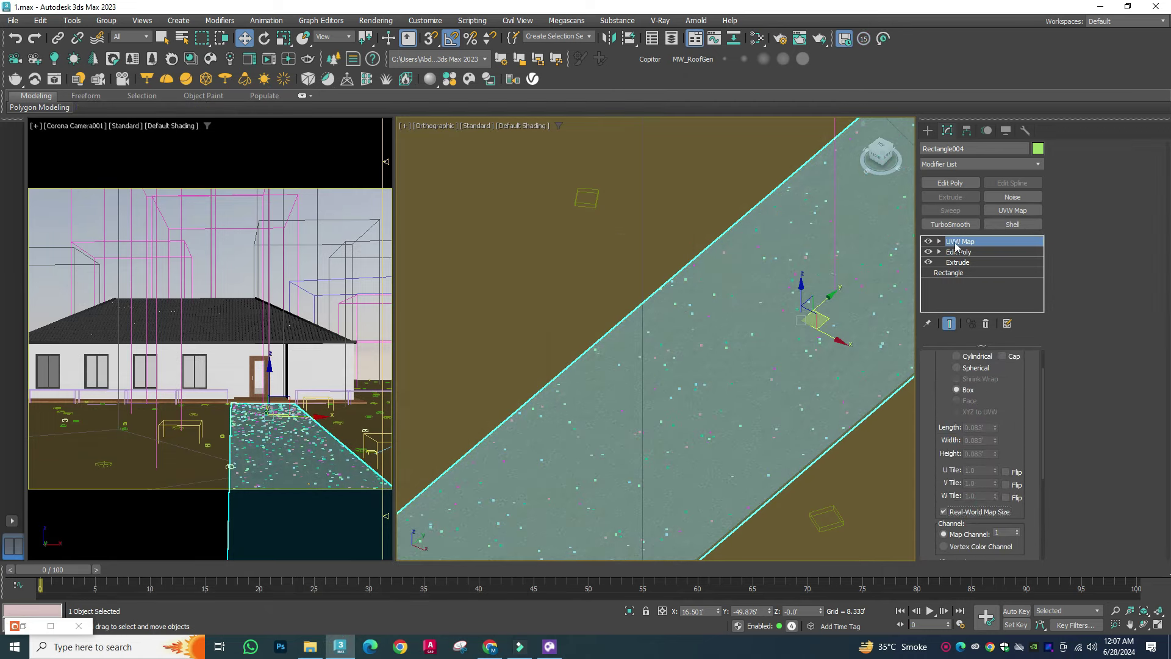
click(565, 270)
click(695, 356)
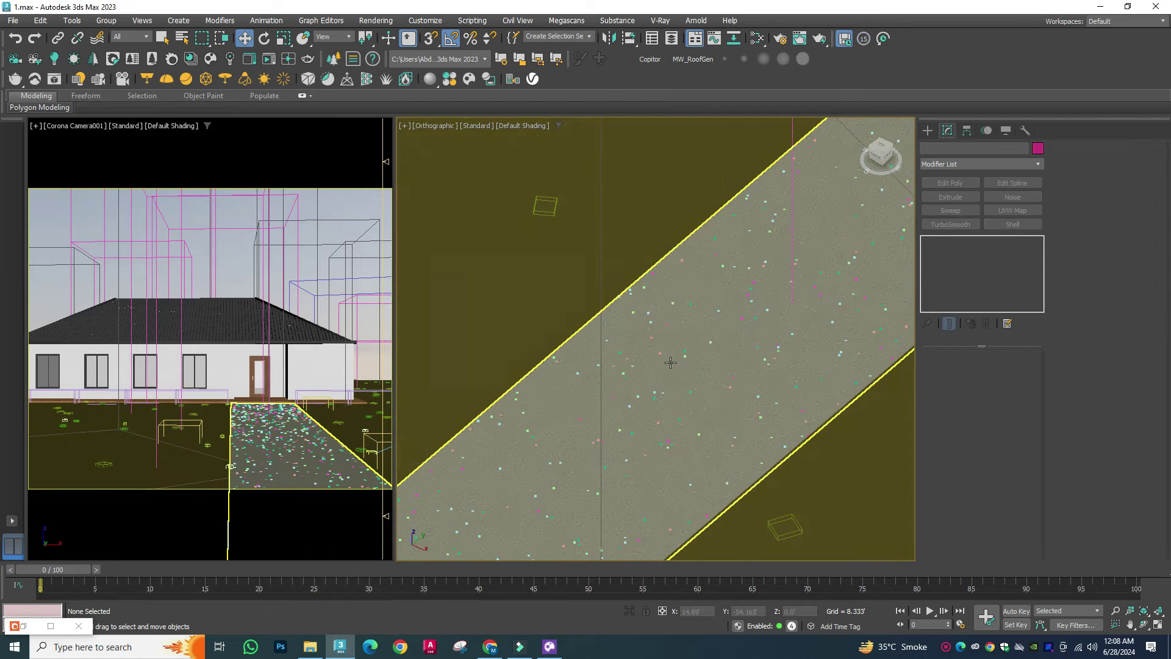
Step: Select the house wall and isolate it
scroll(down, 3)
scroll(down, 3)
scroll(up, 3)
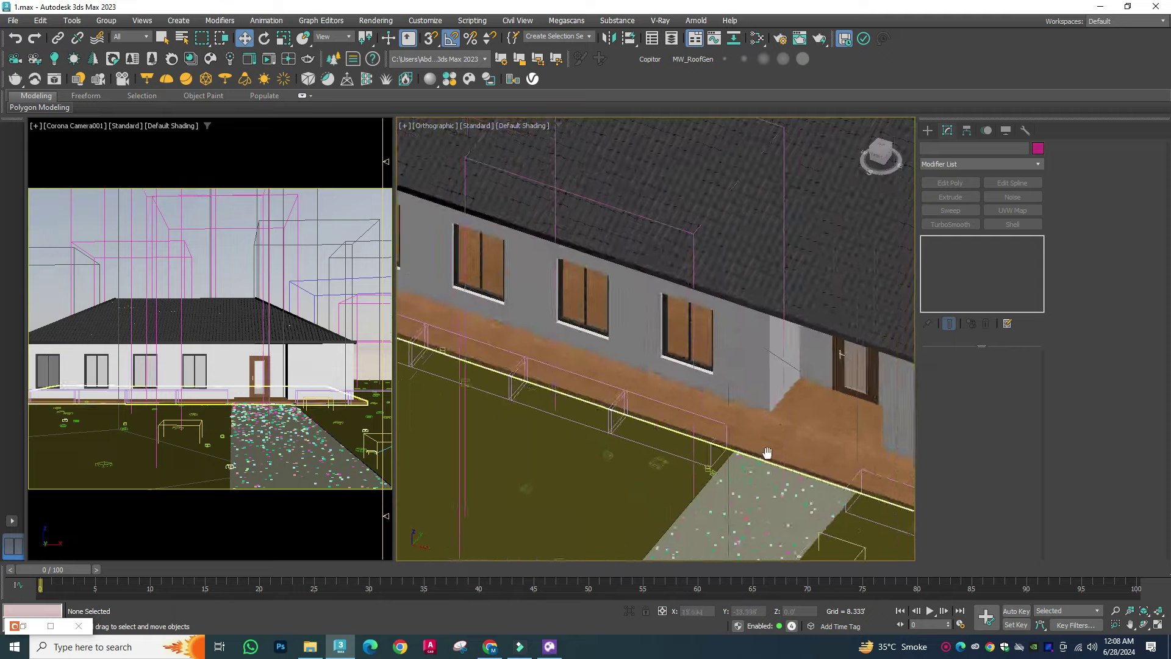
click(766, 451)
click(629, 612)
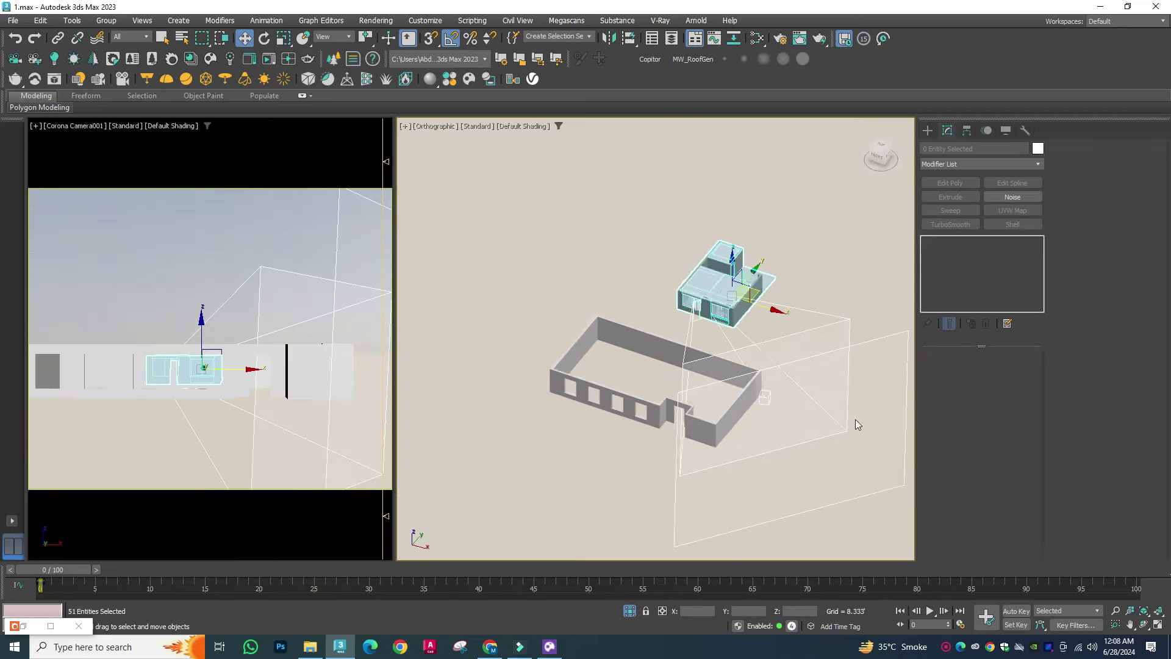
Step: Delete the roof slab covering the isolated room
scroll(up, 3)
scroll(up, 3)
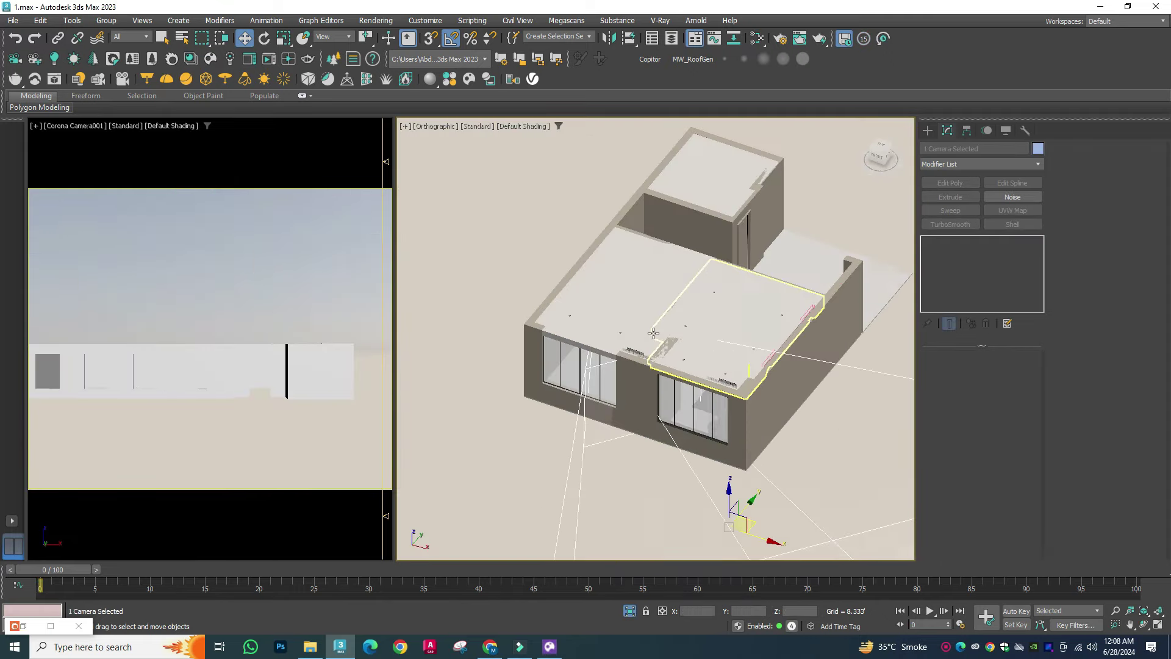
scroll(up, 3)
click(577, 339)
key(Delete)
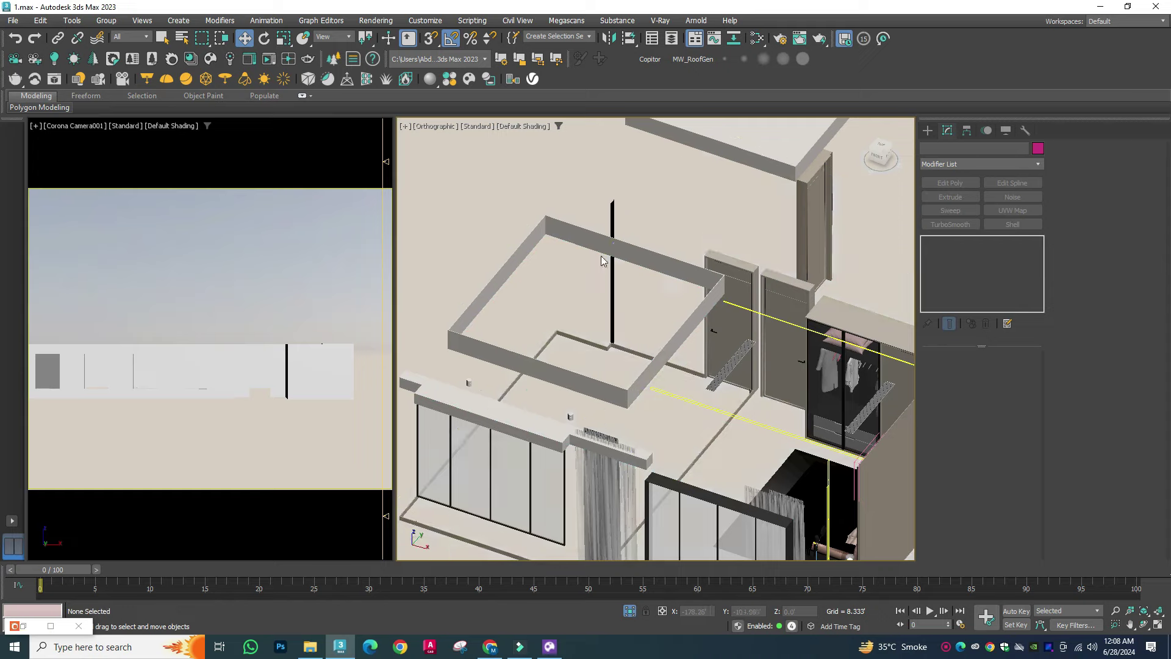
Step: Orbit and frame the whole model, then reopen the Asset Tracking list of scene files
scroll(down, 3)
scroll(up, 3)
scroll(up, 3)
scroll(down, 3)
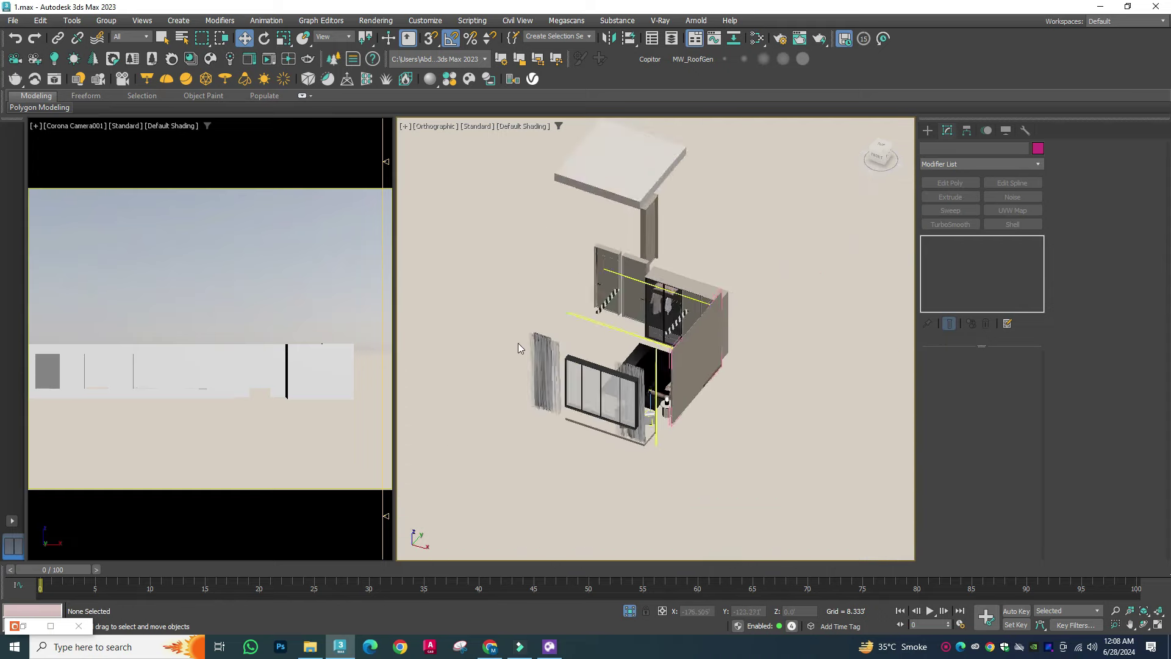
scroll(up, 3)
scroll(up, 3)
scroll(down, 3)
drag(603, 381, 730, 217)
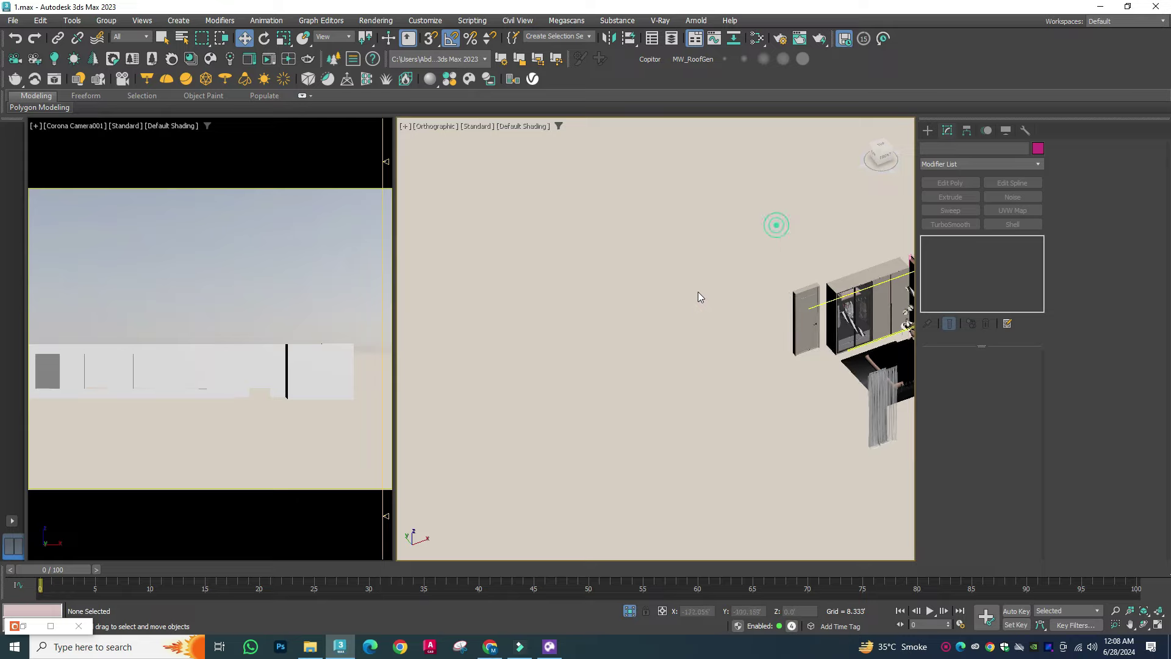
key(z)
key(shift+t)
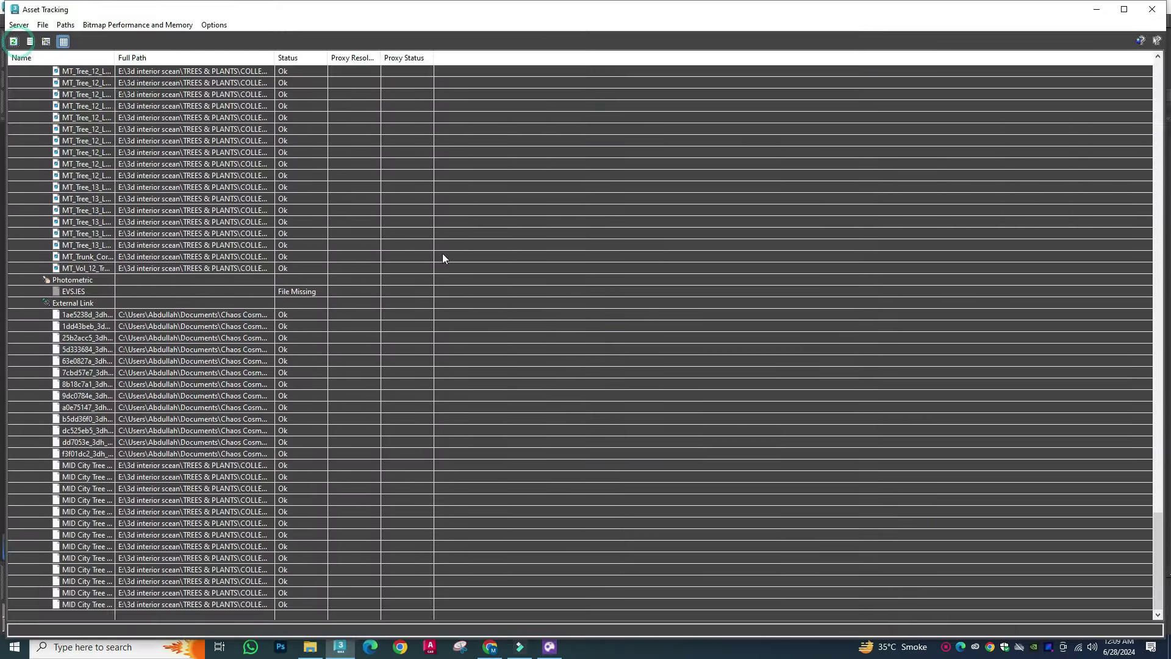
Step: Pick the missing 3d66model files in Asset Tracking and start setting a new path for them
scroll(up, 3)
scroll(up, 3)
scroll(up, 3)
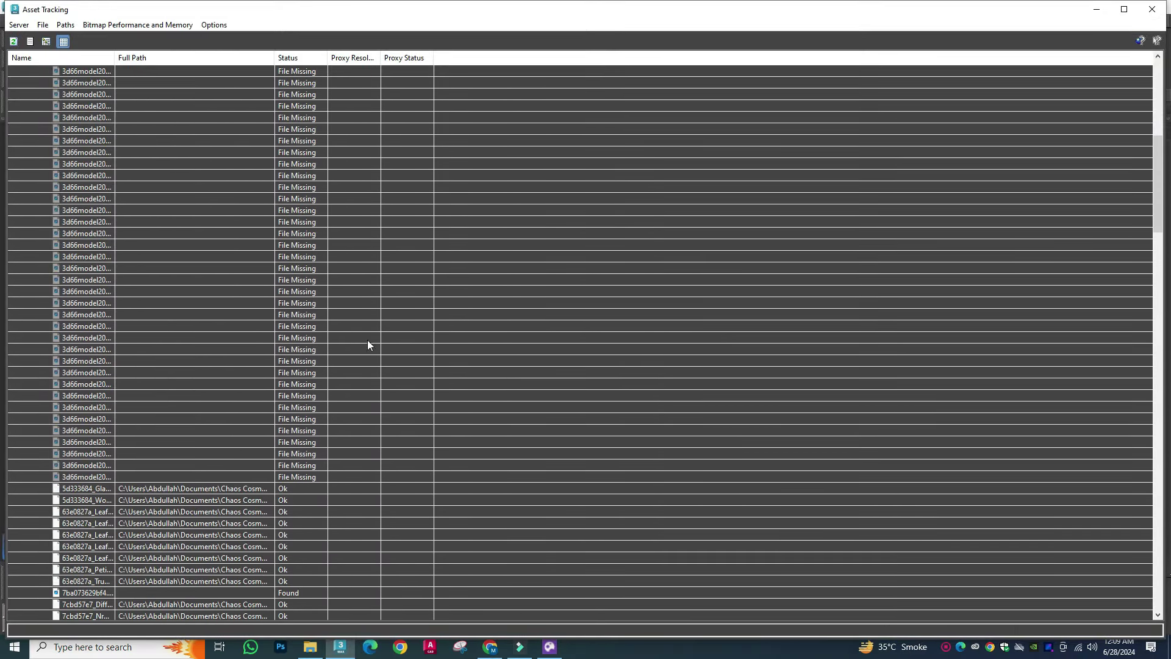
click(65, 25)
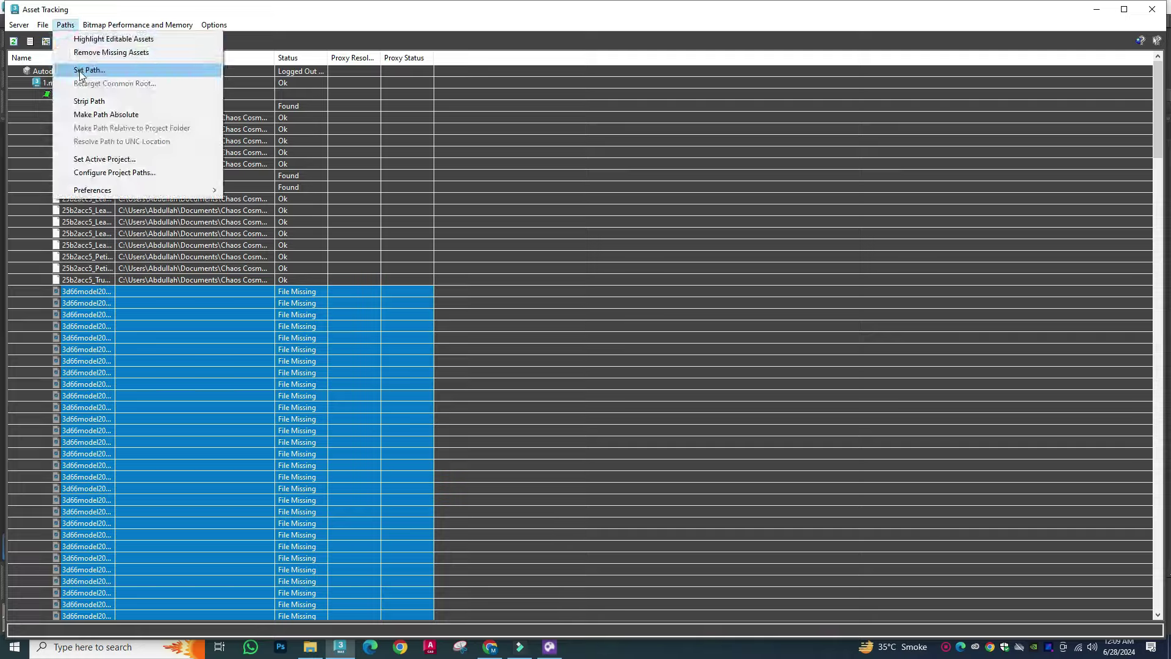
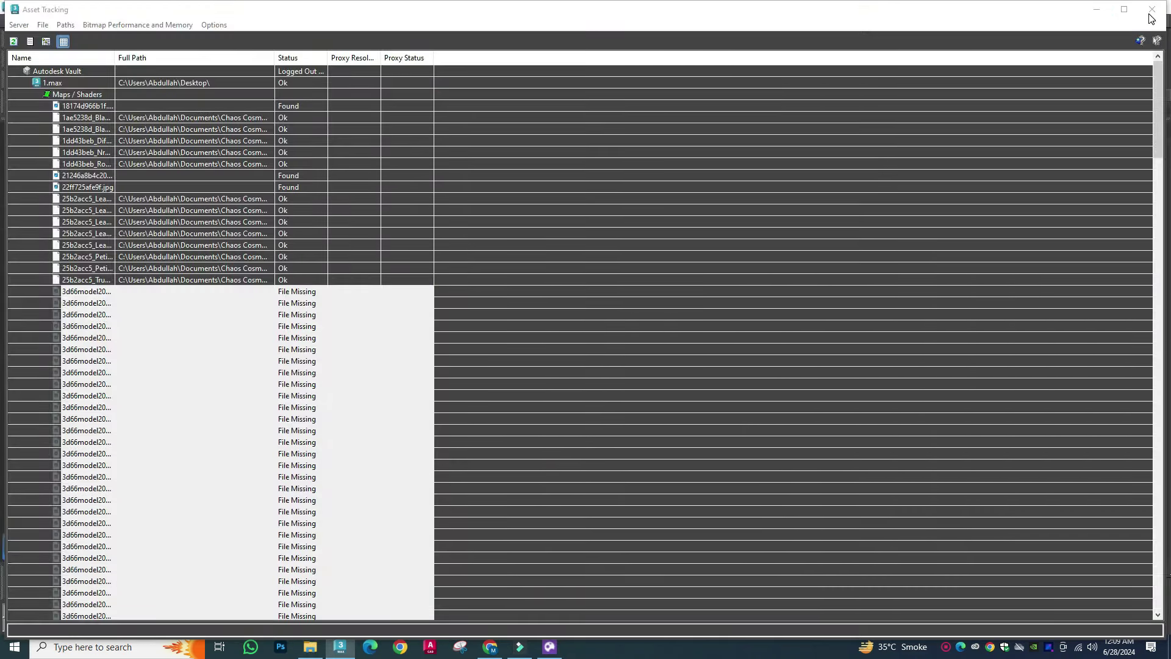
Step: Convert the bedroom scene's 245 maps and 9 lights to Corona with Corona Converter
click(1152, 13)
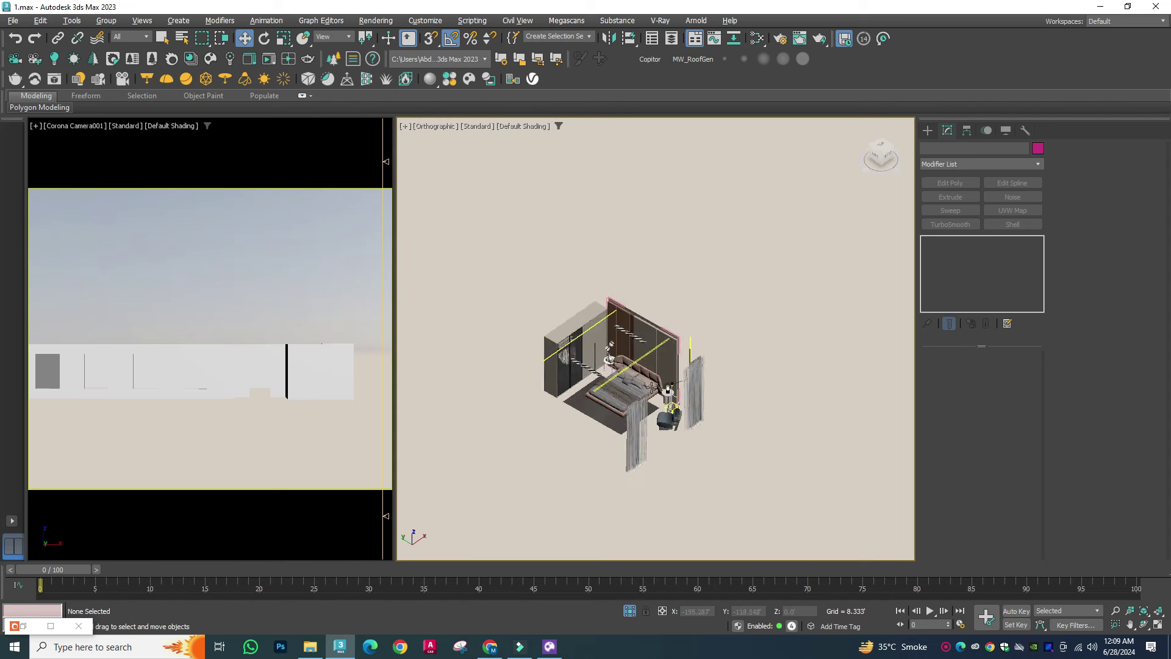
click(172, 60)
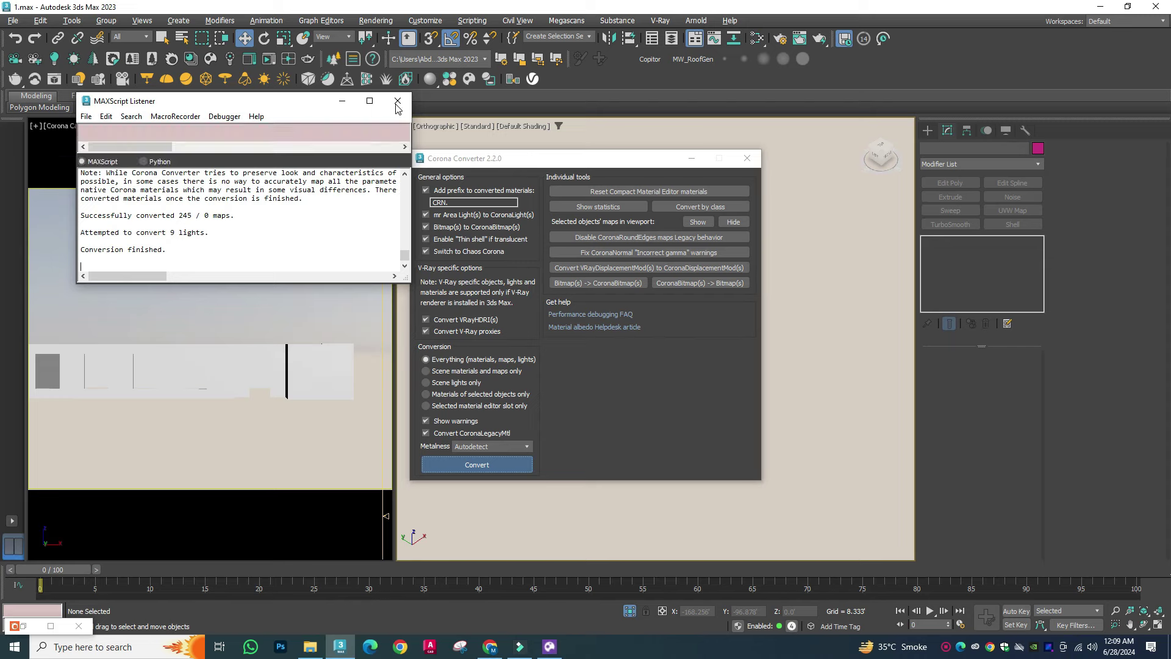
click(397, 103)
click(746, 158)
Step: Ungroup the bedroom model and its nested groups into separate objects
click(628, 359)
click(107, 20)
click(134, 56)
click(106, 20)
click(119, 55)
click(106, 20)
key(Escape)
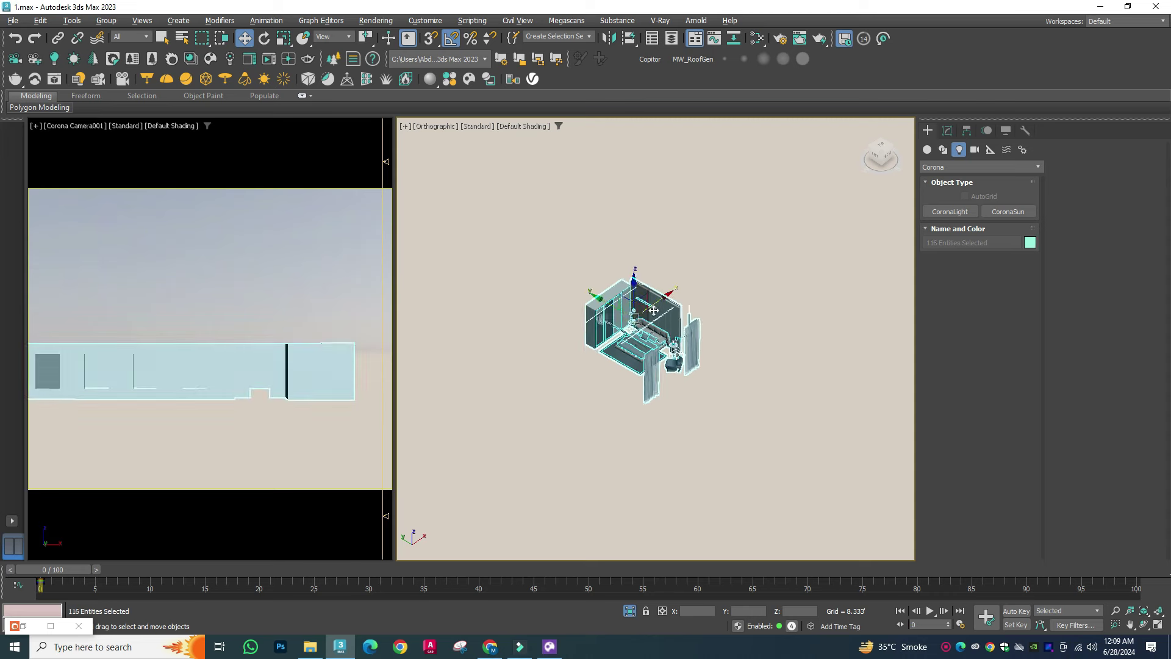
Step: Restrict selection to lights and group the bedroom lights
scroll(up, 3)
click(130, 72)
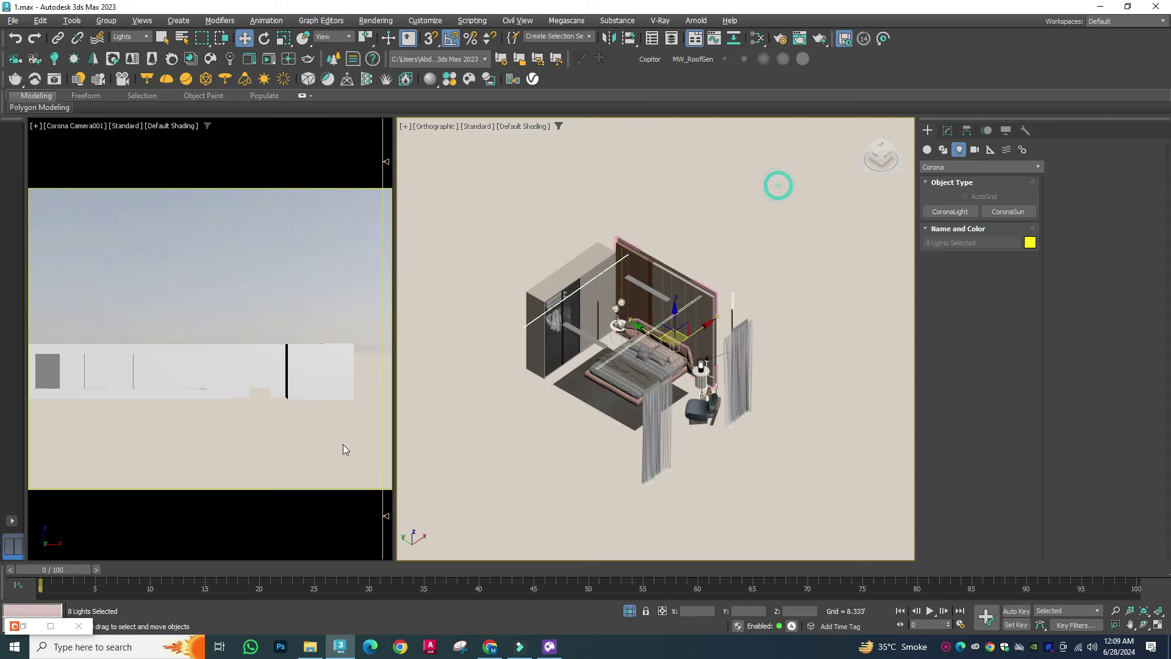
click(106, 20)
click(116, 32)
click(596, 343)
Step: Select all the bedroom objects and group them into one named group
drag(827, 194, 388, 555)
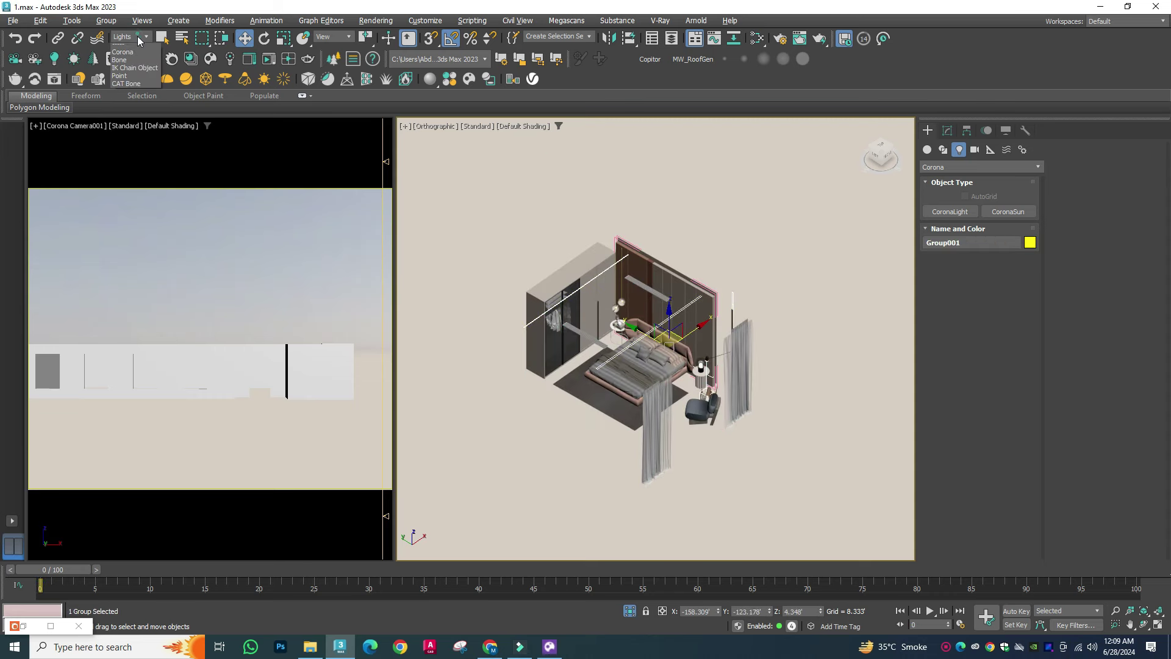
drag(770, 209, 488, 500)
scroll(up, 3)
scroll(down, 3)
click(106, 20)
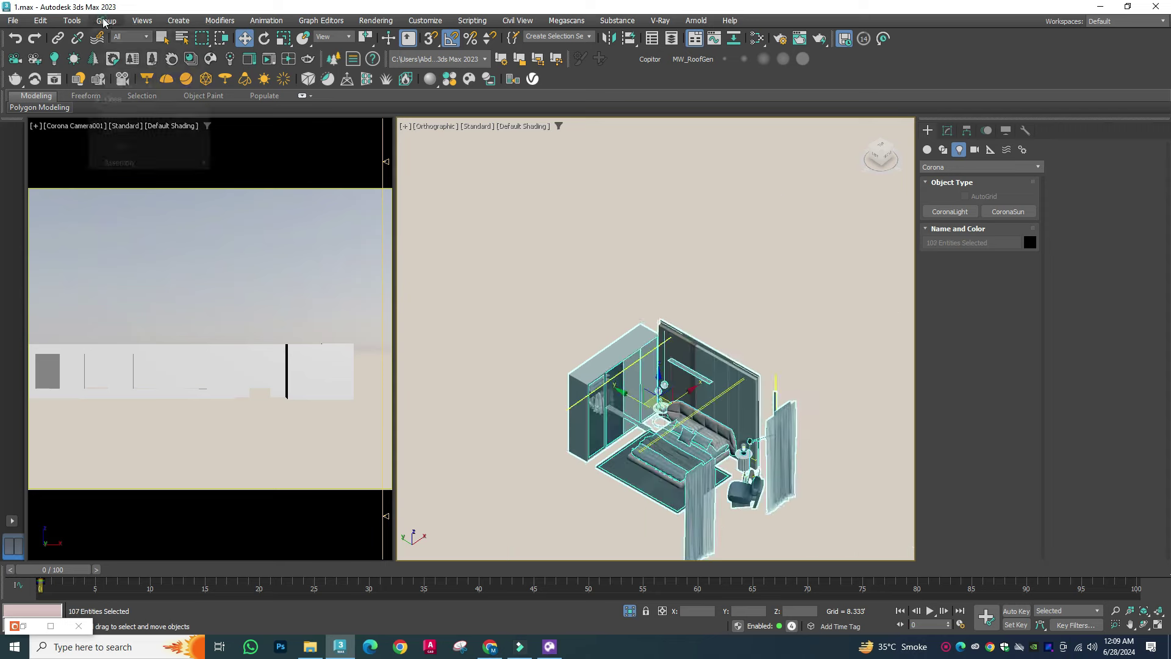
click(106, 20)
click(622, 209)
click(106, 21)
drag(560, 224, 811, 564)
click(106, 20)
click(116, 40)
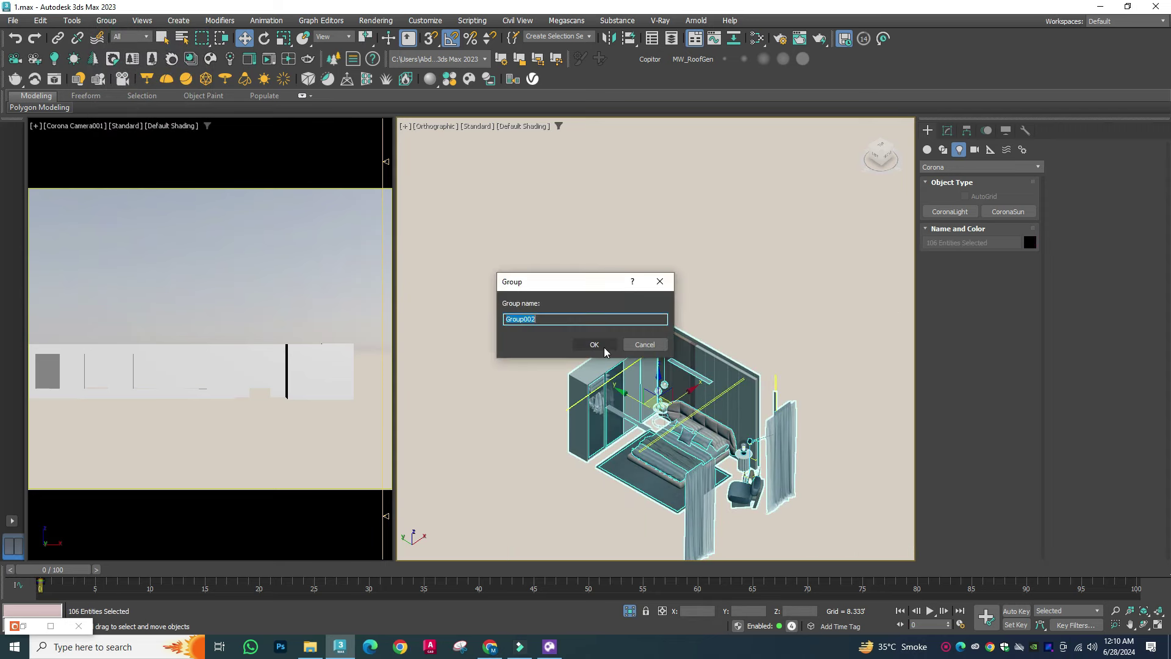
click(595, 343)
scroll(down, 3)
click(551, 388)
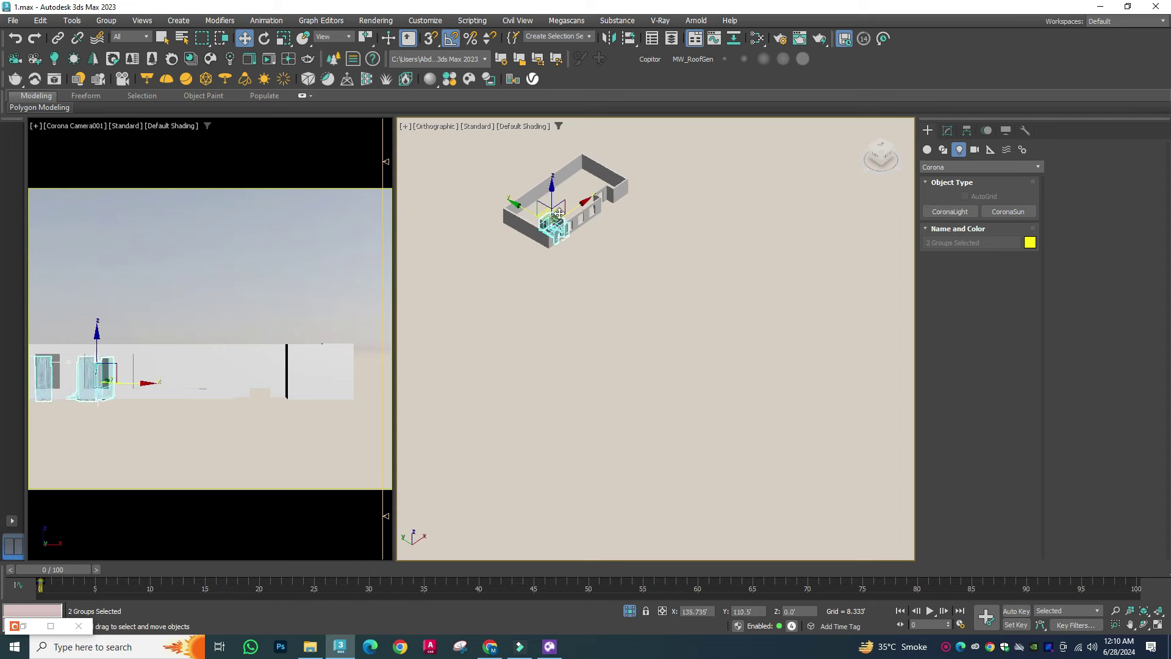
Step: Create spherical Corona Light001 (intensity 50.0) and position it above the bed
scroll(up, 3)
scroll(up, 3)
drag(558, 213, 573, 329)
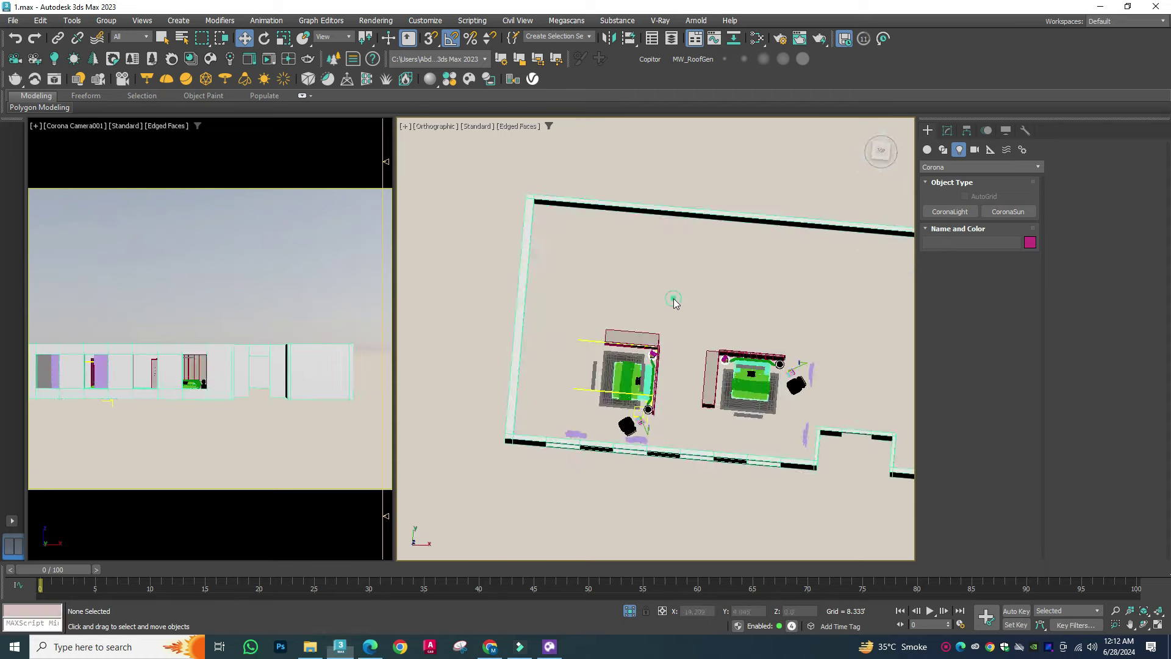
drag(674, 304, 696, 368)
scroll(up, 3)
scroll(up, 3)
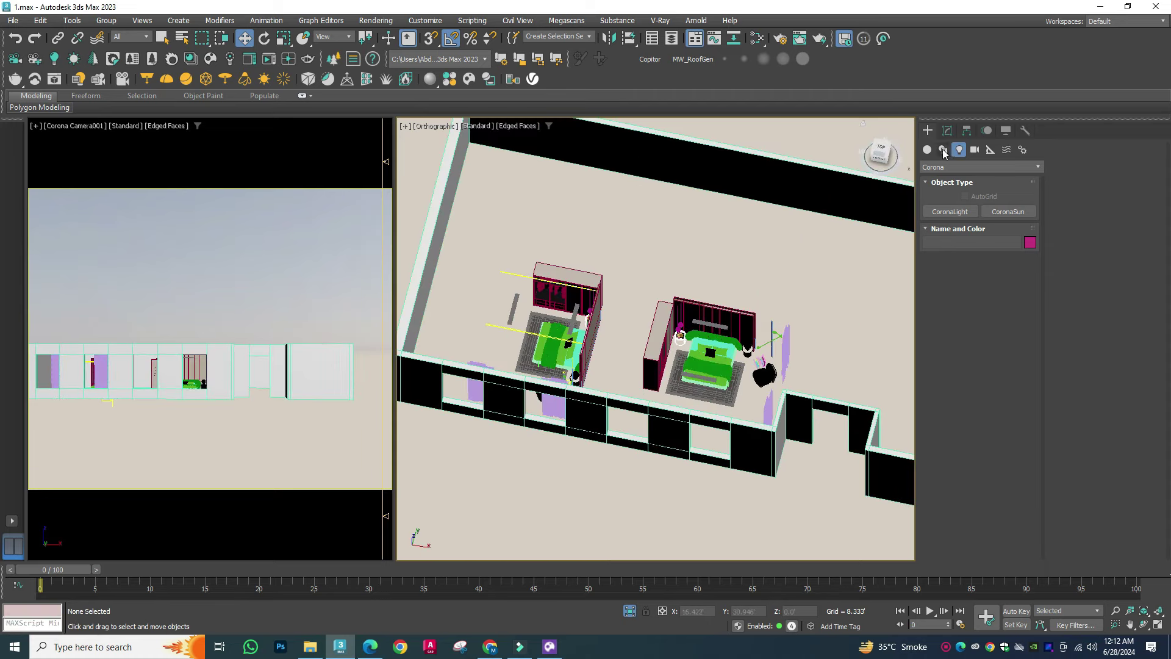
click(958, 208)
click(698, 387)
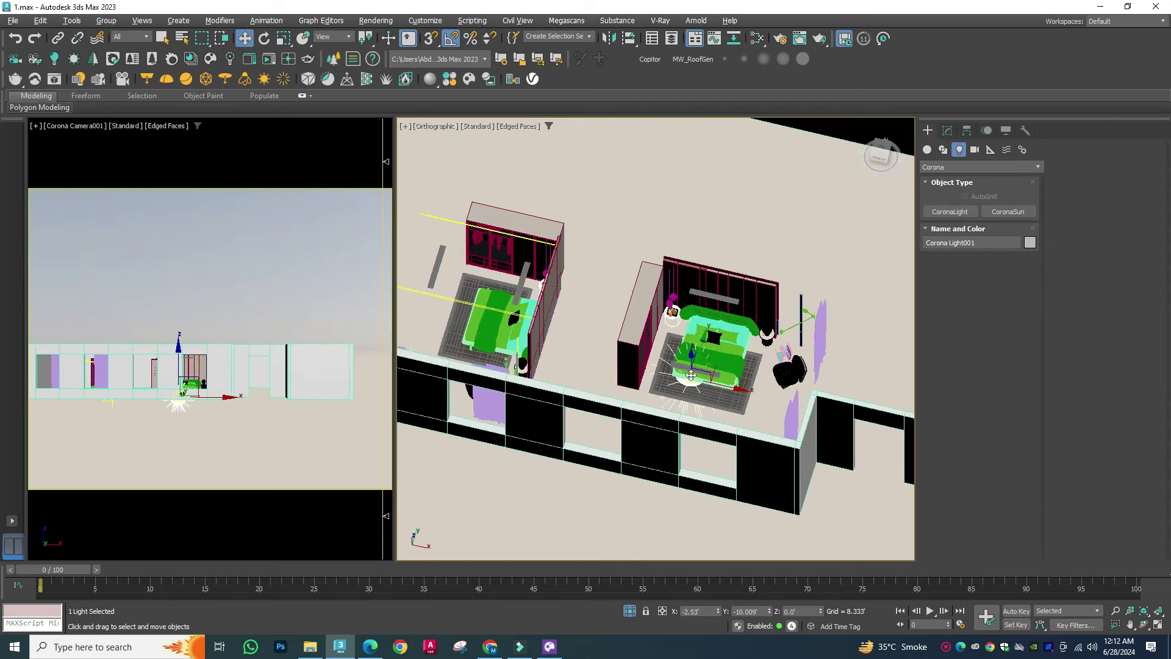
key(w)
drag(699, 386, 713, 318)
scroll(up, 3)
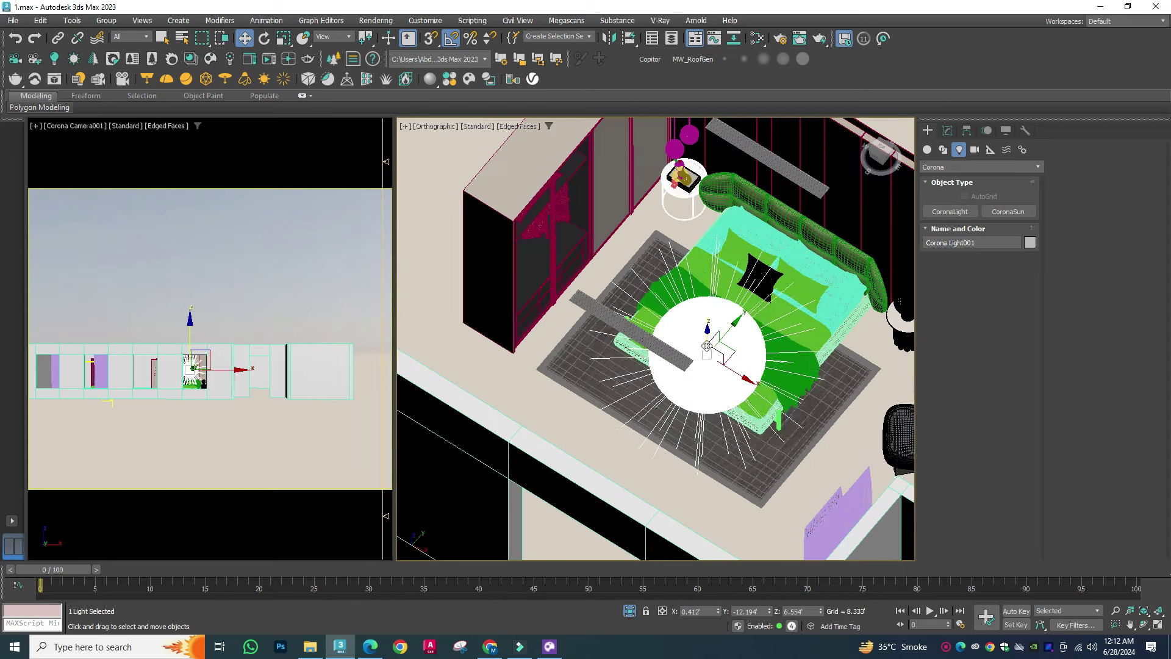
click(947, 130)
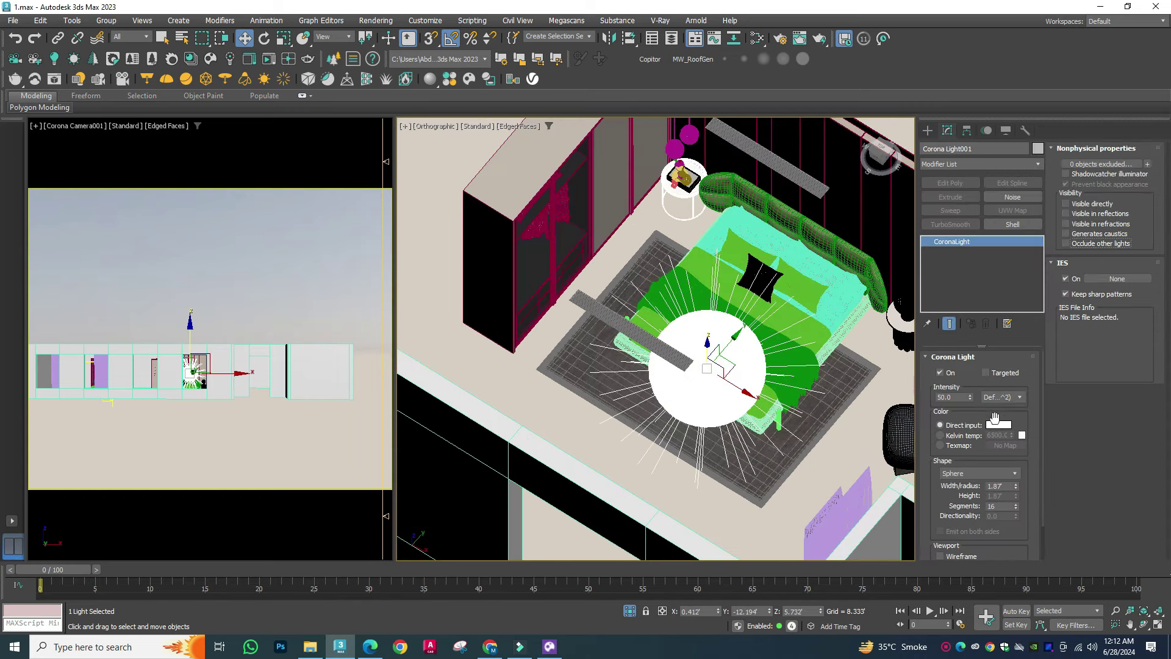
Step: Set Corona Light001's colour to a pale warm orange
click(998, 425)
drag(953, 324, 874, 338)
drag(950, 349, 906, 314)
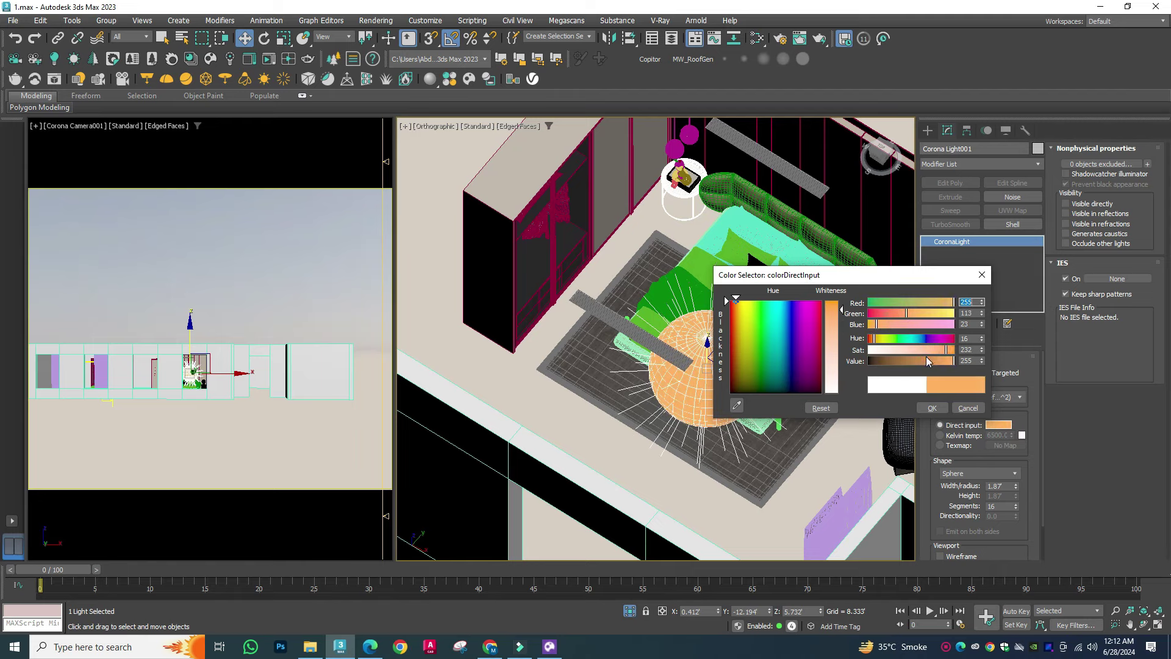
drag(946, 349, 921, 349)
click(932, 408)
scroll(down, 3)
Step: Clone the light as instance Light002 over the left room's bed
drag(754, 406, 564, 316)
key(Return)
click(783, 415)
drag(784, 416, 964, 477)
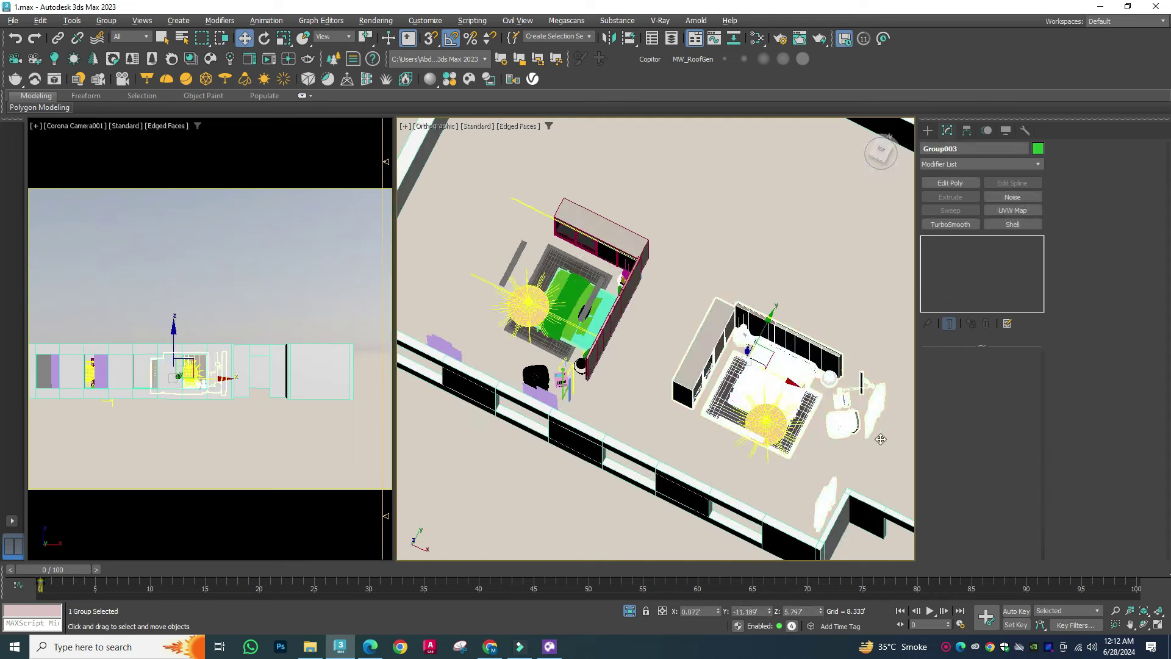
Step: Rotate the curtain about 50 degrees and shift it into its new position
click(741, 454)
key(e)
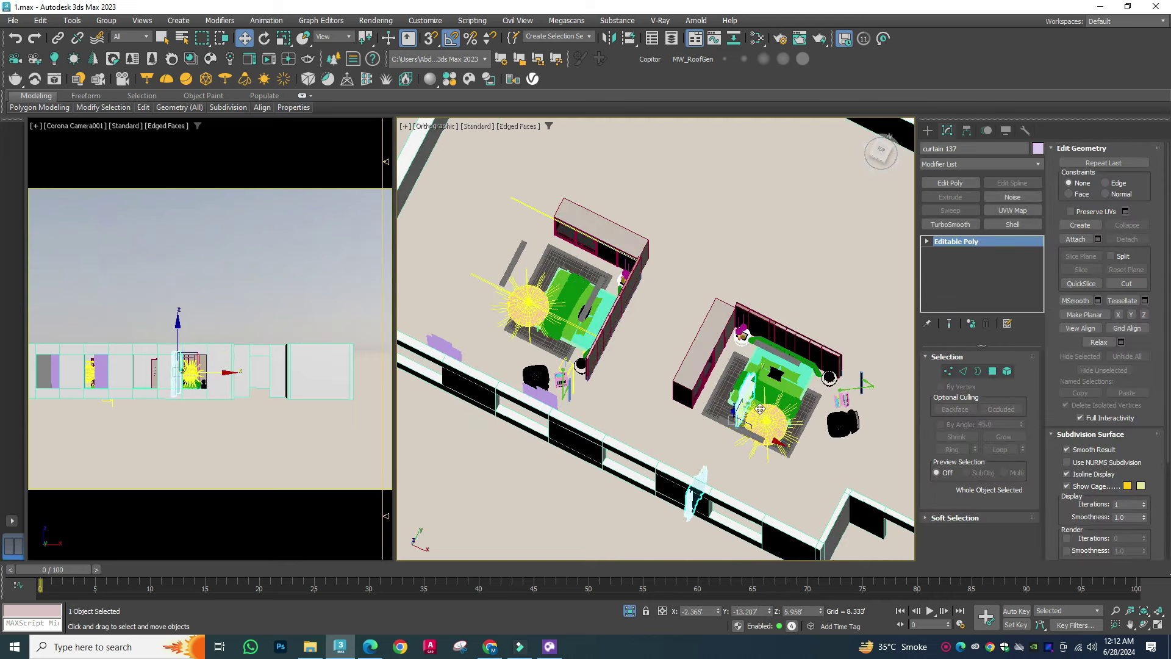
drag(738, 465, 704, 459)
key(w)
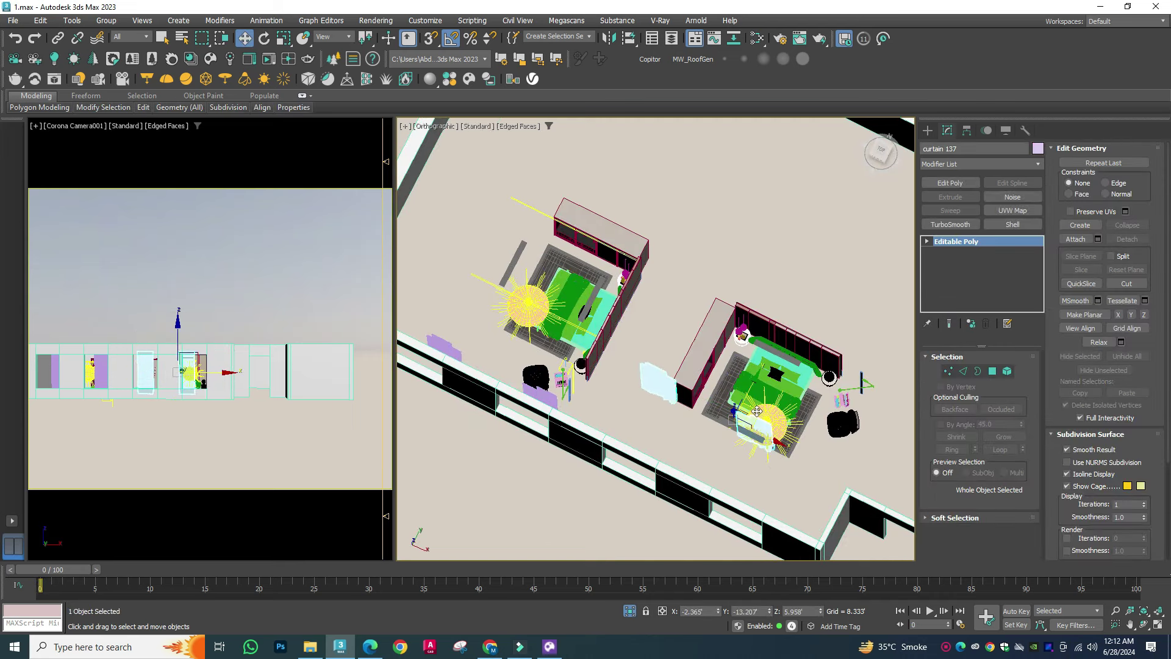
drag(681, 450, 715, 485)
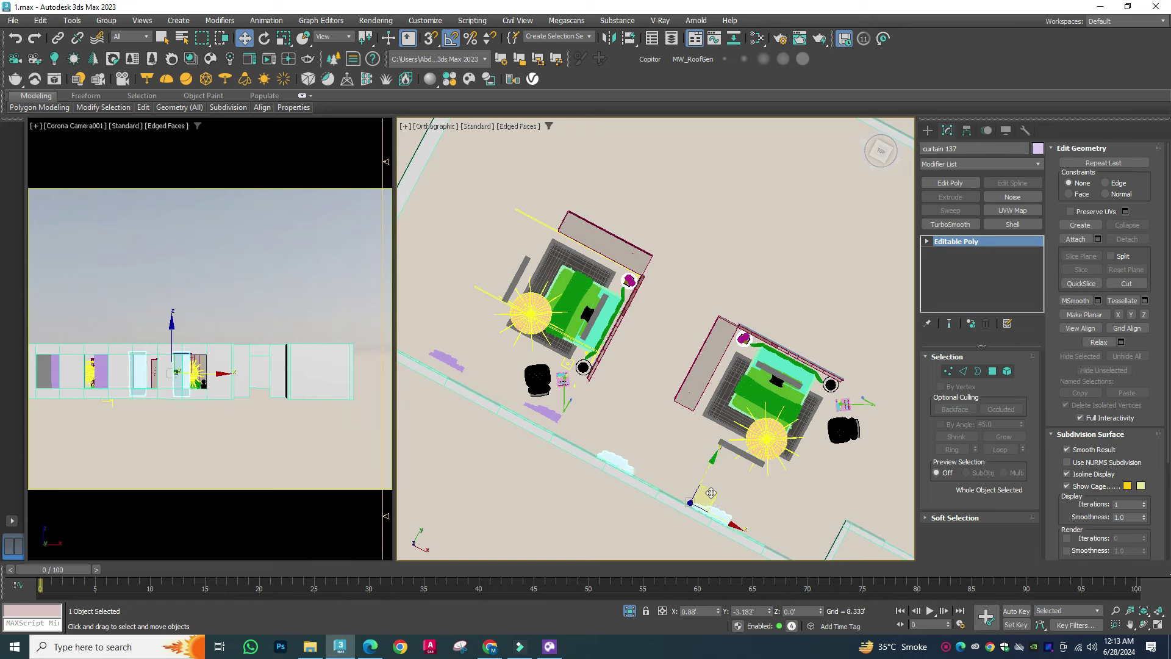
click(738, 482)
scroll(down, 3)
drag(765, 437, 769, 389)
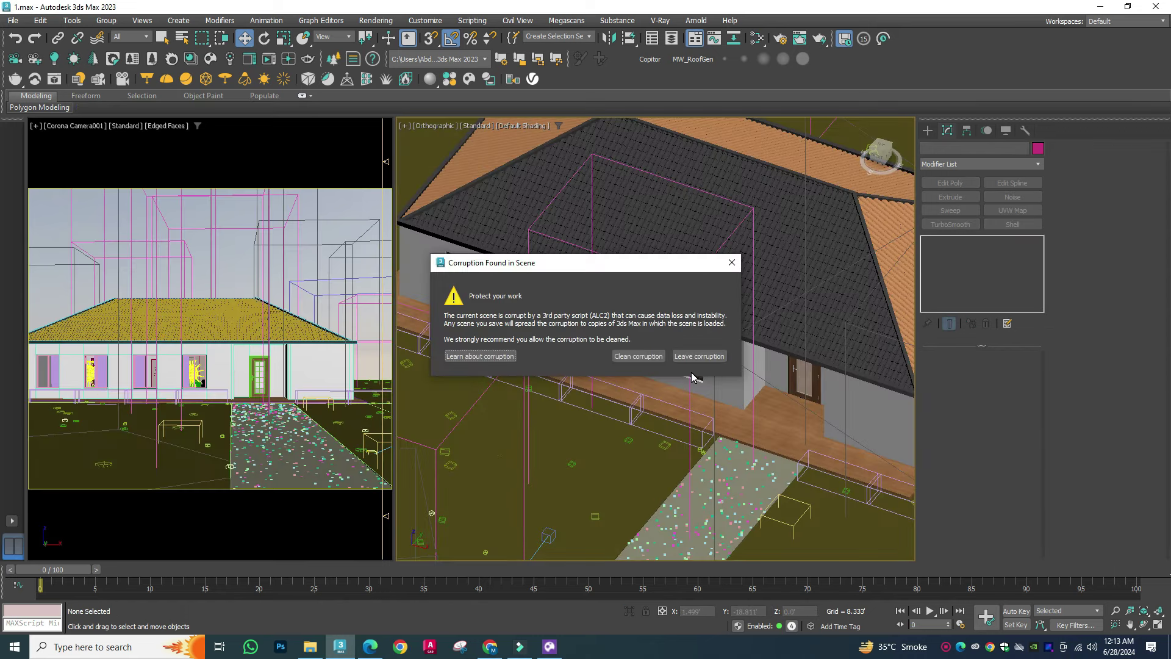
Step: Leave the ALC2 corruption uncleaned and run Corona Interactive Render of the house exterior
click(691, 357)
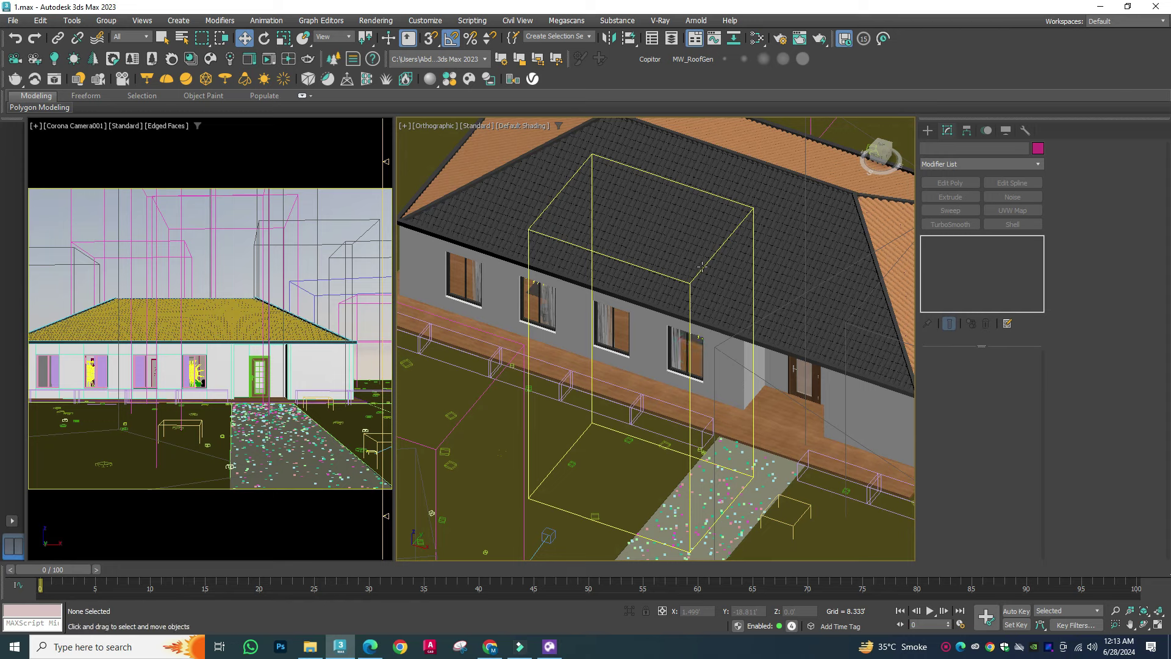
click(269, 60)
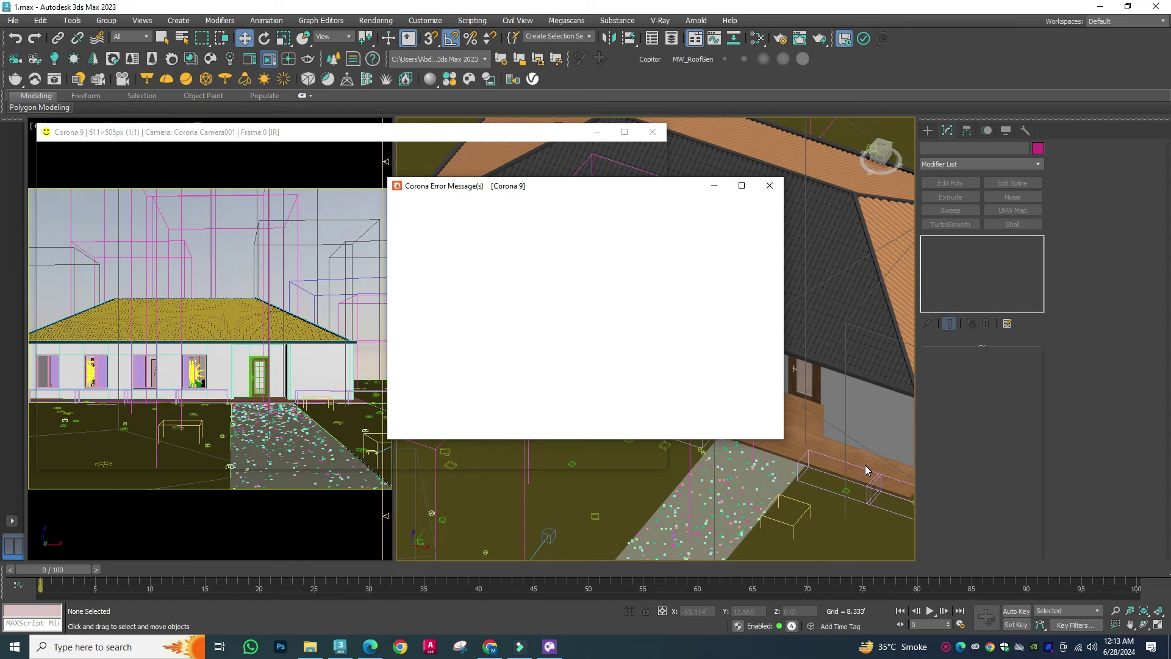
click(770, 185)
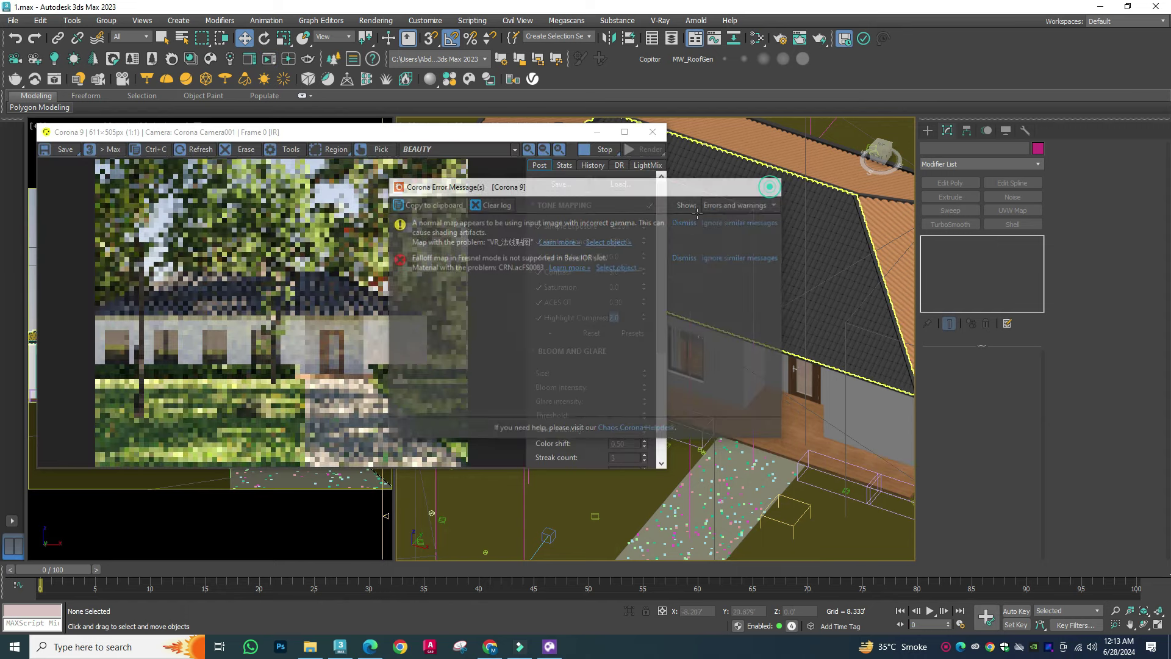
scroll(down, 3)
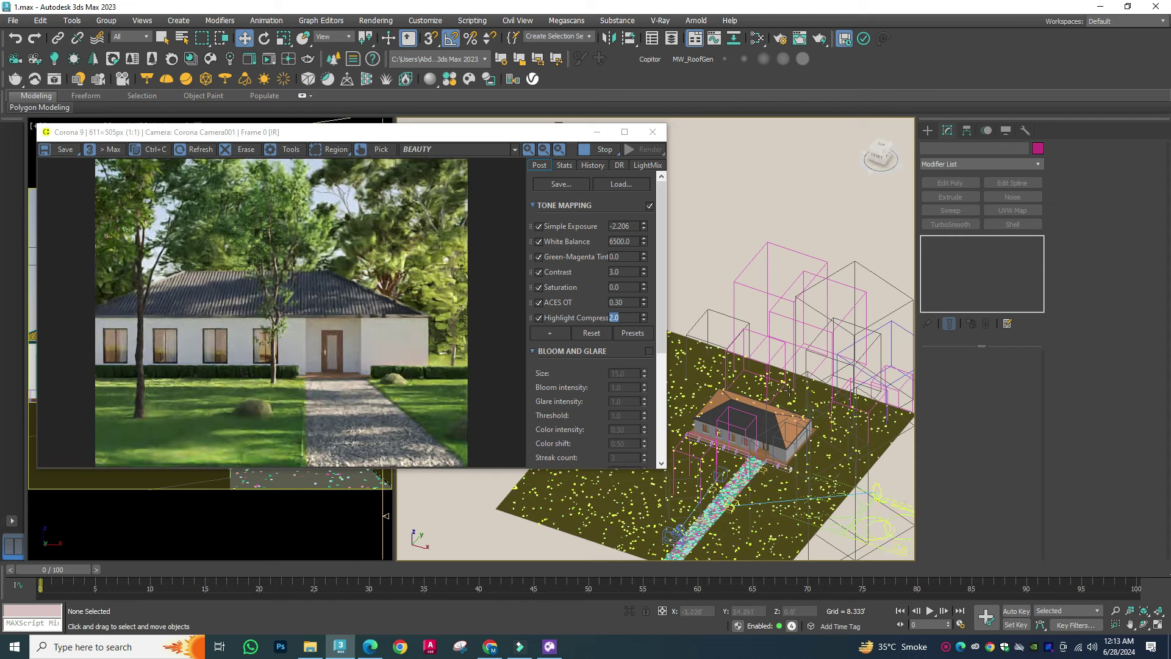
scroll(up, 3)
scroll(up, 3)
scroll(up, 3)
Step: Give the window's CRN.Glass Clear Distorted material IOR 1.5 and bump 0.0
click(701, 390)
key(m)
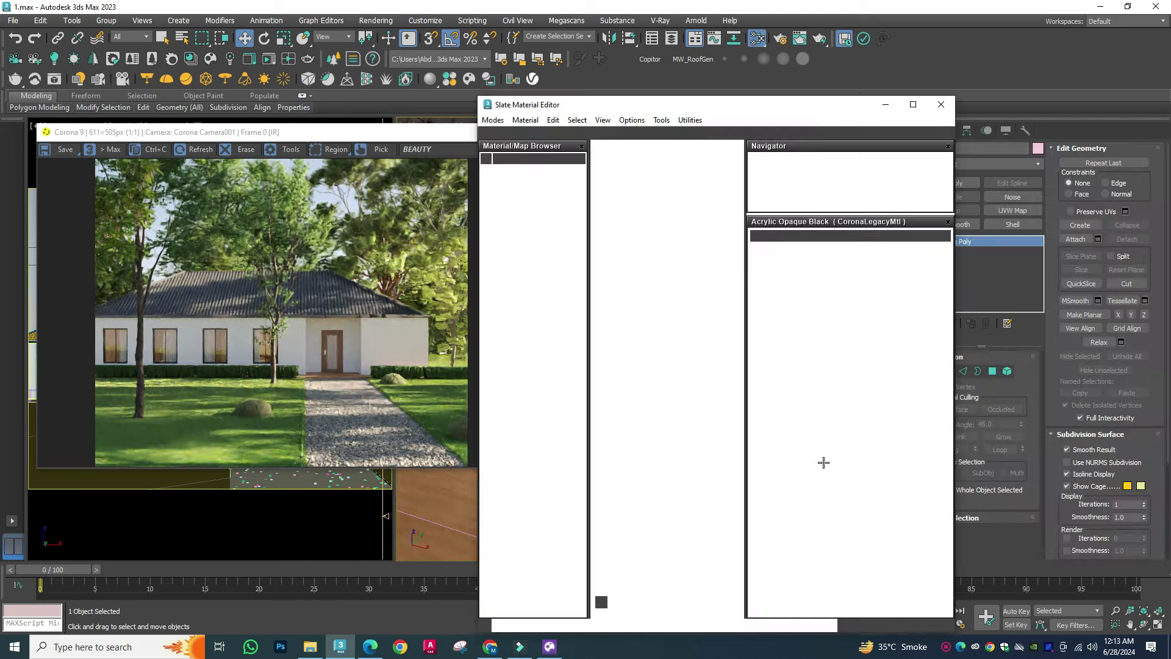
drag(897, 191, 656, 150)
scroll(up, 3)
scroll(up, 3)
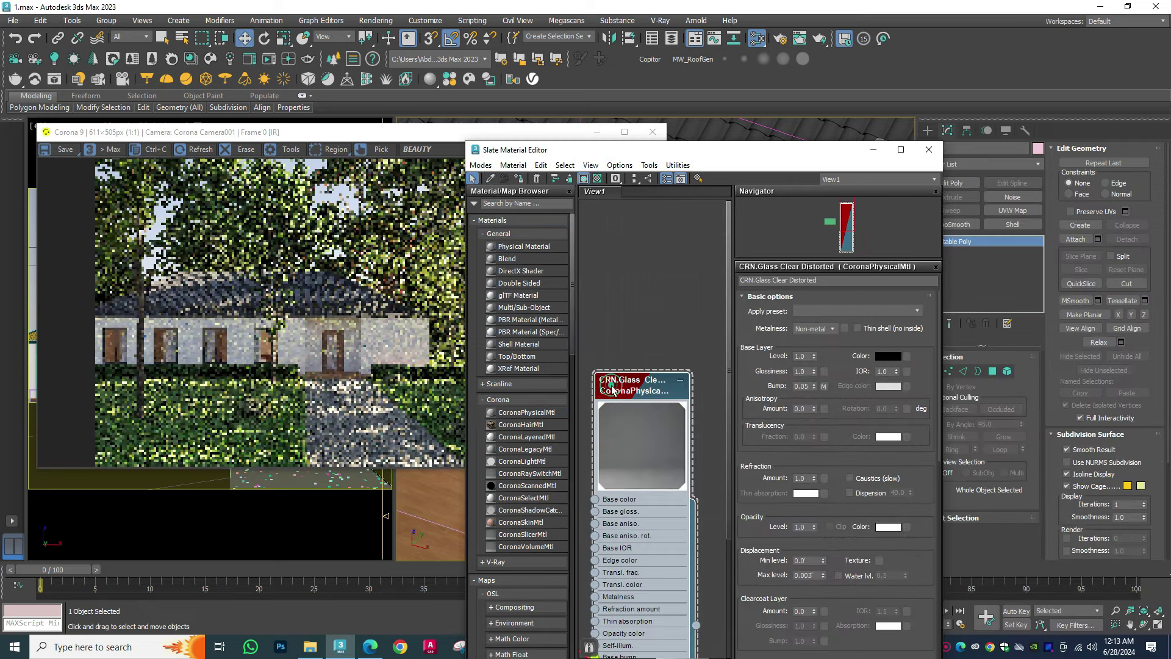
drag(896, 371, 896, 360)
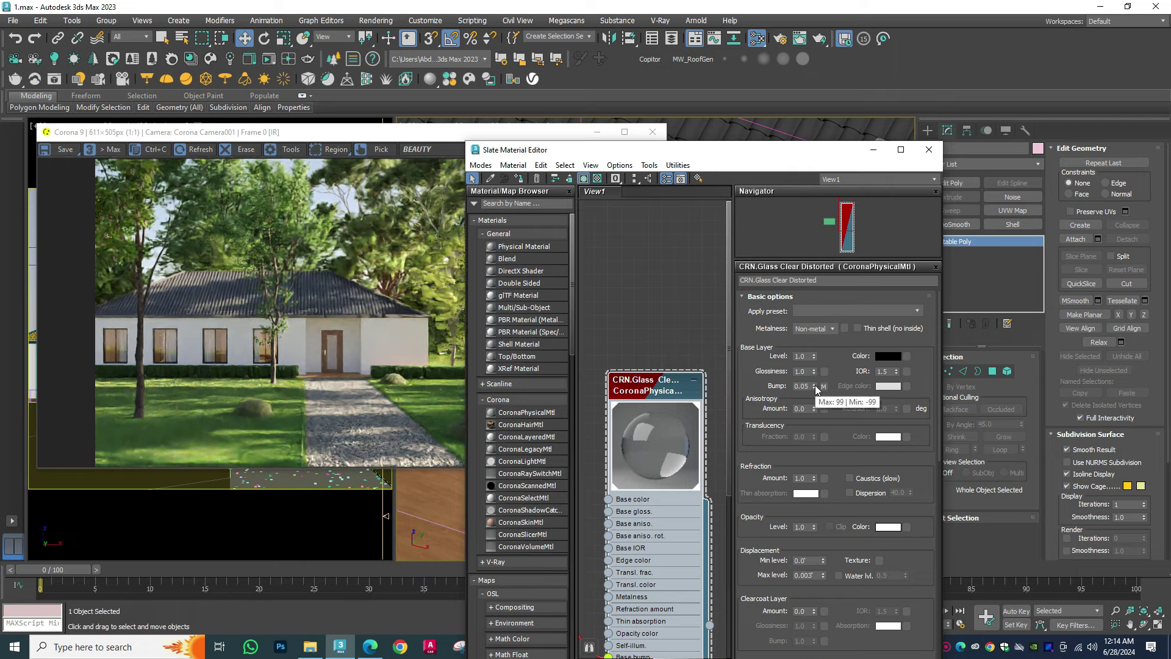
drag(814, 388, 837, 437)
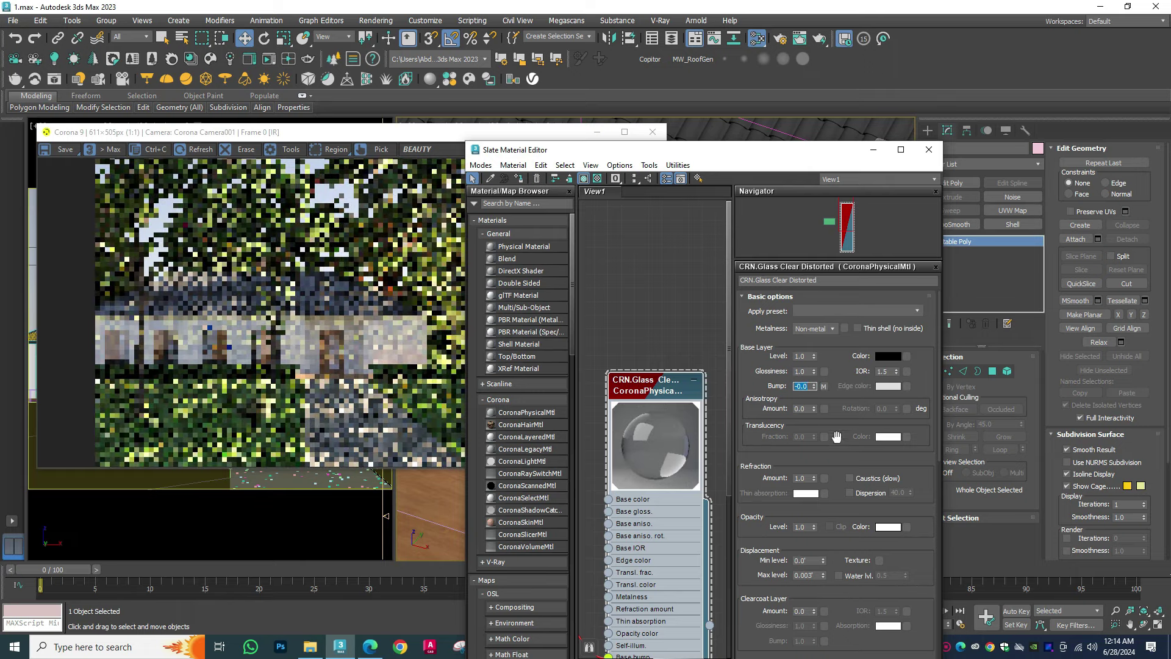
scroll(down, 3)
key(Delete)
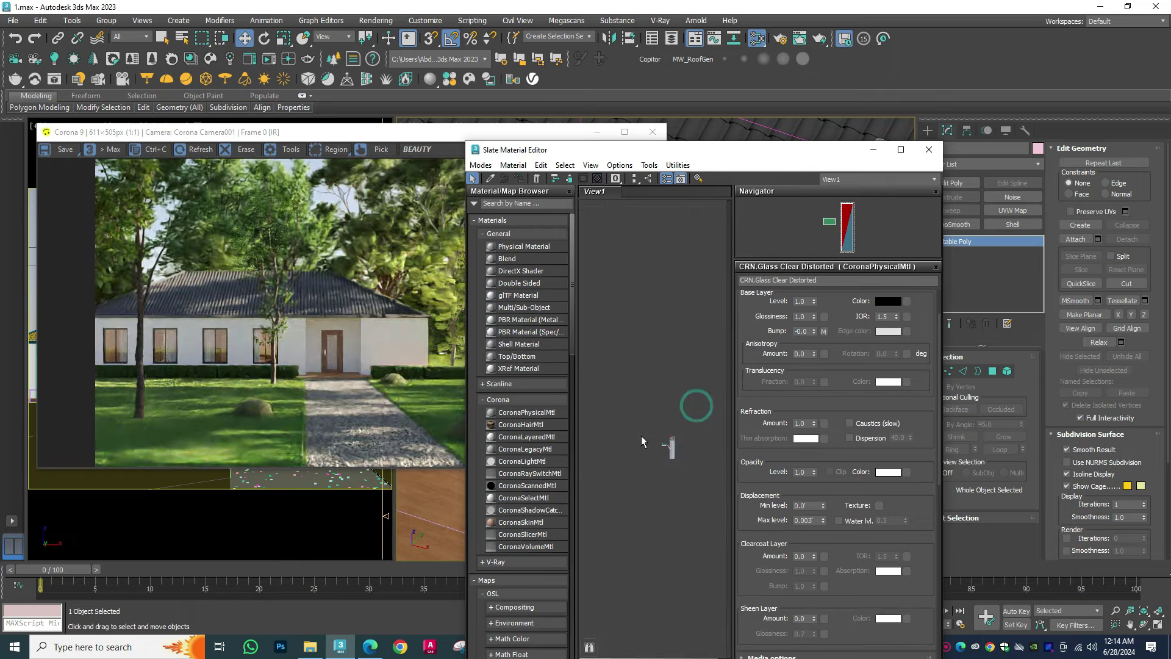
click(928, 149)
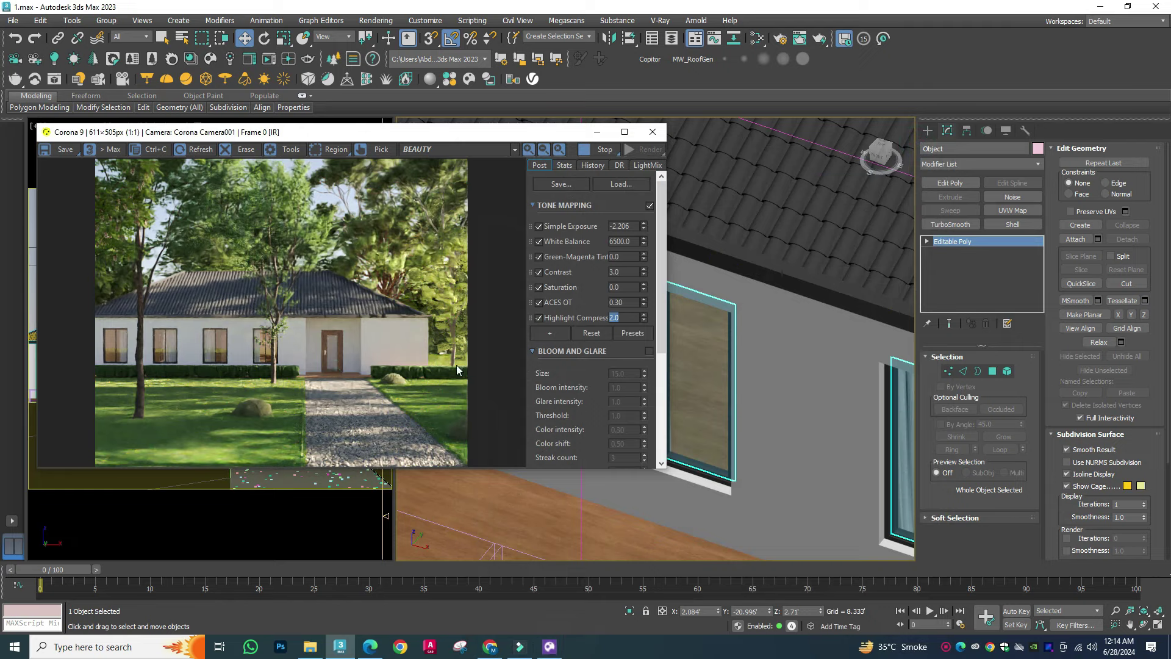
Step: Clear the selection, dismiss the corruption warning and orbit to view the whole site
scroll(down, 3)
scroll(up, 3)
click(699, 346)
click(699, 347)
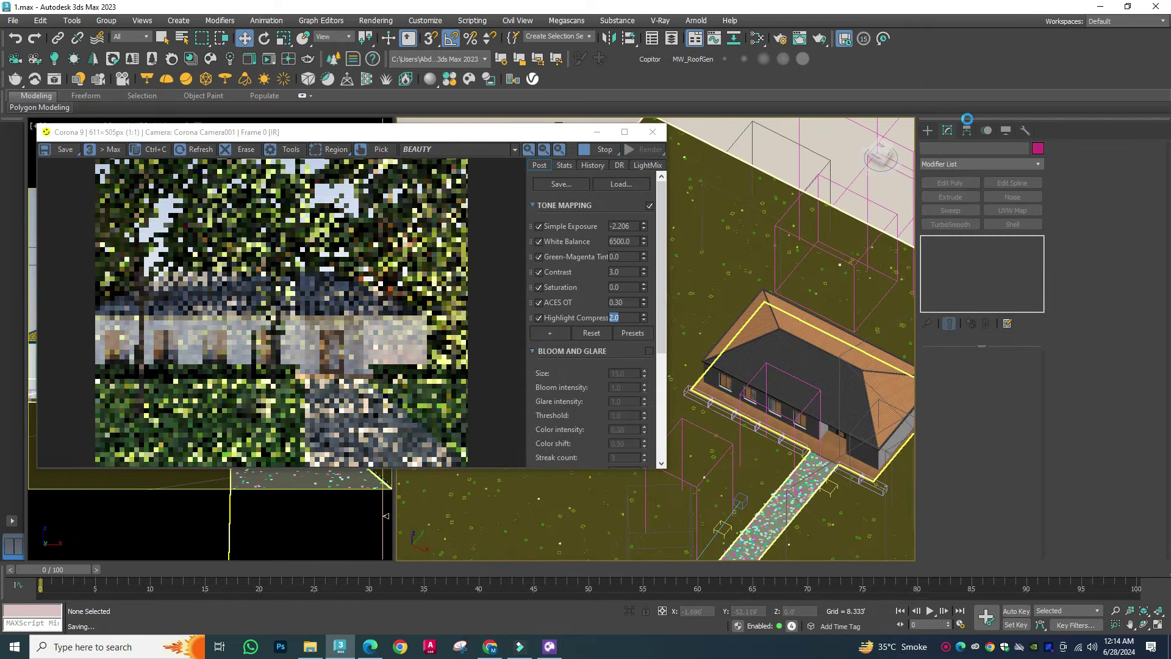
drag(793, 427, 793, 458)
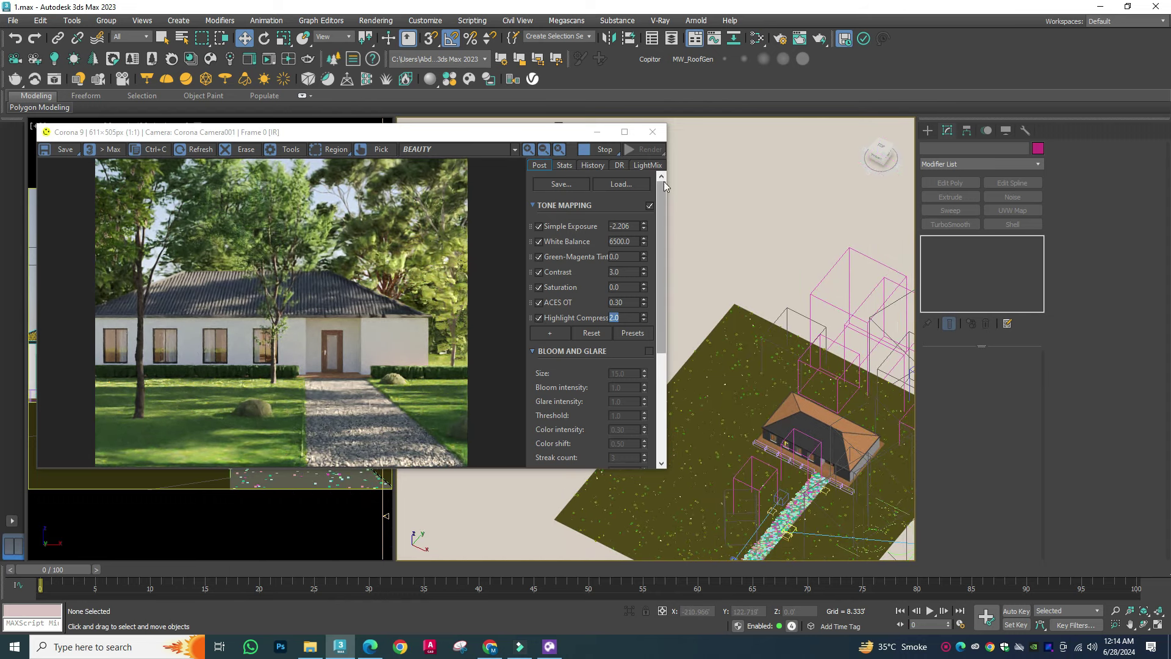
Step: Set Corona tone mapping ACES OT to 0.10 and Highlight Compress to 2.0
click(626, 272)
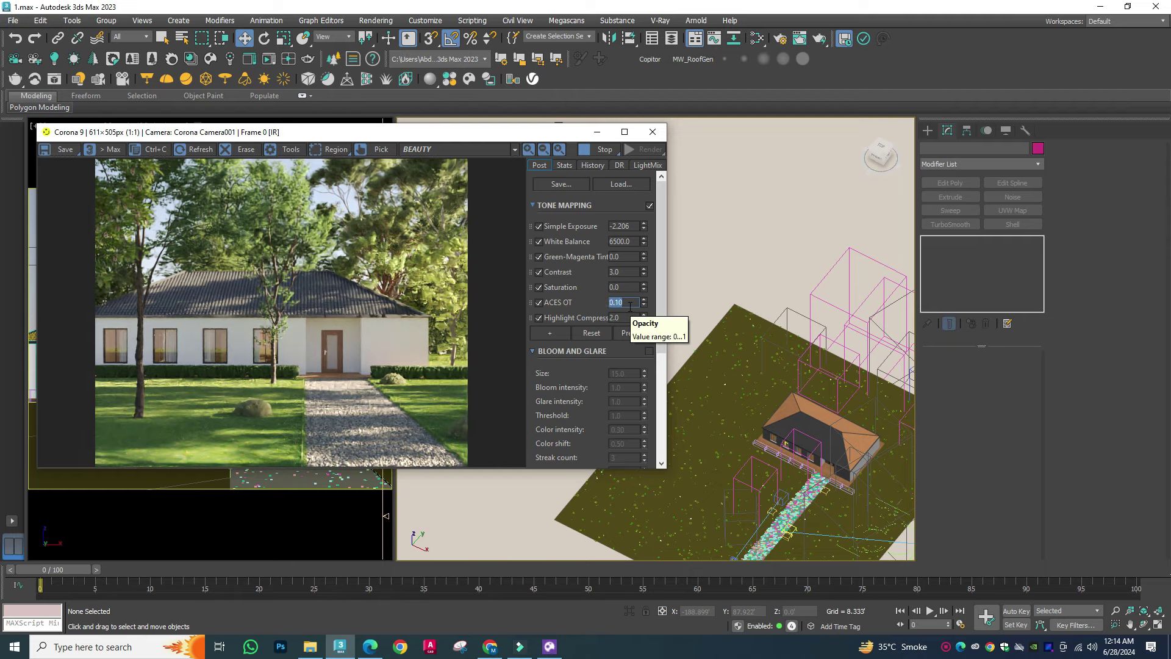
text(10)
key(Return)
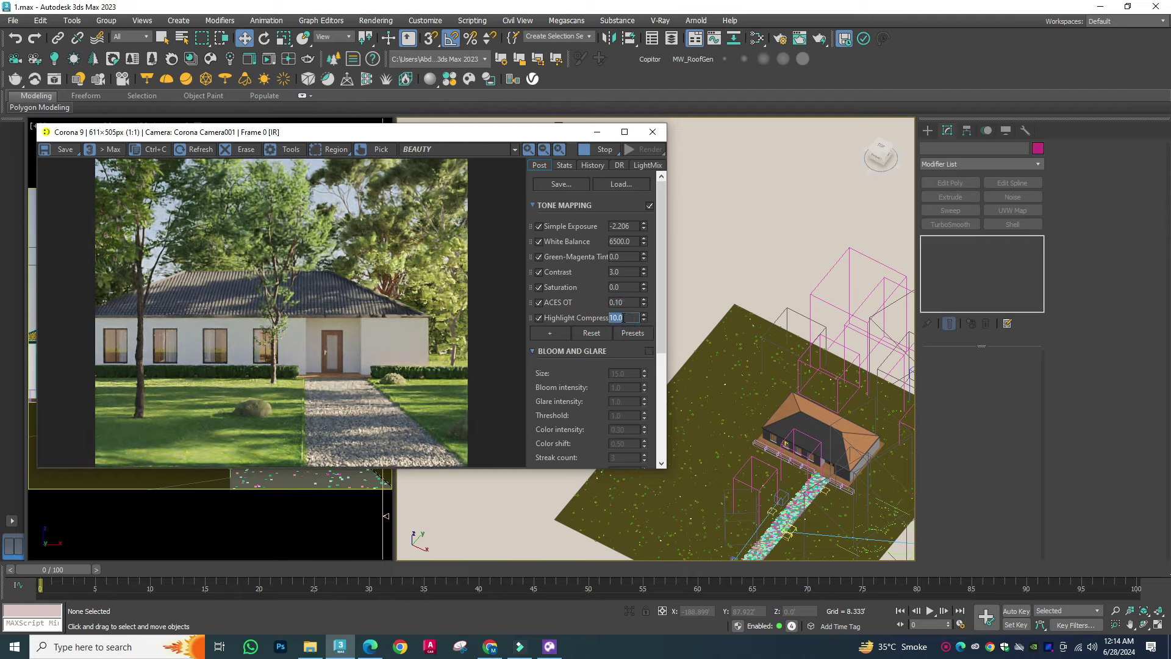
text(1)
key(Return)
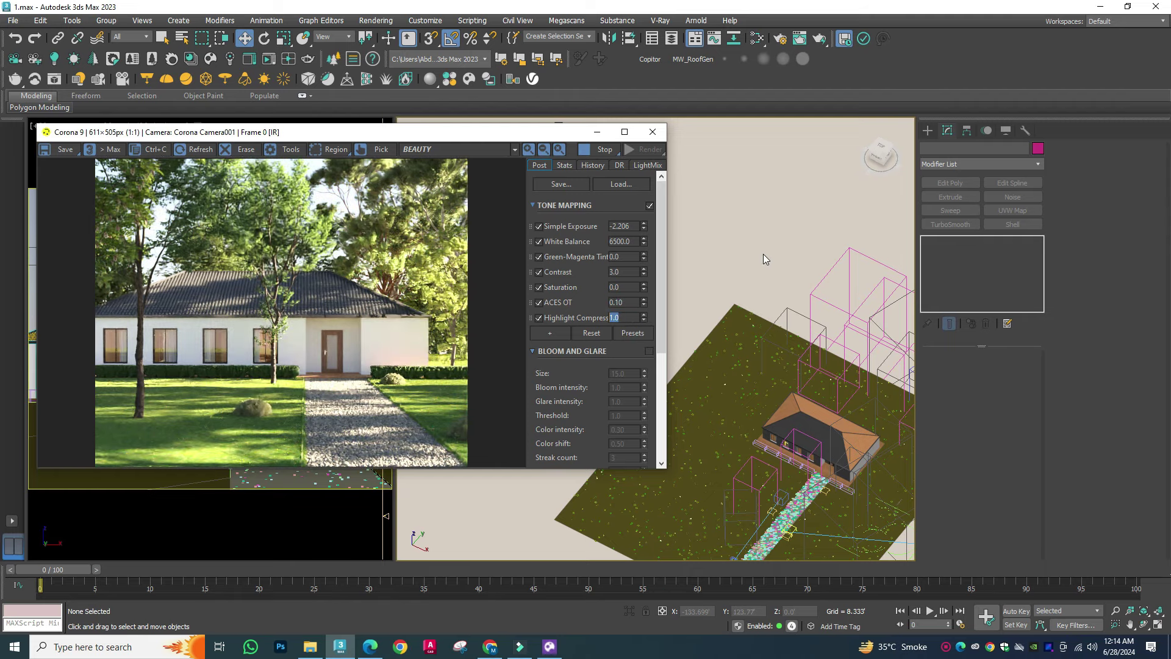
text(2)
key(Return)
scroll(down, 3)
scroll(up, 3)
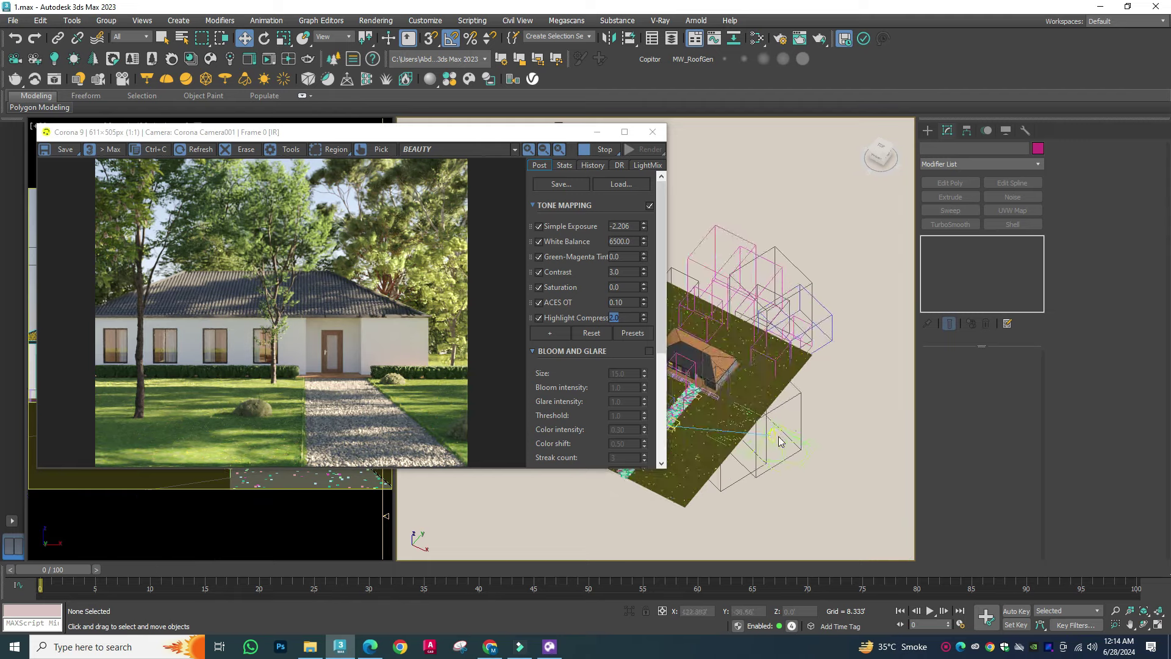
click(772, 434)
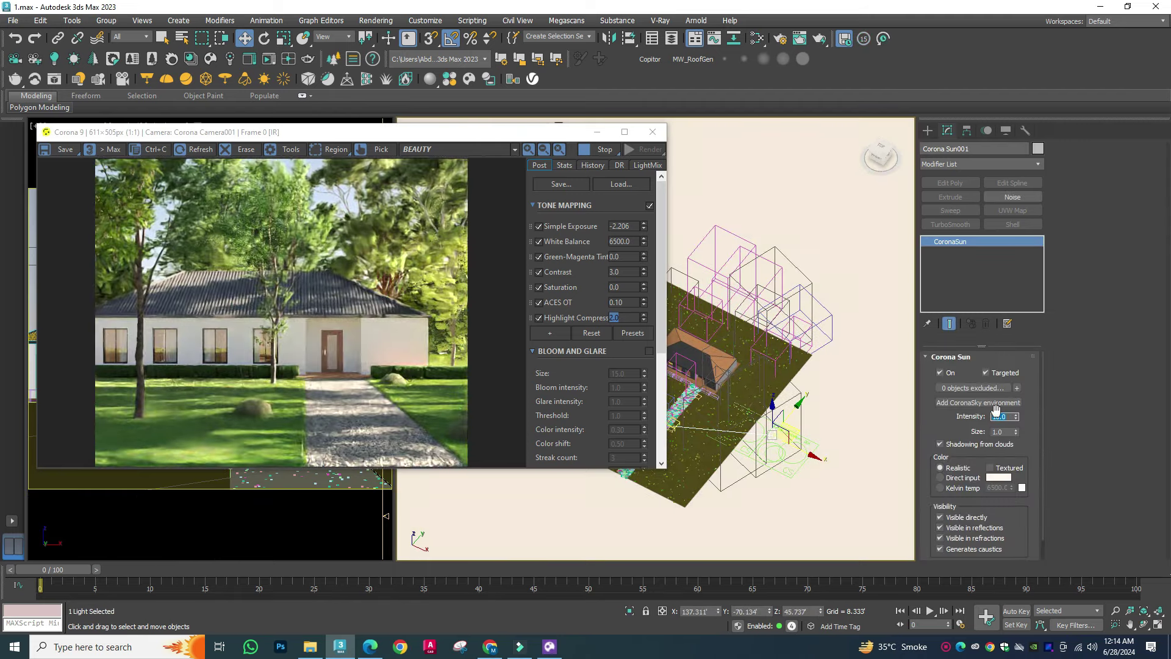
Step: Set the Corona Sun intensity to 3.0 and add a linked CoronaSky environment
text(3)
key(Return)
click(994, 403)
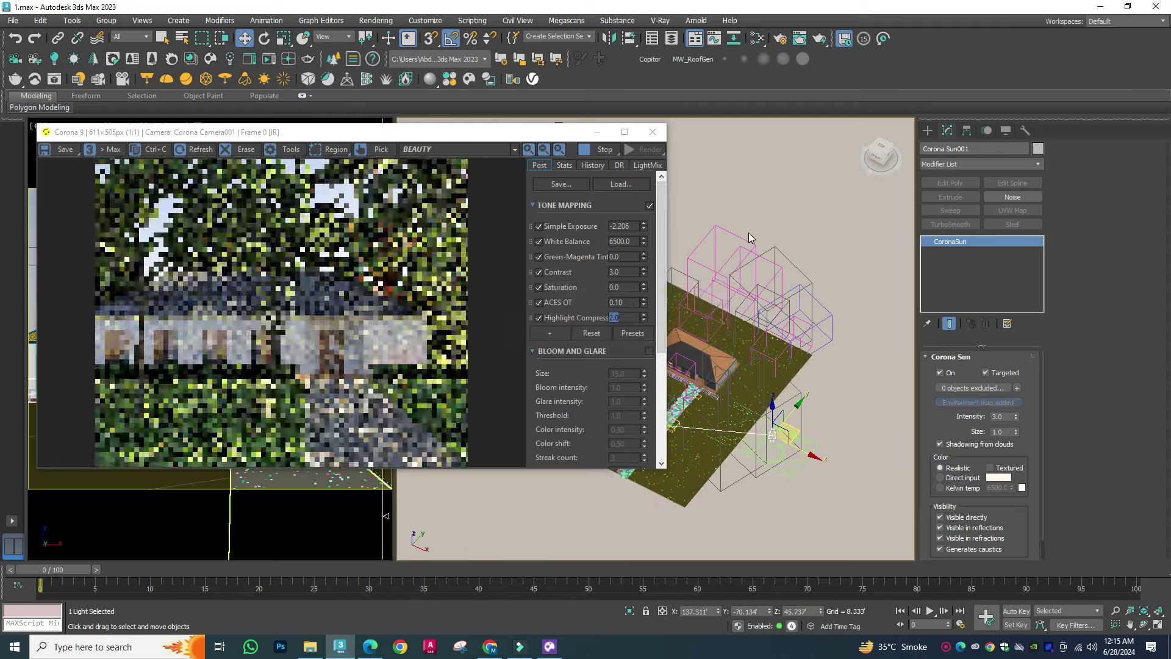
Step: Move tree proxy Corona Proxy012 down and to the left
click(751, 466)
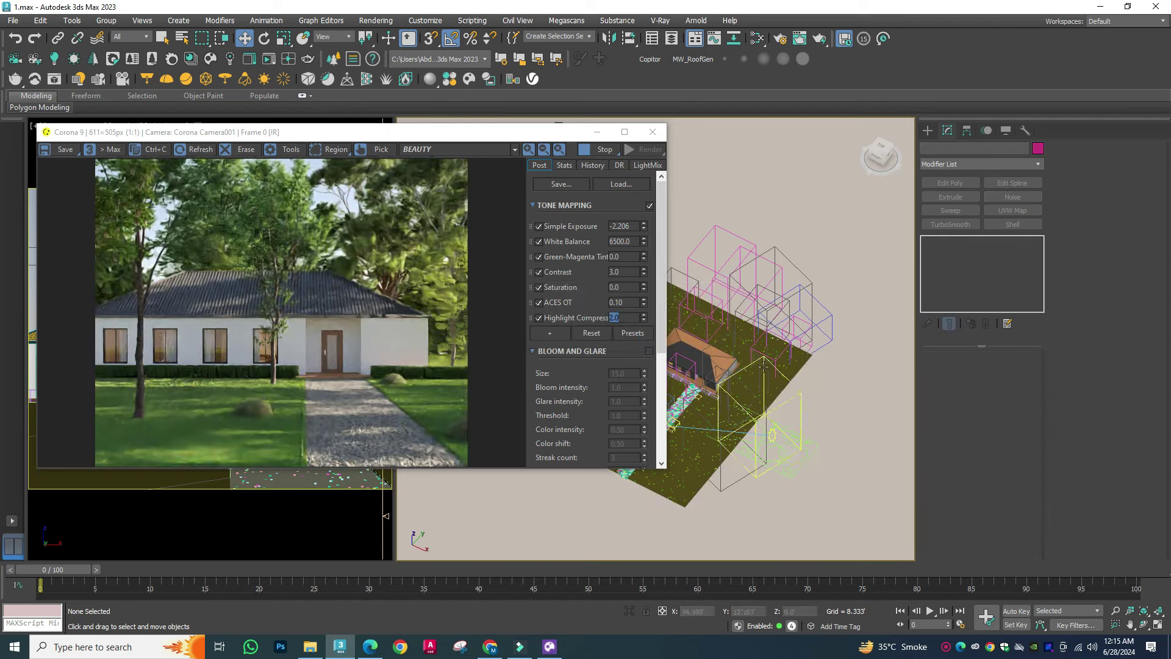
drag(750, 466, 792, 419)
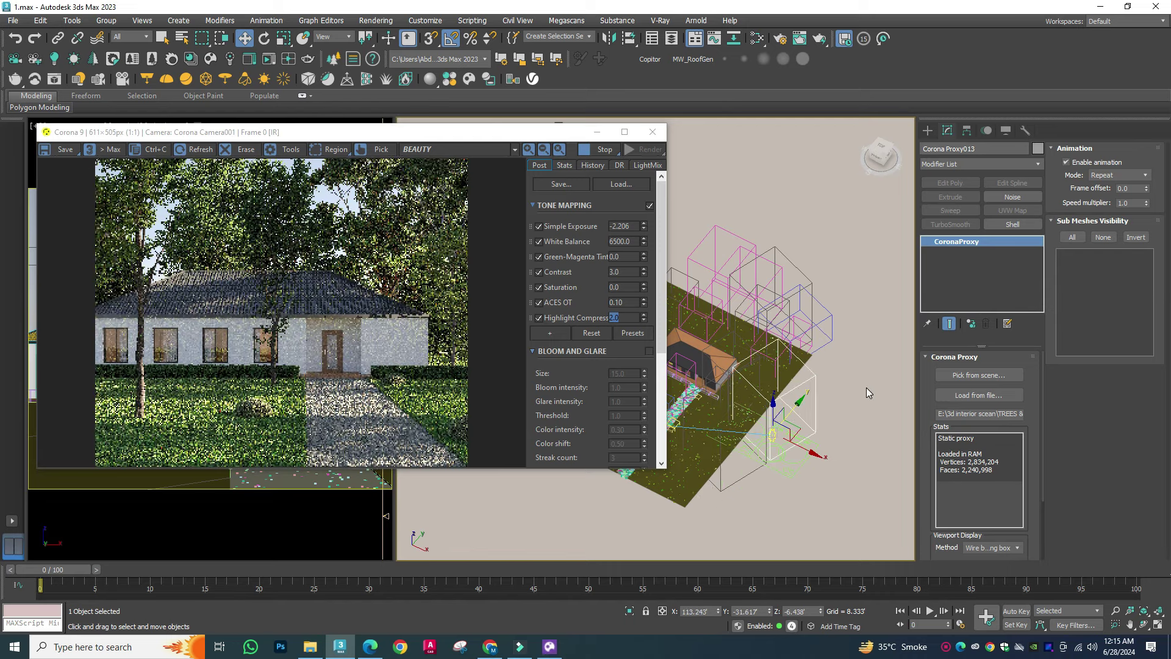
click(866, 393)
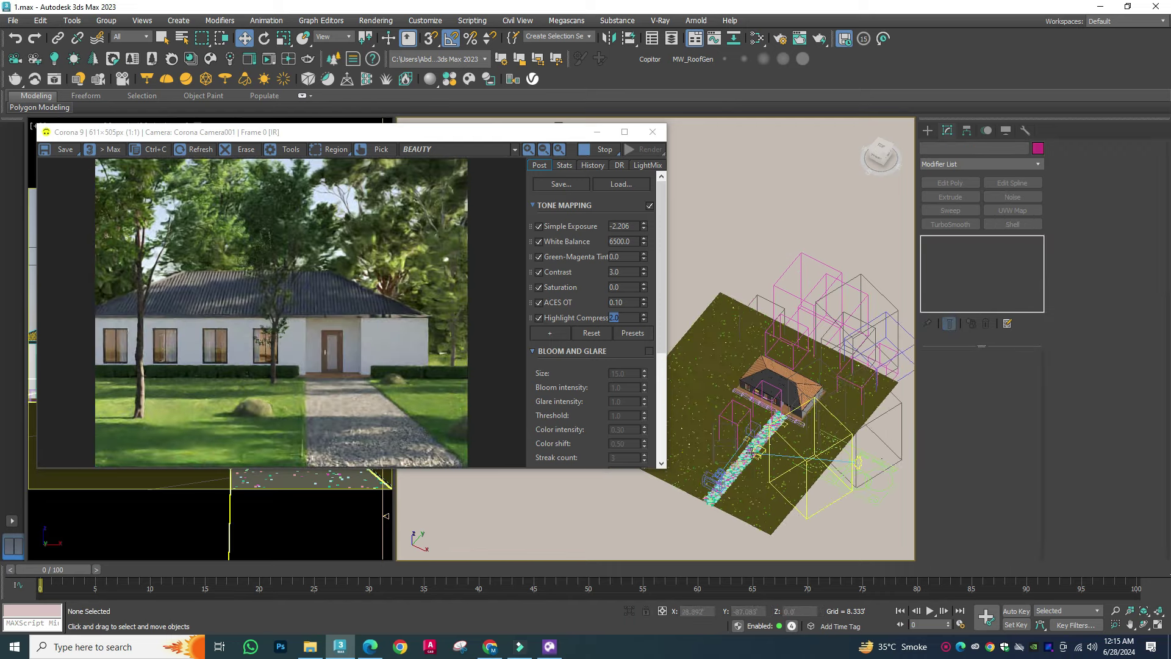
scroll(up, 3)
scroll(down, 3)
scroll(up, 3)
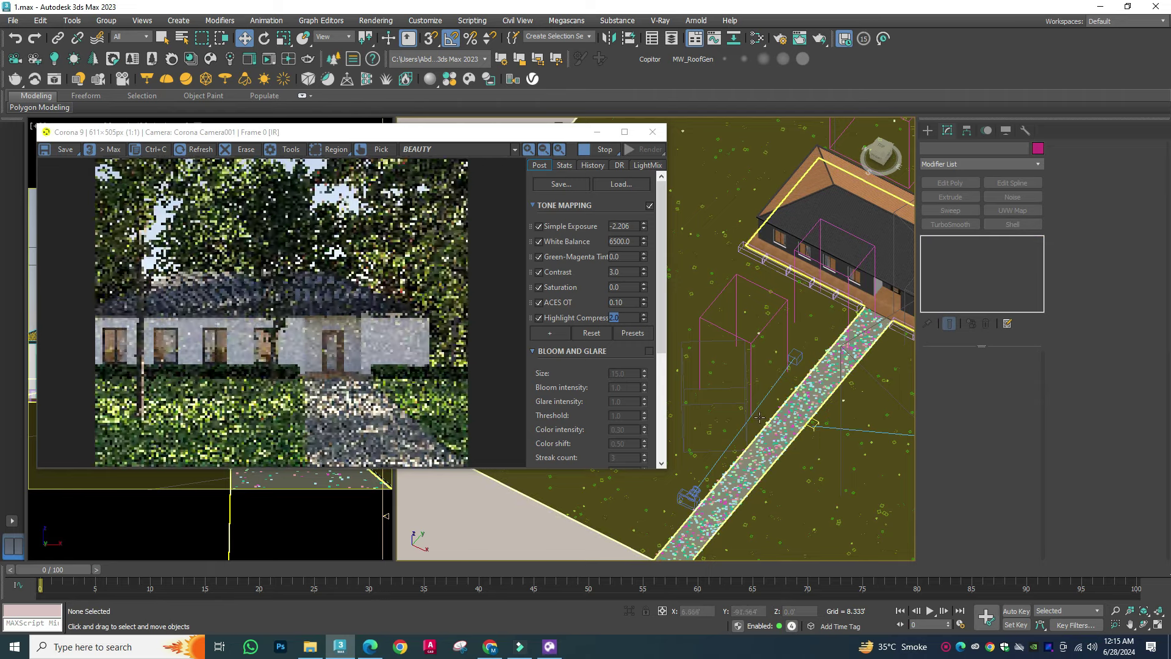
scroll(down, 3)
scroll(up, 3)
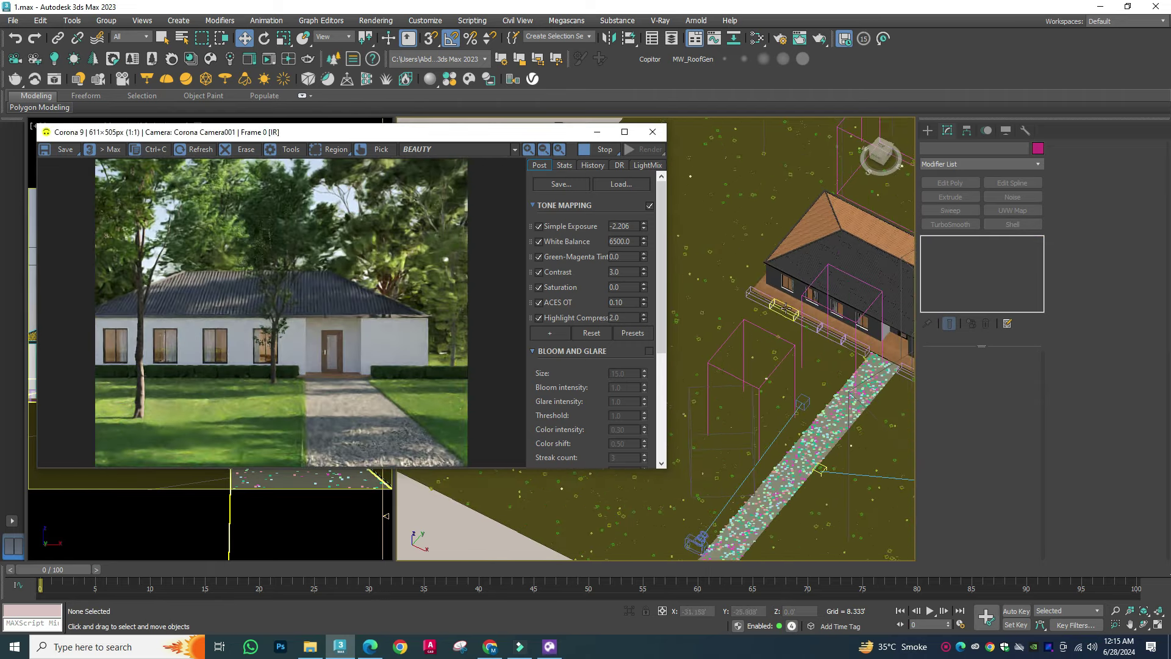
Step: Load the boxwood hedge Multi/Sub-Object material in the Slate Material Editor
key(m)
click(687, 317)
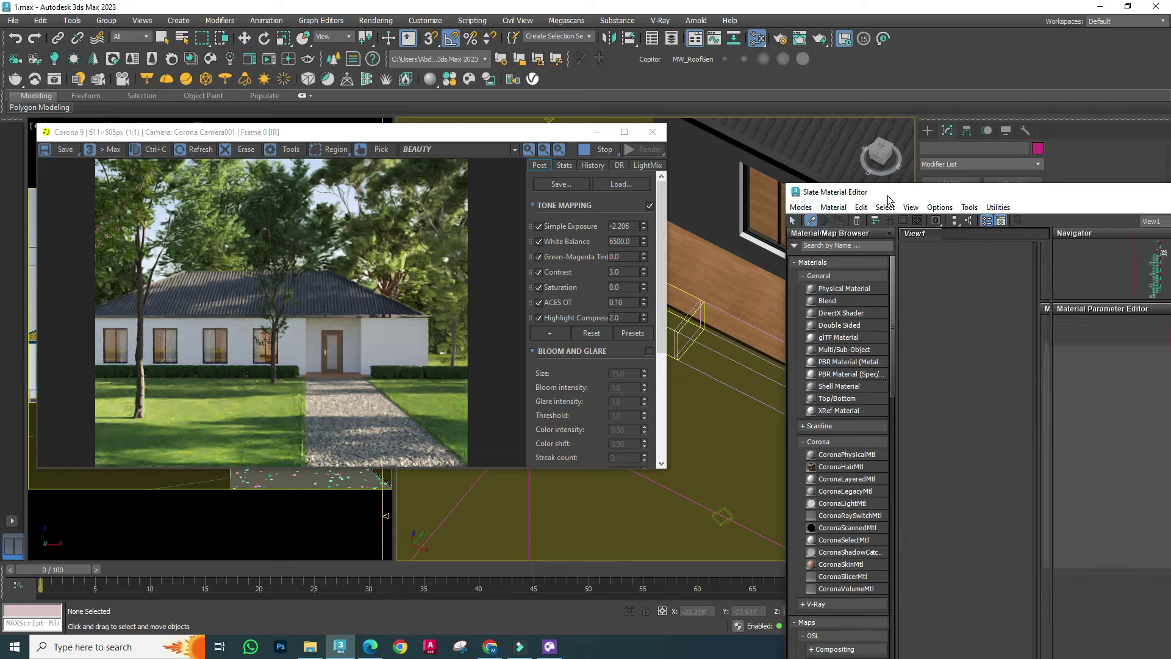
drag(872, 192, 604, 73)
Step: Insert CoronaColorCorrect nodes with brightness 0.2 into the boxwood leaf map links
scroll(up, 3)
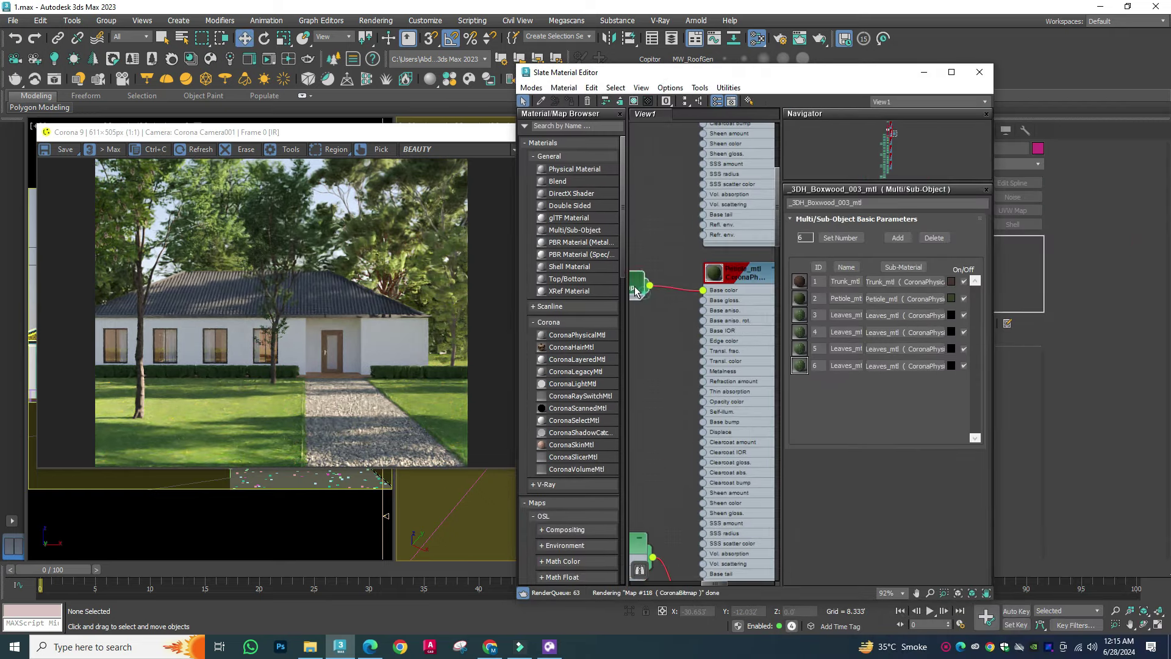
scroll(down, 3)
scroll(down, 3)
double_click(661, 273)
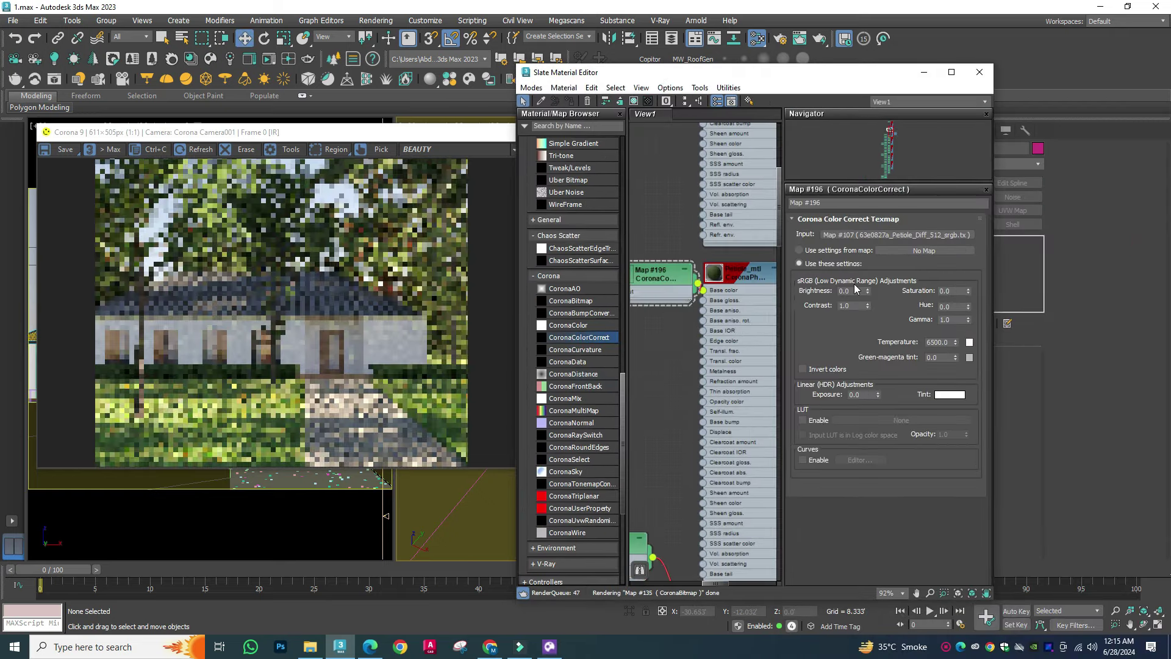
scroll(down, 3)
drag(580, 337, 675, 319)
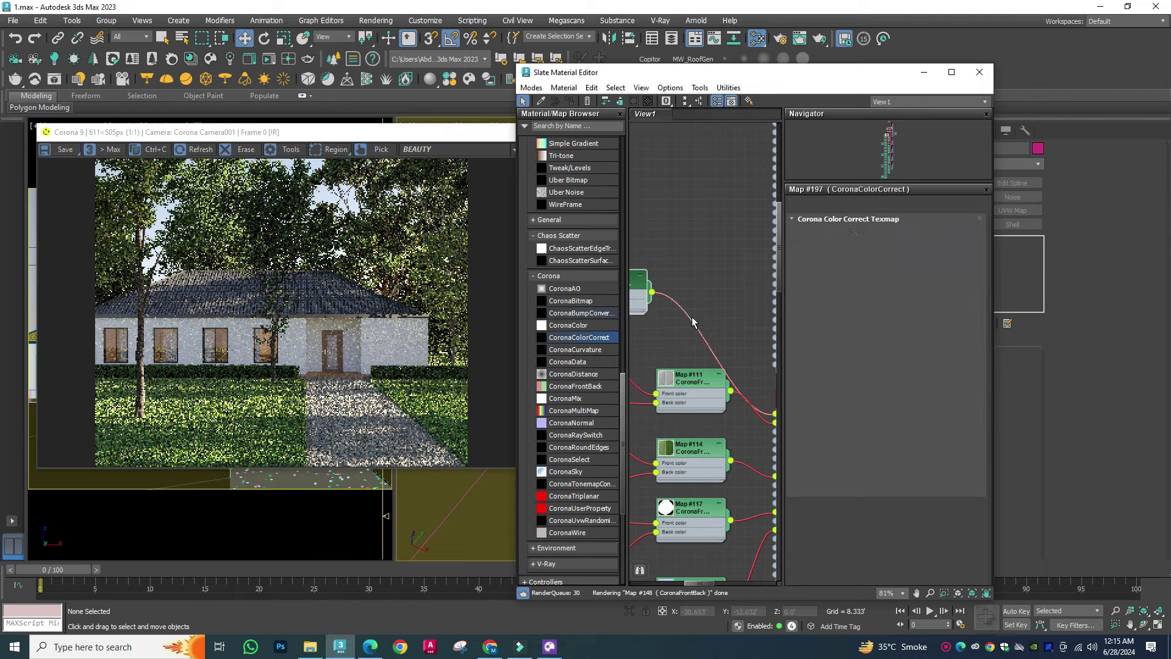
scroll(down, 3)
scroll(up, 3)
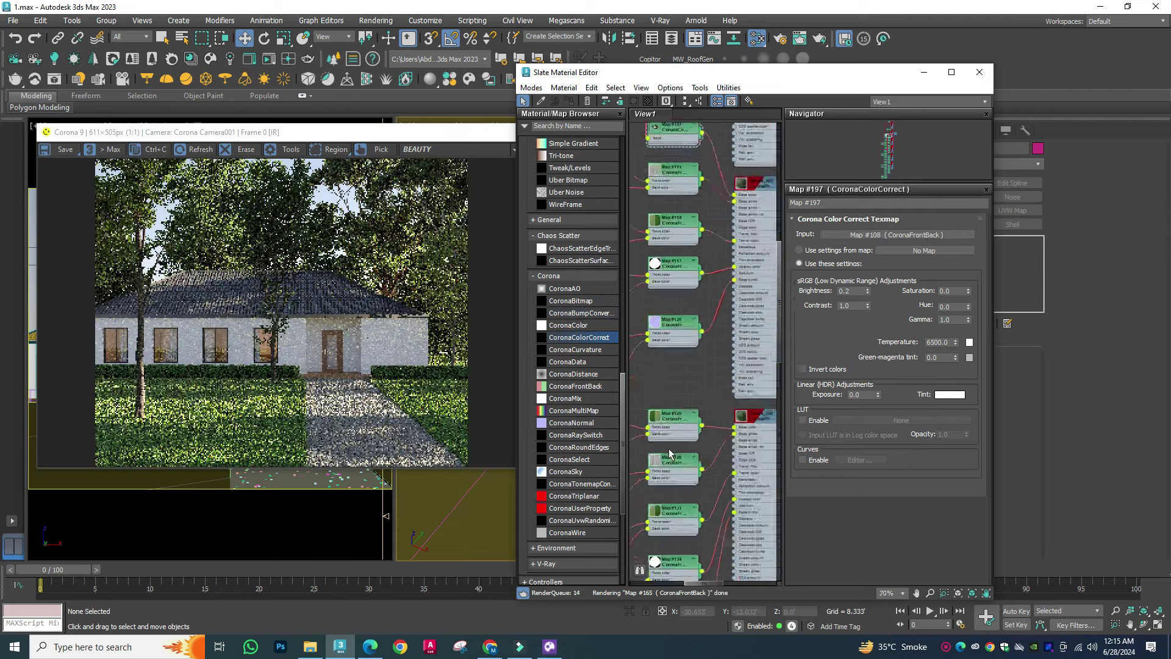
Step: Add CoronaColorCorrect nodes Map #198 and for Map #159, deleting the extra Map #199
drag(580, 338, 671, 379)
scroll(down, 3)
drag(579, 337, 728, 301)
key(Delete)
scroll(up, 3)
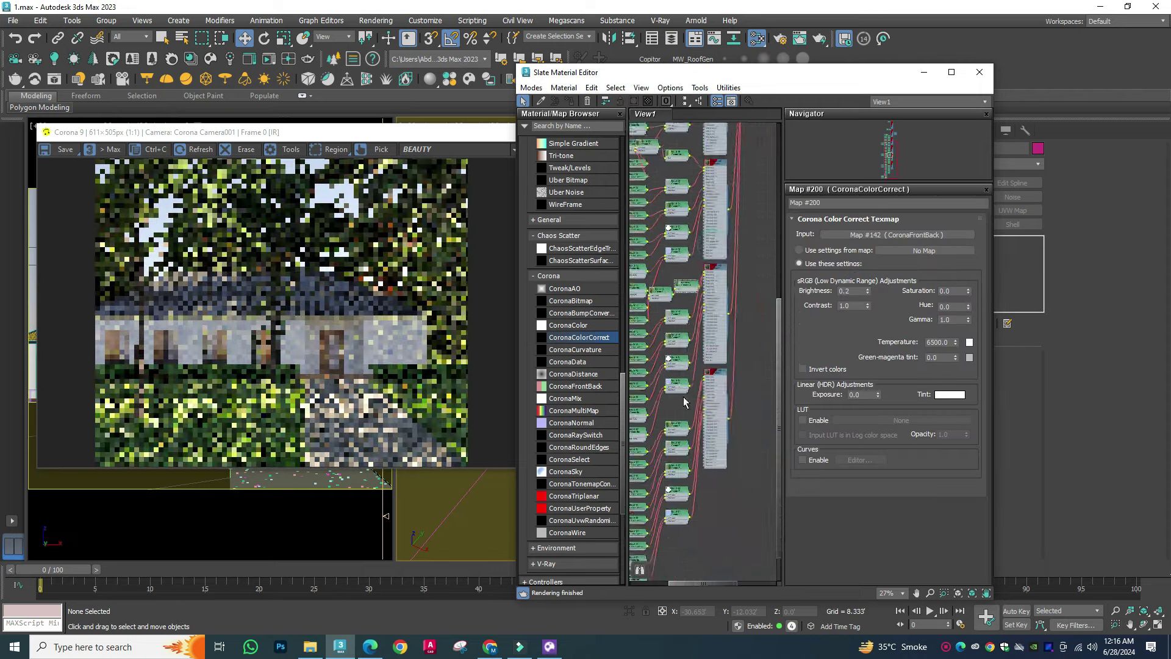
click(718, 321)
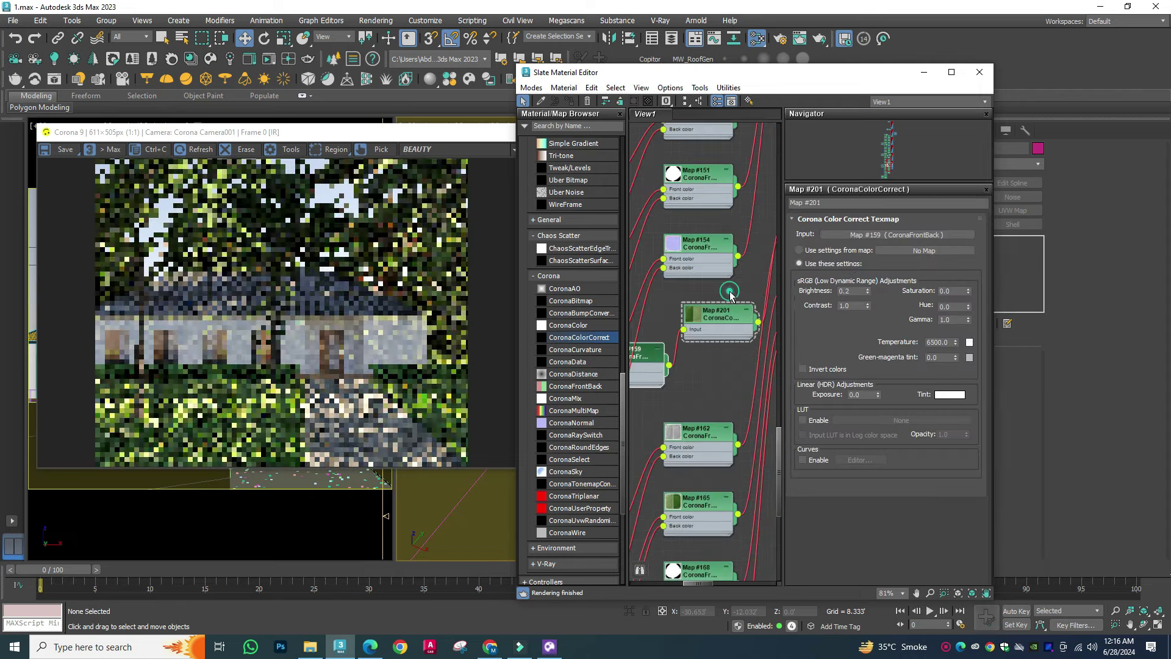
scroll(down, 3)
key(Delete)
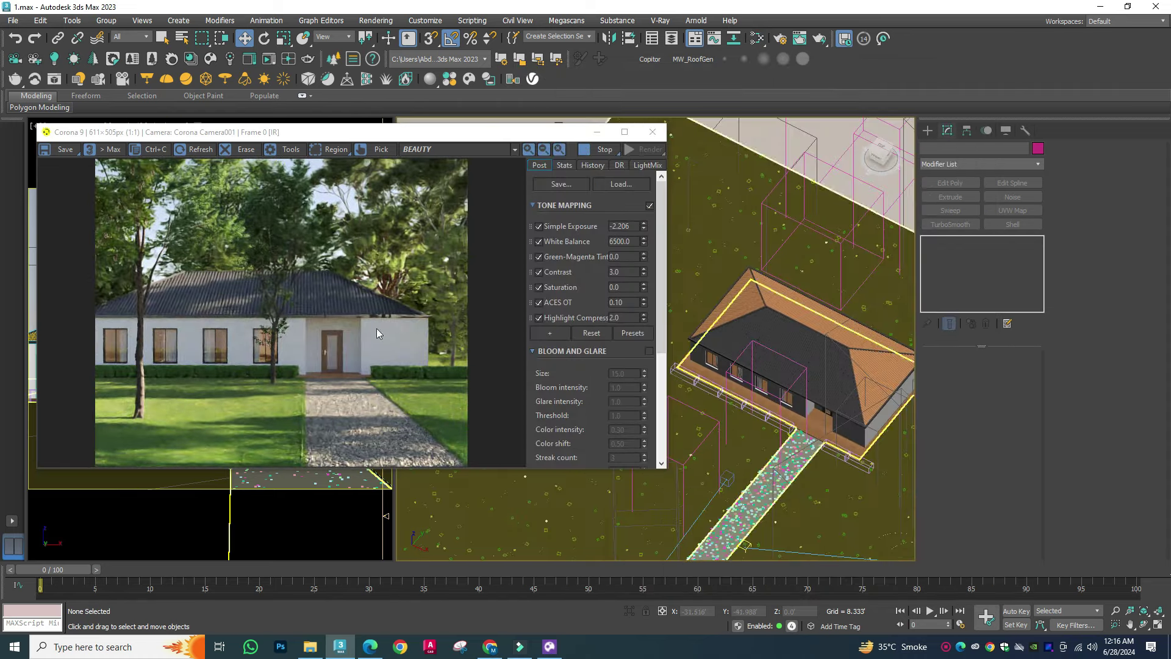
Step: Import Plant 260 014 from Chaos Cosmos Vegetation > Indoor plants into the scene
click(101, 302)
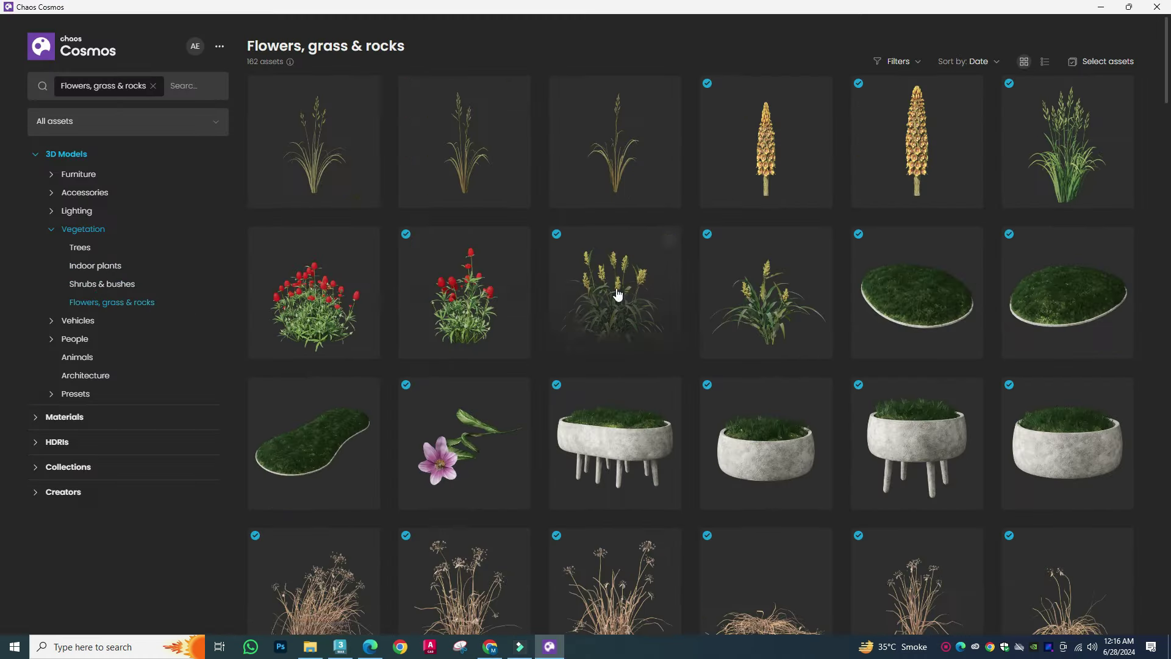
click(103, 278)
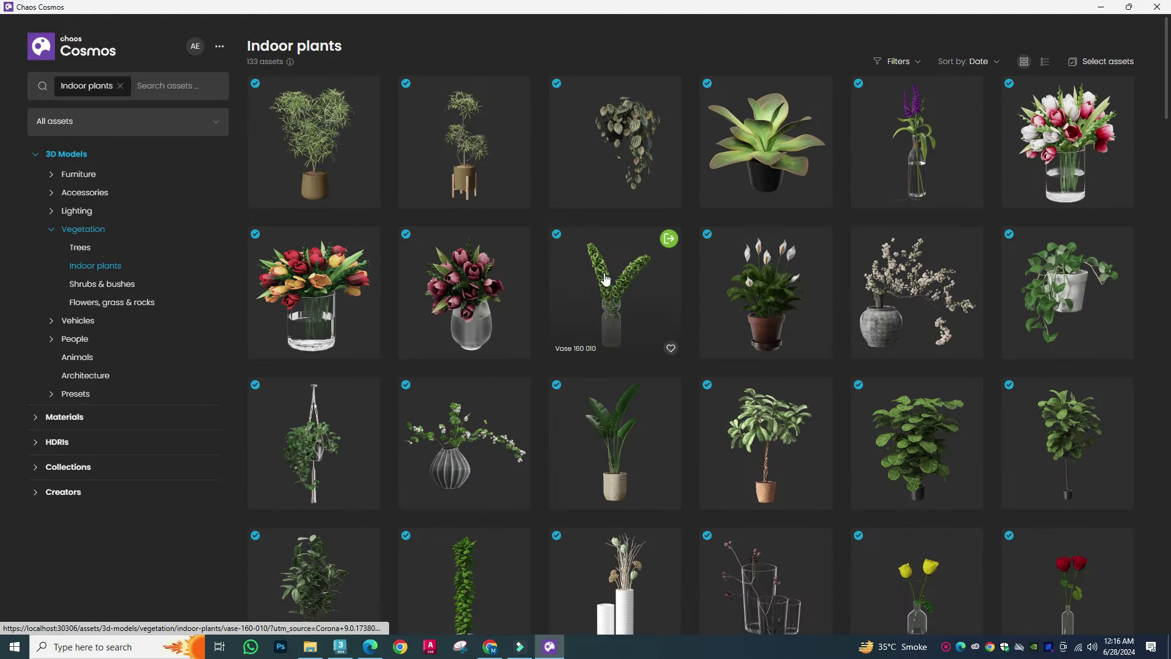
scroll(down, 3)
click(821, 329)
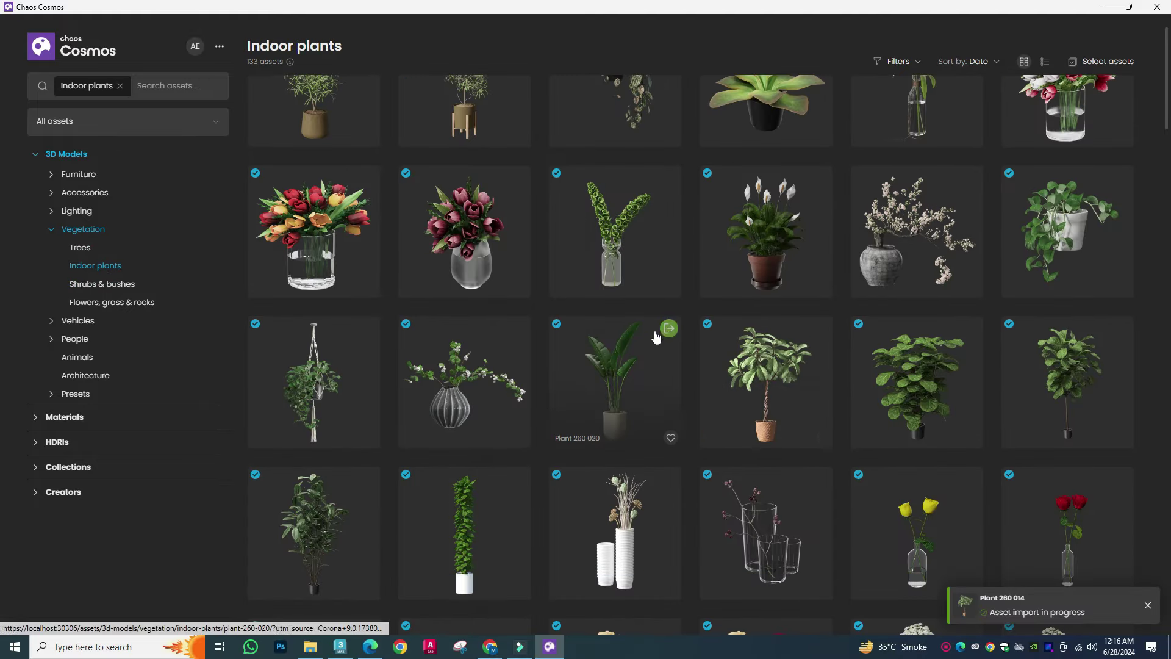
scroll(down, 3)
scroll(down, 3)
scroll(down, 3)
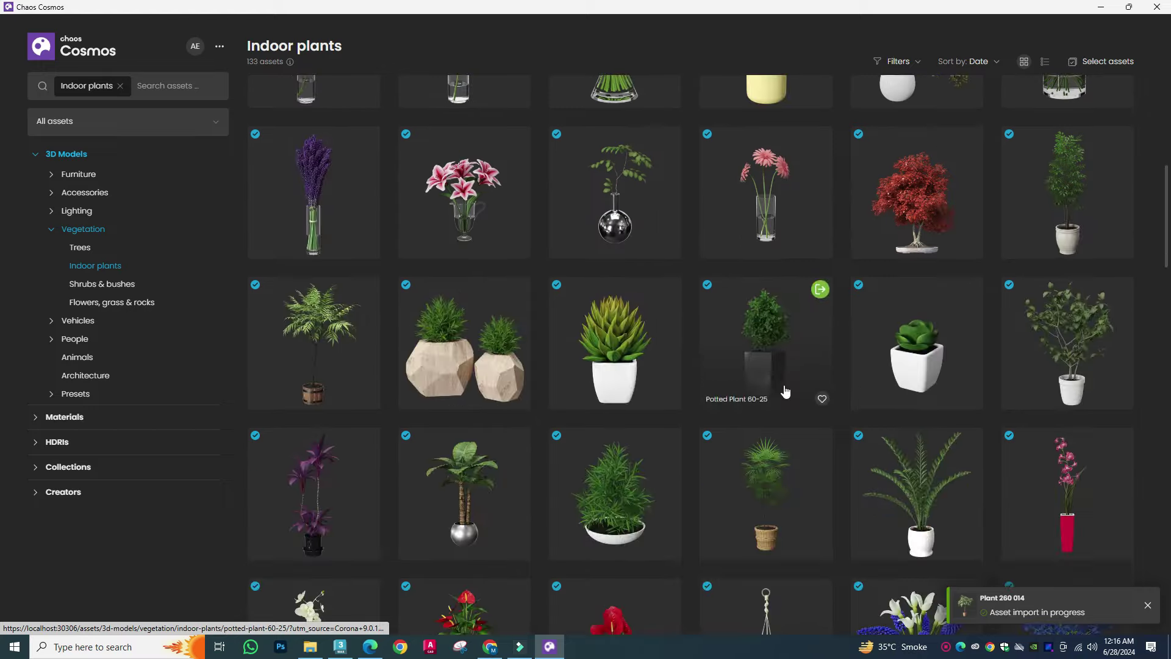
Step: Set the imported plant proxy to display as a full mesh
click(1101, 7)
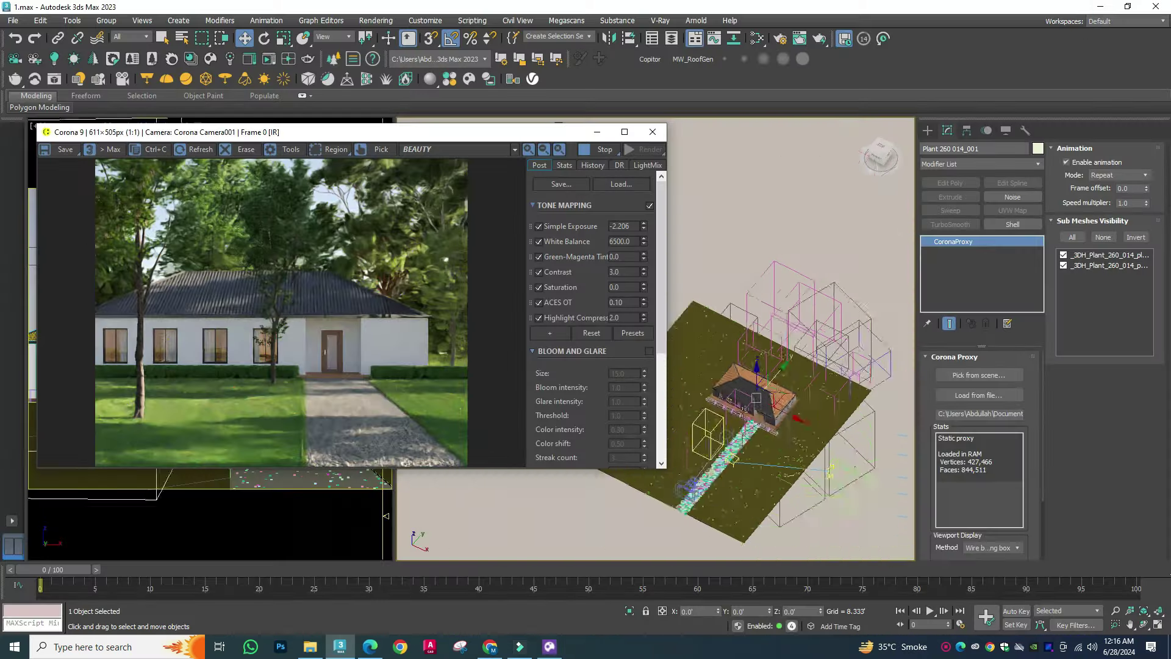
click(303, 38)
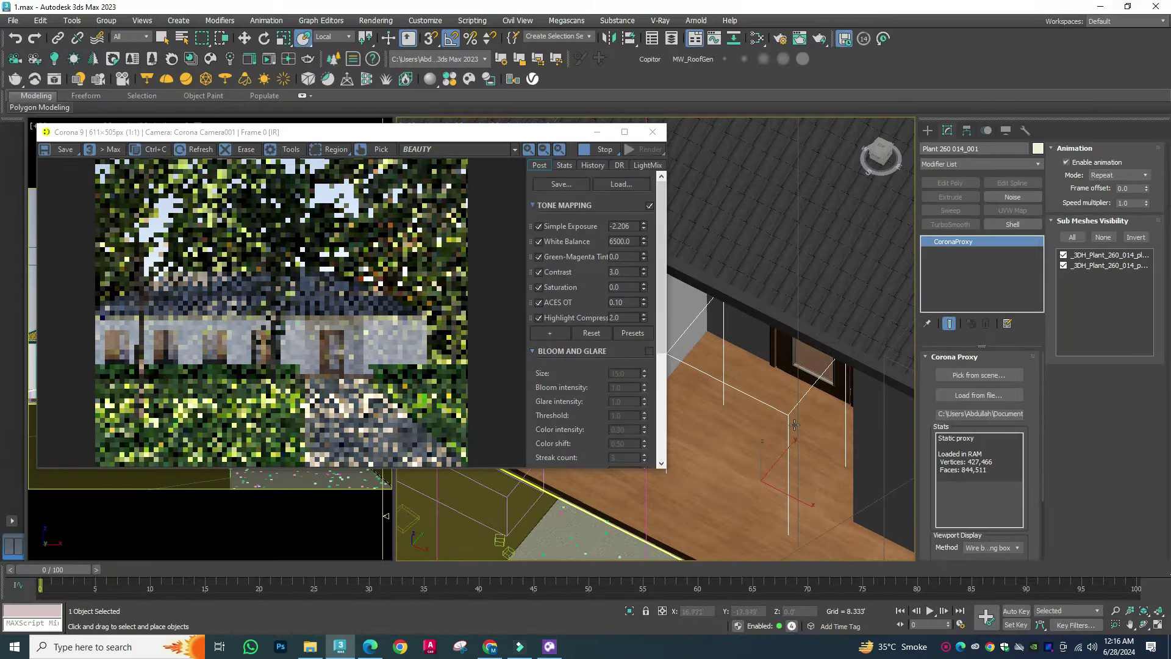
click(992, 547)
click(979, 488)
key(w)
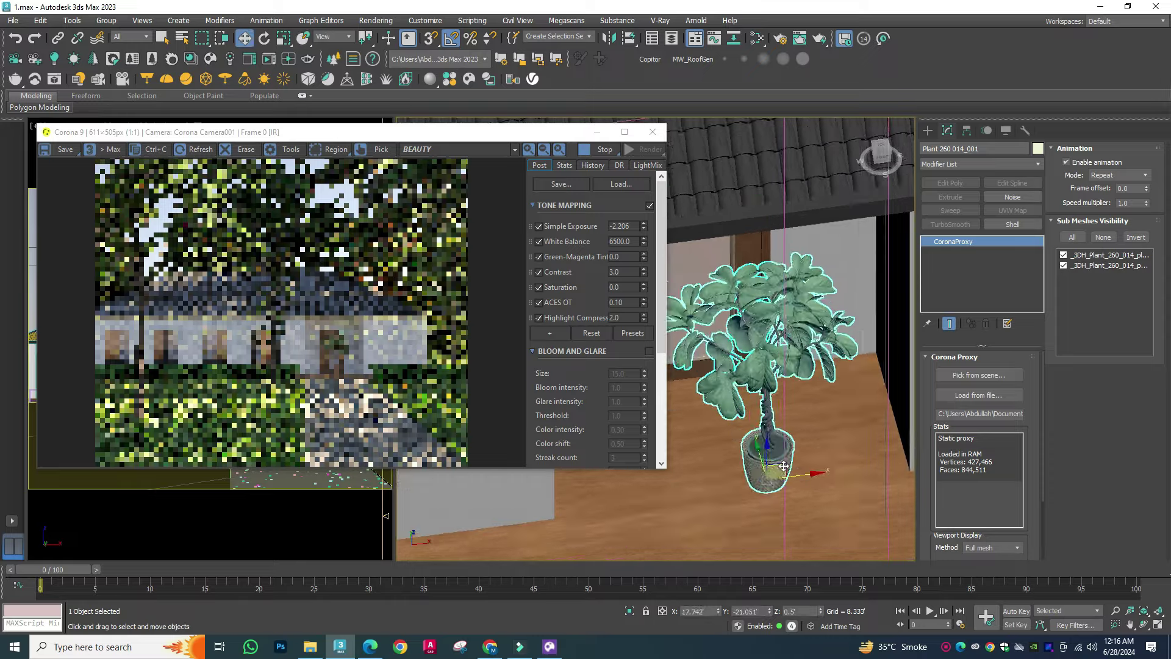
Step: Zoom and pan the viewport in closer to the house
scroll(down, 3)
scroll(down, 3)
scroll(down, 3)
scroll(down, 3)
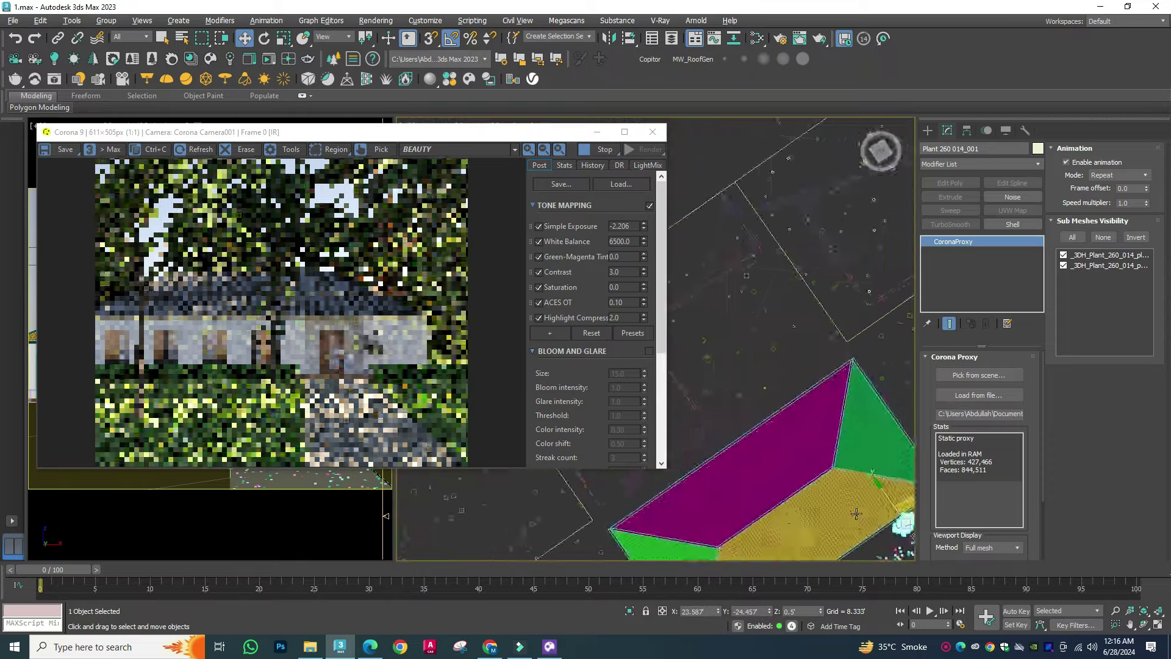
scroll(down, 3)
scroll(up, 3)
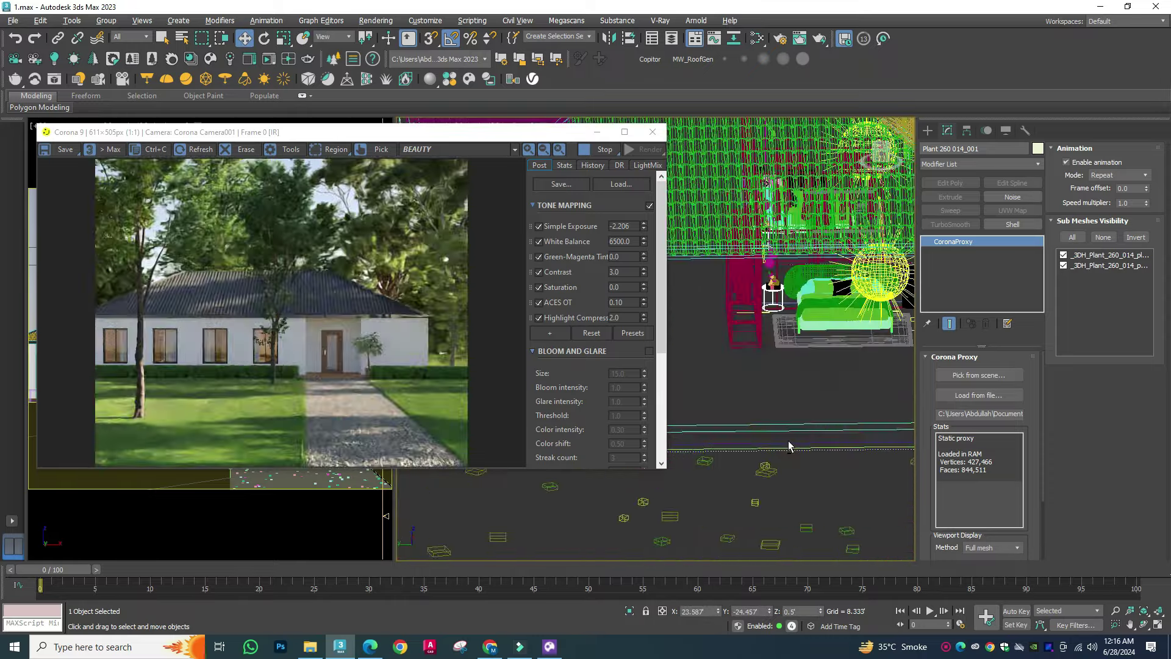
scroll(down, 3)
drag(811, 451, 823, 427)
scroll(down, 3)
scroll(up, 3)
scroll(up, 3)
scroll(up, 3)
scroll(down, 3)
click(700, 407)
Step: Orbit to an angled front view of the house in shaded display, with nothing selected
drag(699, 407, 681, 412)
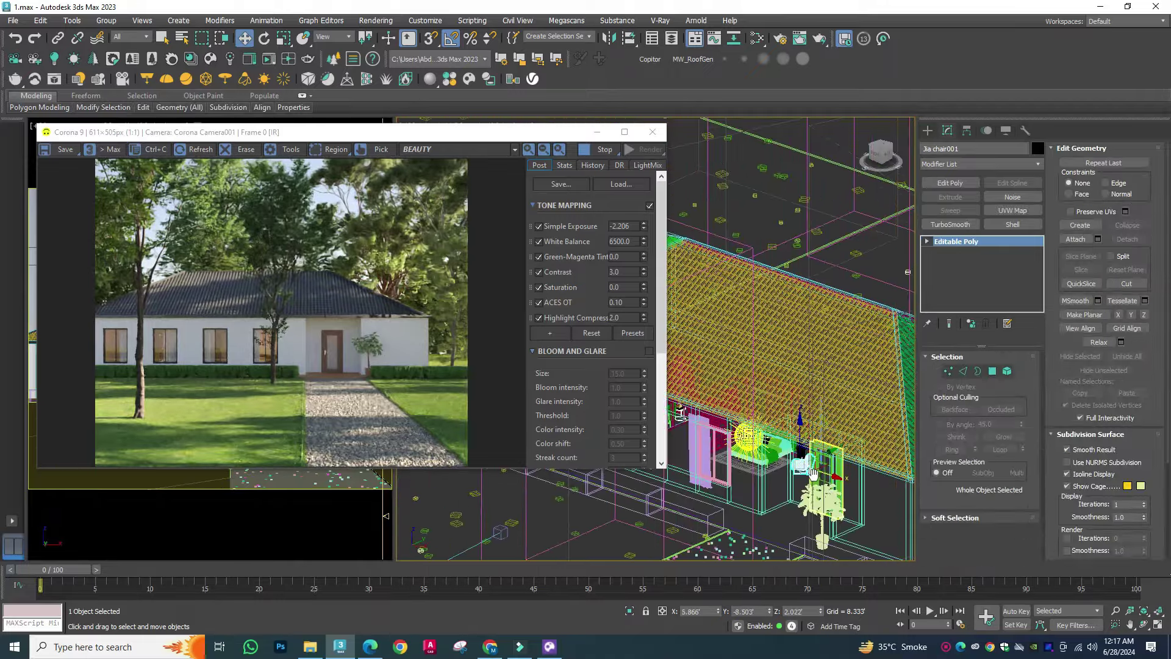
click(756, 372)
scroll(up, 3)
scroll(down, 3)
drag(759, 364, 792, 427)
scroll(up, 3)
drag(787, 366, 616, 415)
scroll(down, 3)
scroll(up, 3)
scroll(up, 3)
click(617, 439)
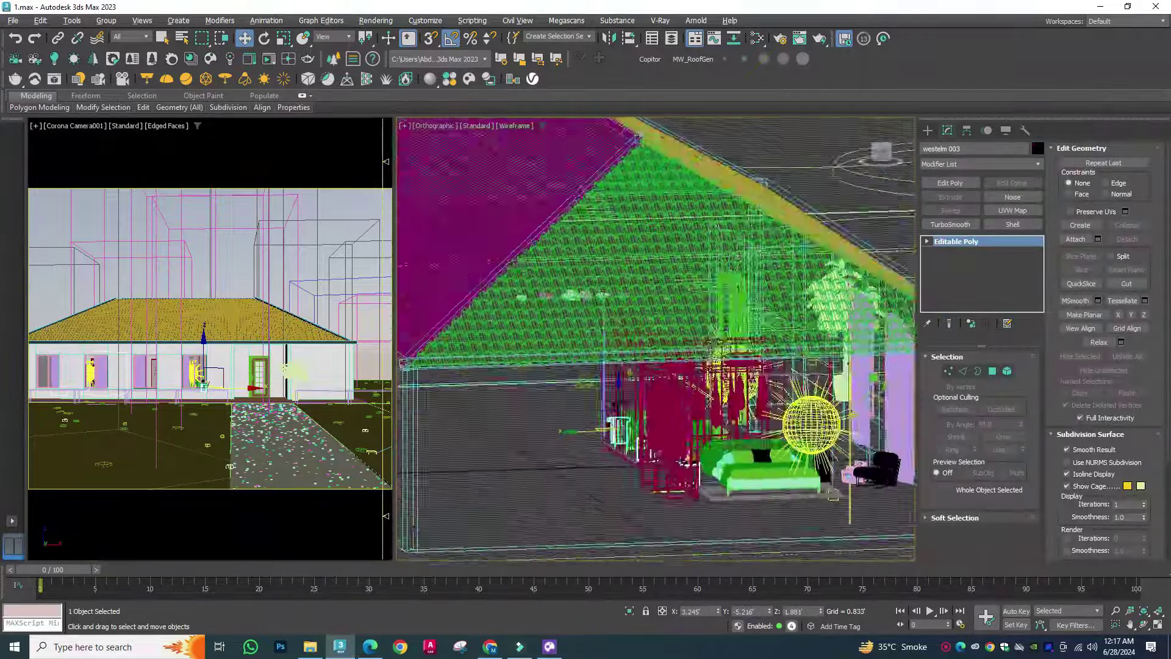
scroll(down, 3)
drag(655, 338, 749, 366)
key(F3)
key(ctrl+d)
Step: Import Potted Plant 08 from Chaos Cosmos and select it for moving
key(alt+Tab)
click(1121, 289)
scroll(up, 3)
scroll(up, 3)
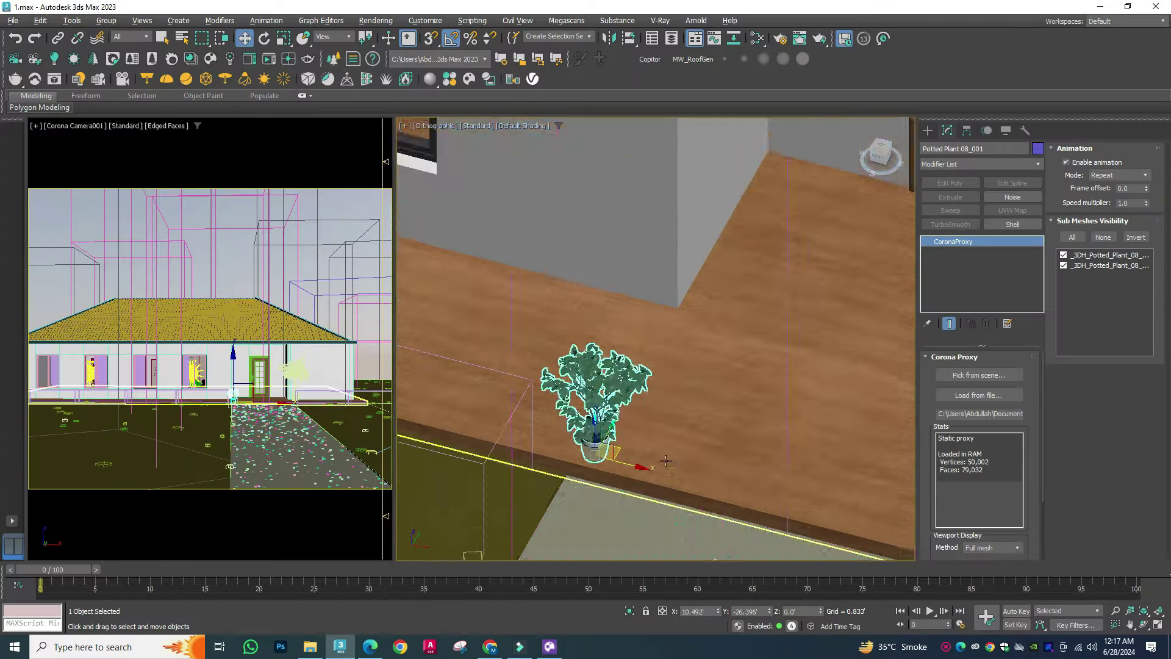
click(605, 359)
key(w)
Step: Dismiss the scene corruption warning with the potted plant on the porch
scroll(up, 3)
scroll(up, 3)
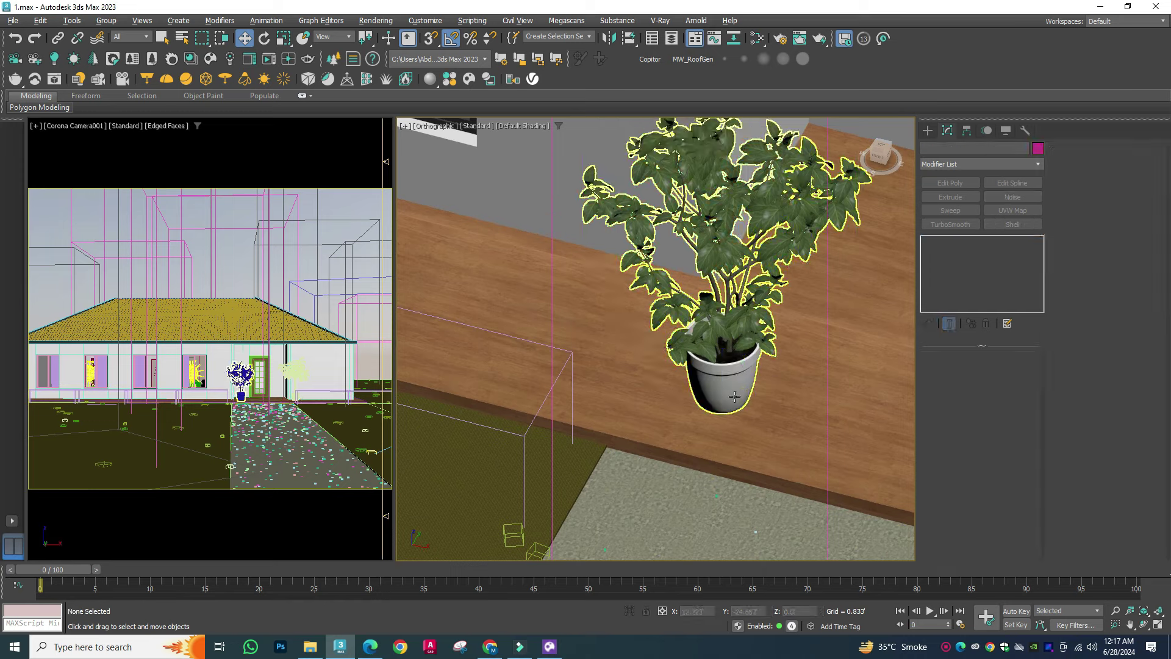
scroll(down, 3)
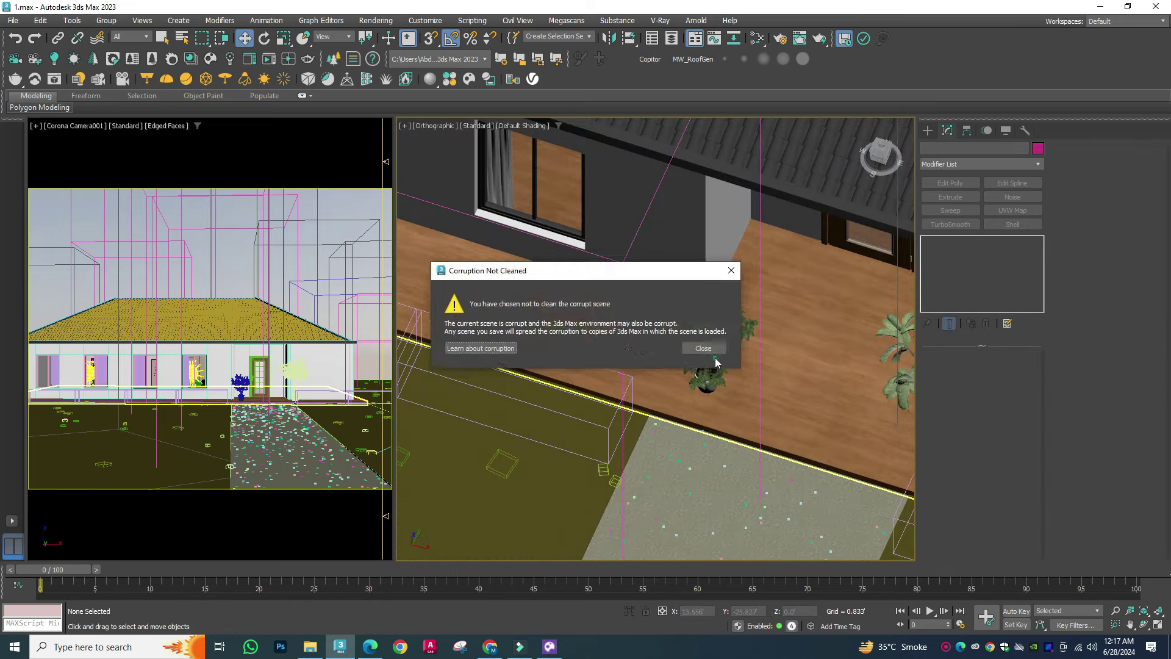
click(699, 356)
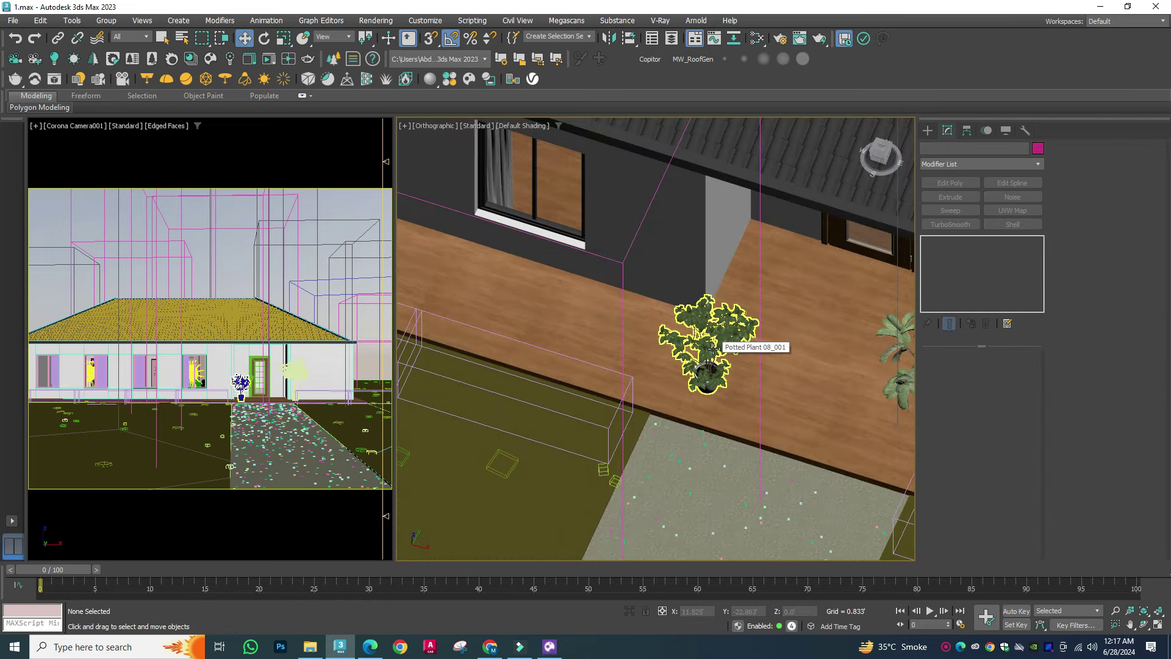
scroll(down, 3)
scroll(down, 3)
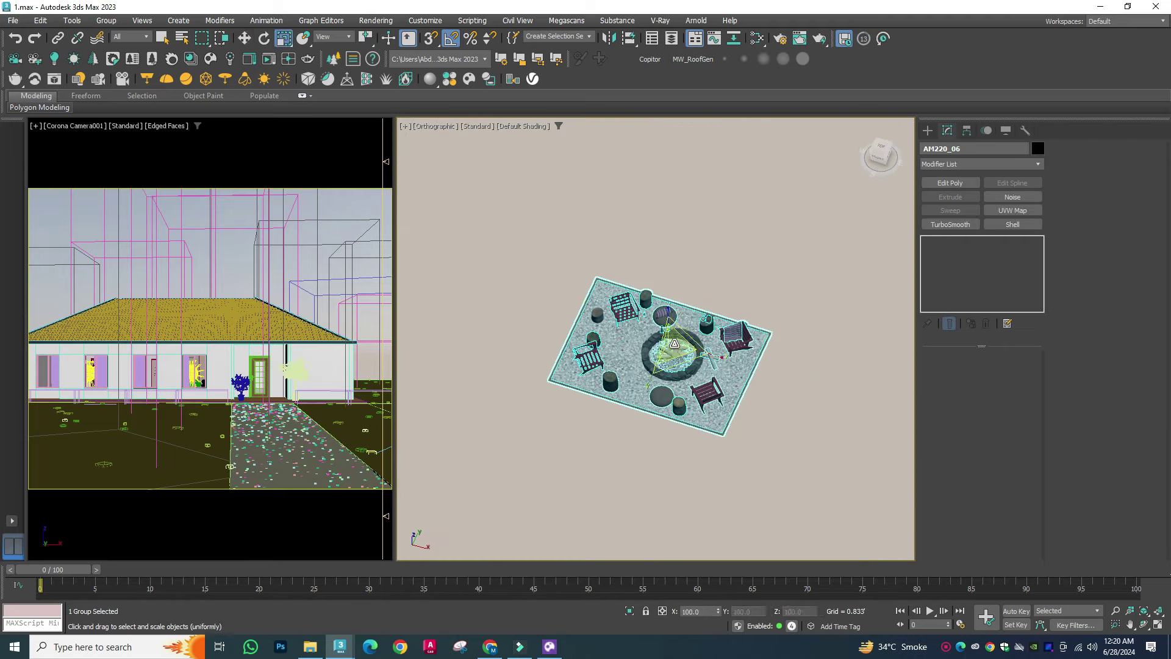
Step: Place the fire-pit seating group on the lawn beside the house
scroll(up, 3)
right_click(303, 38)
click(643, 230)
scroll(down, 3)
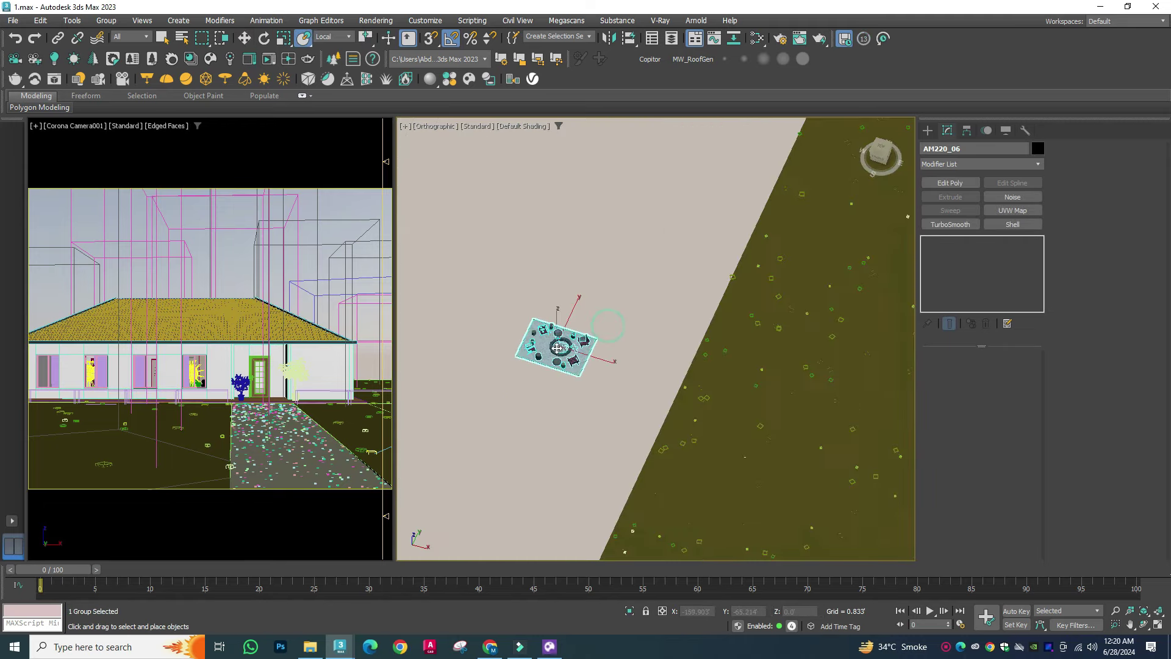
scroll(down, 3)
drag(557, 347, 776, 383)
scroll(up, 3)
Step: Rotate the fire-pit group slightly counter-clockwise, nudge it into place, and start interactive Corona rendering
key(F4)
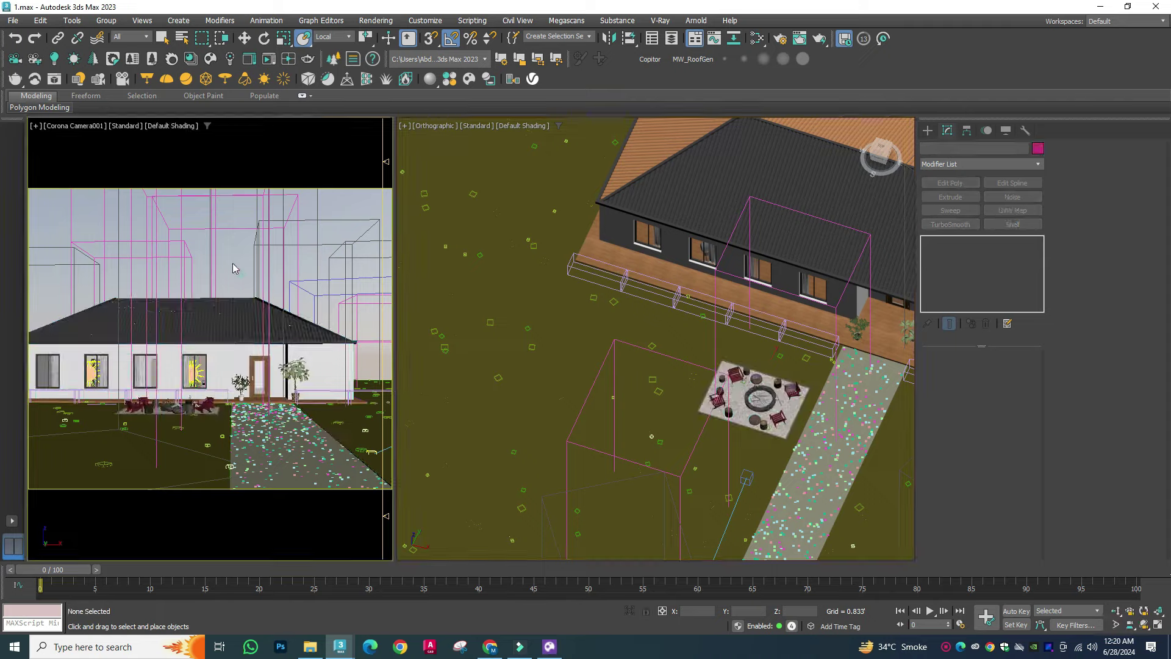
key(z)
key(r)
key(y)
drag(616, 385, 585, 394)
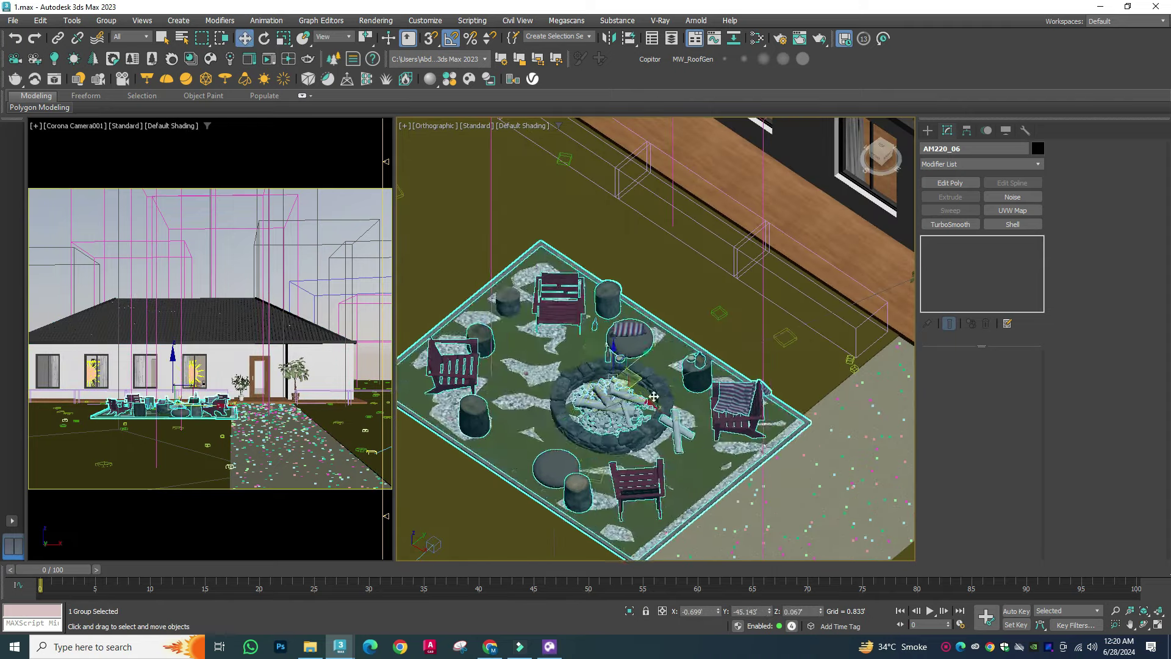
scroll(up, 3)
scroll(down, 3)
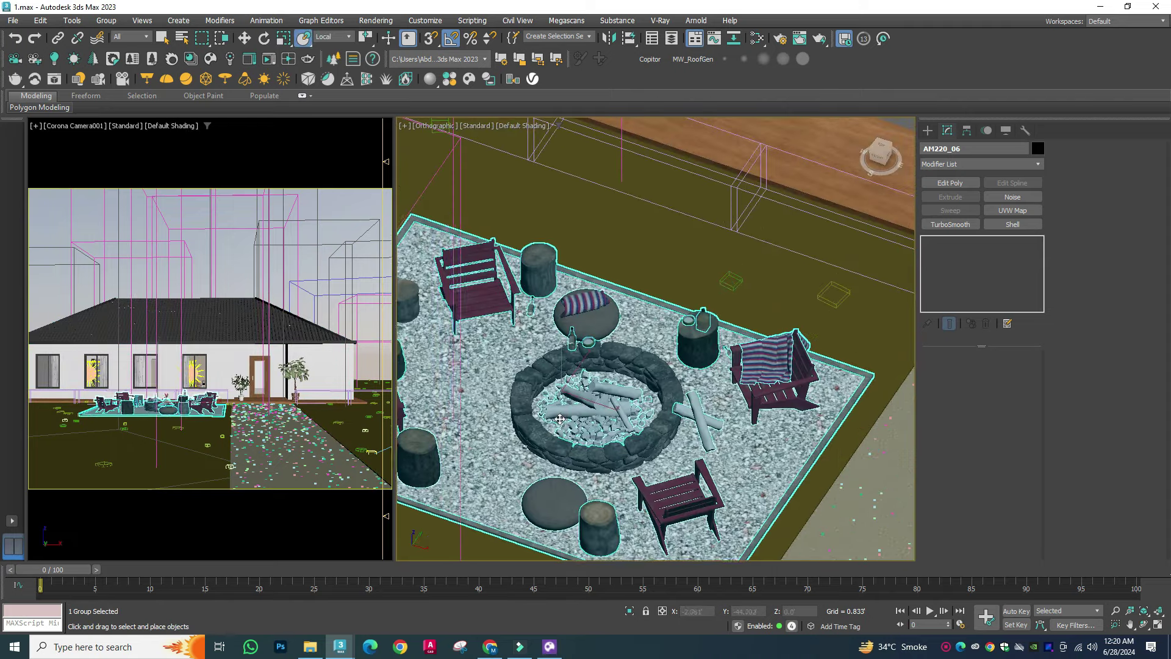
scroll(down, 3)
drag(549, 421, 537, 446)
click(269, 59)
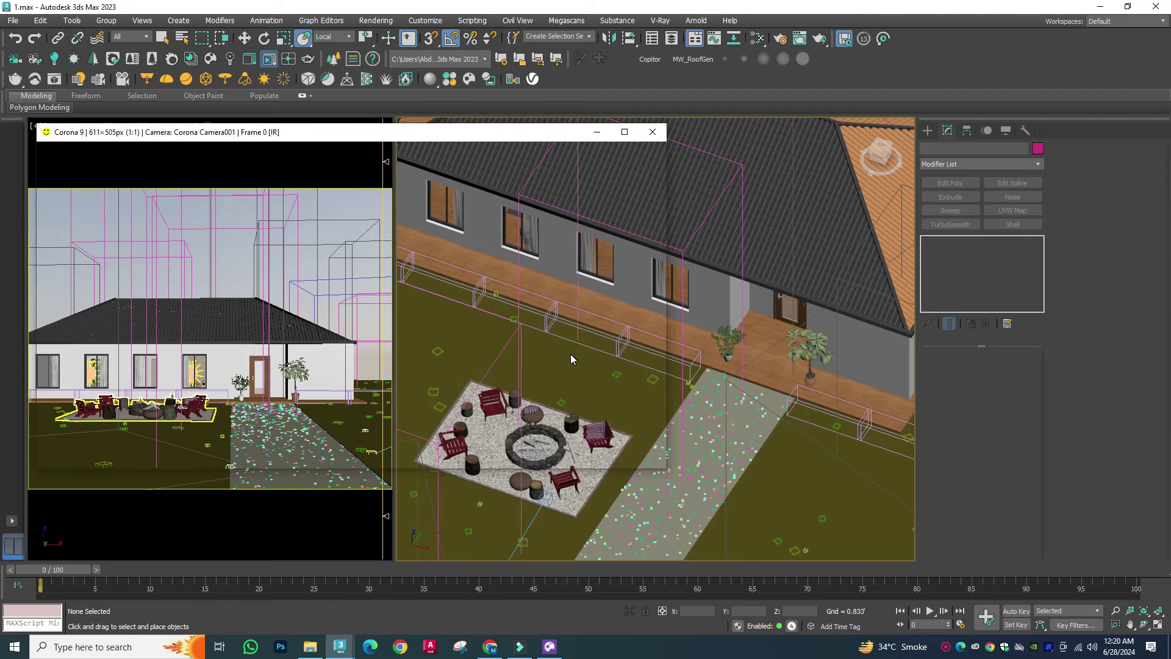
Step: Open the Vegetation > Shrubs & bushes category in Chaos Cosmos
click(549, 646)
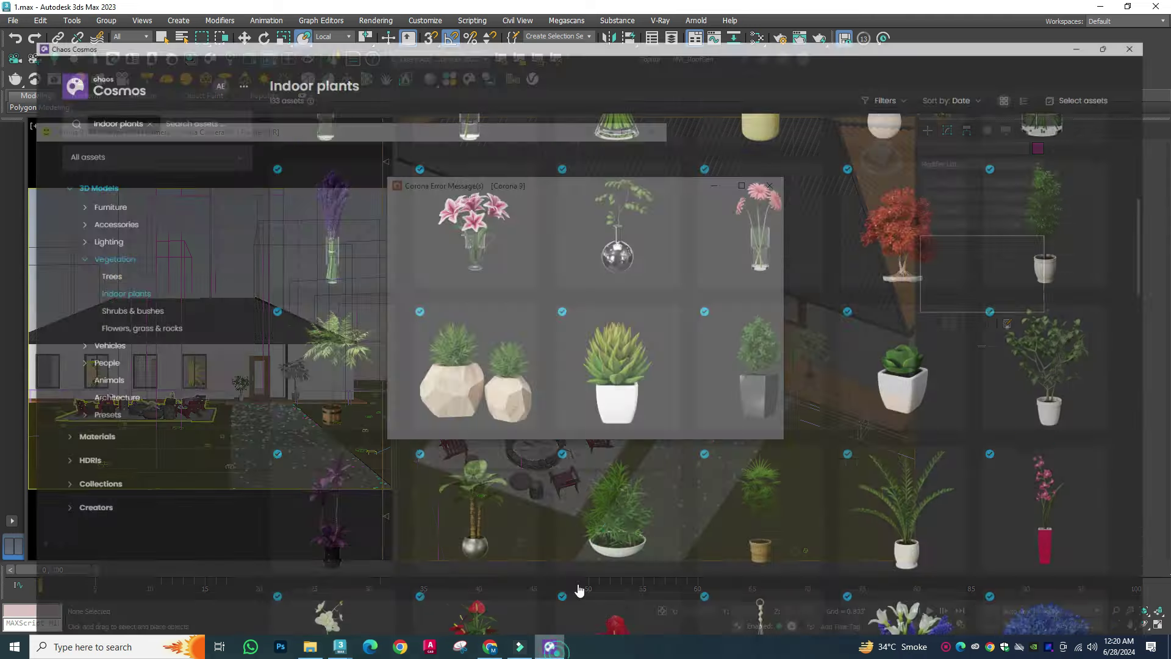
click(78, 173)
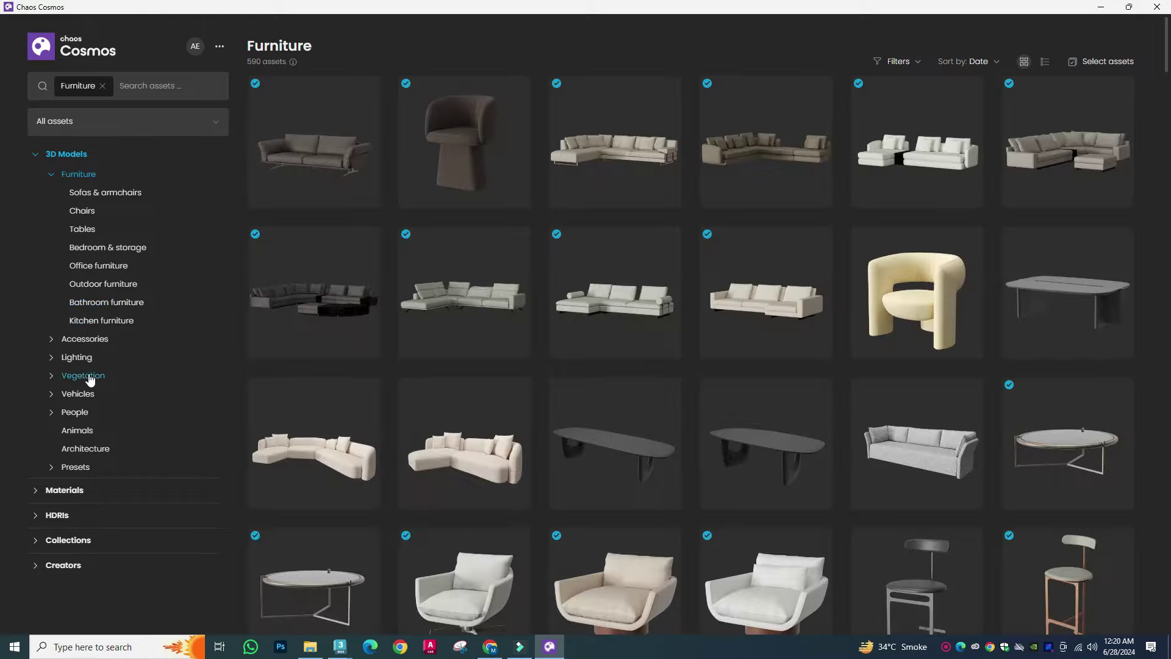
click(83, 375)
click(100, 285)
Step: Scroll through the Shrubs & bushes grid and dismiss the Corona error message
scroll(down, 3)
scroll(down, 3)
scroll(down, 3)
scroll(down, 3)
mouse_move(916, 191)
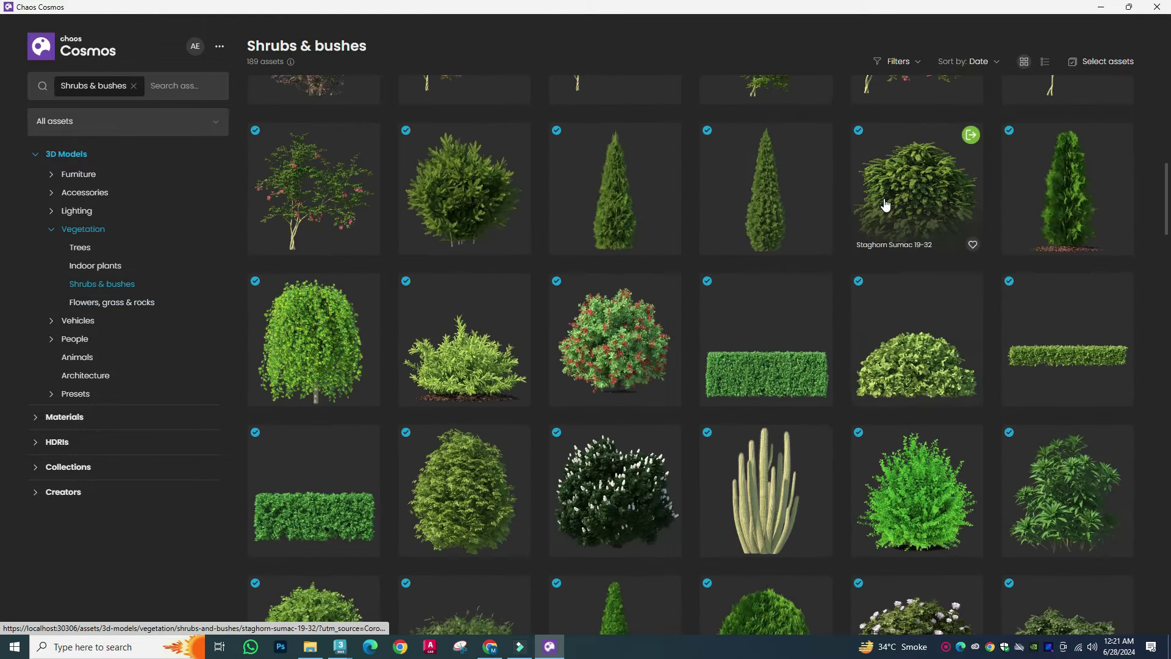
scroll(down, 3)
scroll(down, 3)
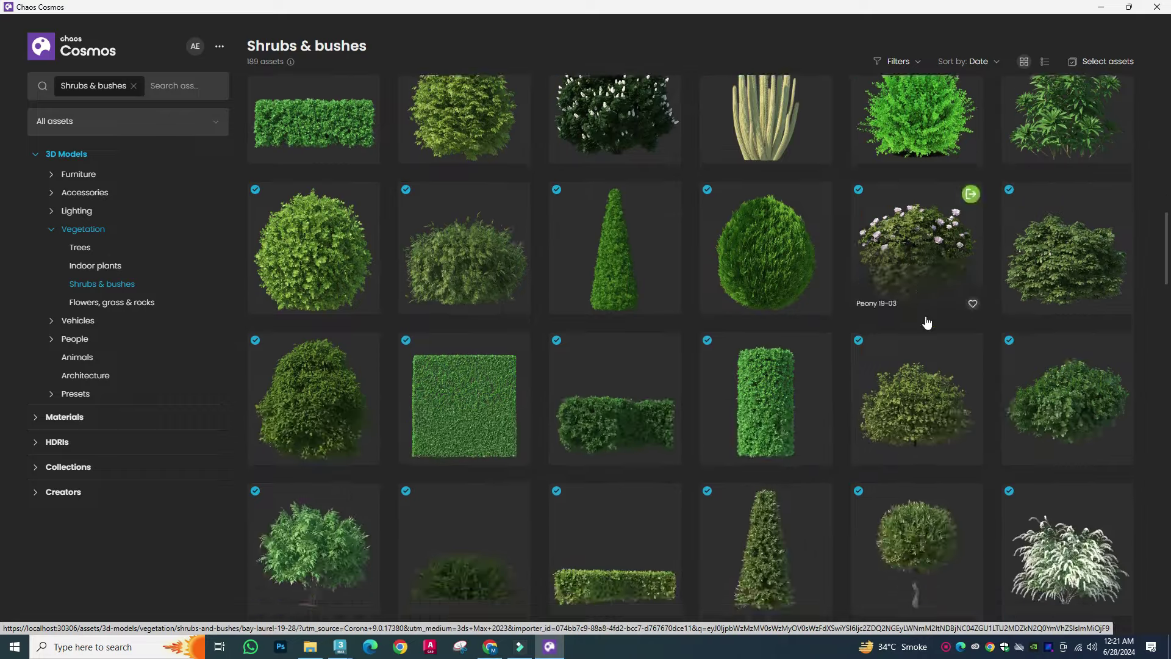
scroll(down, 3)
scroll(down, 3)
scroll(down, 3)
scroll(down, 3)
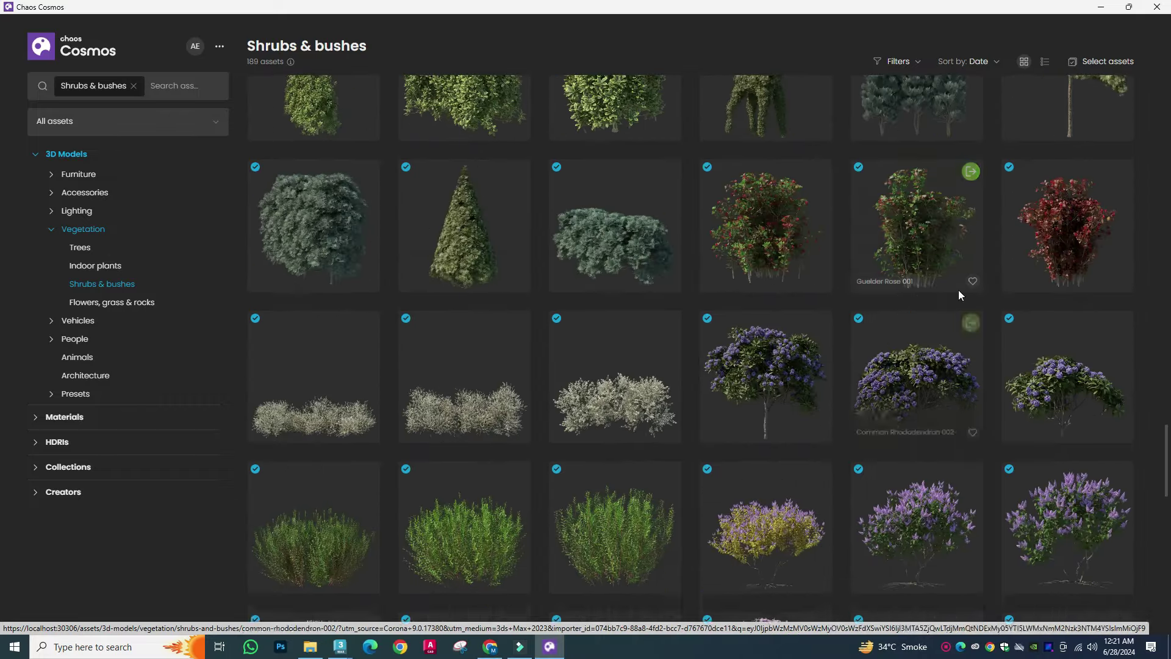
click(769, 186)
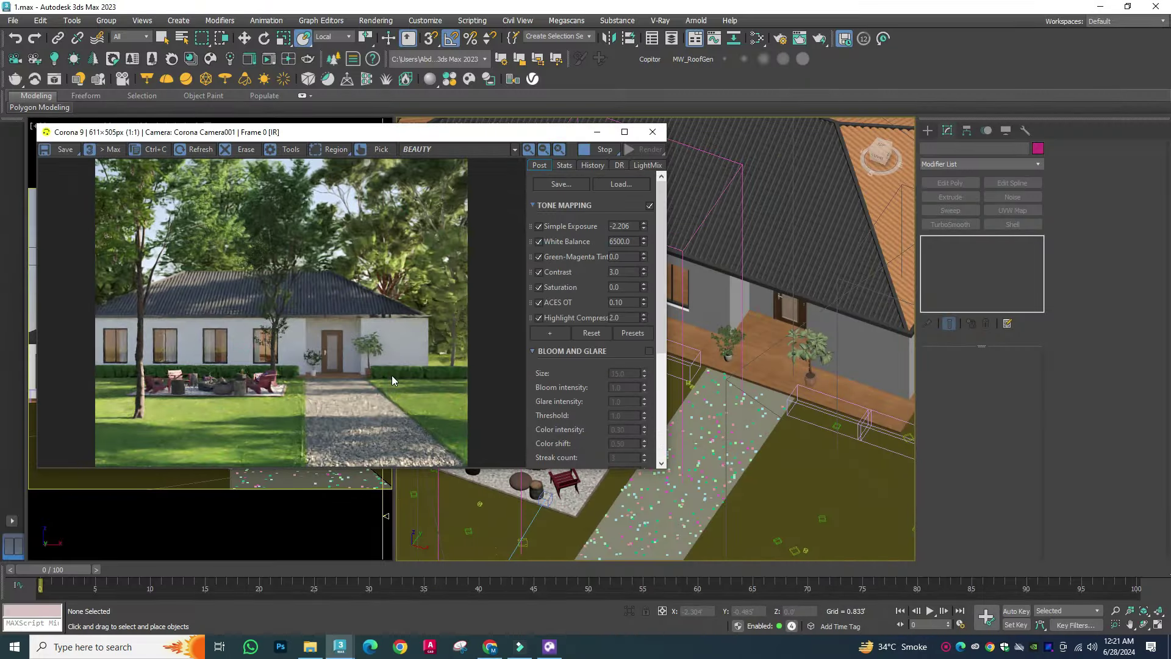
Step: Move the Corona render window aside and activate the Rectangle spline tool
drag(413, 139, 428, 116)
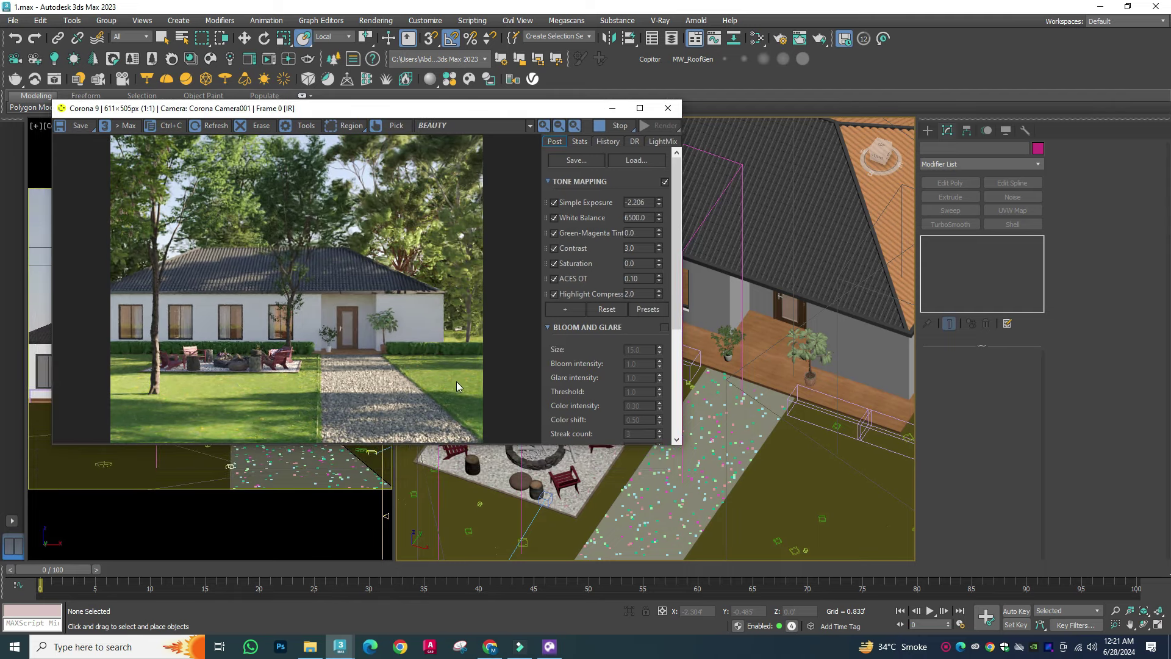
key(alt+Tab)
key(alt+Tab)
click(943, 150)
click(992, 228)
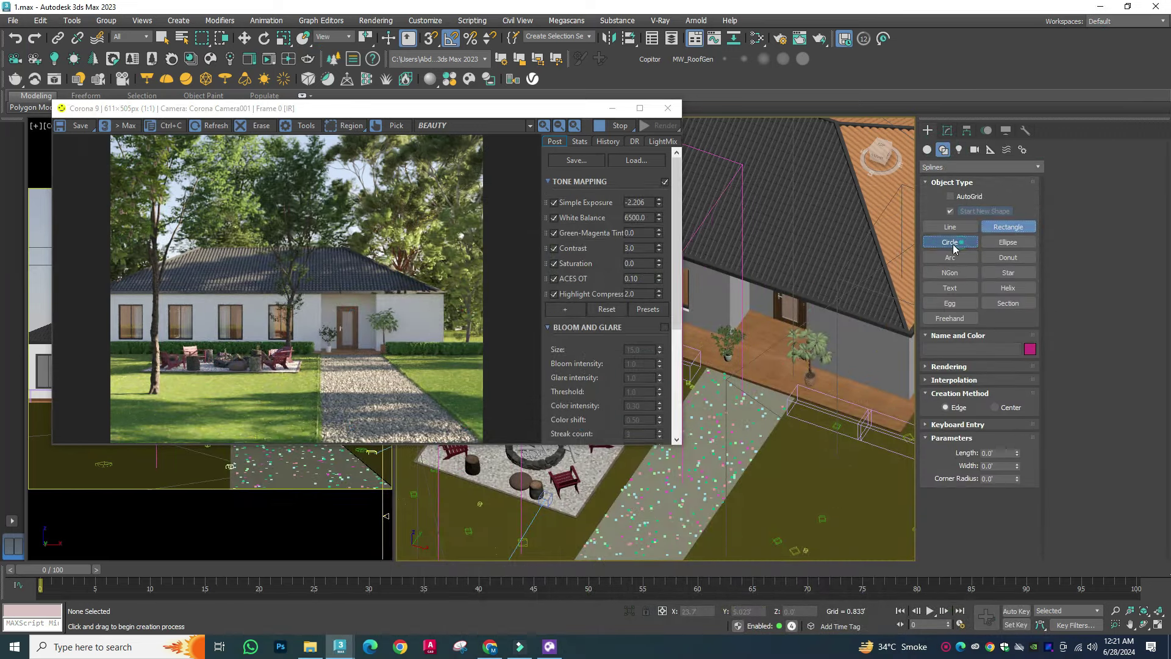
Step: Draw a circle on the lawn near the tree
click(954, 242)
scroll(down, 3)
scroll(up, 3)
drag(784, 484, 763, 466)
drag(792, 385, 795, 372)
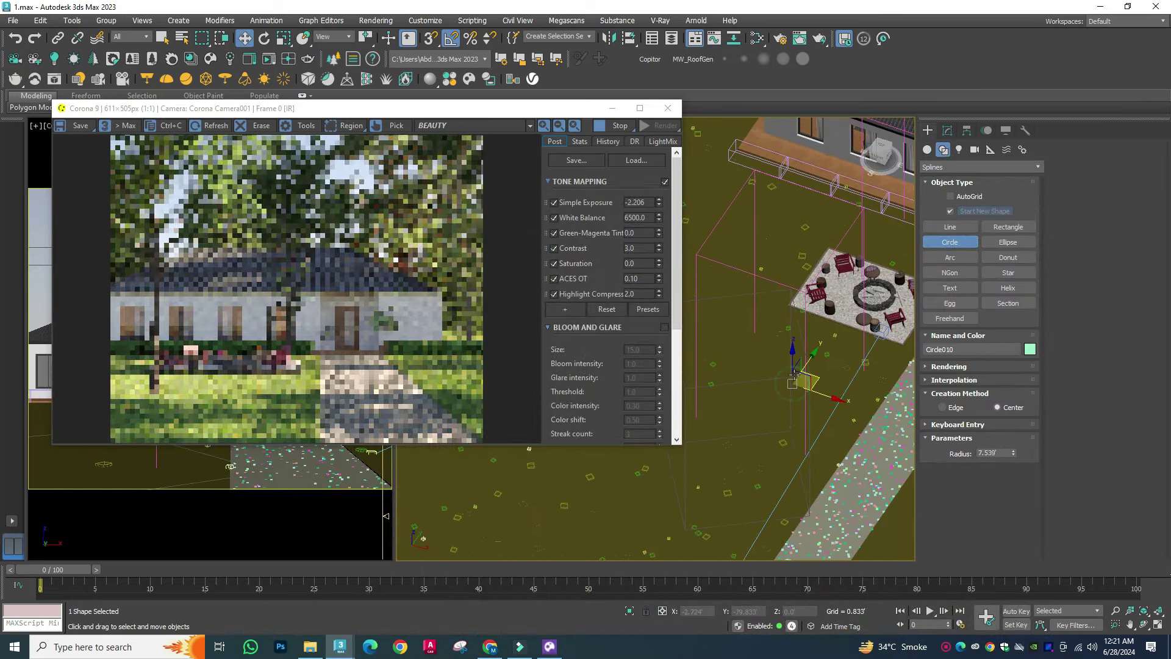
scroll(up, 3)
Step: Display the tree proxy as a full mesh
click(765, 390)
click(948, 130)
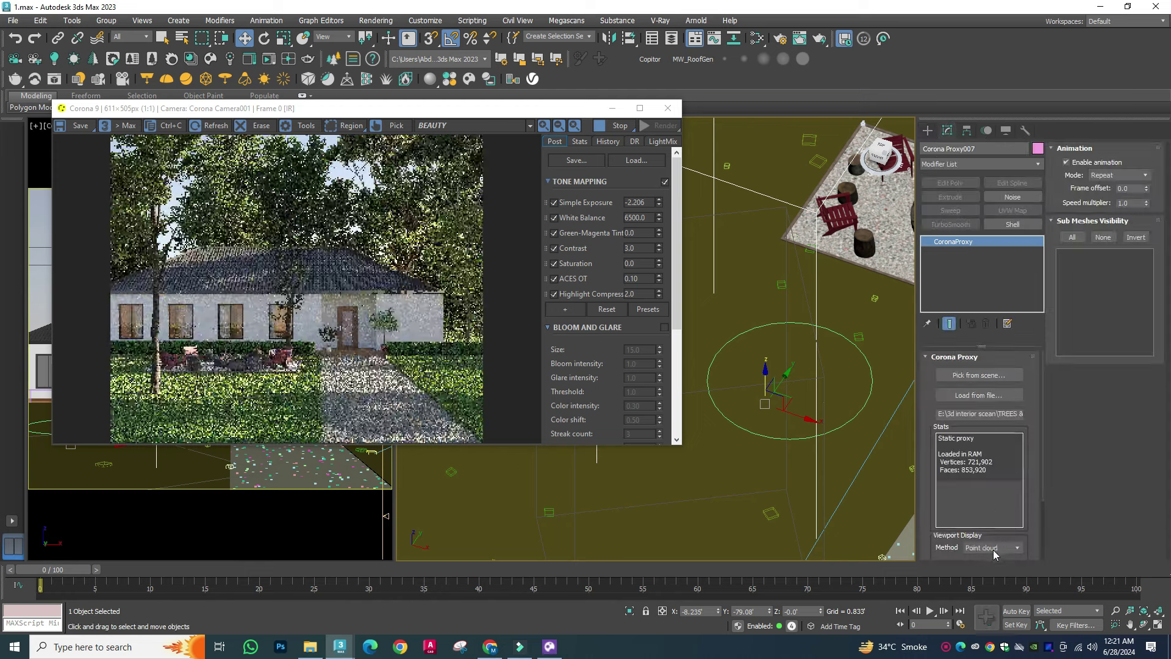
click(993, 547)
click(982, 558)
scroll(up, 3)
scroll(up, 3)
scroll(down, 3)
Step: Set the circle's radius to 3.365 around the trunk, undoing a trial extrusion
click(842, 432)
drag(1013, 398, 1015, 463)
scroll(up, 3)
scroll(up, 3)
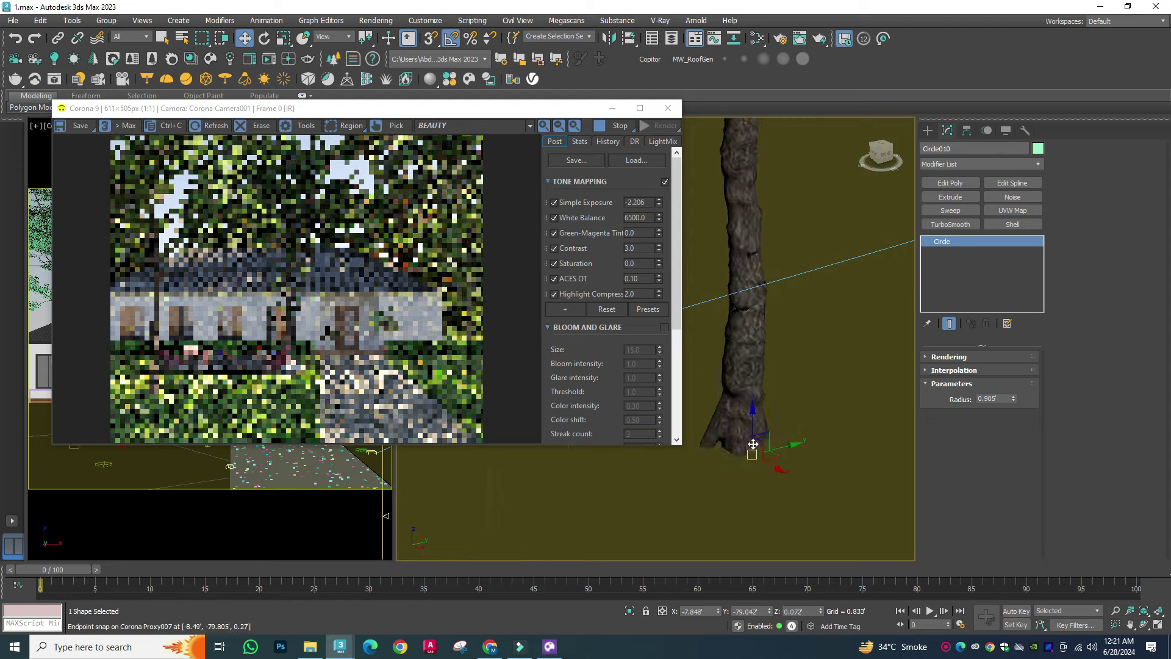
drag(1014, 398, 1013, 372)
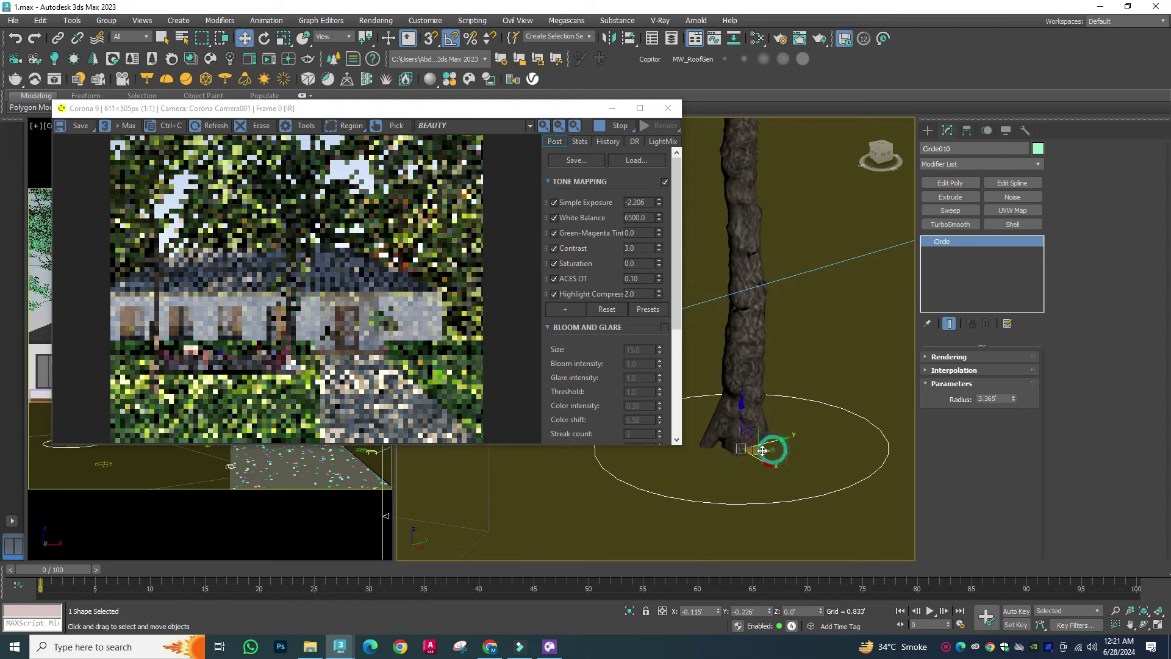
click(951, 196)
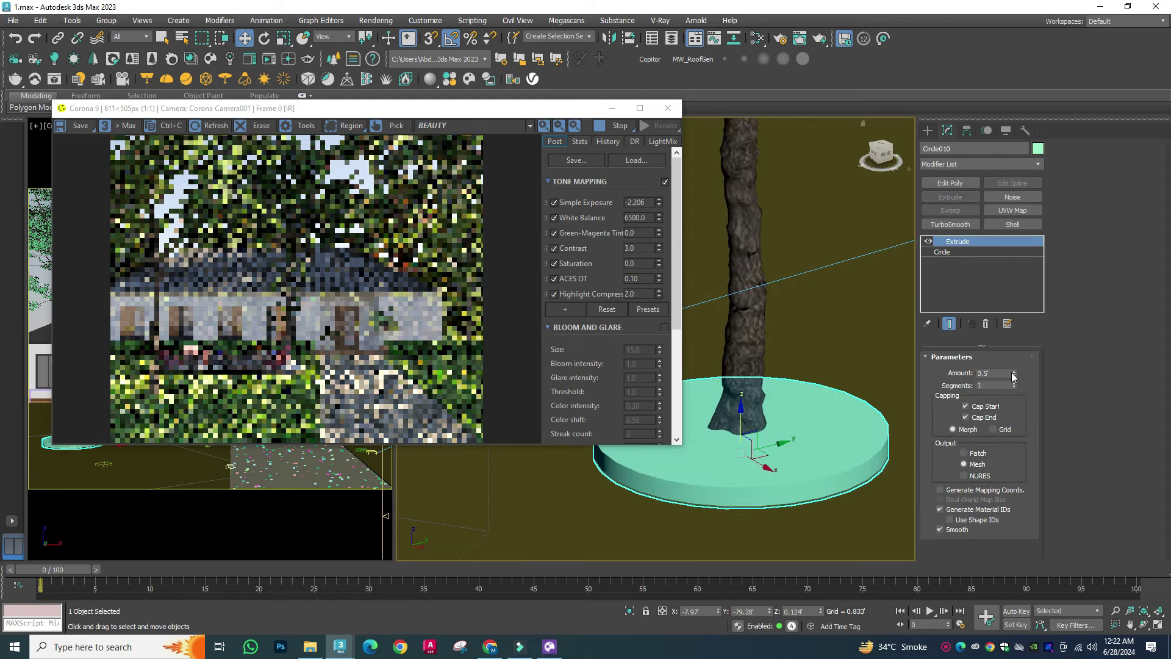
key(ctrl+z)
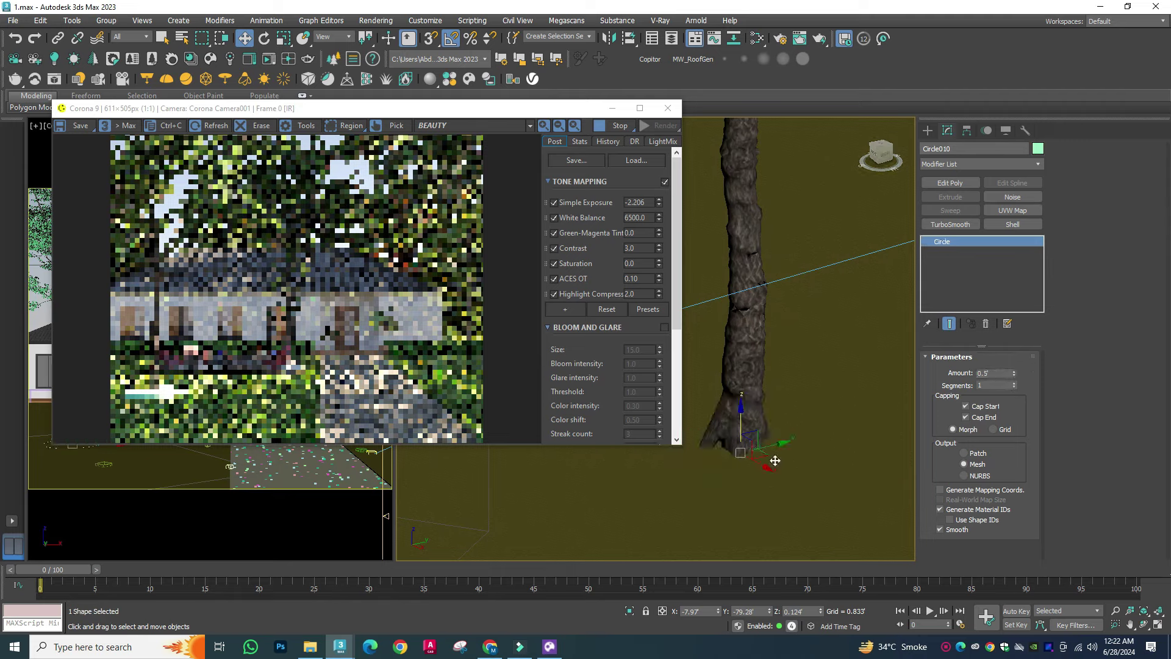
Step: Add Edit Spline to the circle, then Garment Maker with slightly increased density
click(666, 108)
click(976, 164)
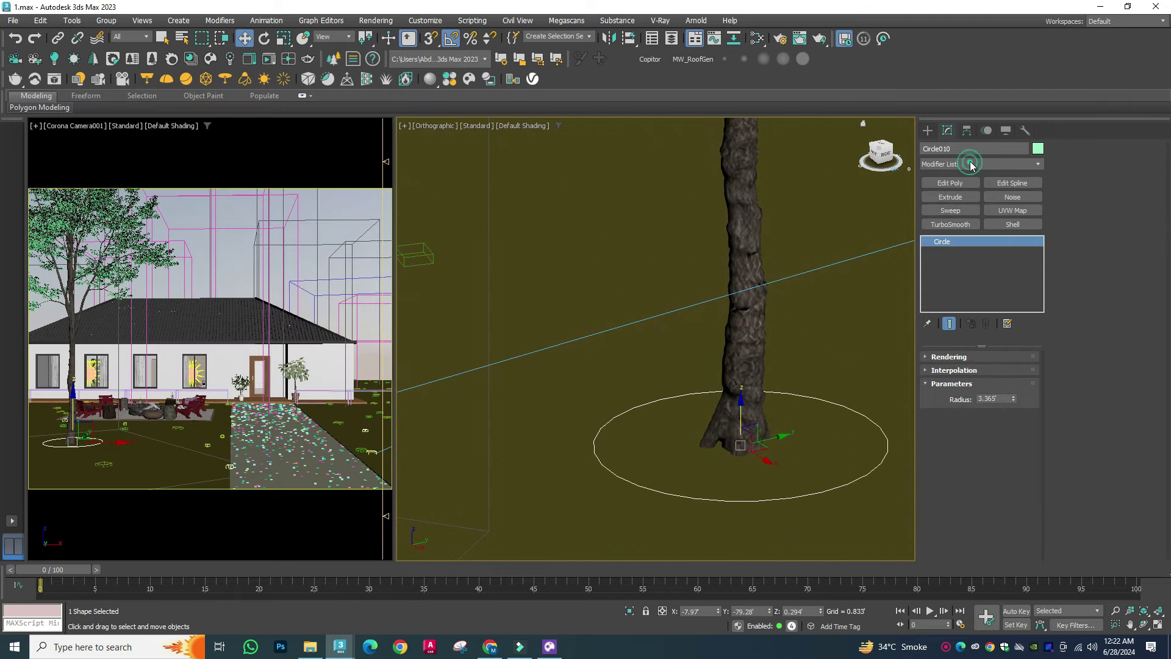
click(1012, 183)
click(966, 374)
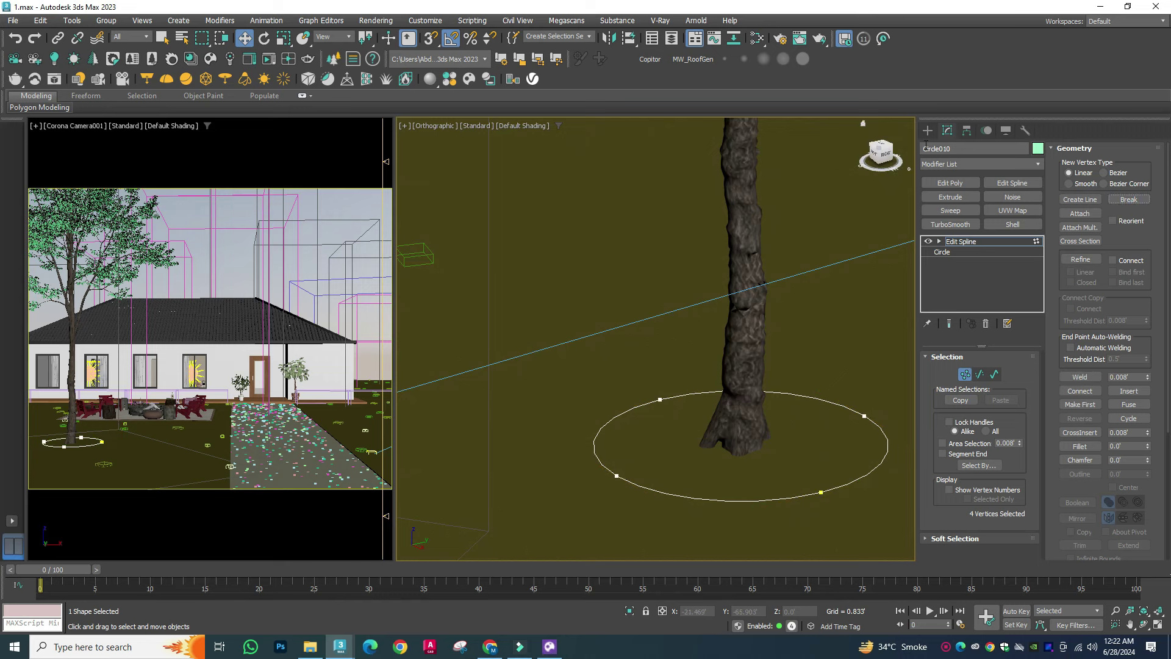
click(981, 165)
click(951, 366)
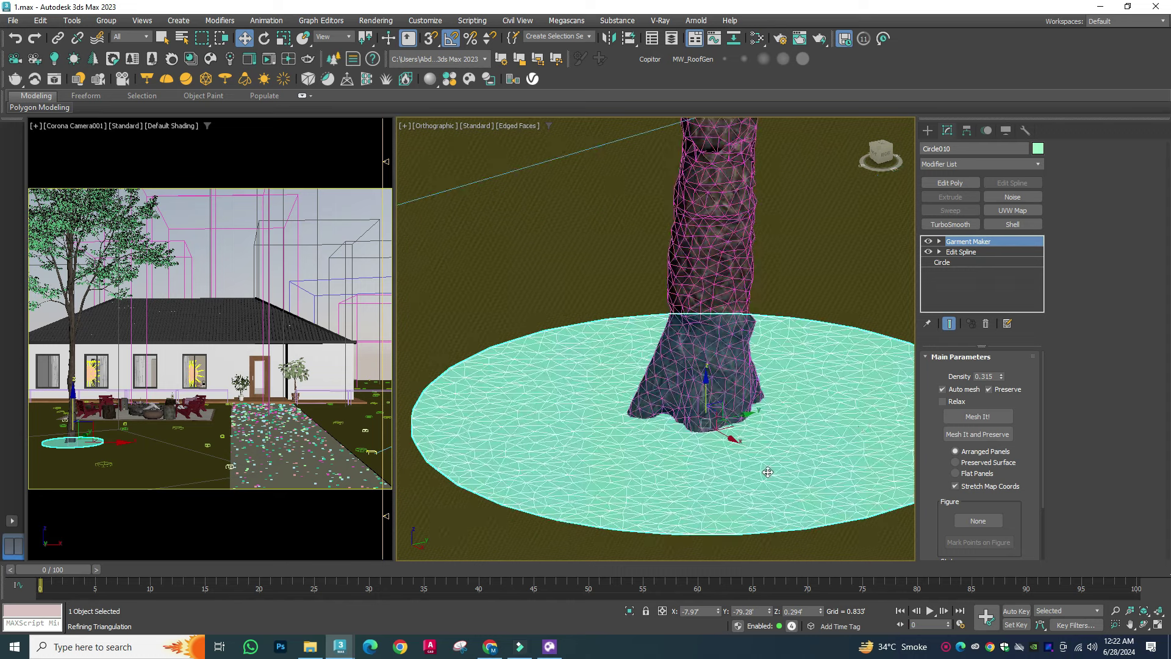
click(1003, 376)
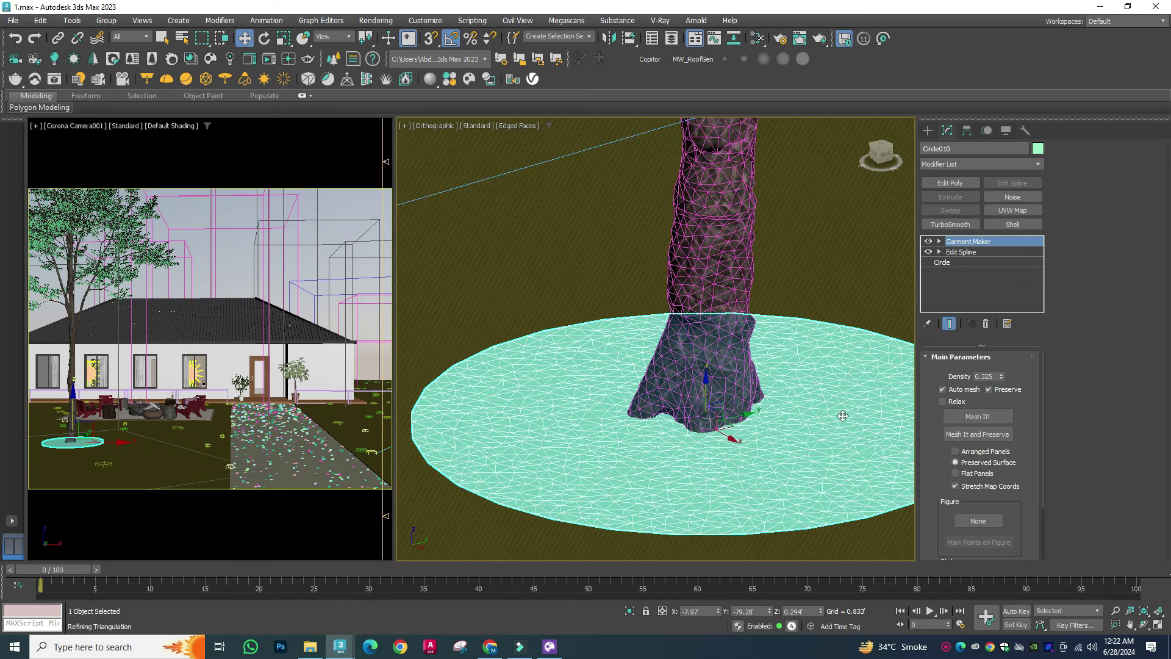
Step: Add Edit Poly above Garment Maker, then a Shell modifier topped by another Edit Poly
click(950, 183)
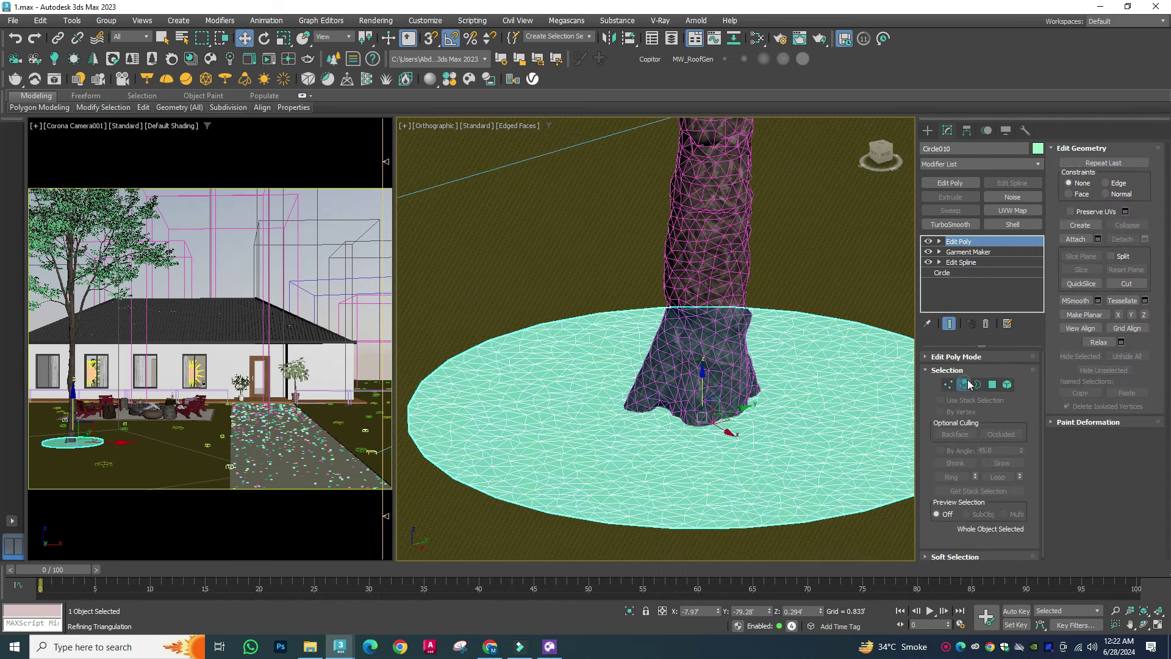
click(968, 382)
click(819, 548)
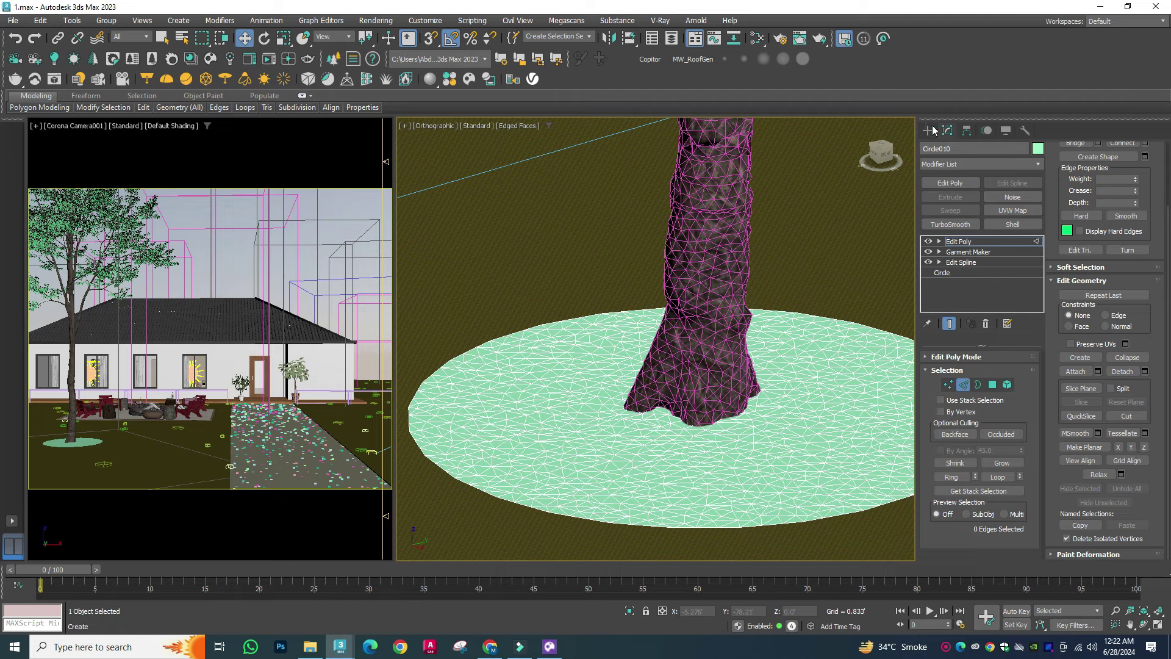
click(1013, 224)
click(968, 250)
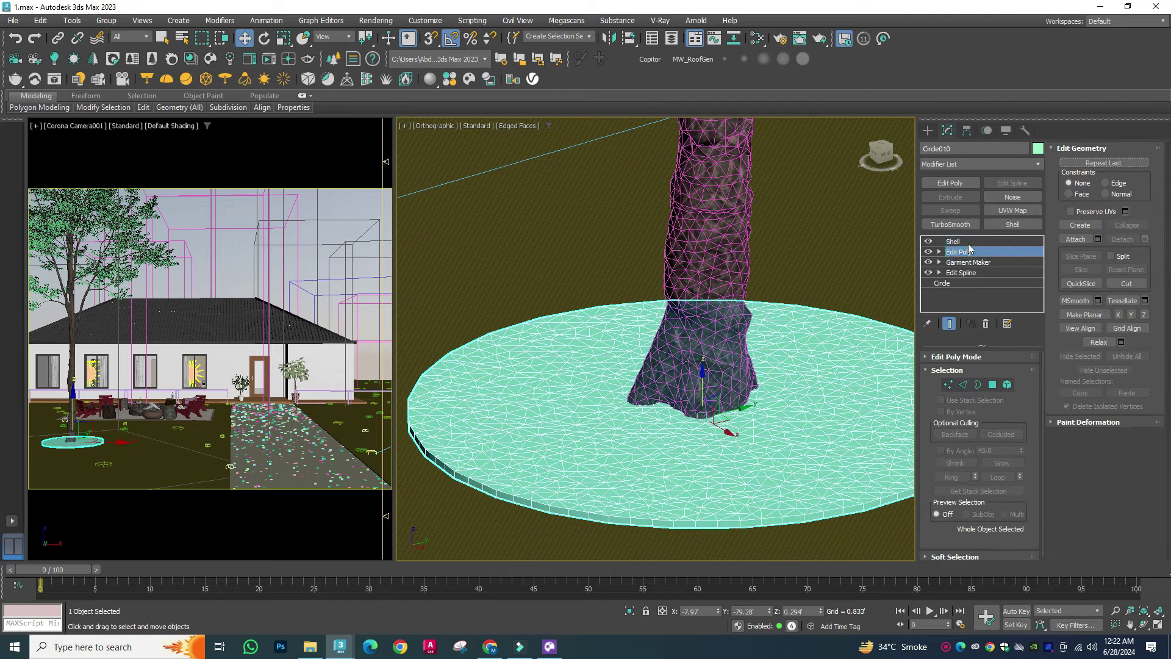
click(962, 182)
Step: Start Paint Deformation Push/Pull on the disc and lower its strength after test strokes
click(1073, 433)
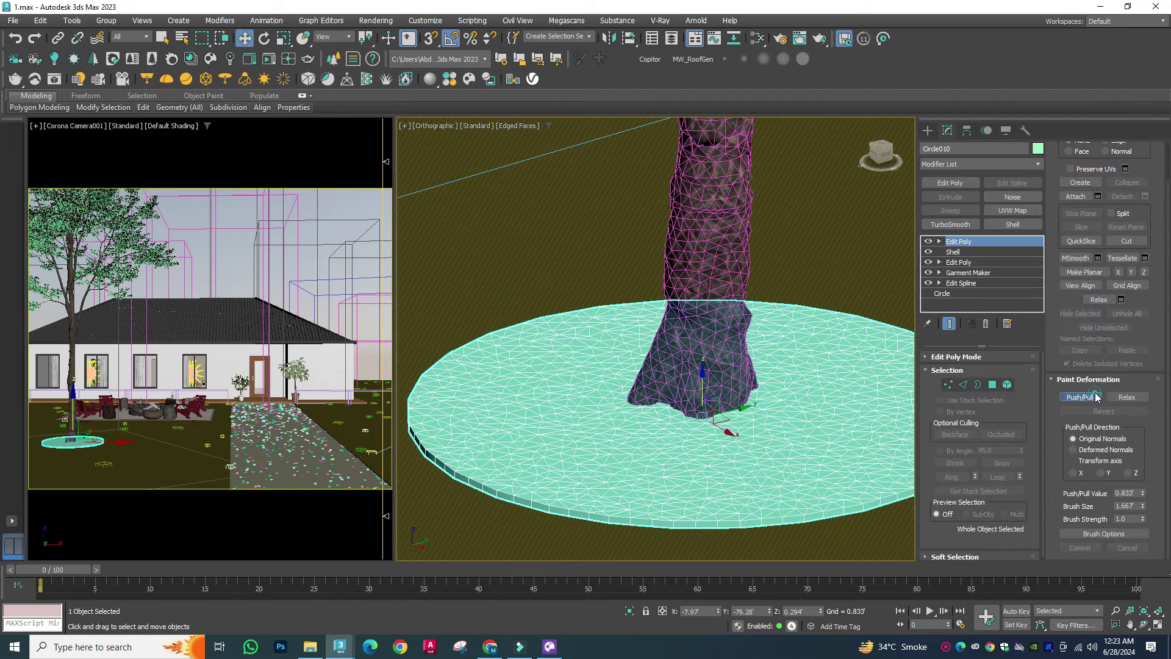
click(1079, 396)
drag(732, 396, 697, 426)
key(ctrl+z)
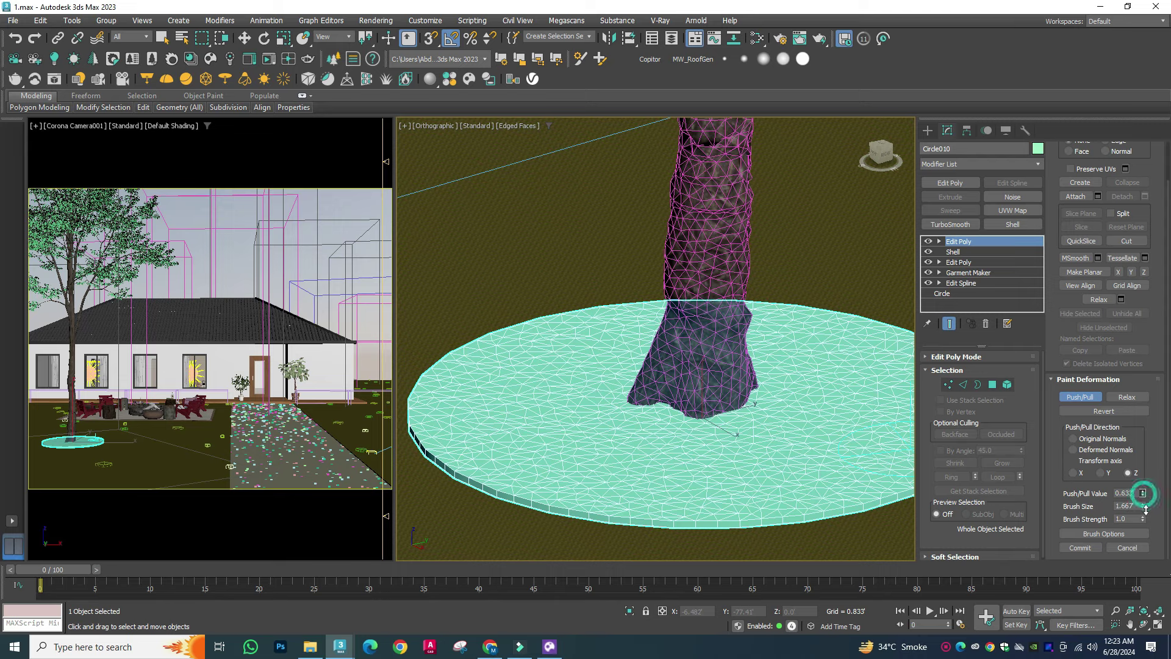
drag(791, 409, 584, 410)
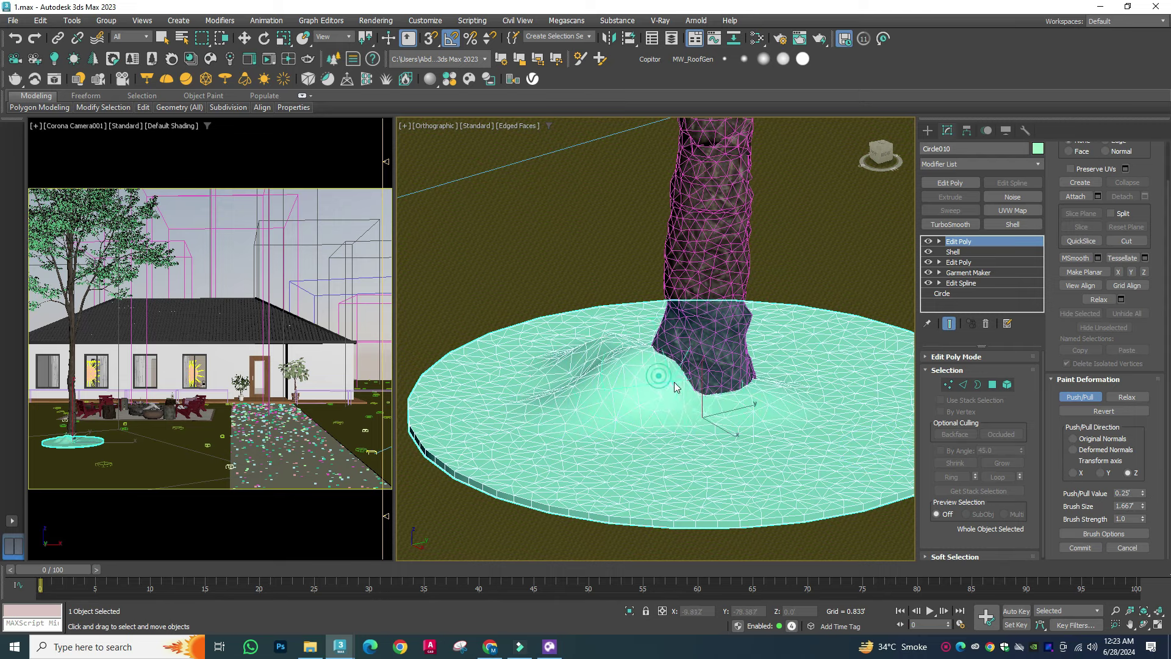
key(ctrl+z)
drag(1143, 493, 1145, 497)
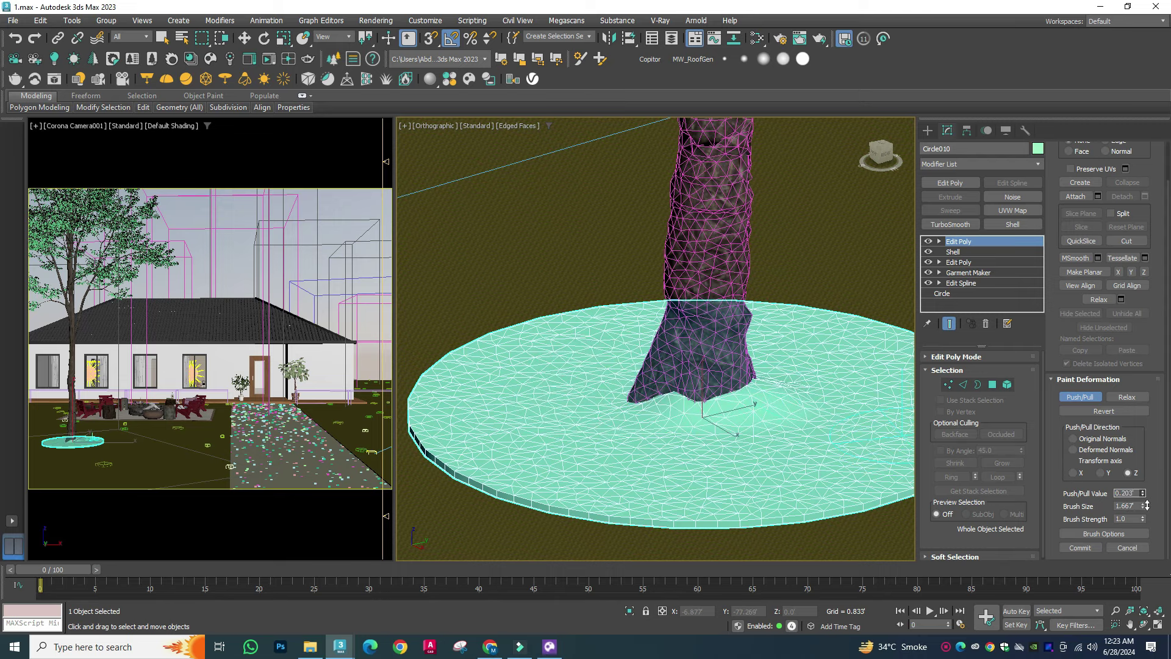
Step: Paint soft lumps around the tree base, then hide edged faces and orbit to inspect
drag(485, 413, 834, 377)
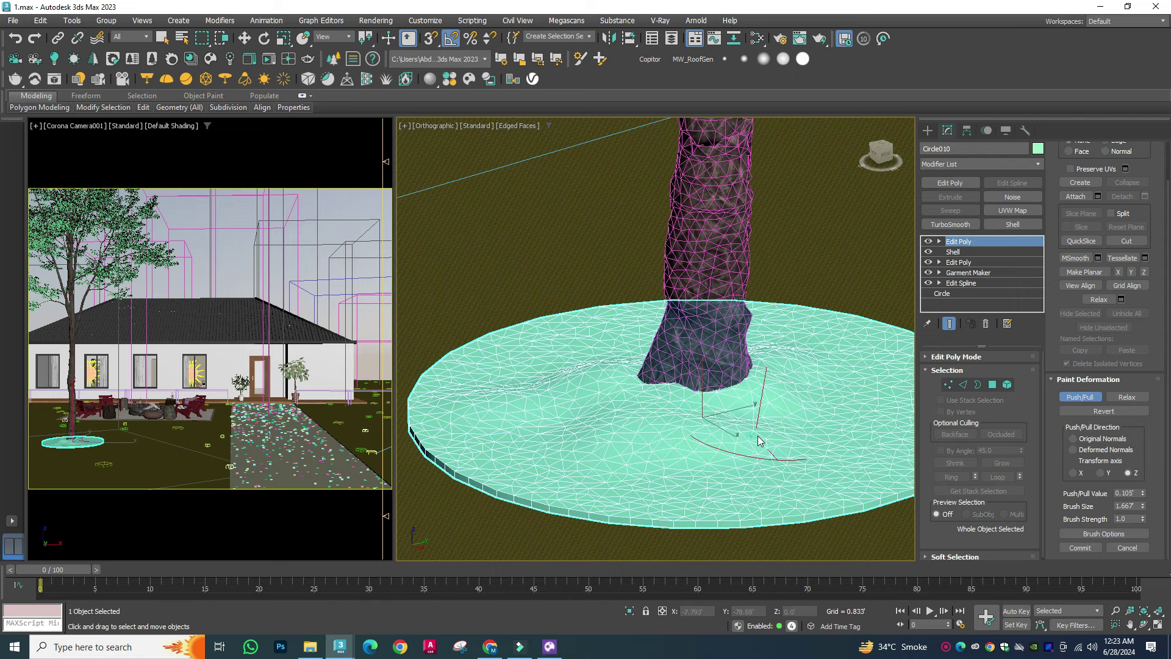
drag(636, 359, 546, 383)
drag(646, 361, 696, 413)
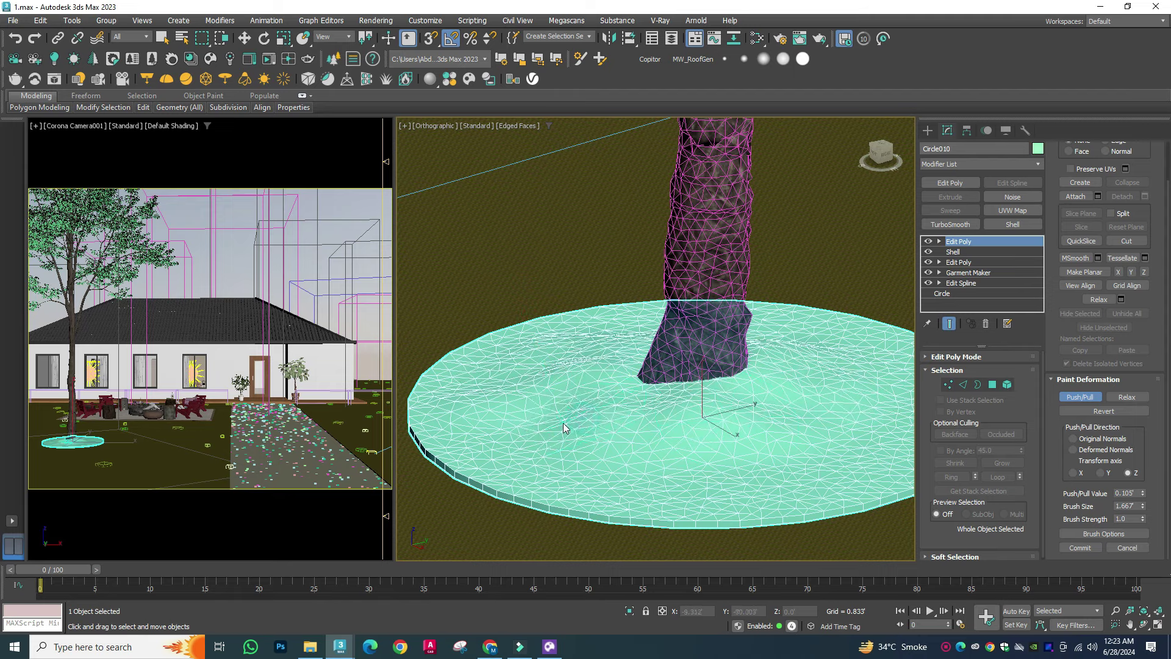
scroll(down, 3)
scroll(up, 3)
key(F4)
scroll(up, 3)
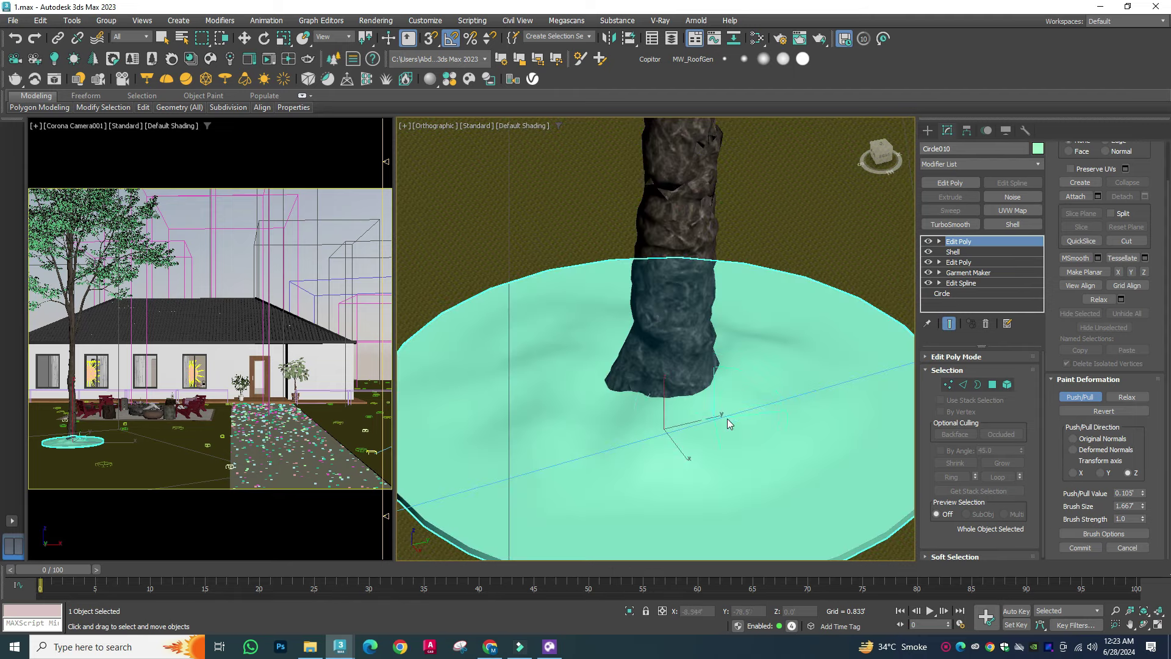
scroll(up, 3)
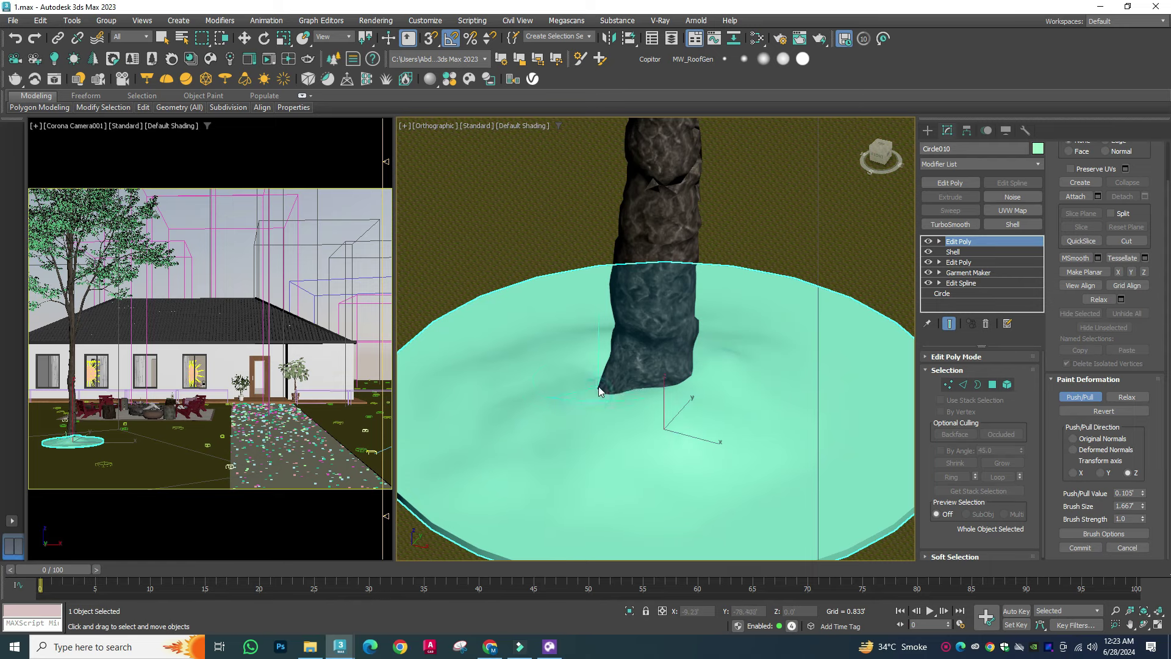
drag(607, 383, 674, 431)
key(w)
Step: Apply the brown soil Nature material from the Corona library to the tree mound
key(r)
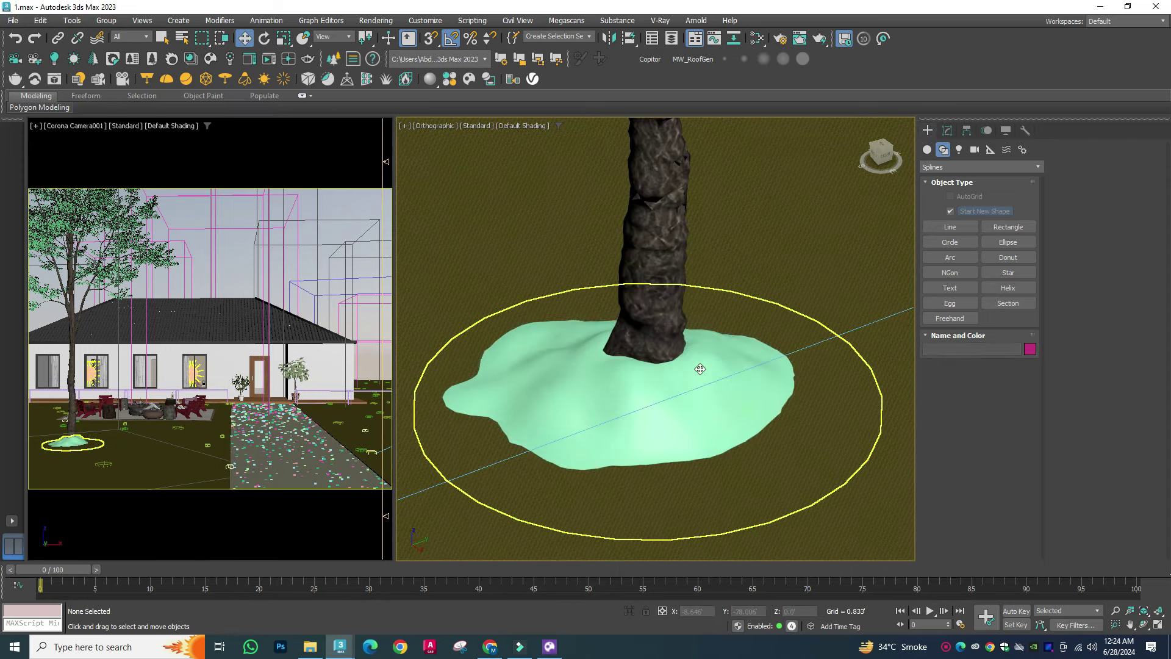
scroll(down, 3)
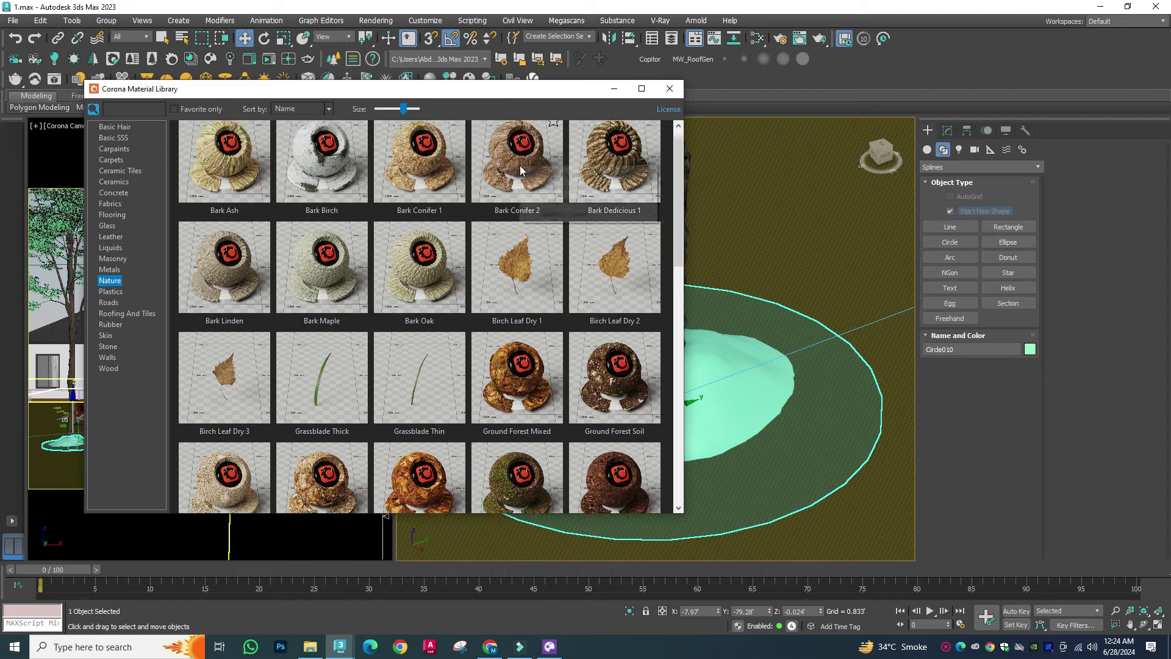
drag(580, 241, 738, 385)
click(615, 88)
Step: Add a UVW Map modifier with Box mapping to the mound
click(947, 130)
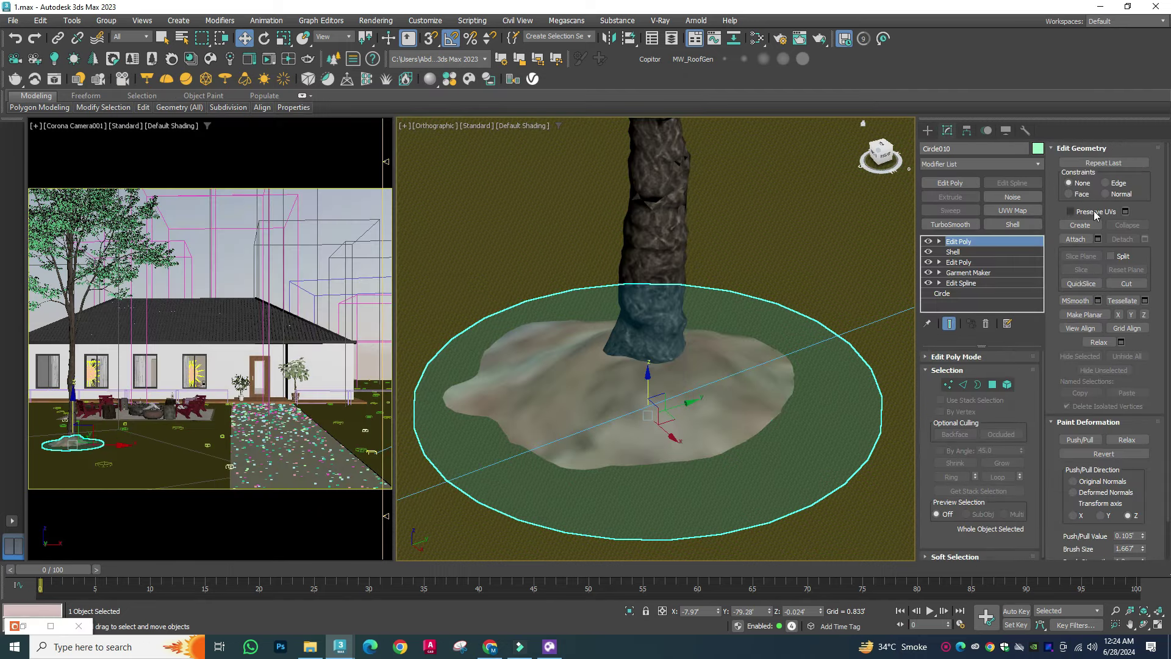
click(1012, 210)
click(964, 427)
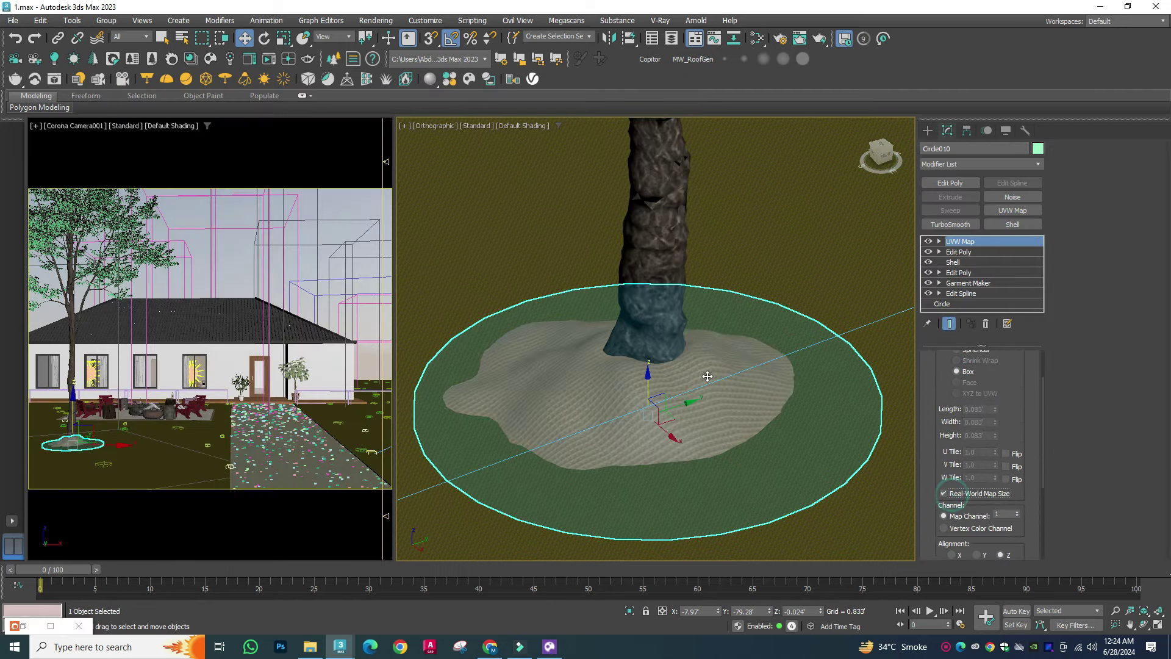
scroll(up, 3)
click(708, 349)
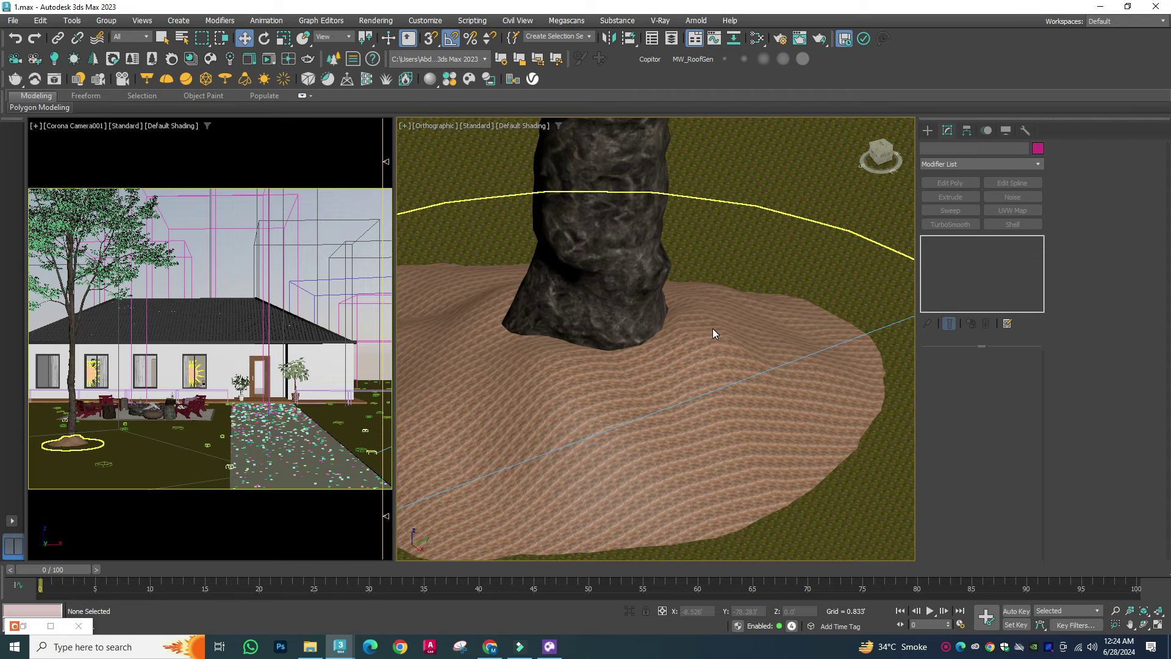
scroll(down, 3)
Step: Import Ray Grass 004 from Cosmos's Flowers, grass & rocks category as a Corona proxy
click(549, 647)
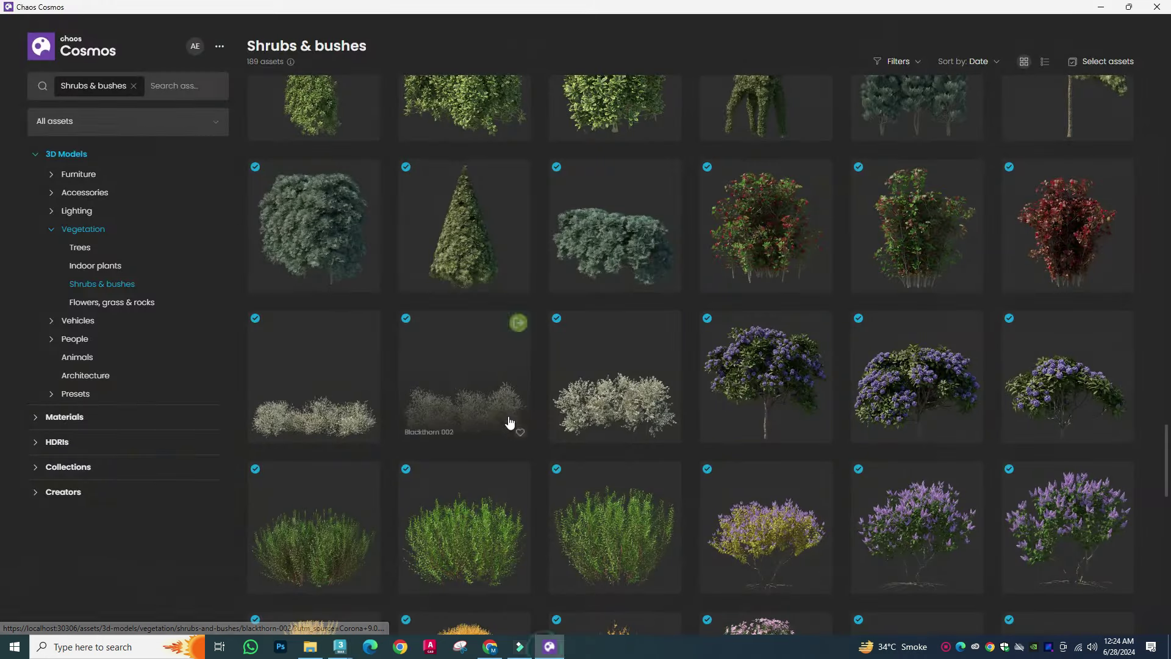
click(98, 267)
click(119, 301)
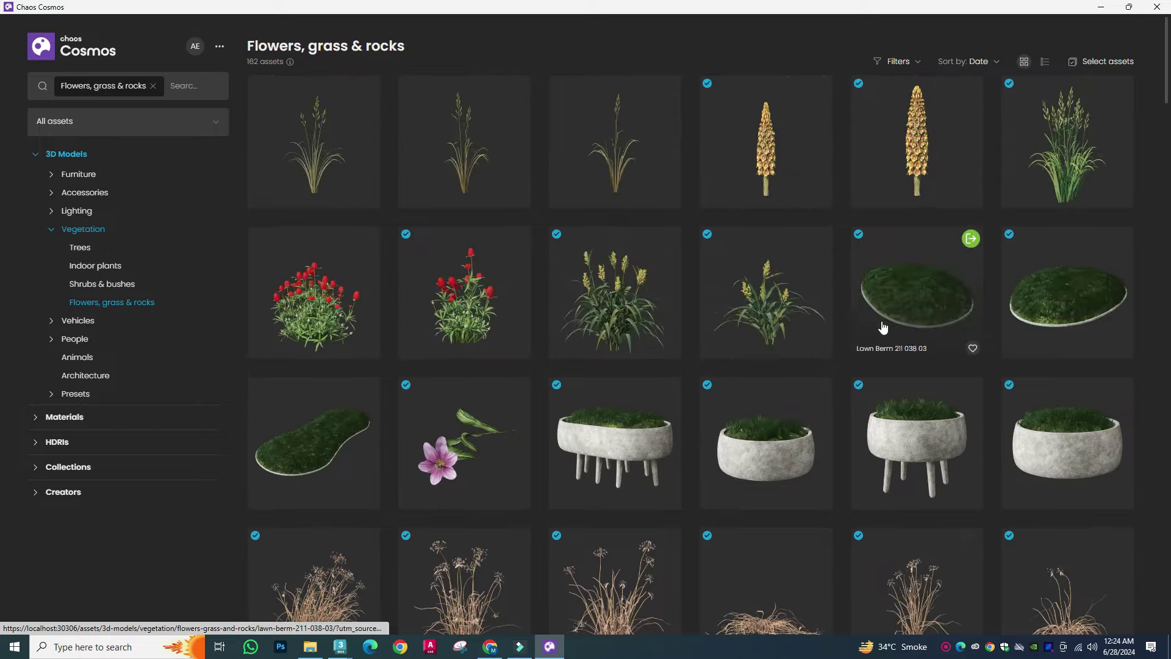
scroll(down, 3)
scroll(up, 3)
click(518, 293)
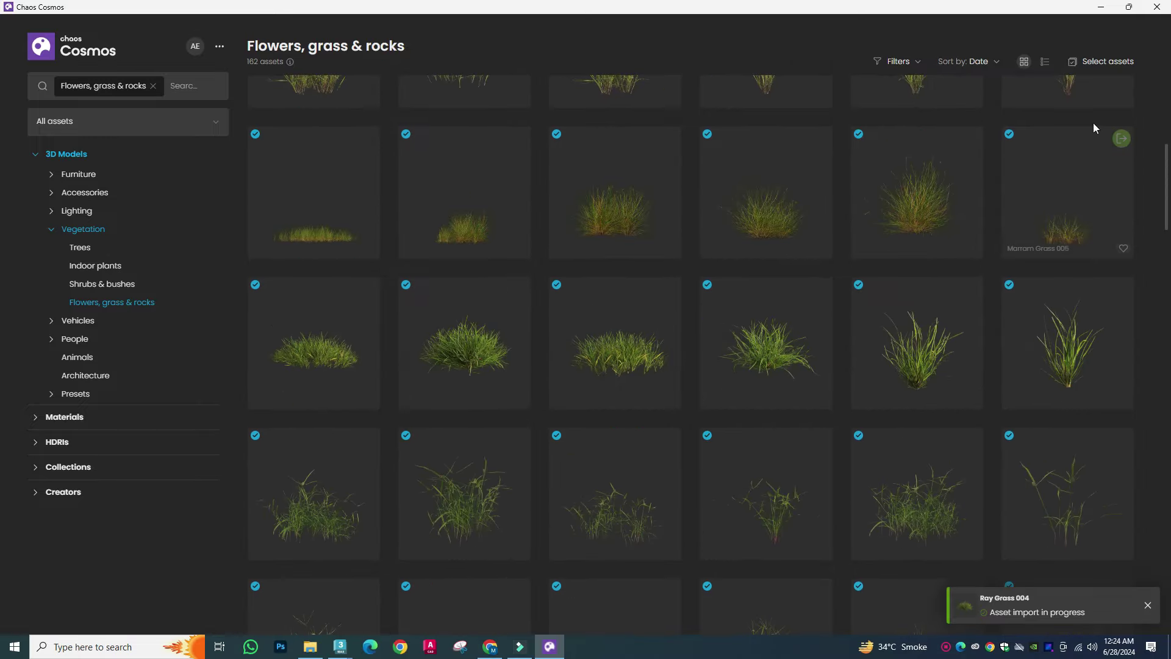
scroll(down, 3)
scroll(down, 3)
scroll(up, 3)
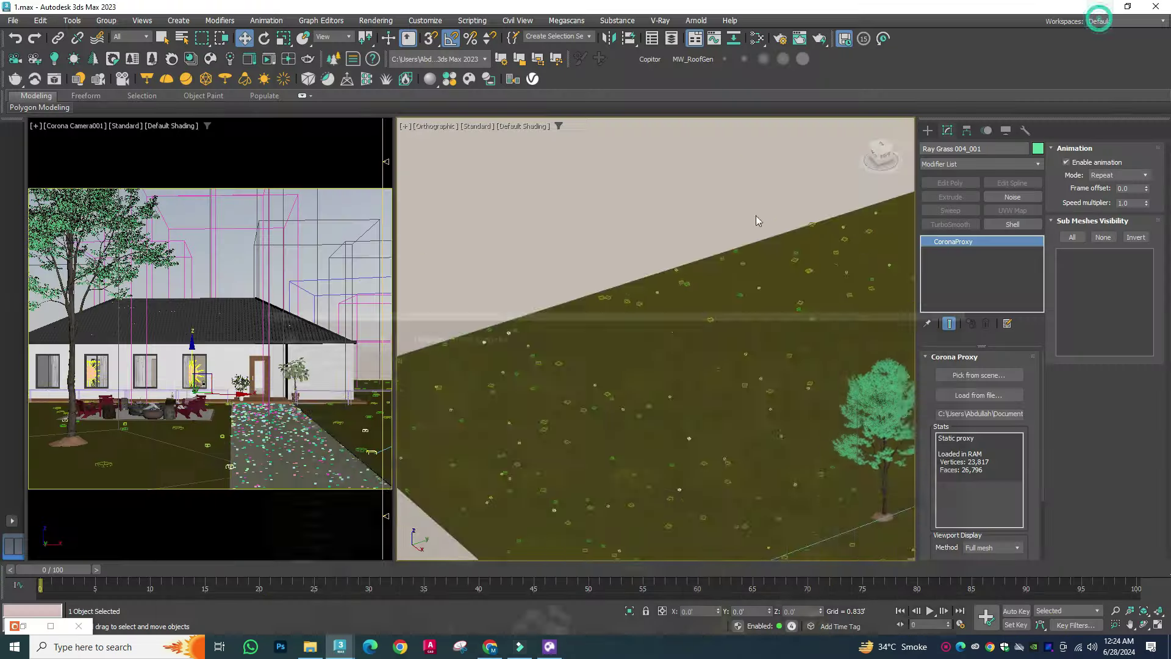
Step: Create a Chaos Scatter that uses the tree mound Circle010 as its distribution surface
scroll(down, 3)
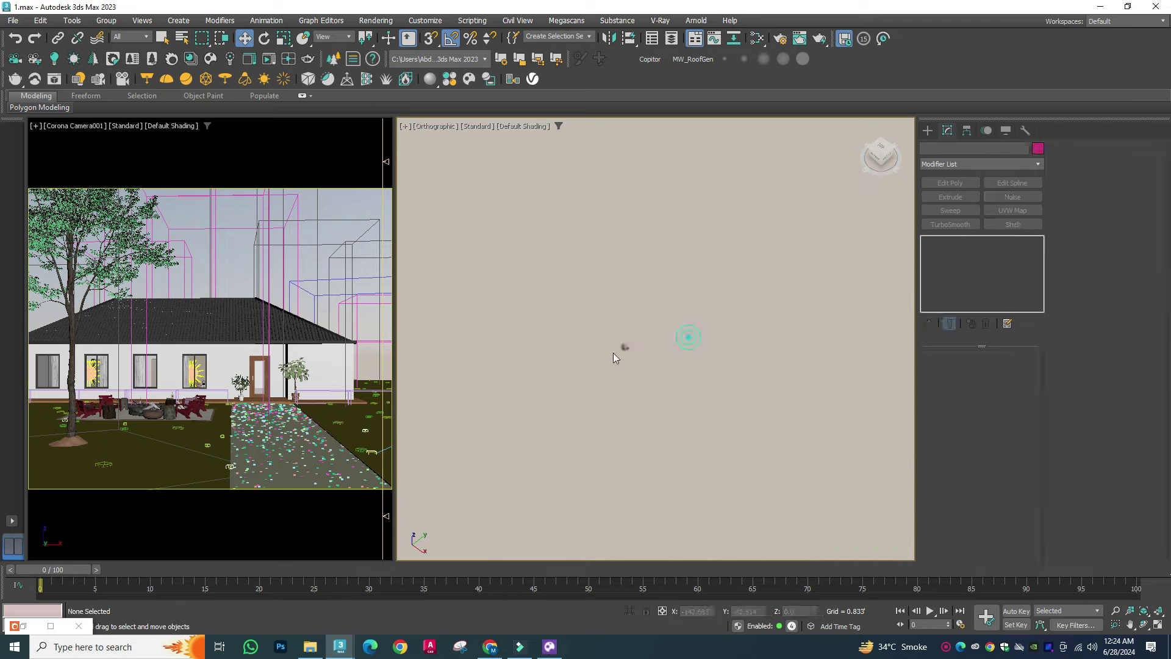
click(334, 58)
click(729, 186)
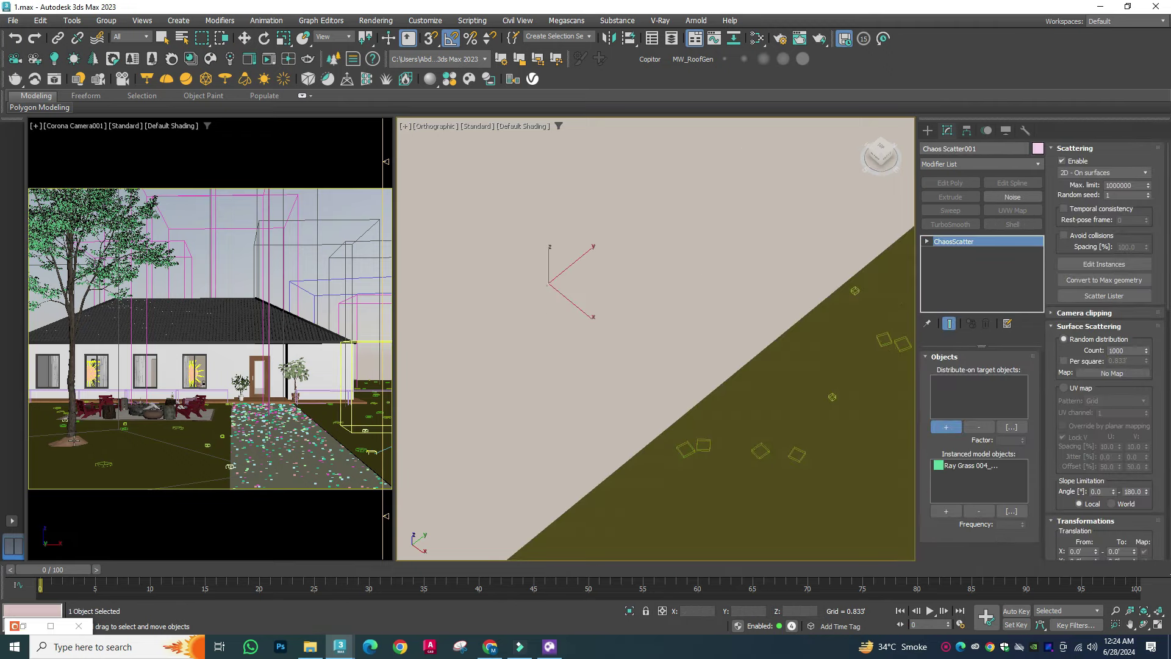
click(73, 439)
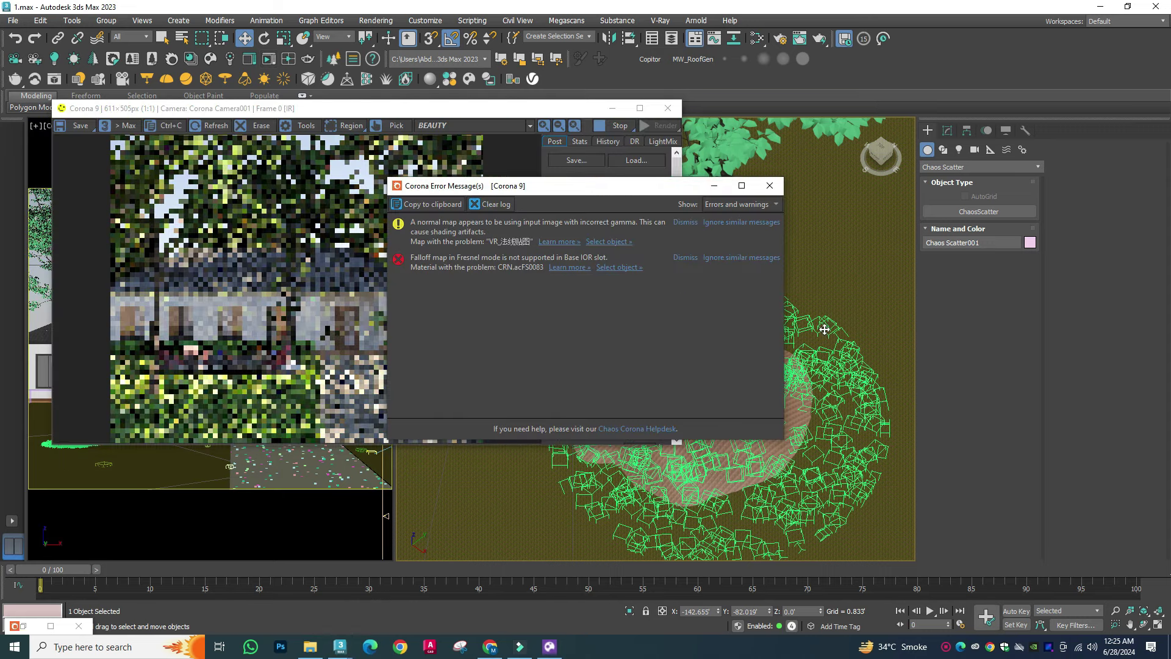
Step: Set the grass scatter's scale range to minimum 300 and maximum 400
click(769, 185)
click(947, 130)
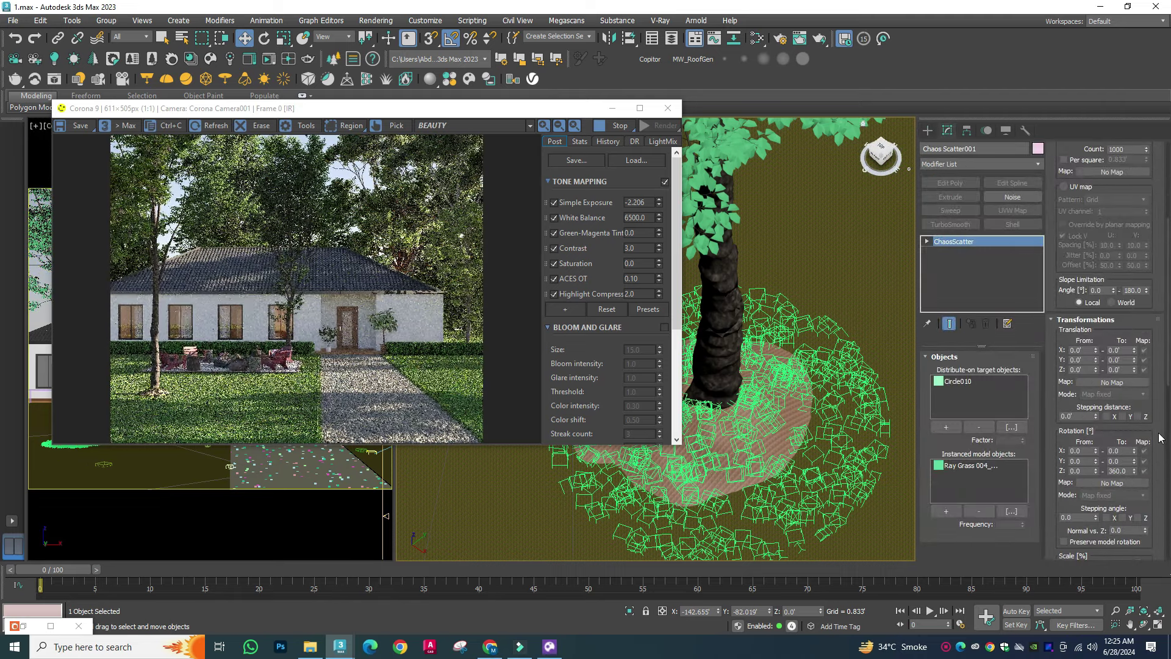
scroll(down, 3)
scroll(down, 3)
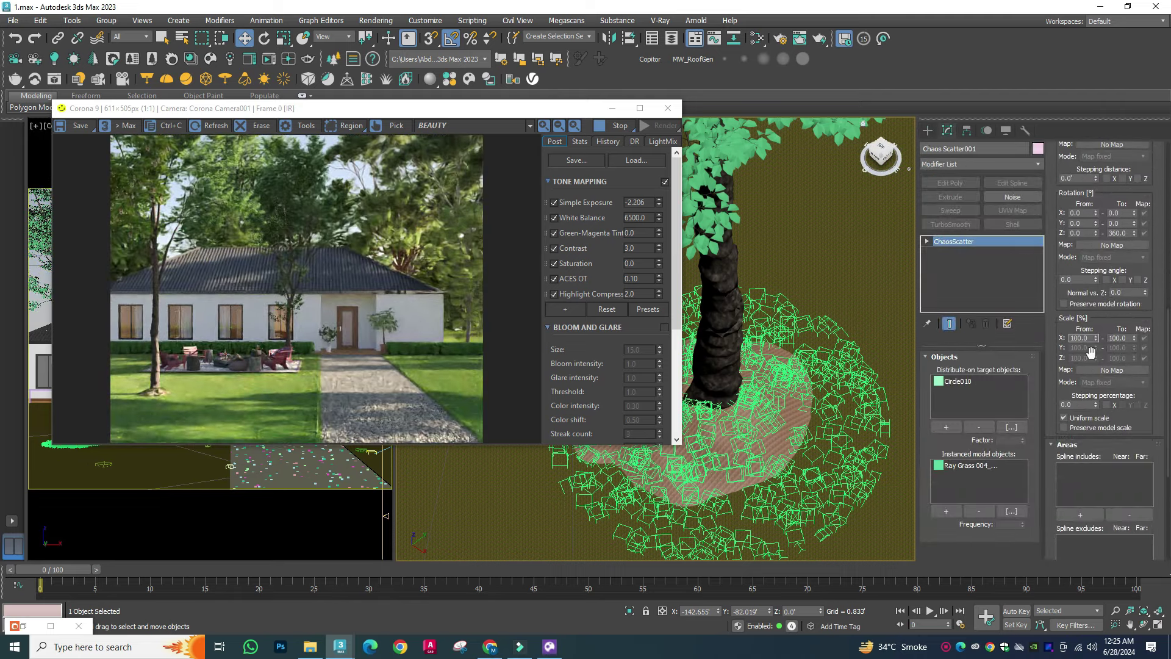
key(Tab)
text(400)
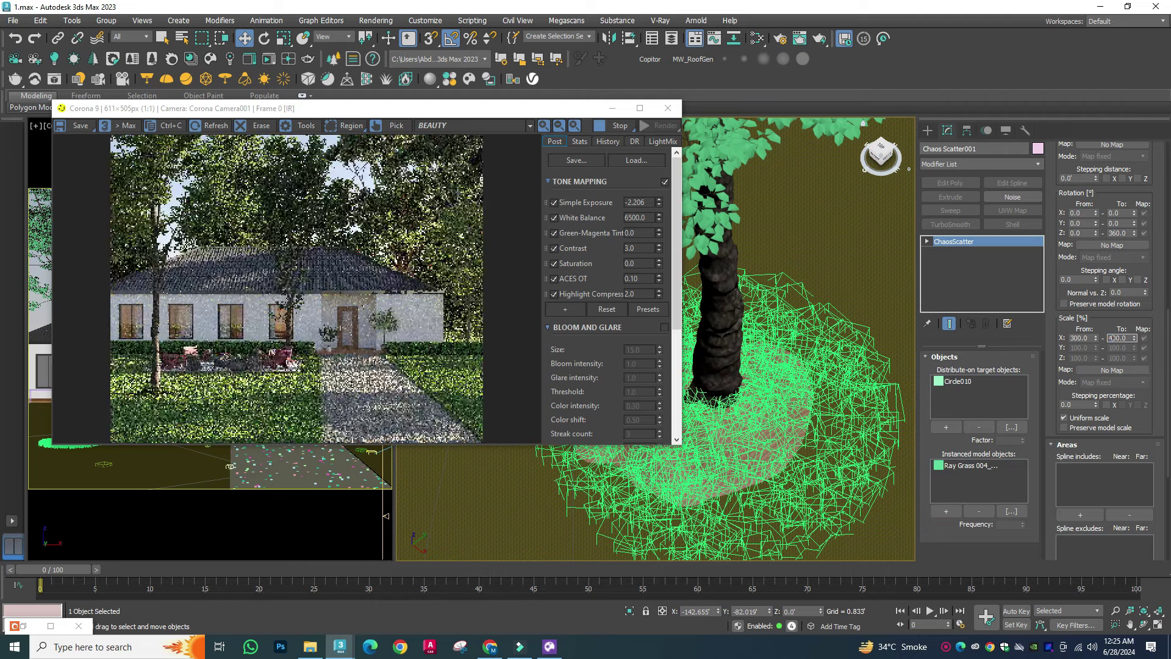
key(Return)
Step: Set Simple Exposure to -1.842 in the Corona VFB, then close the render window
click(927, 131)
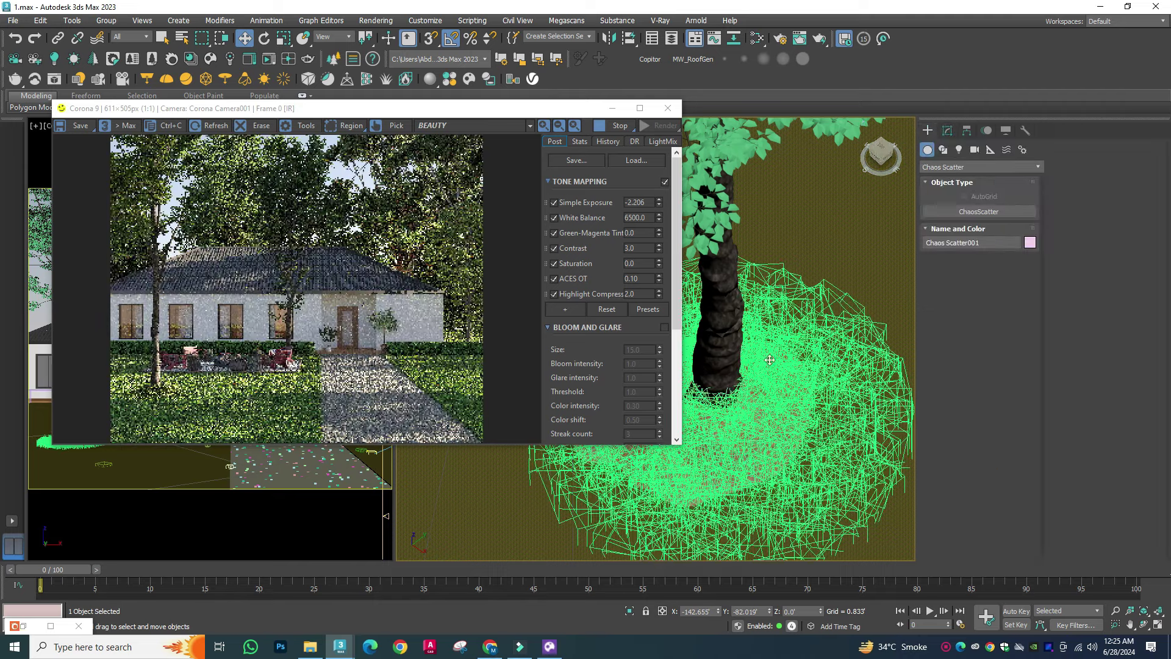
click(752, 415)
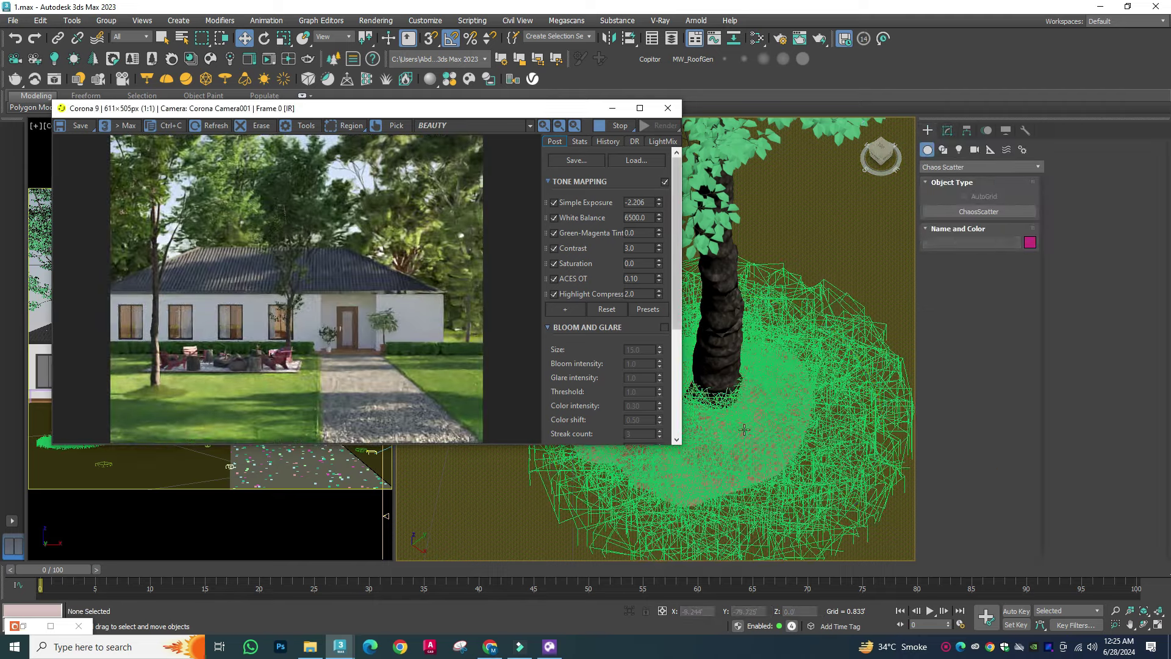
scroll(up, 3)
scroll(down, 3)
scroll(down, 3)
scroll(down, 3)
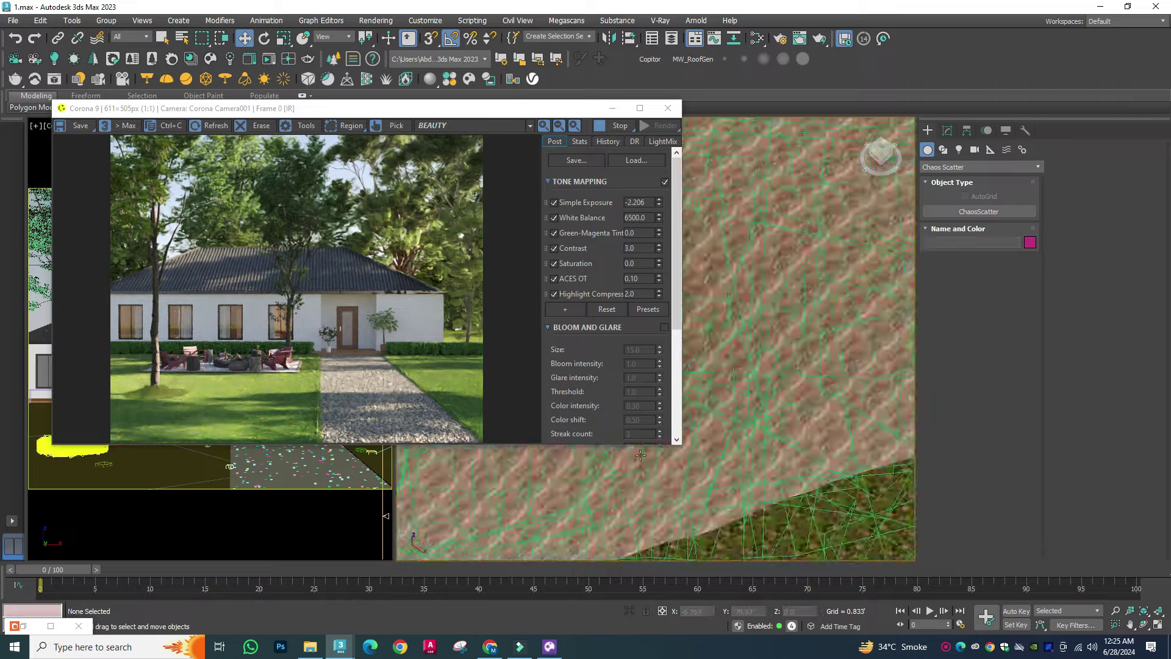
scroll(down, 3)
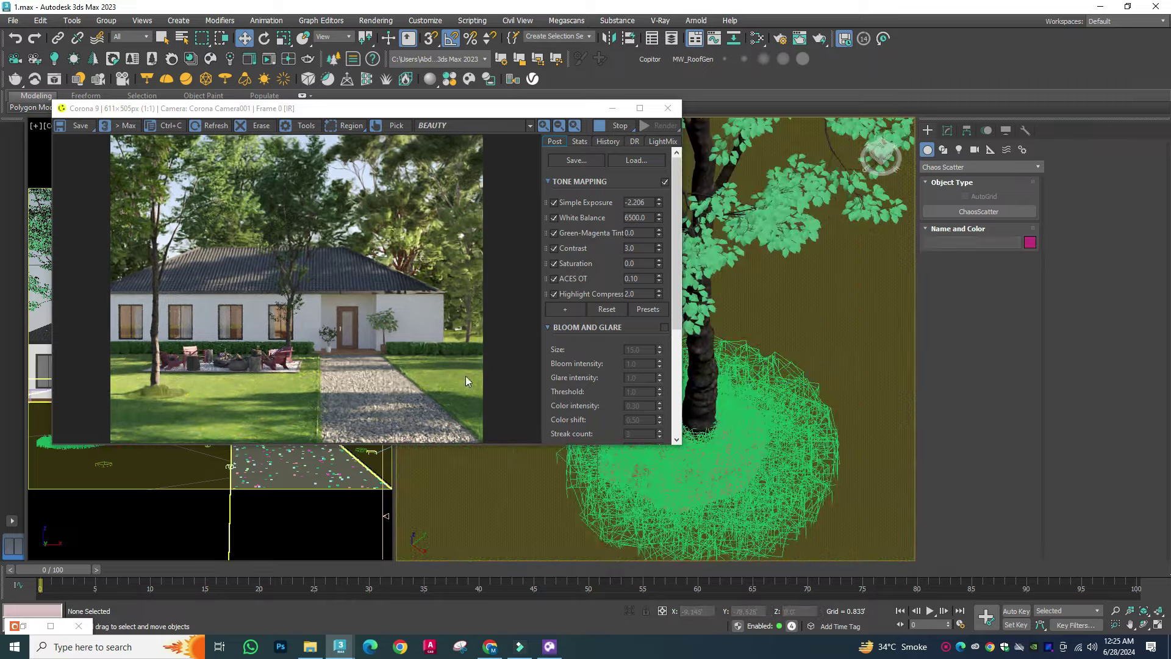
scroll(down, 3)
scroll(down, 3)
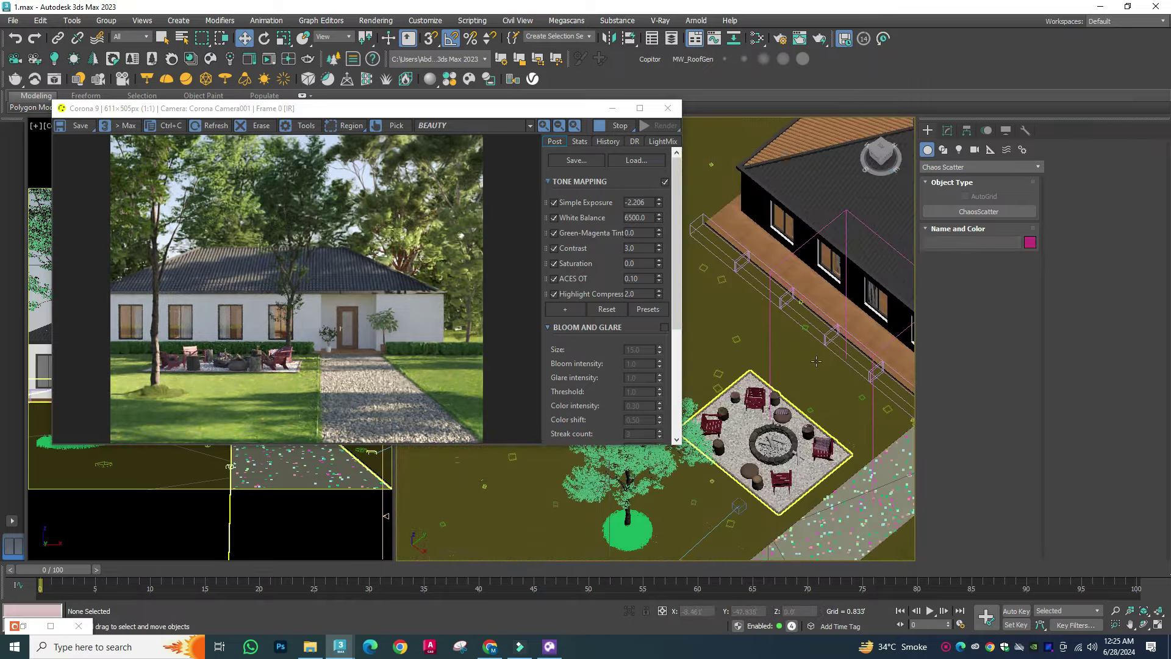
scroll(up, 3)
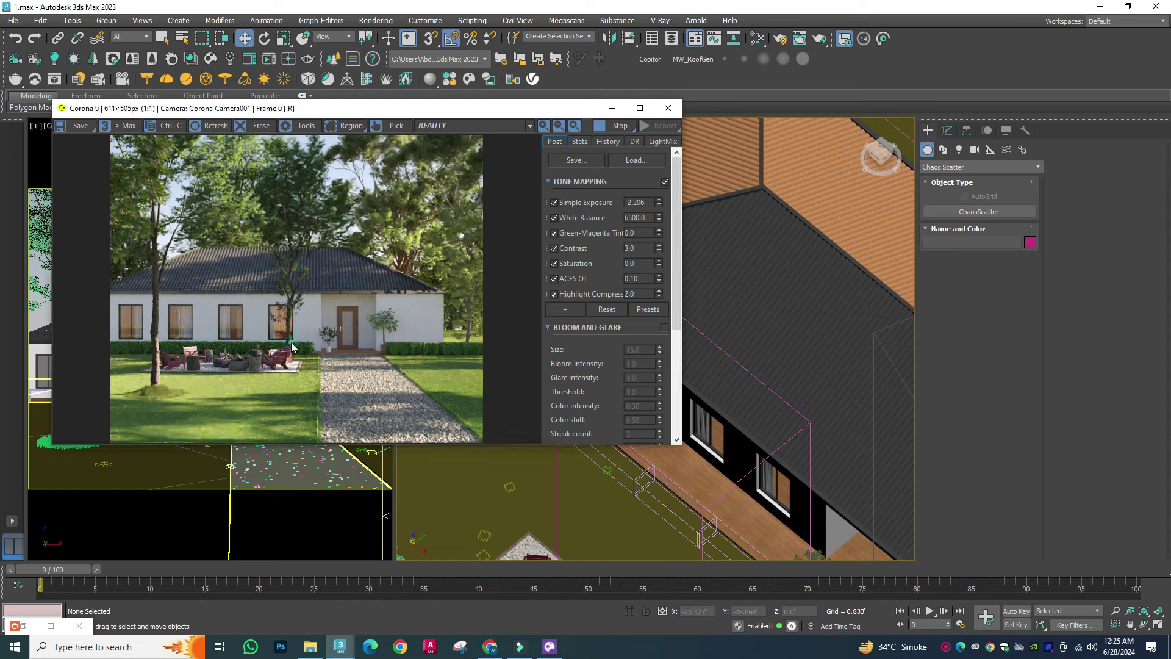
drag(659, 203, 668, 187)
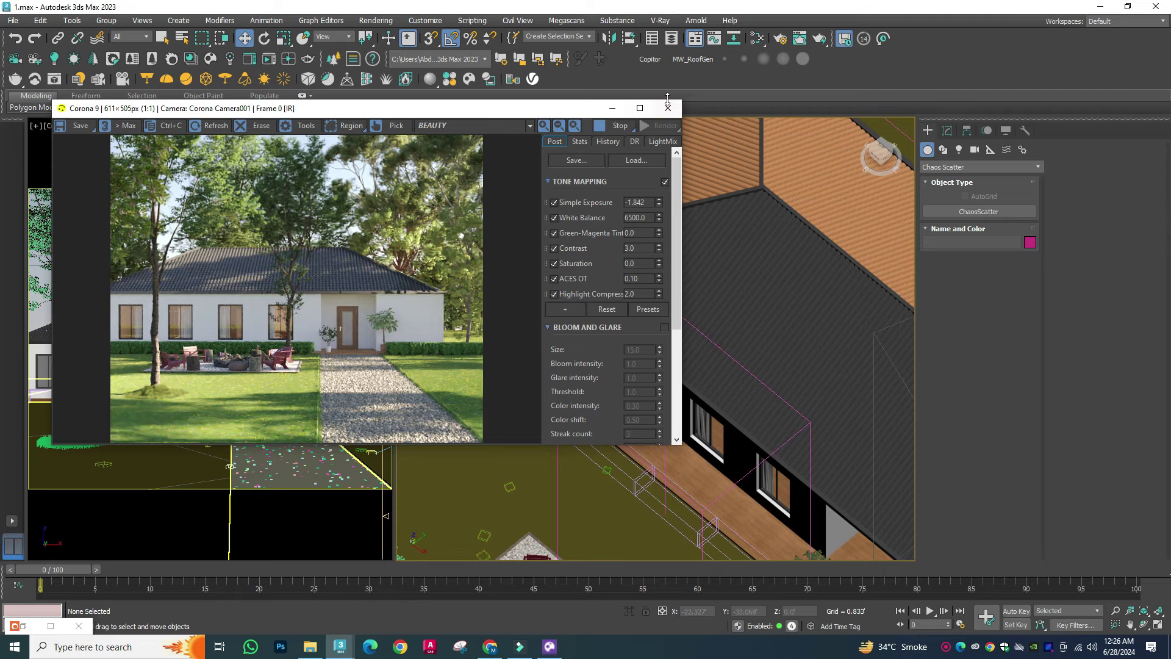
click(667, 108)
click(707, 356)
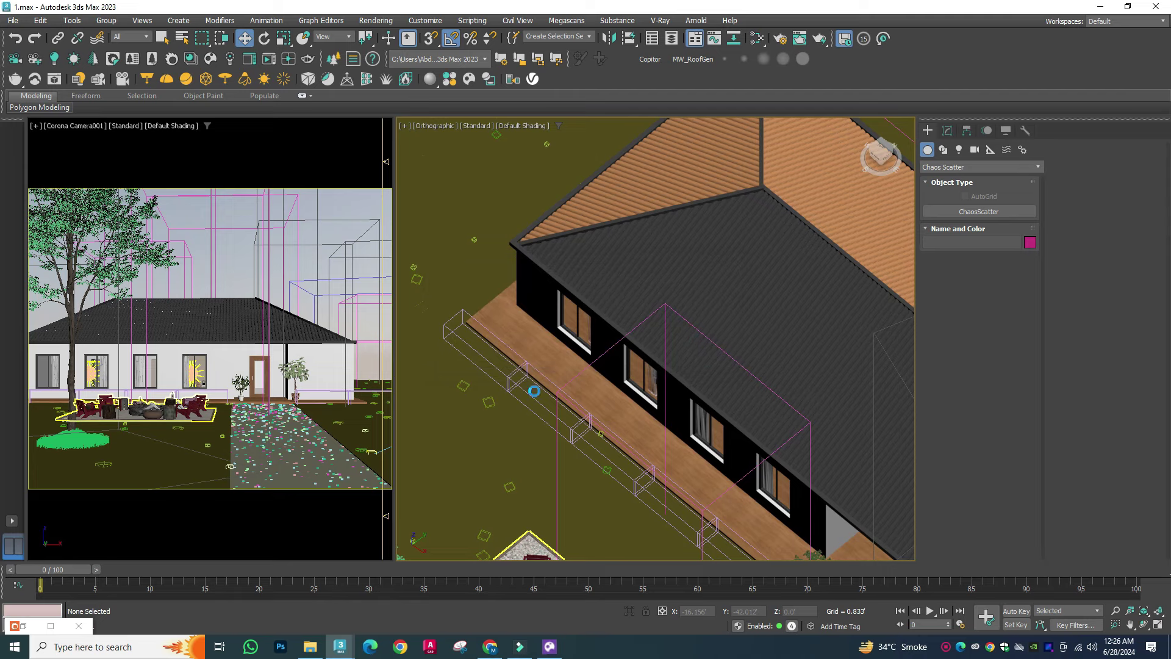
Step: Import Garden Privet 001 from the Cosmos Shrubs & bushes category
scroll(down, 3)
scroll(down, 3)
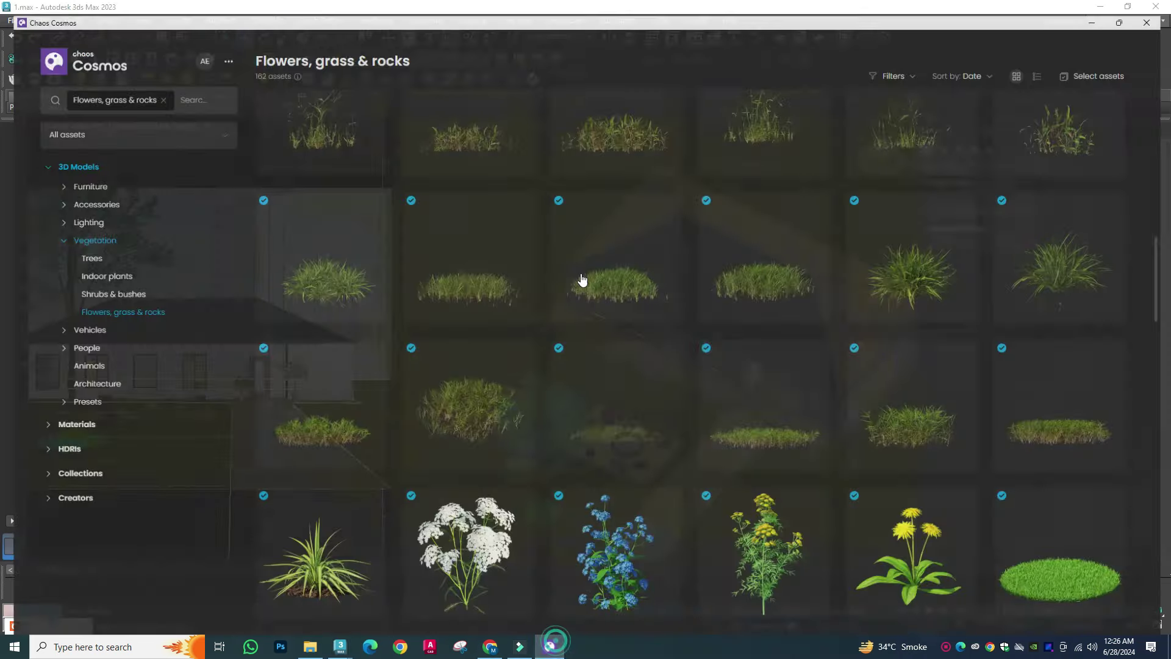
scroll(down, 3)
scroll(down, 3)
scroll(down, 3)
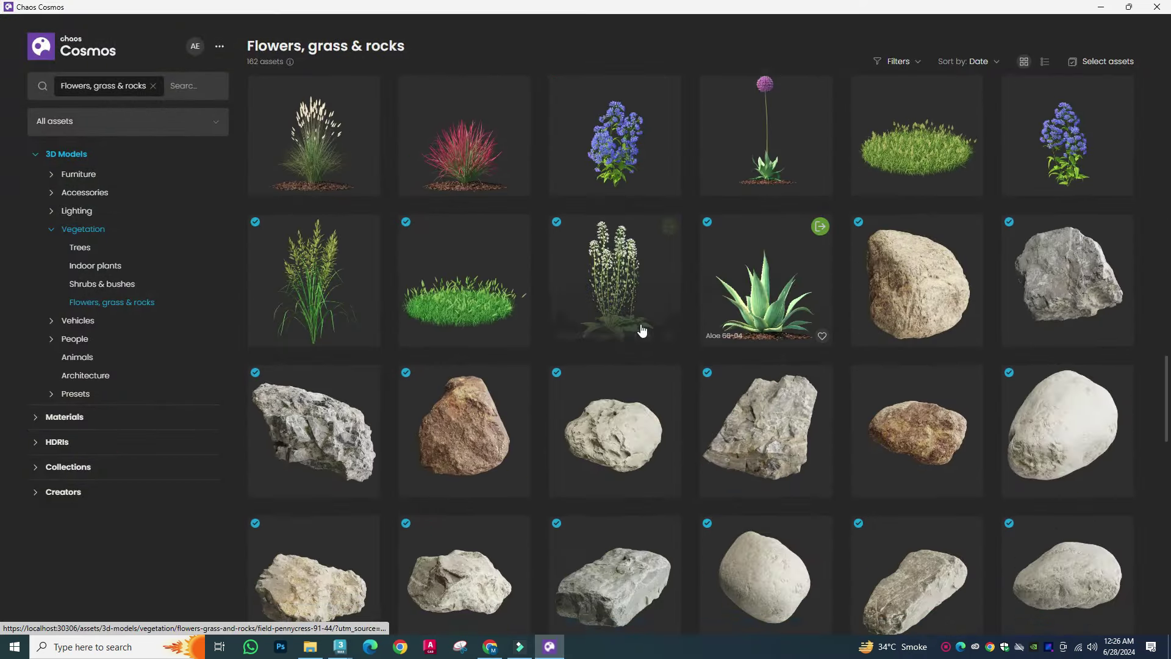
scroll(down, 3)
scroll(up, 3)
click(102, 283)
scroll(down, 3)
scroll(down, 3)
scroll(down, 3)
scroll(down, 3)
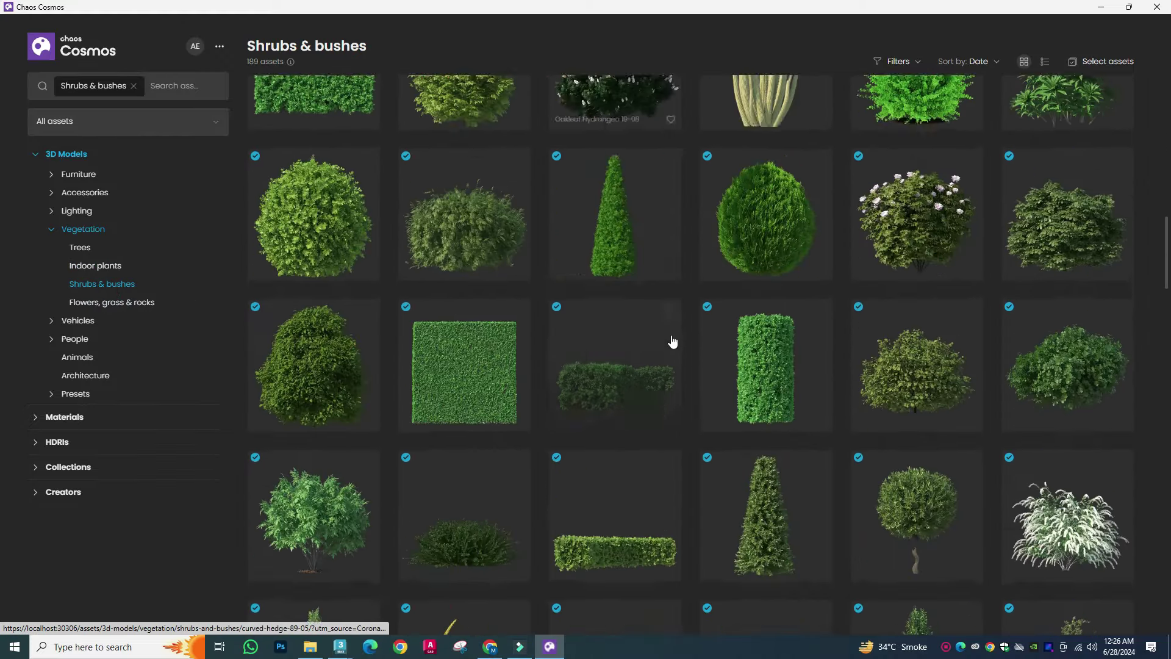
scroll(down, 3)
scroll(down, 3)
scroll(down, 3)
scroll(down, 3)
scroll(down, 3)
scroll(down, 3)
scroll(down, 3)
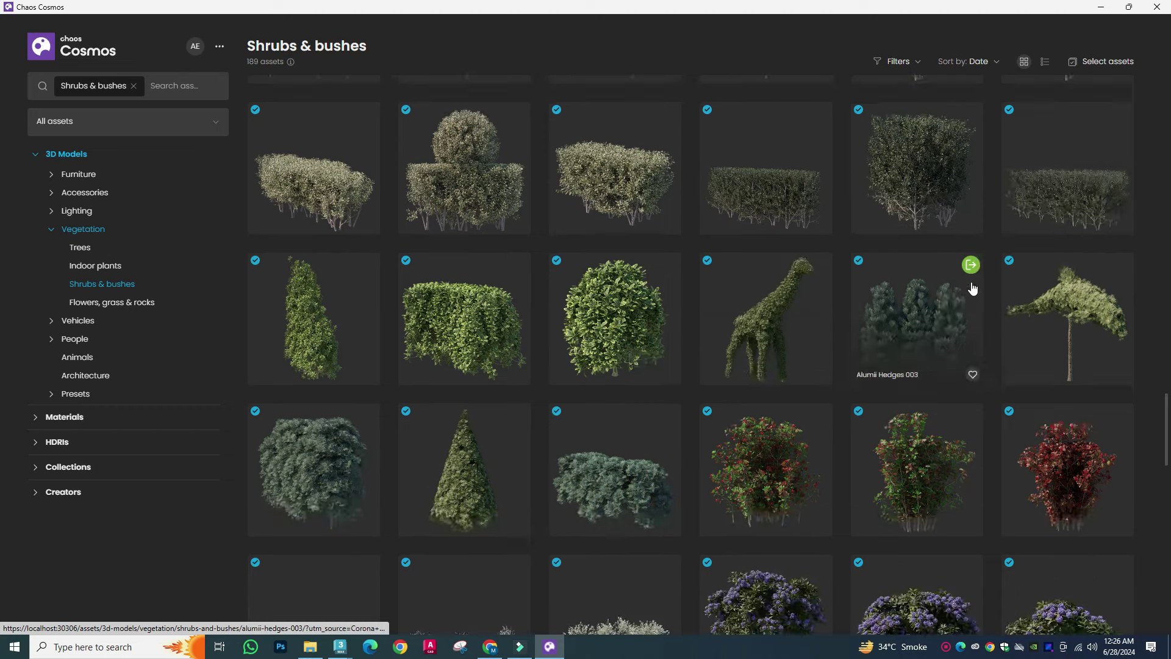
click(669, 265)
Step: Place the Garden Privet shrub to the tree's right with Select and Place
scroll(down, 3)
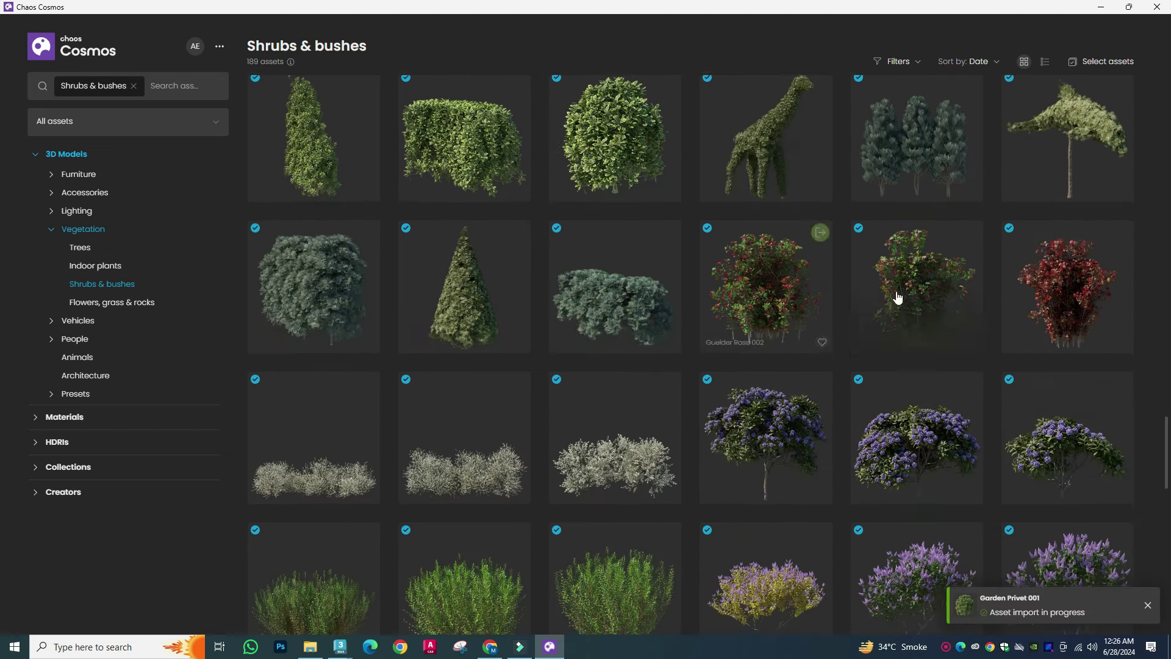
scroll(down, 3)
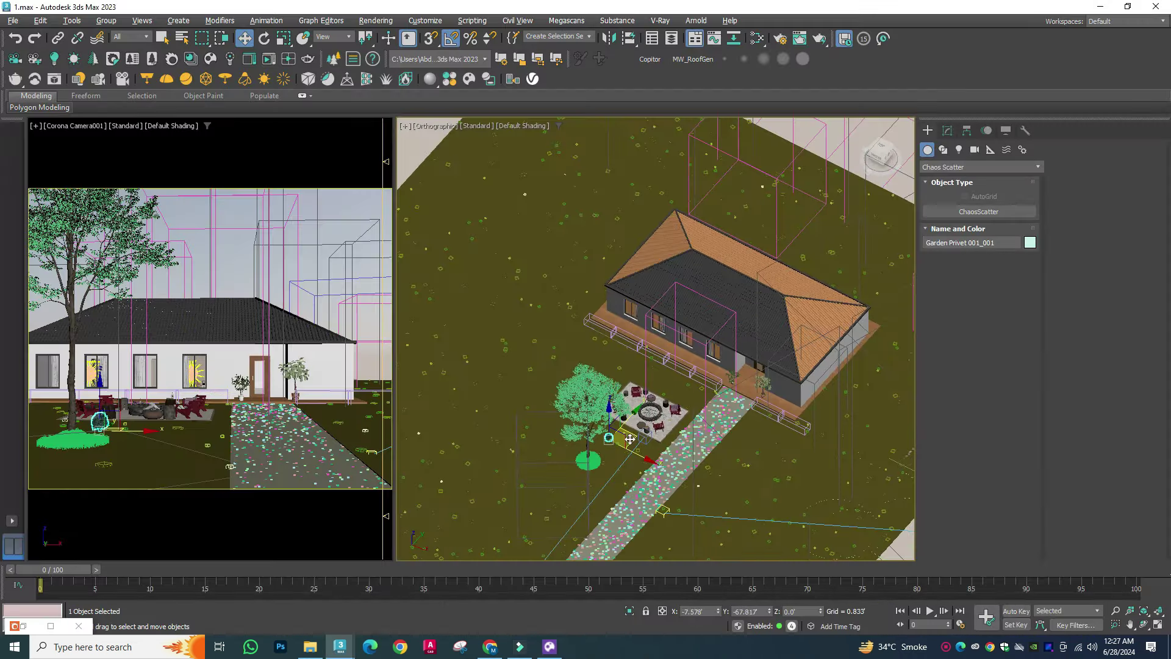
scroll(up, 3)
key(y)
scroll(up, 3)
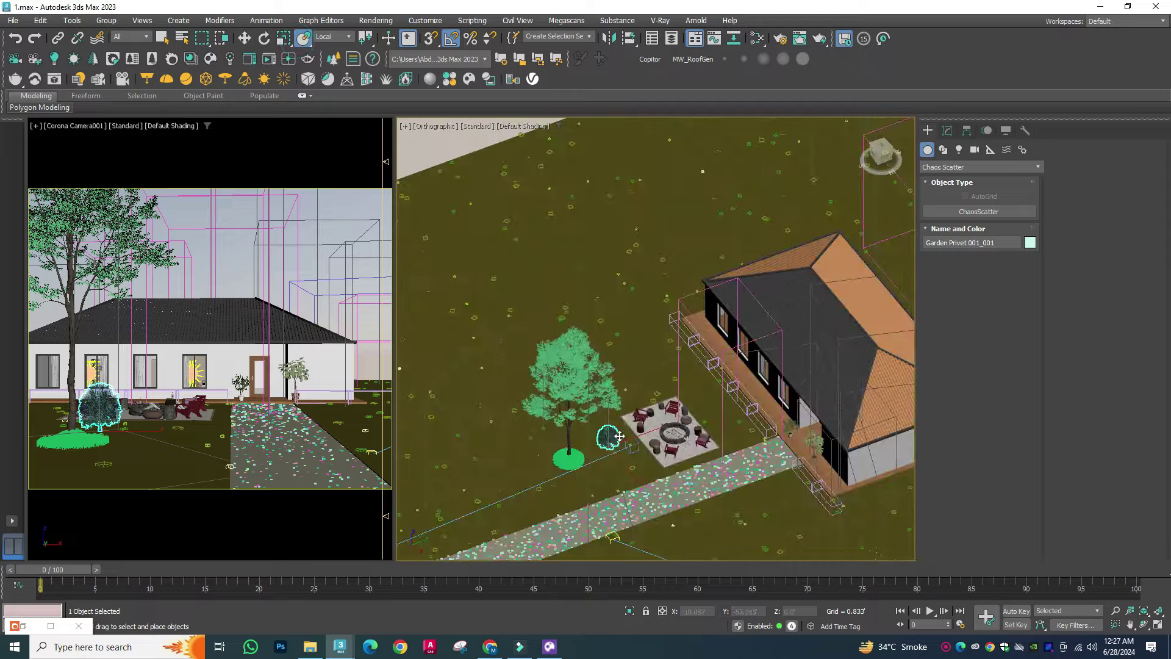
drag(619, 436, 617, 406)
scroll(up, 3)
scroll(down, 3)
Step: Import the Guelder Rose 002 shrub from Cosmos
key(alt+Tab)
click(820, 111)
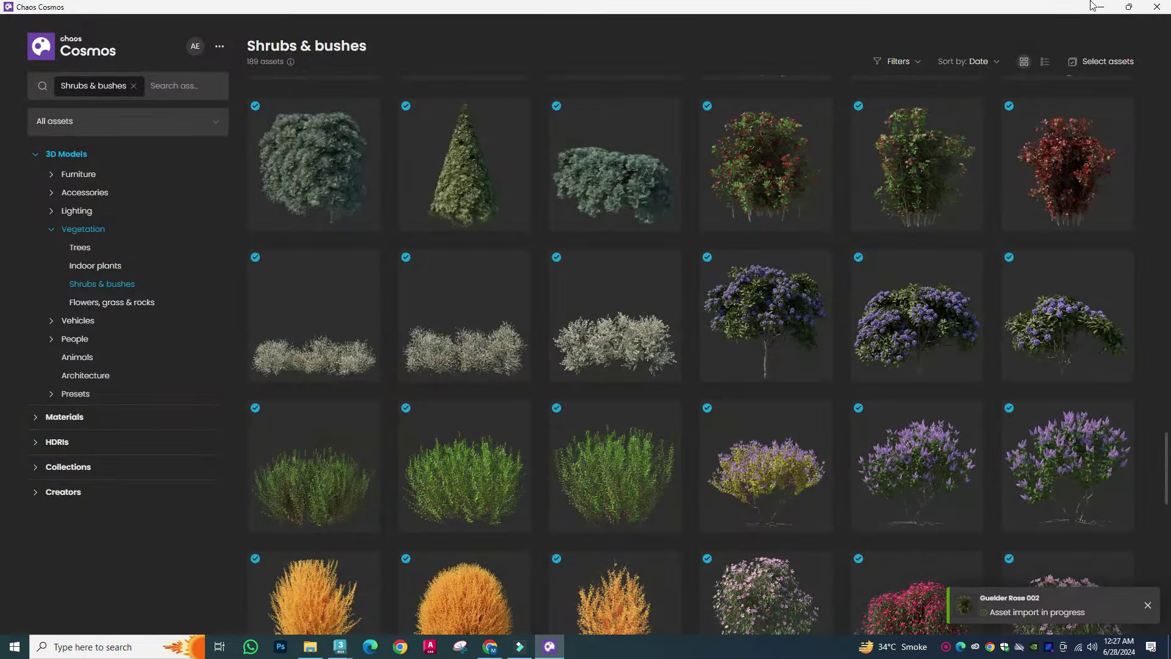
scroll(up, 3)
Step: Set the Guelder Rose shrub onto the lawn with Select and Place
scroll(up, 3)
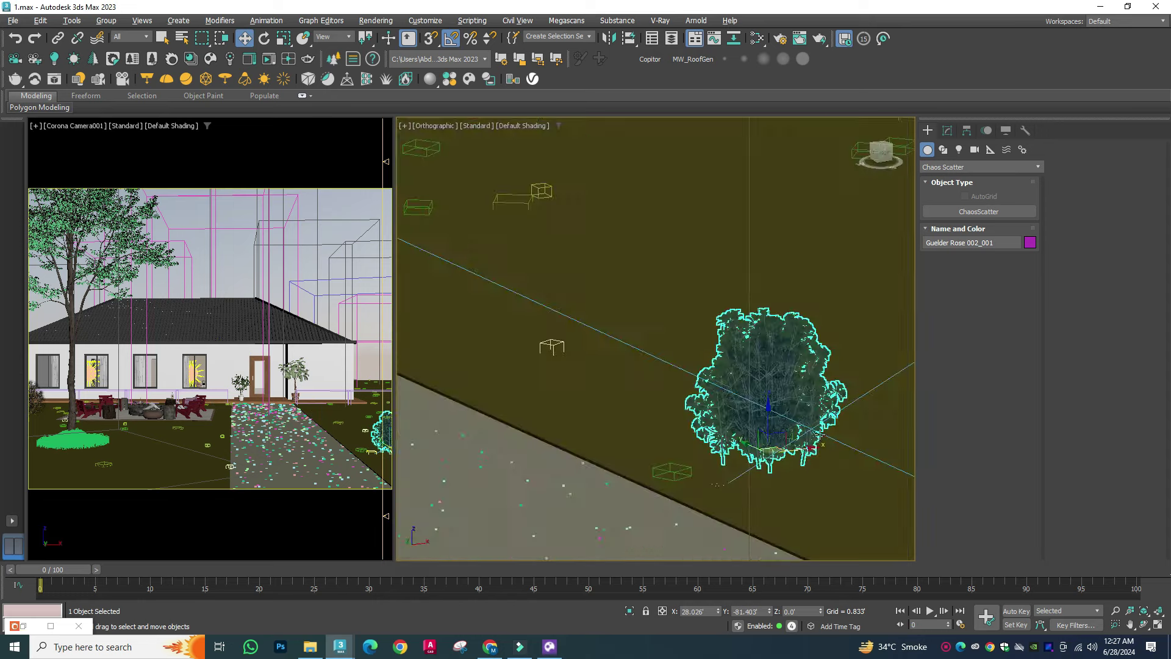
click(303, 38)
drag(768, 421, 695, 372)
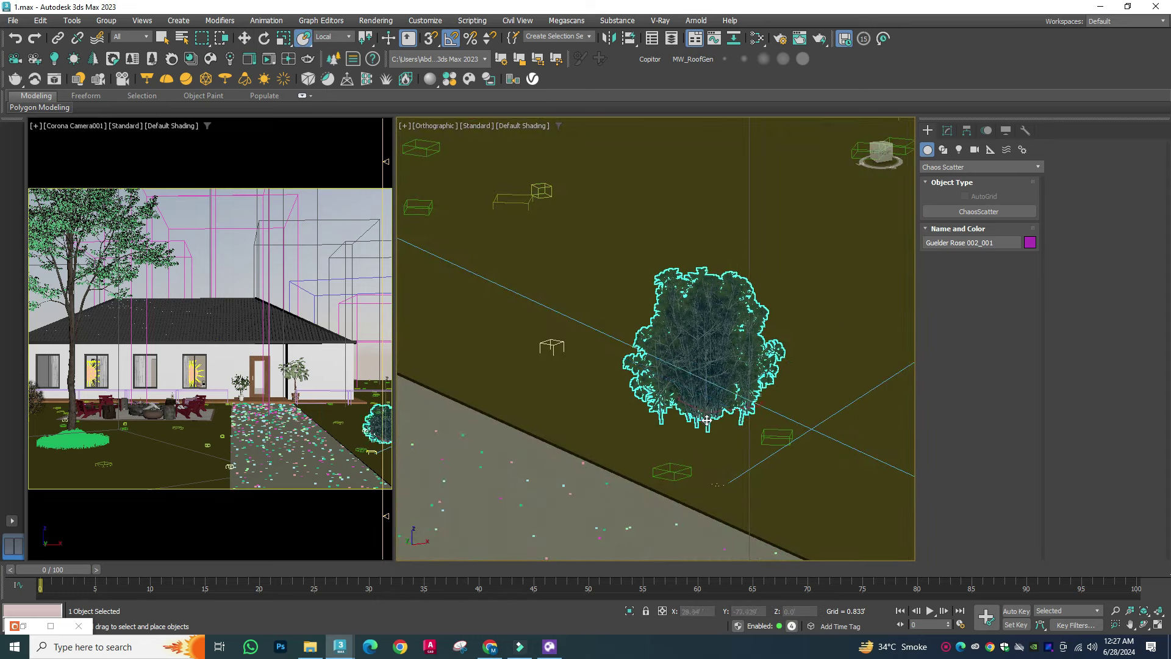
drag(696, 372, 708, 390)
drag(707, 390, 705, 439)
scroll(down, 3)
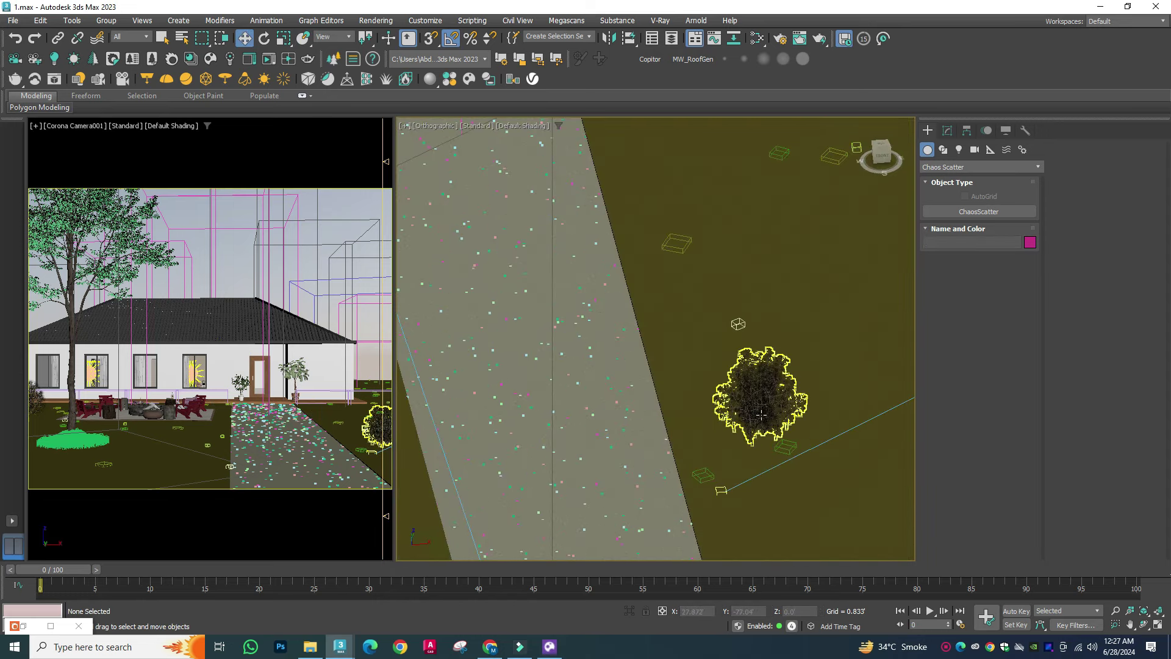
Step: Clone the Guelder Rose in front of the tree and move the Garden Privet beside it
key(w)
scroll(down, 3)
drag(796, 409, 569, 499)
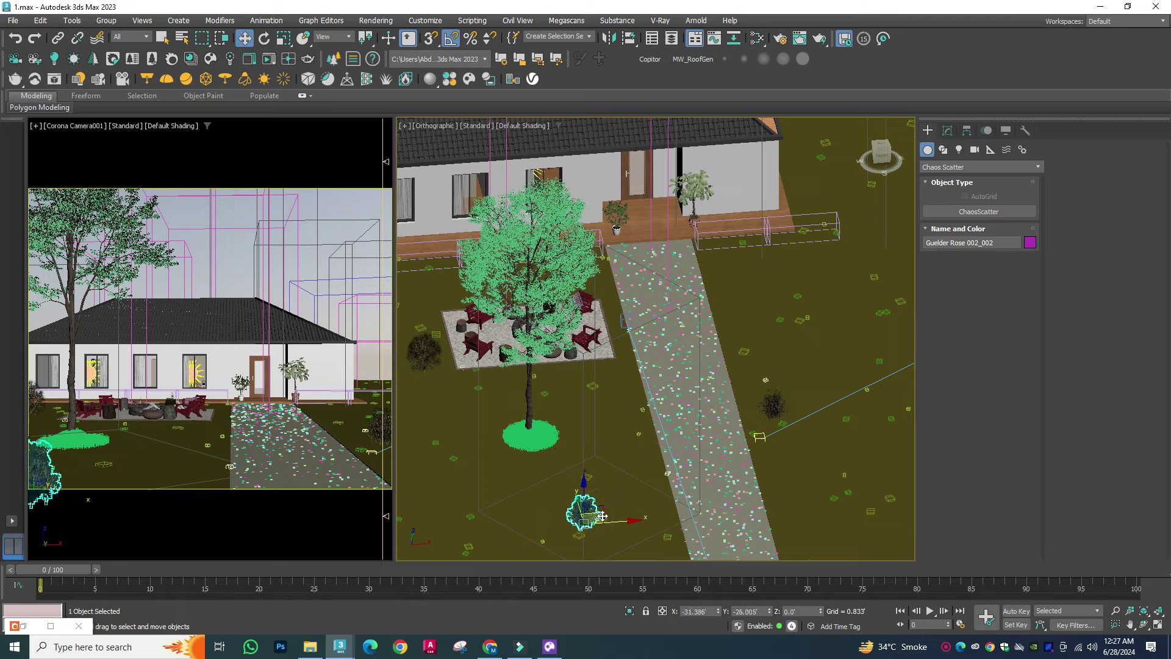
click(571, 374)
click(699, 349)
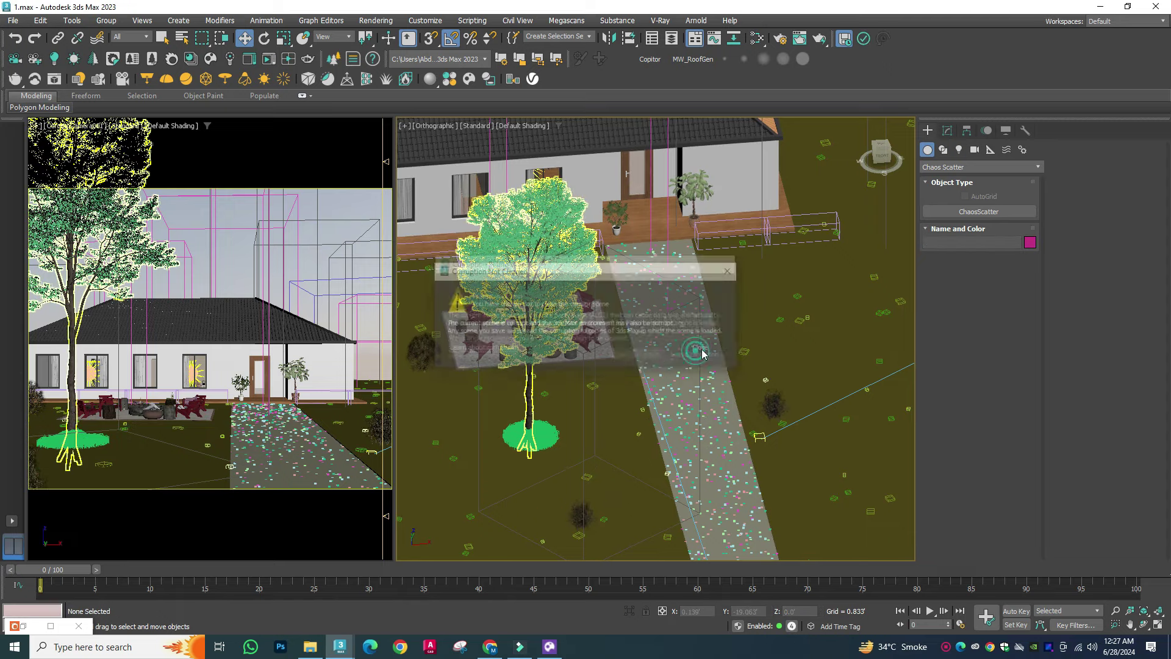
click(589, 522)
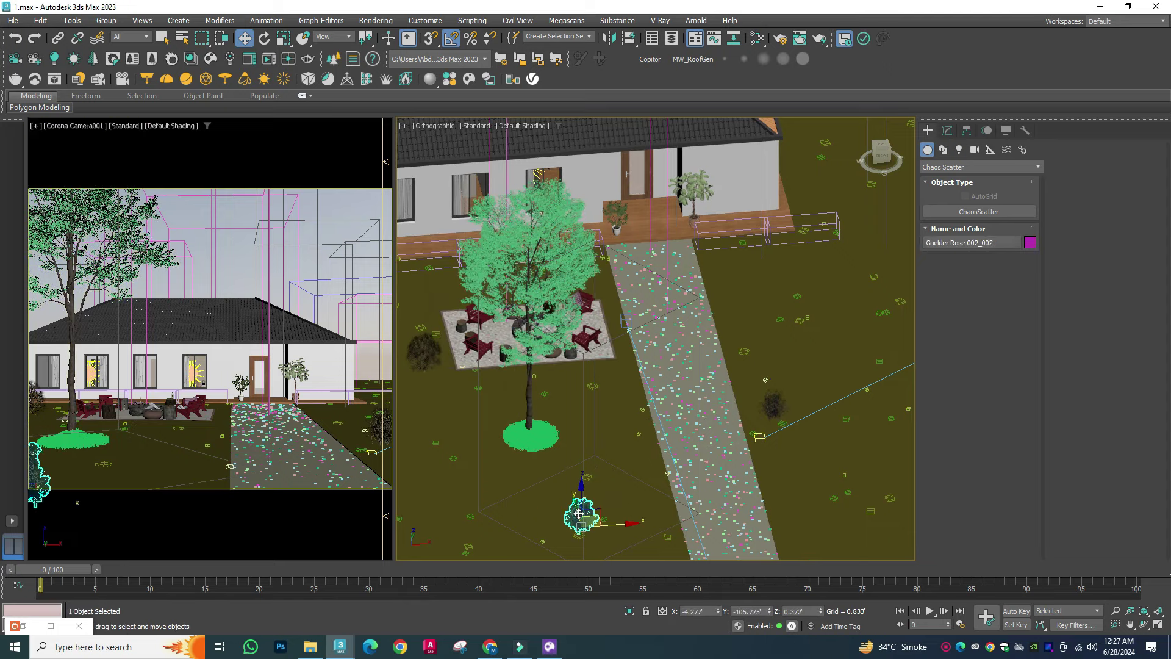
drag(588, 520, 627, 532)
Step: Import French Hydrangea 002 and 003 from Cosmos Shrubs & bushes, then minimise Cosmos
click(631, 374)
click(549, 647)
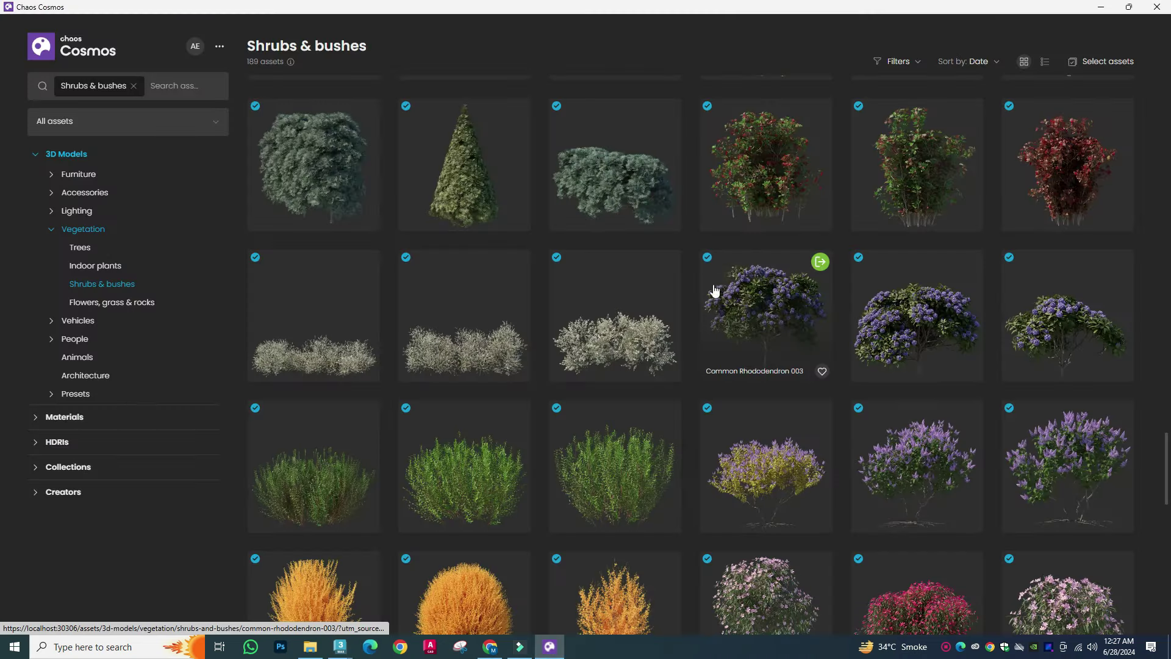
scroll(down, 3)
scroll(down, 3)
scroll(down, 3)
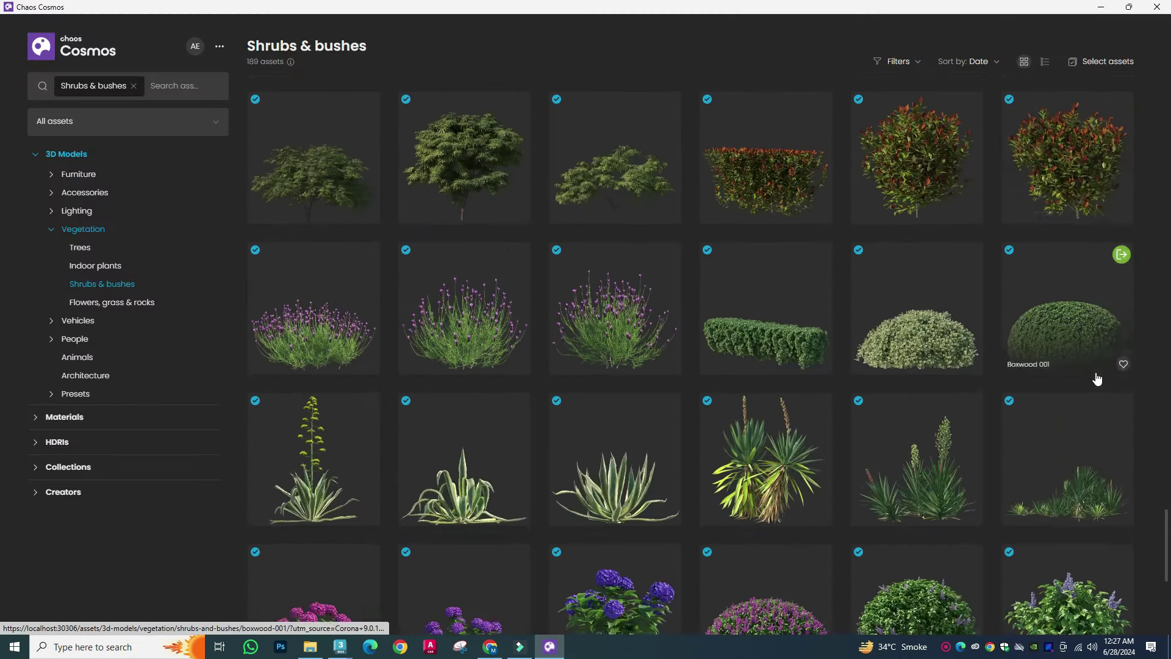
scroll(down, 3)
scroll(down, 3)
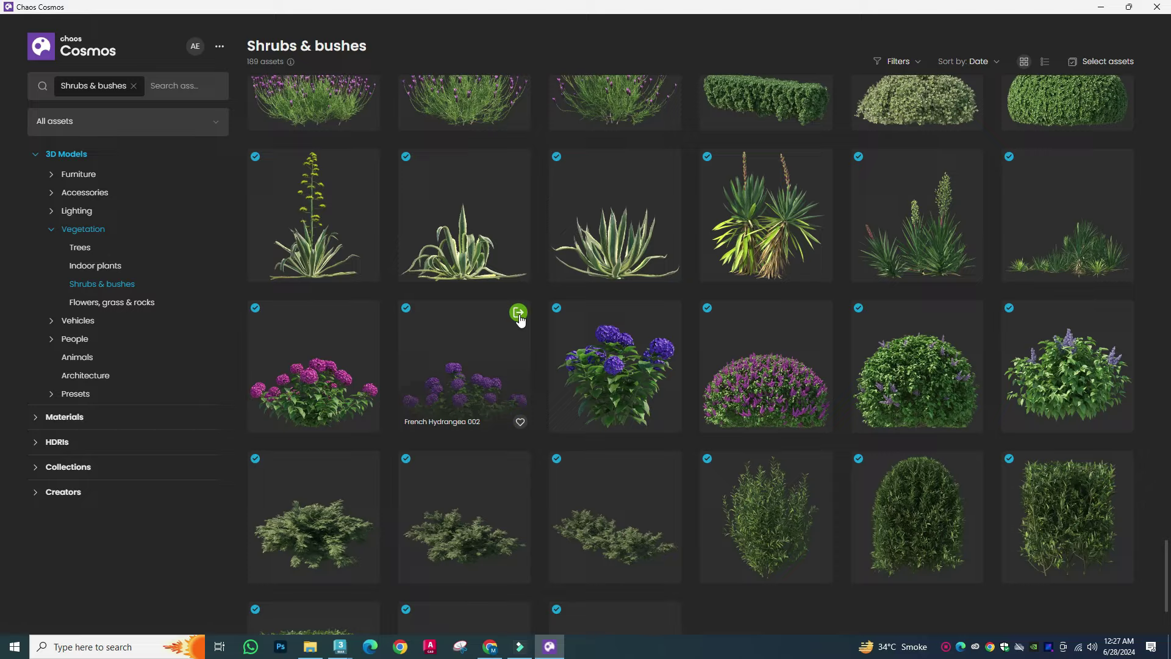
click(518, 313)
scroll(down, 3)
click(669, 191)
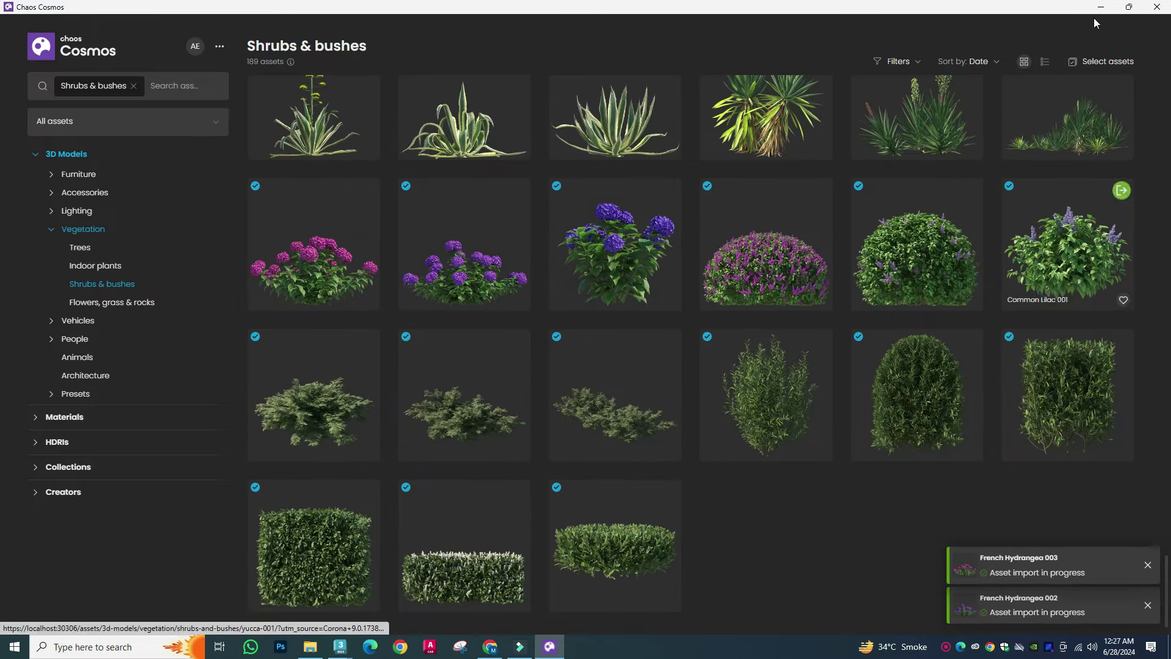
click(1101, 7)
scroll(up, 3)
Step: Orbit to a tilted, shaded view of the garden and clear the selection
scroll(up, 3)
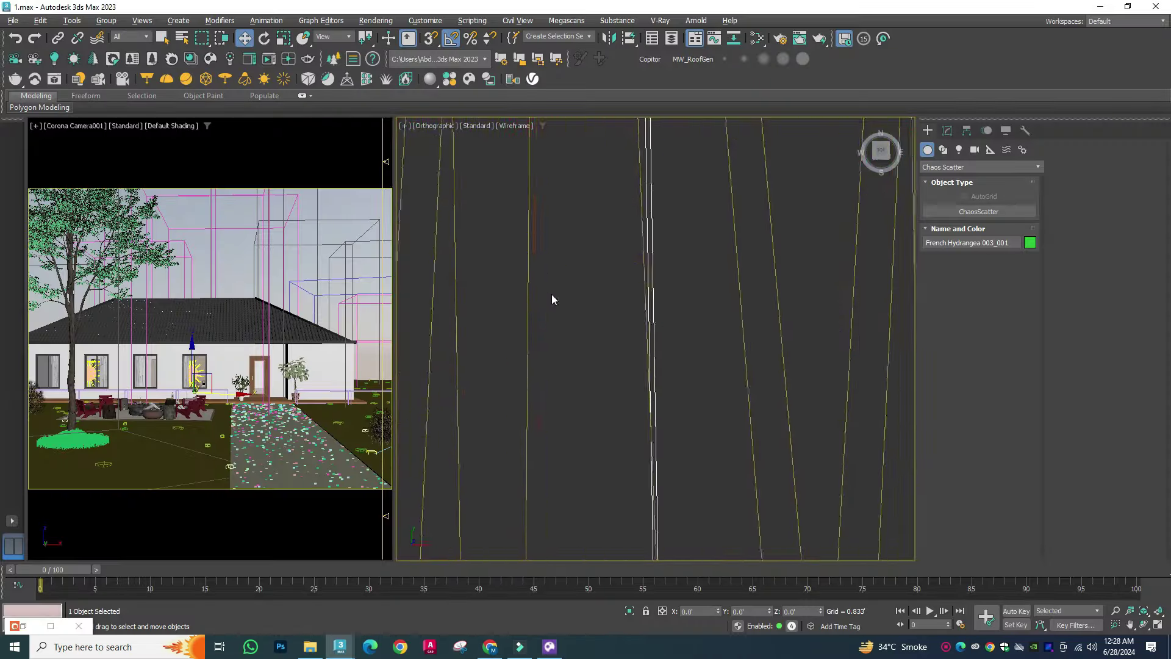
scroll(down, 3)
scroll(down, 3)
scroll(up, 3)
drag(592, 371, 610, 354)
key(F3)
click(601, 340)
scroll(down, 3)
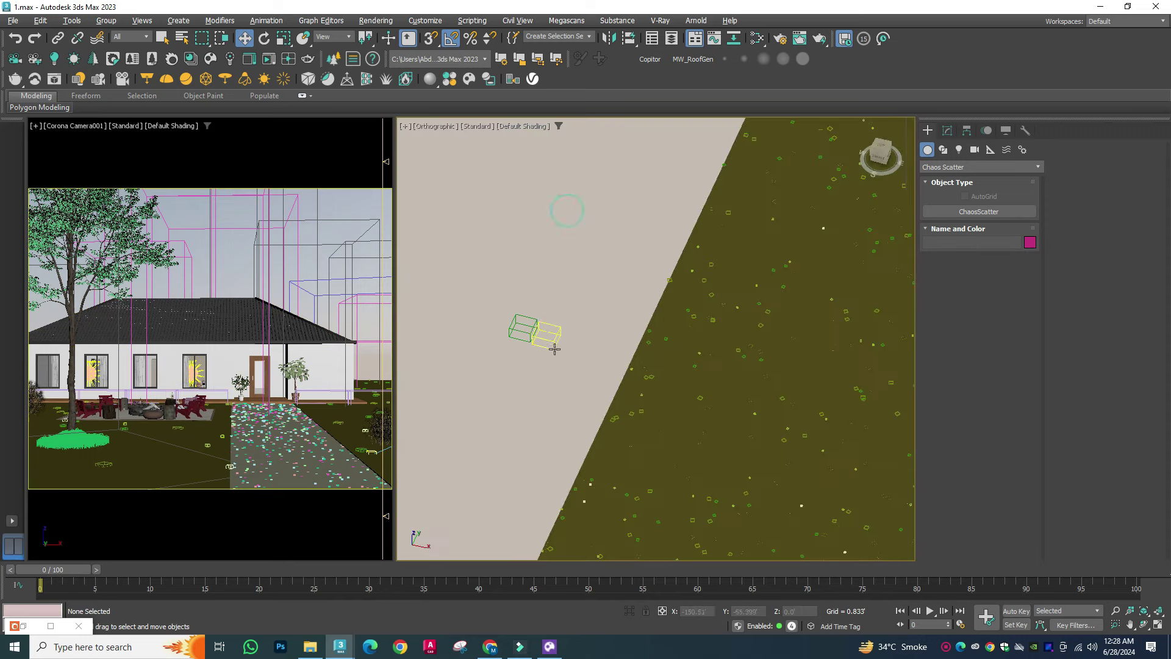
Step: Draw the new Line003 spline in the garden
click(943, 150)
click(949, 226)
click(552, 278)
click(595, 286)
right_click(528, 211)
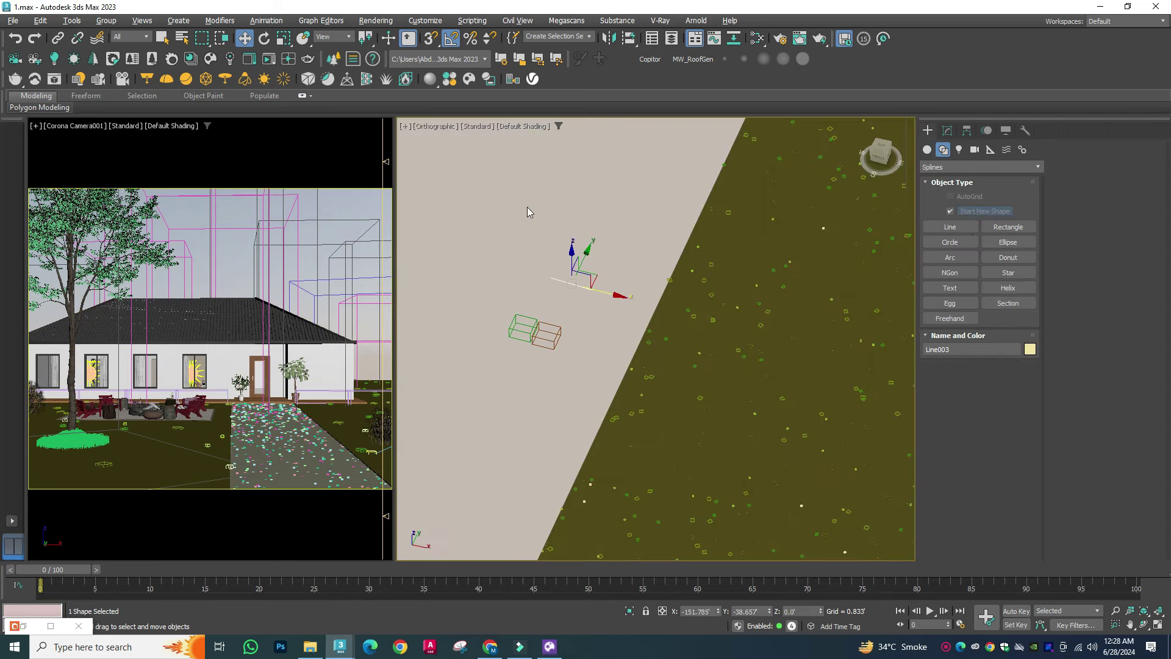
Step: Create Chaos Scatter002 spreading French Hydrangea along Line003 in on-splines mode
click(543, 262)
scroll(down, 3)
scroll(down, 3)
scroll(up, 3)
click(1096, 172)
click(946, 427)
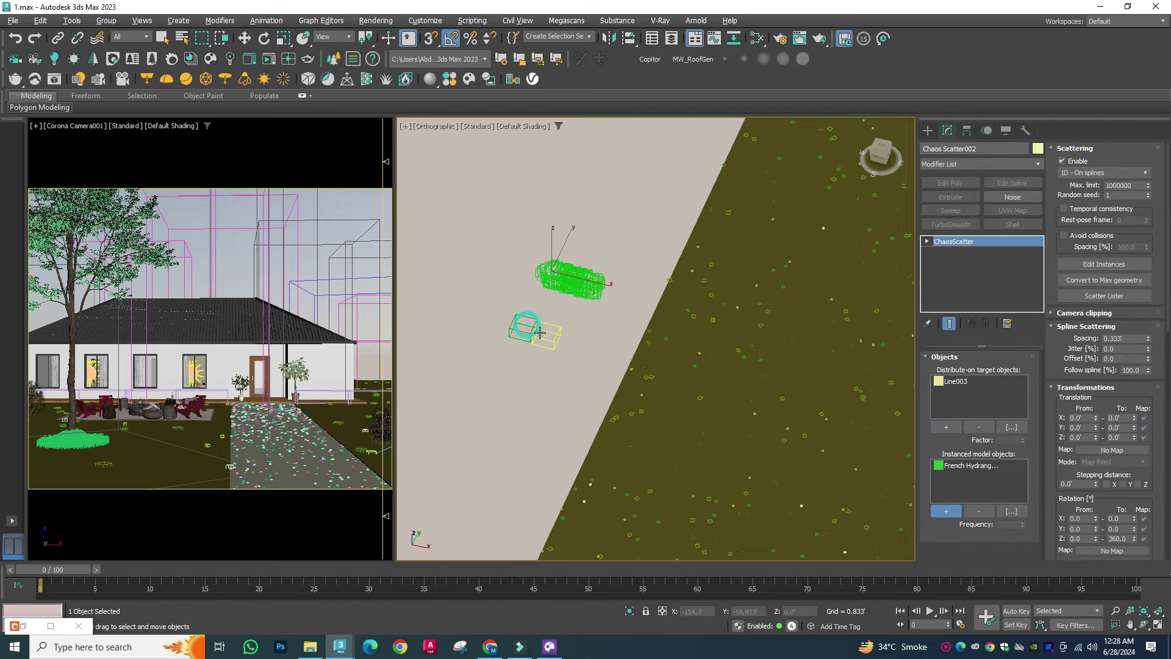
click(539, 332)
scroll(down, 3)
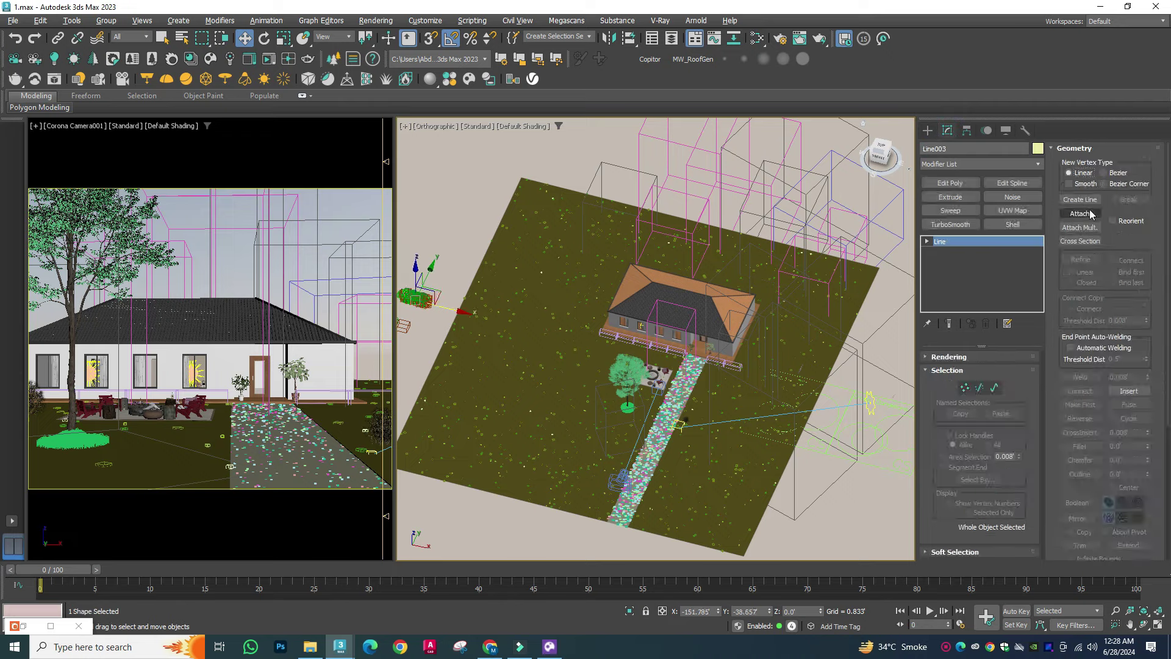
Step: Begin adding a new spline to Line003 while panning across the garden
click(1079, 199)
scroll(up, 3)
click(666, 340)
drag(463, 296, 665, 297)
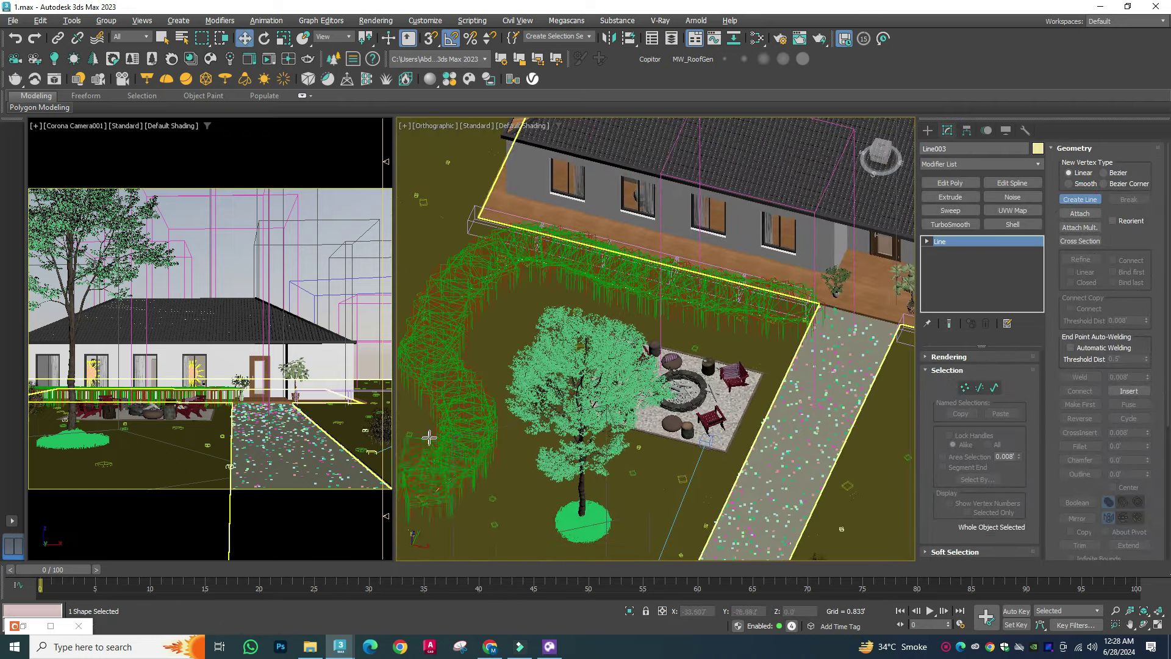
drag(671, 397, 440, 403)
right_click(439, 402)
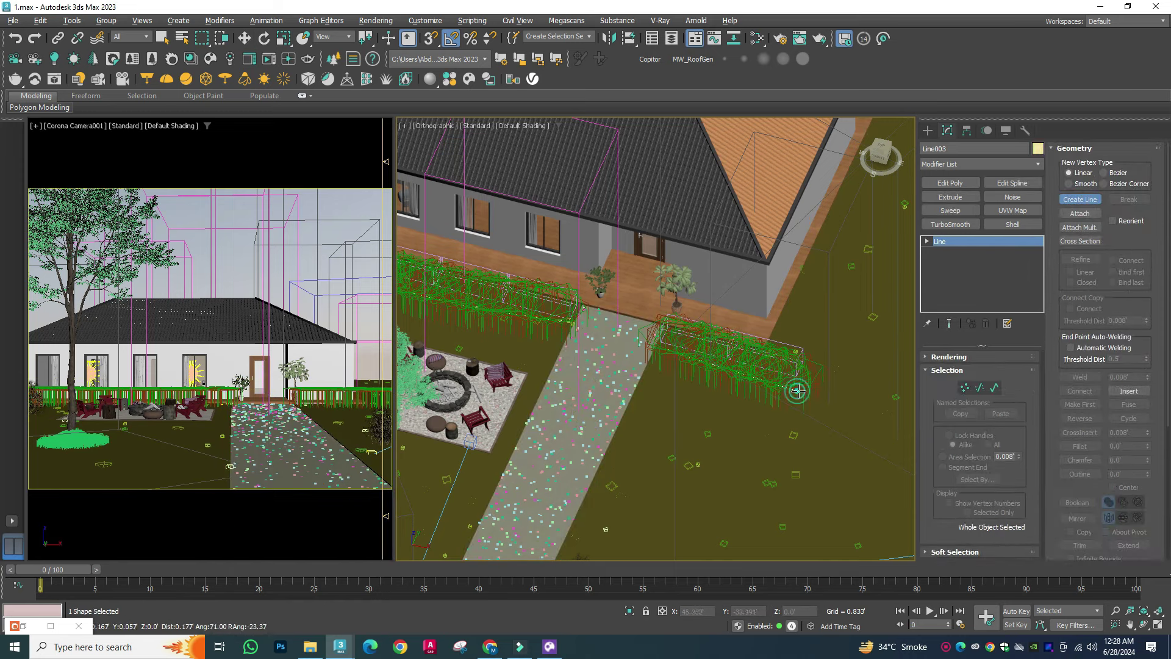
scroll(down, 3)
scroll(up, 3)
scroll(up, 3)
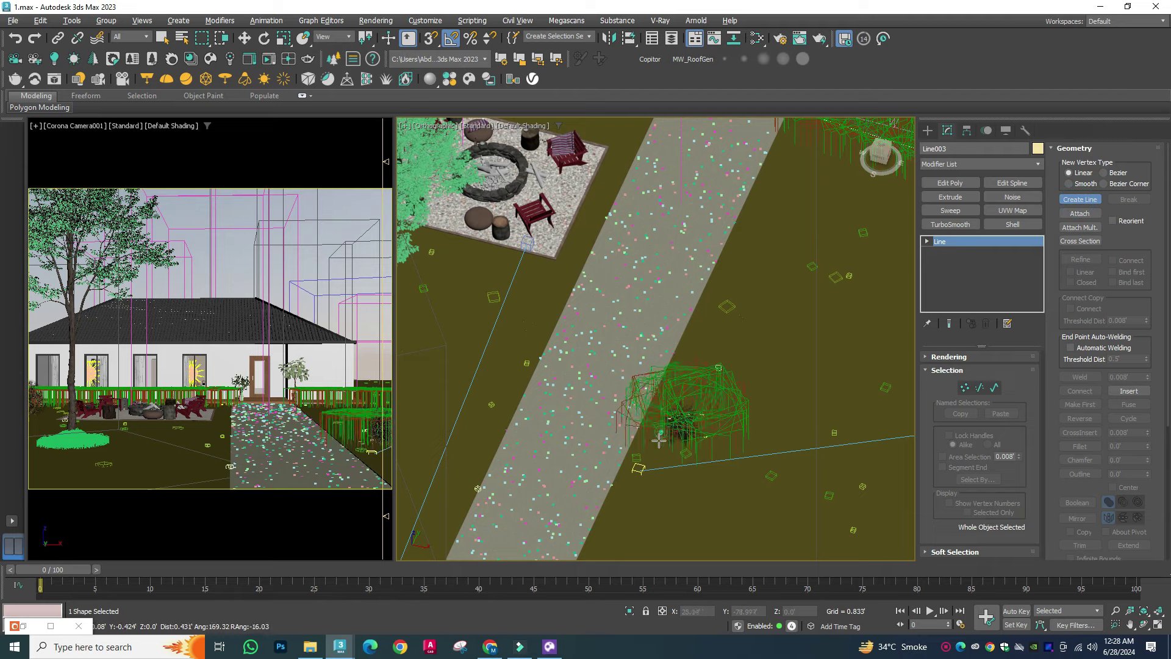
Step: Draw a closed ring spline around the tree and centre it on the trunk
key(w)
scroll(down, 3)
scroll(down, 3)
scroll(up, 3)
click(507, 353)
click(470, 387)
click(559, 335)
scroll(up, 3)
click(995, 388)
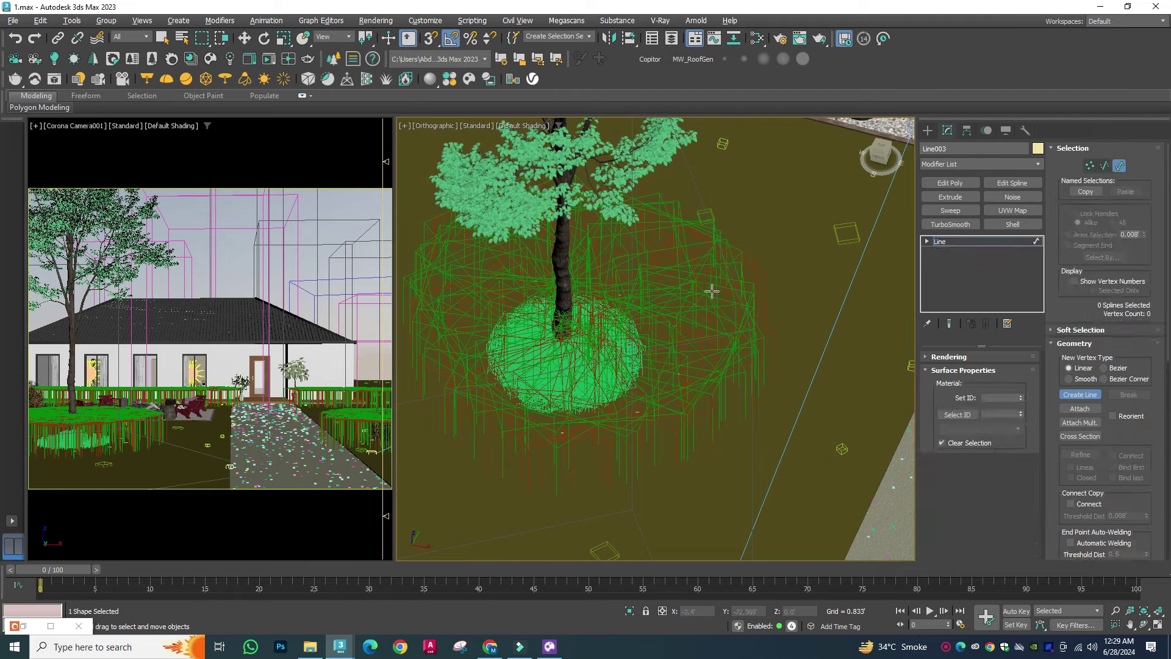
drag(598, 360, 587, 340)
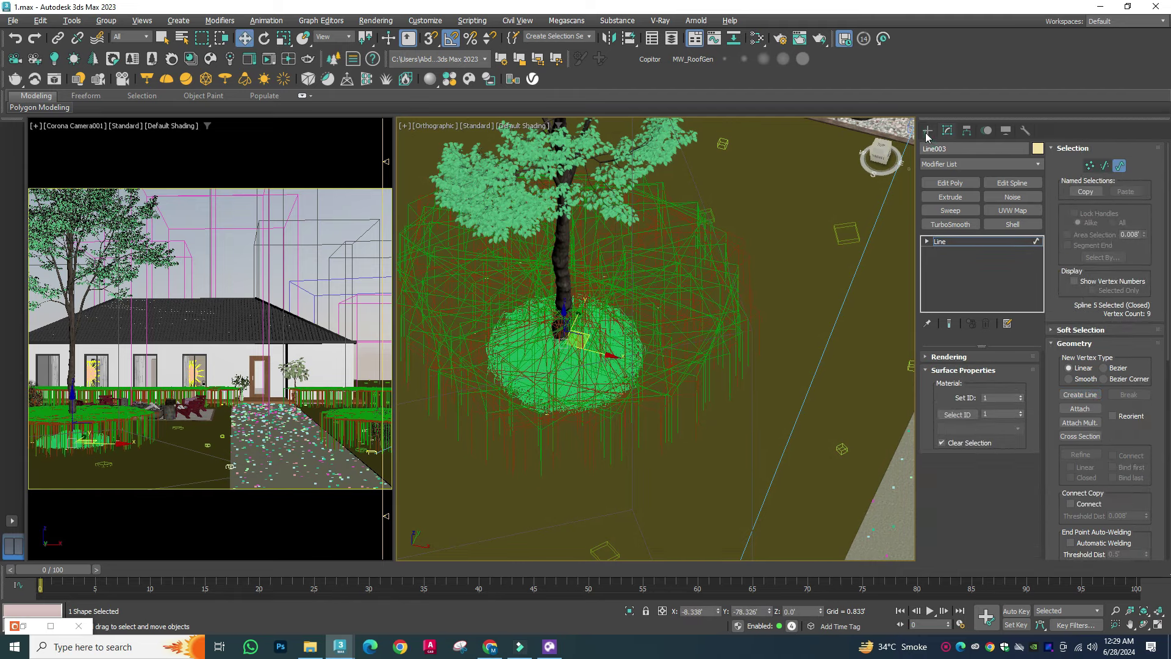
Step: Set Chaos Scatter002's hydrangea scale From 40 To 30 percent, then deselect it
click(700, 261)
scroll(down, 3)
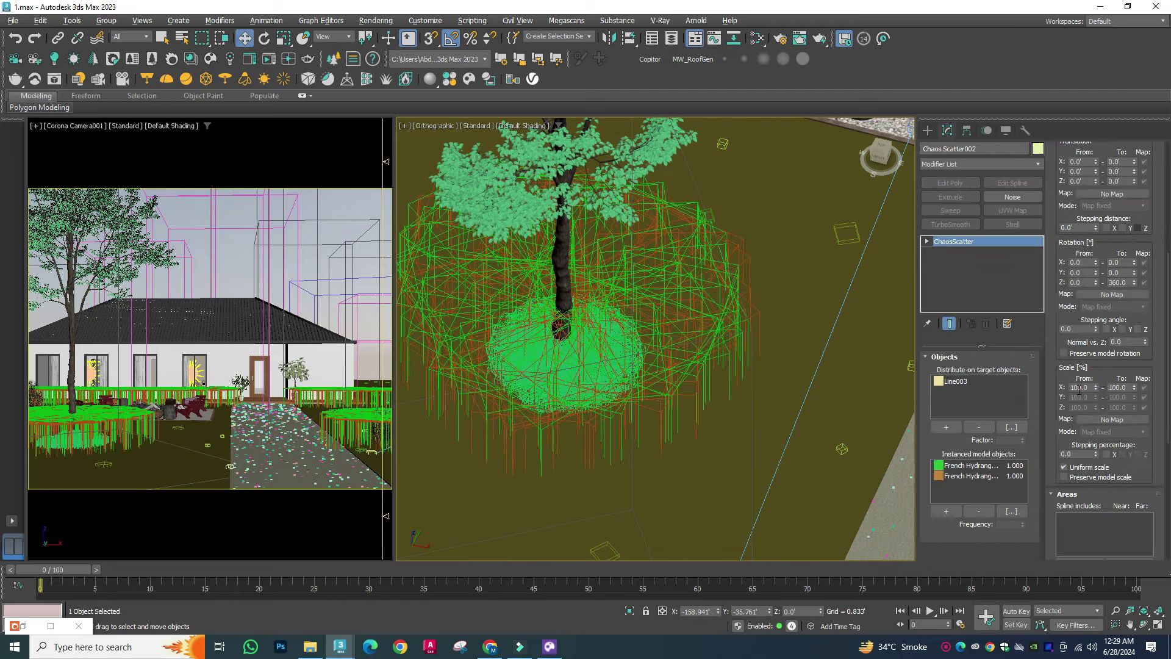
text(40)
key(Return)
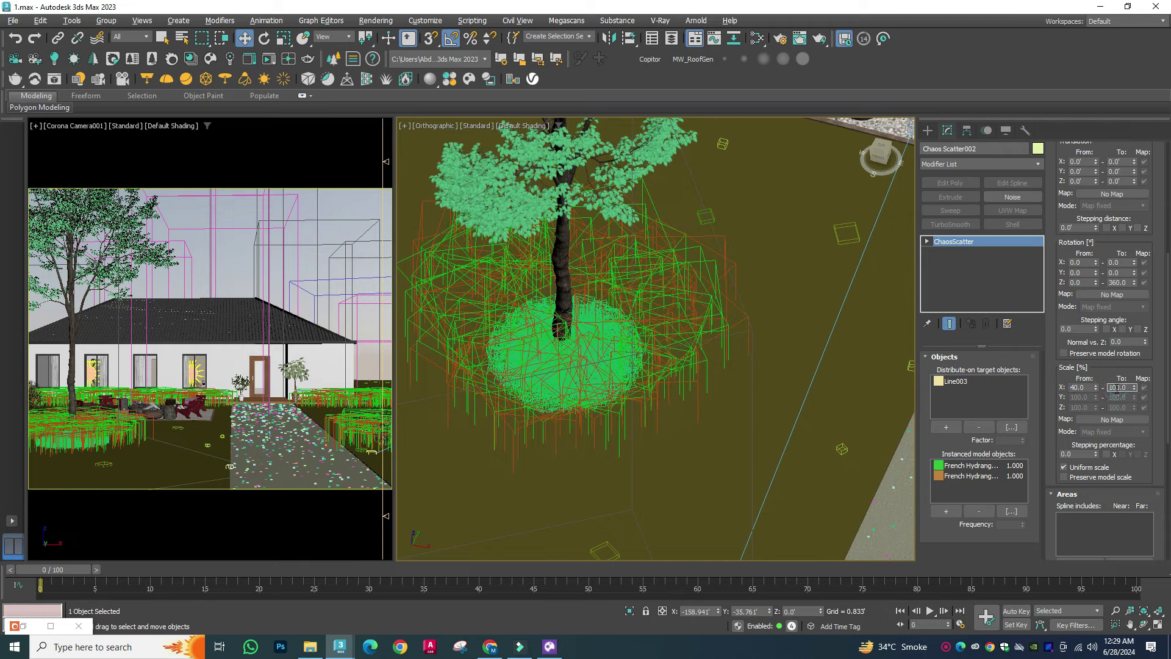
text(80)
text(30)
key(Return)
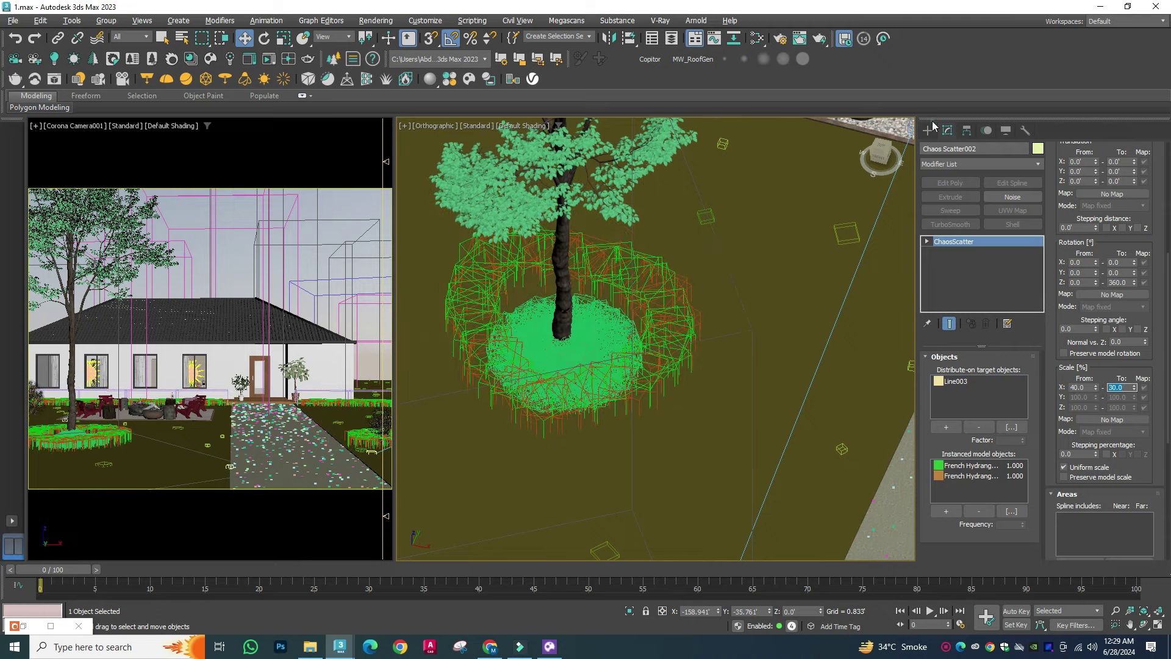
click(927, 130)
click(699, 347)
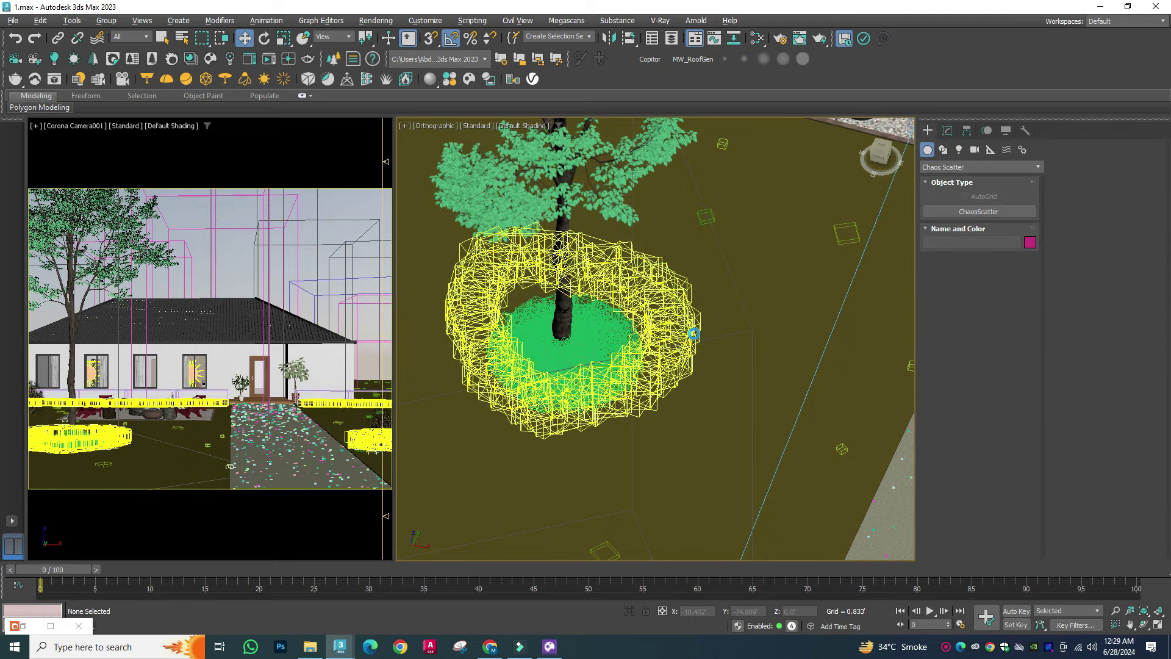
Step: Start Corona Interactive Rendering, dismiss the error message, and select the hydrangea scatter
click(269, 58)
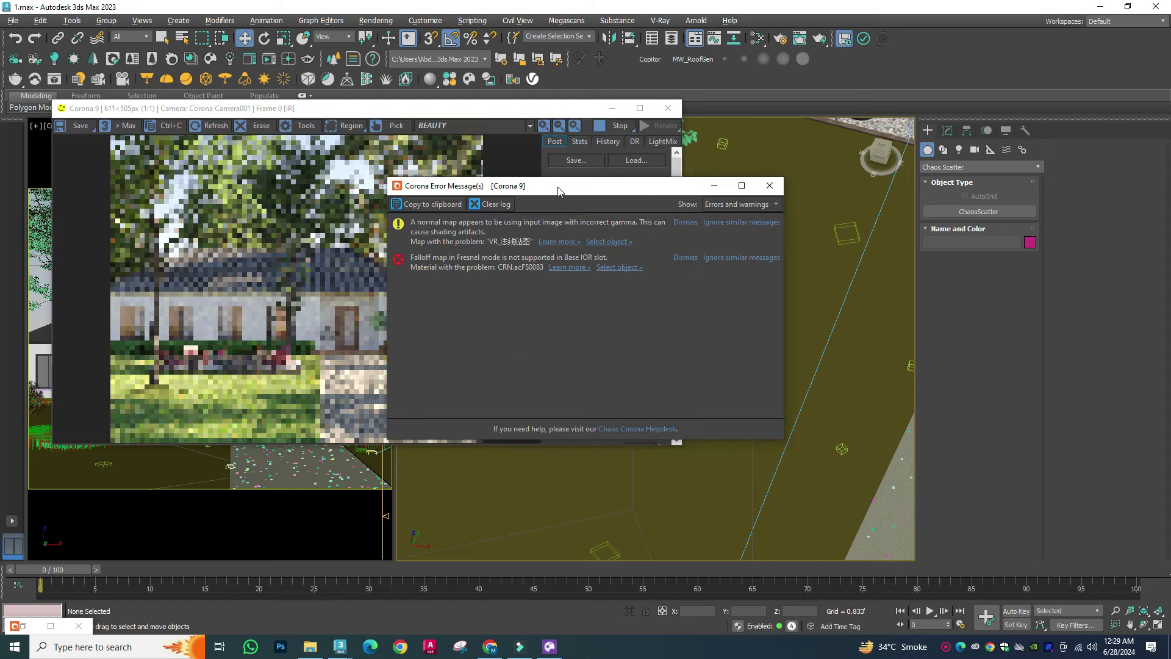
click(769, 185)
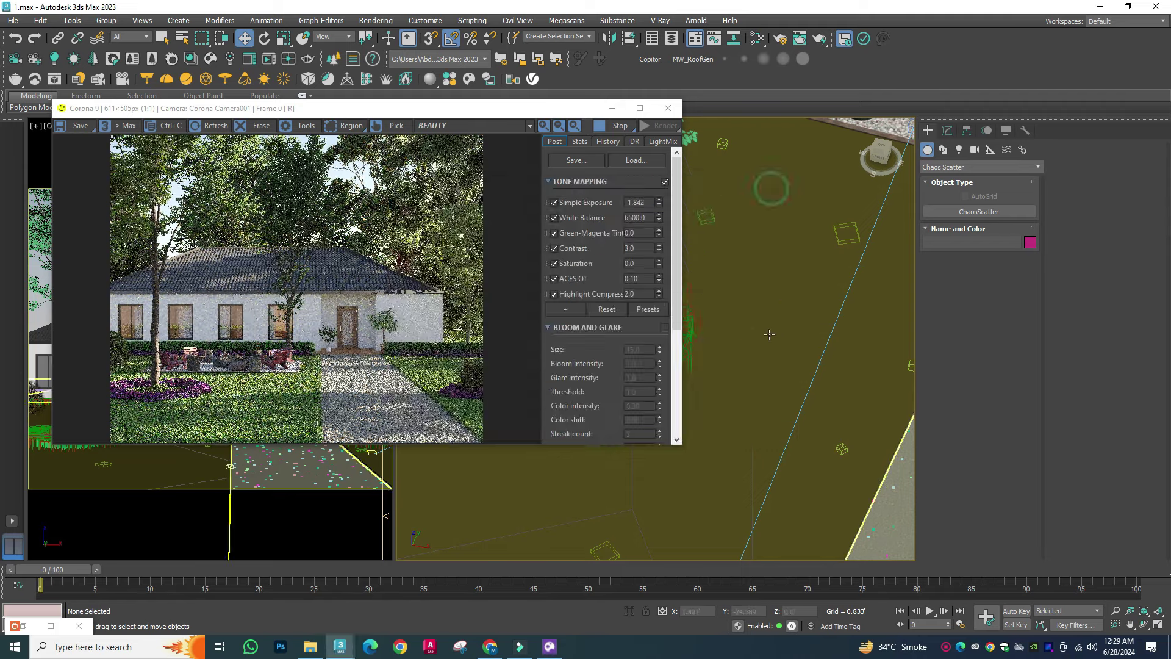
click(769, 334)
drag(792, 397, 857, 427)
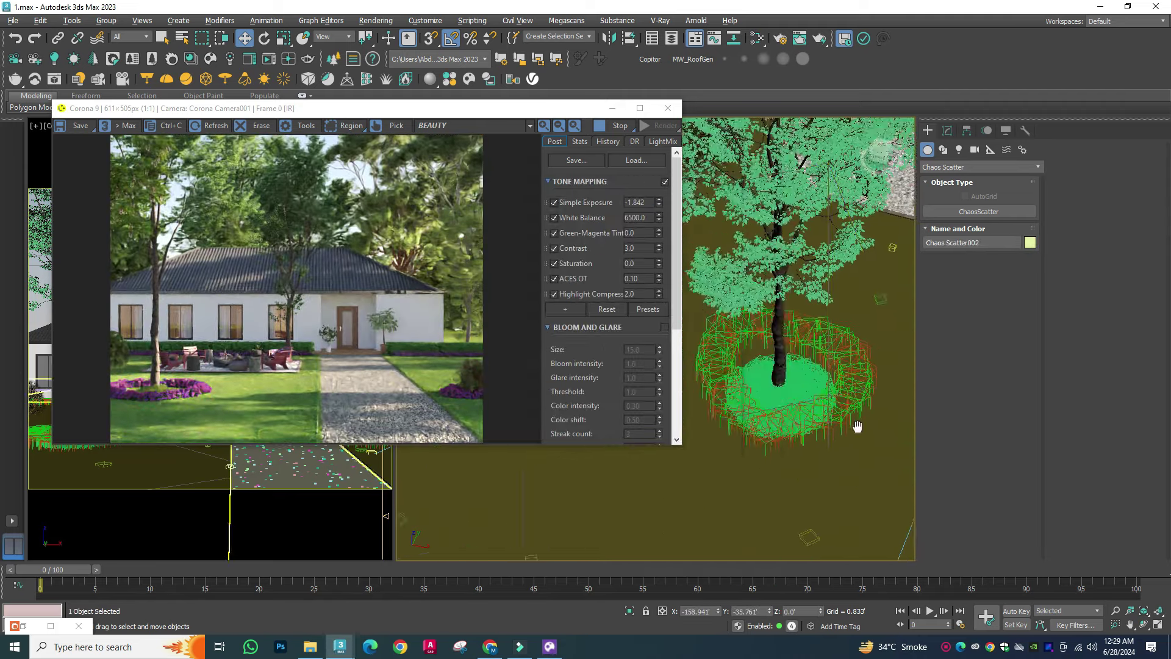
Step: Open Line003 for spline editing, undo the view change, and reselect Chaos Scatter002
click(947, 130)
double_click(955, 380)
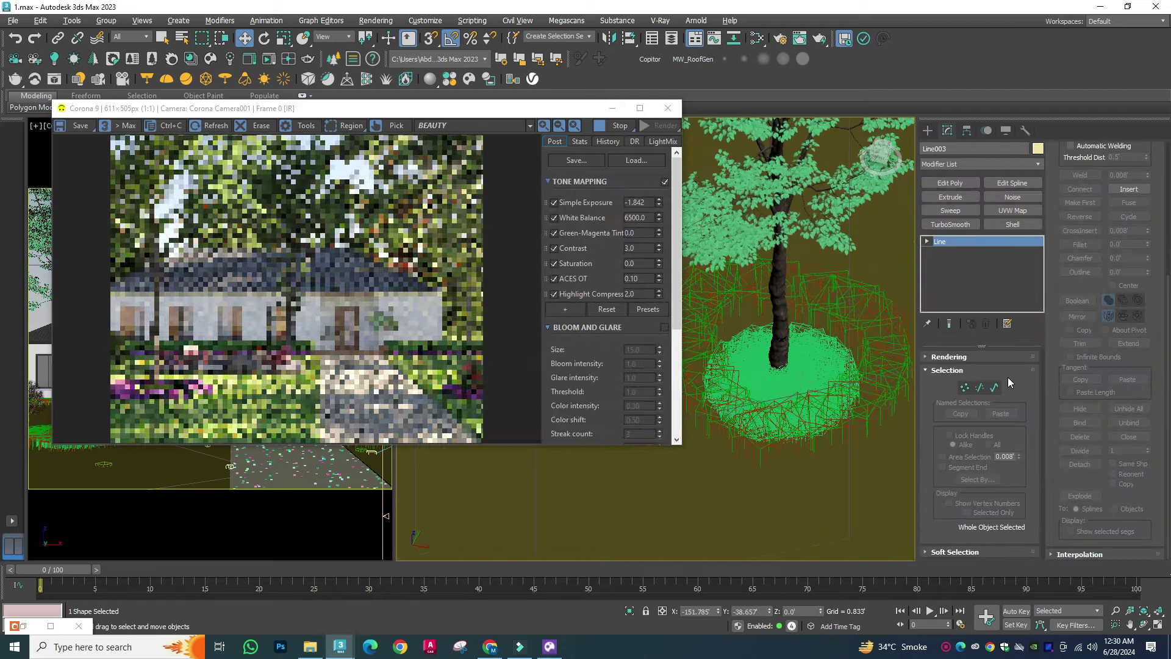
key(shift+z)
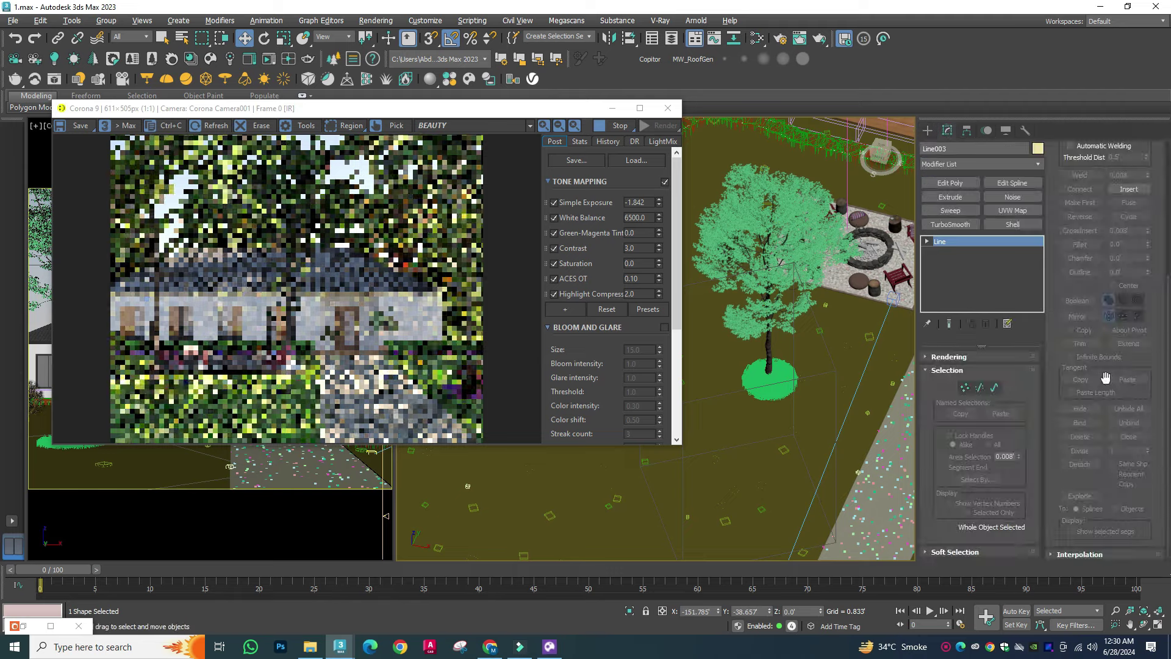
scroll(up, 3)
scroll(up, 3)
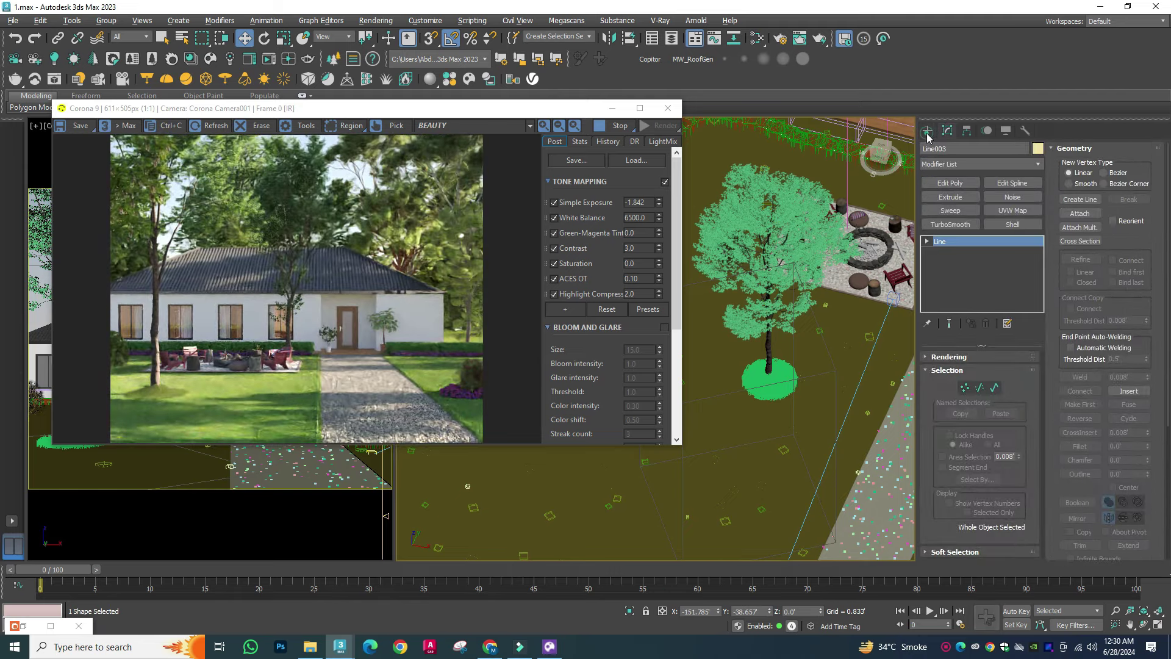
click(927, 130)
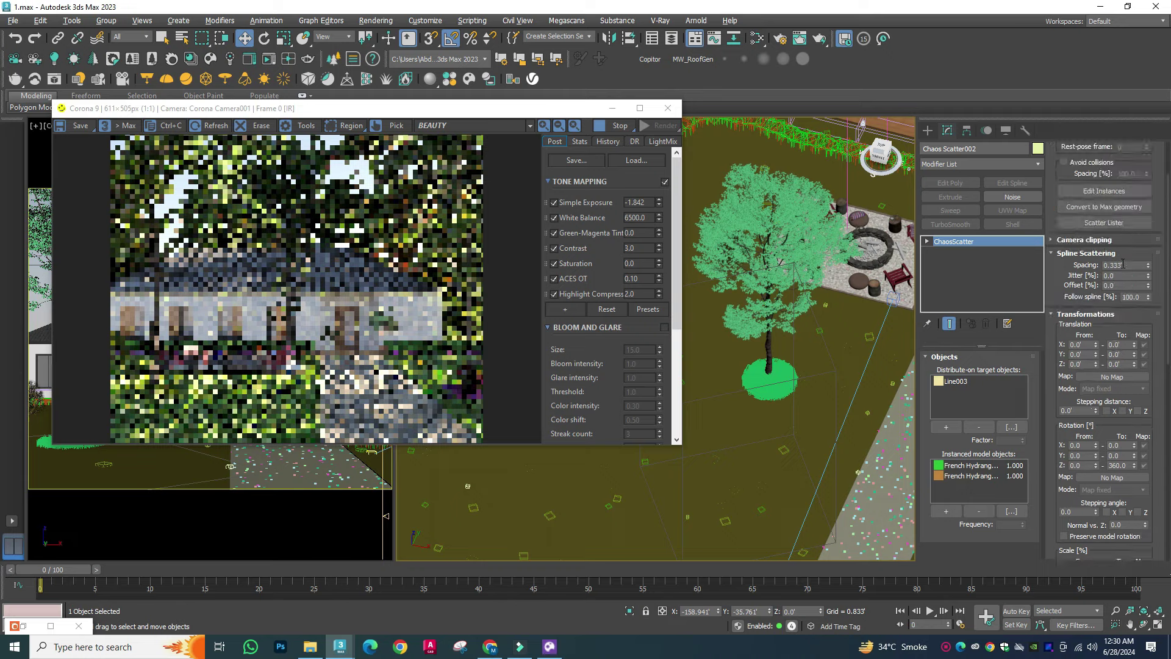
Step: Set the hydrangea spline scattering Spacing to 4.0' and select the Line003 spline
double_click(1122, 265)
text(4)
key(Return)
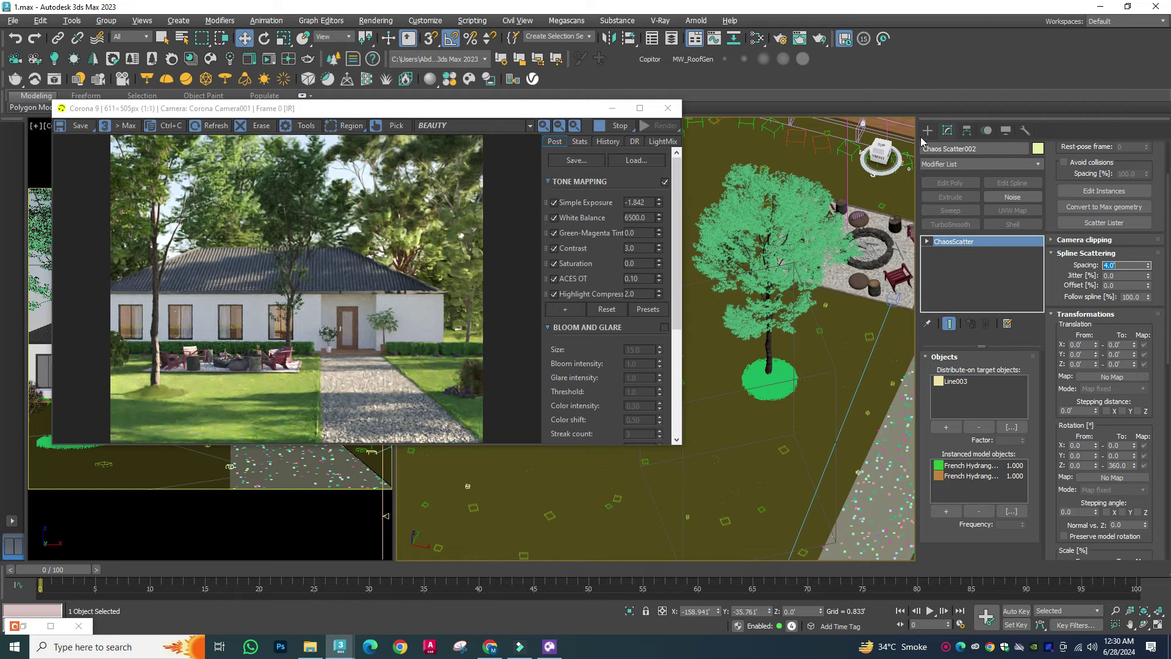
double_click(970, 383)
scroll(up, 3)
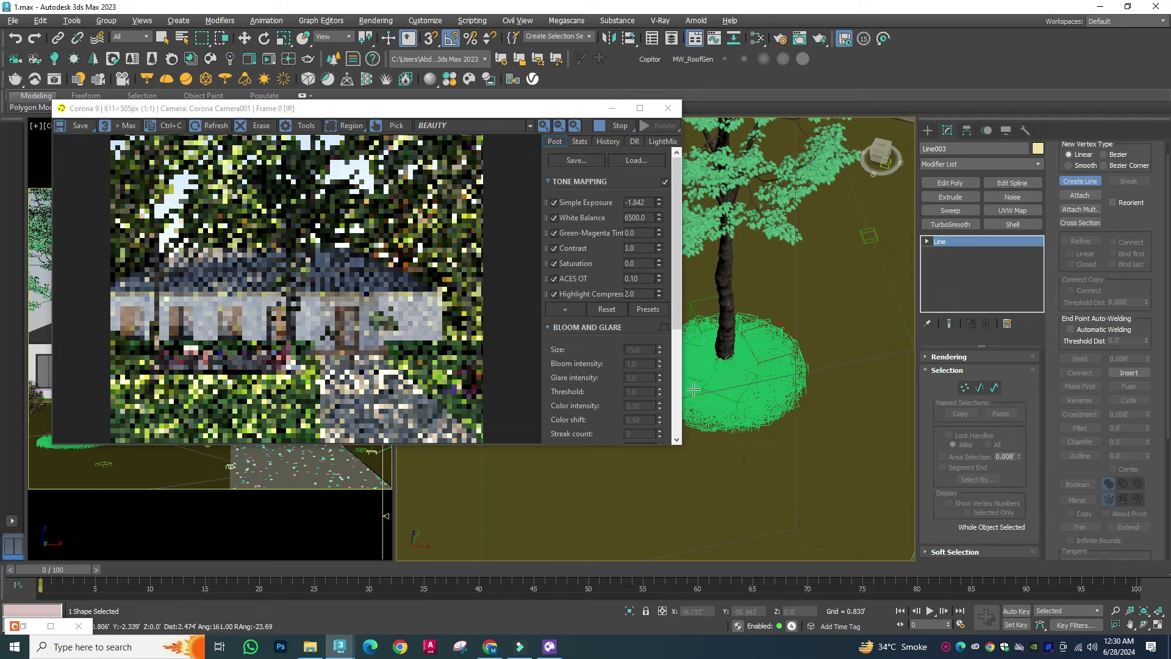
right_click(694, 389)
key(w)
Step: Select Rectangle005, return to Line003, and draw a new two-point line near the tree base
drag(695, 391, 833, 426)
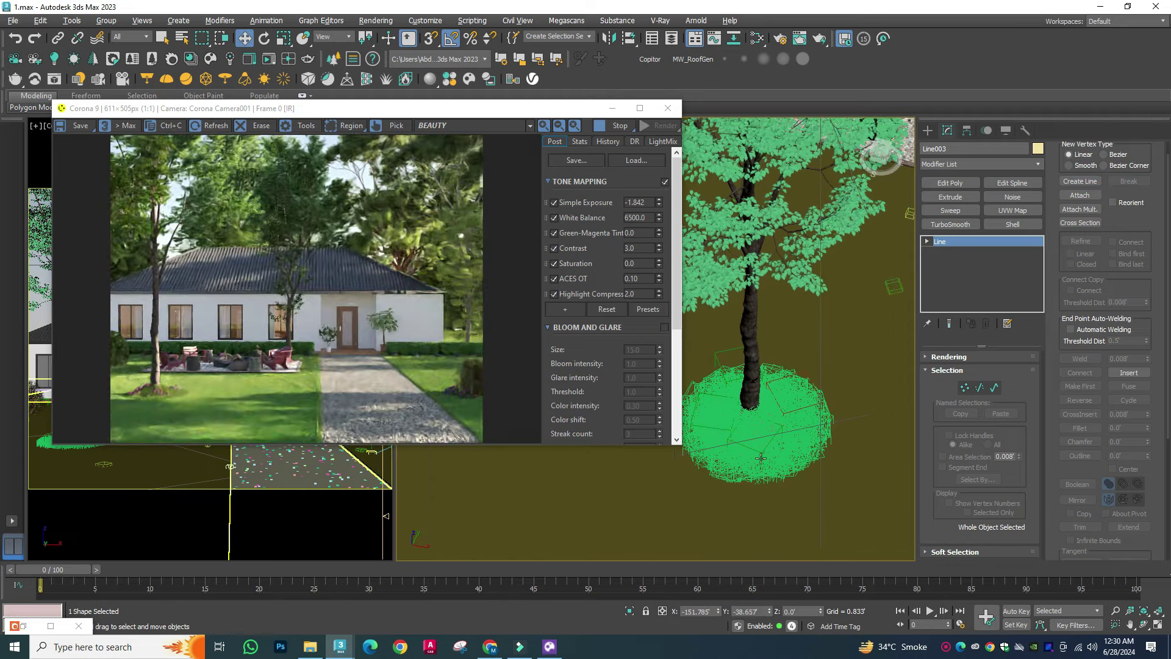
scroll(down, 3)
scroll(down, 3)
click(793, 277)
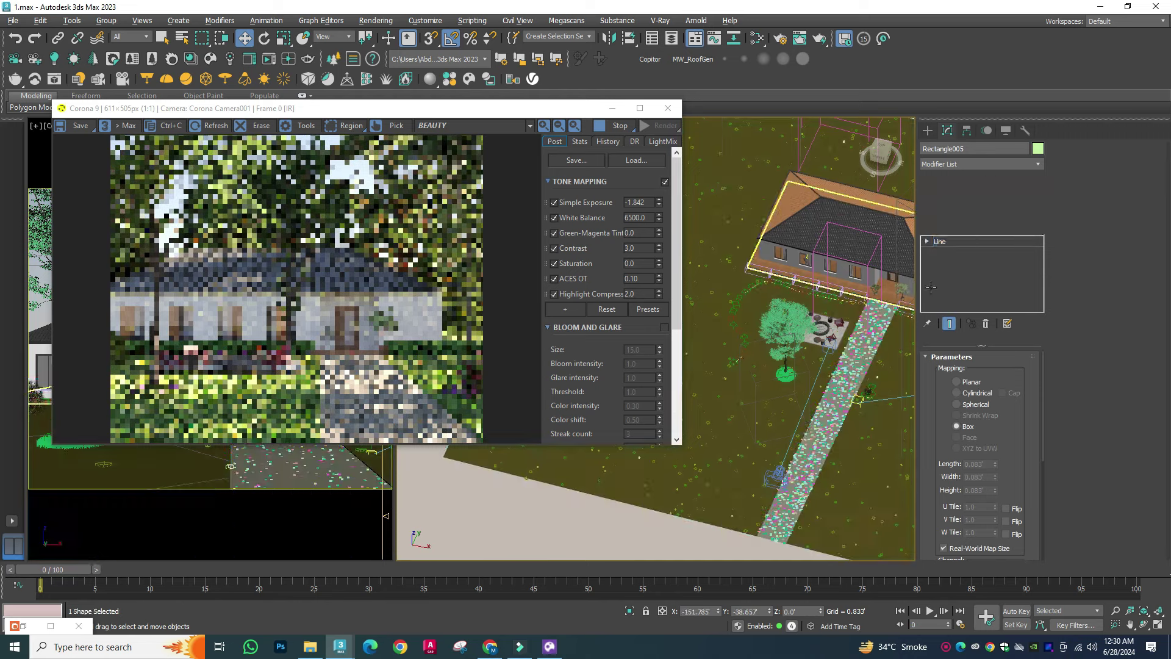
click(940, 242)
click(861, 307)
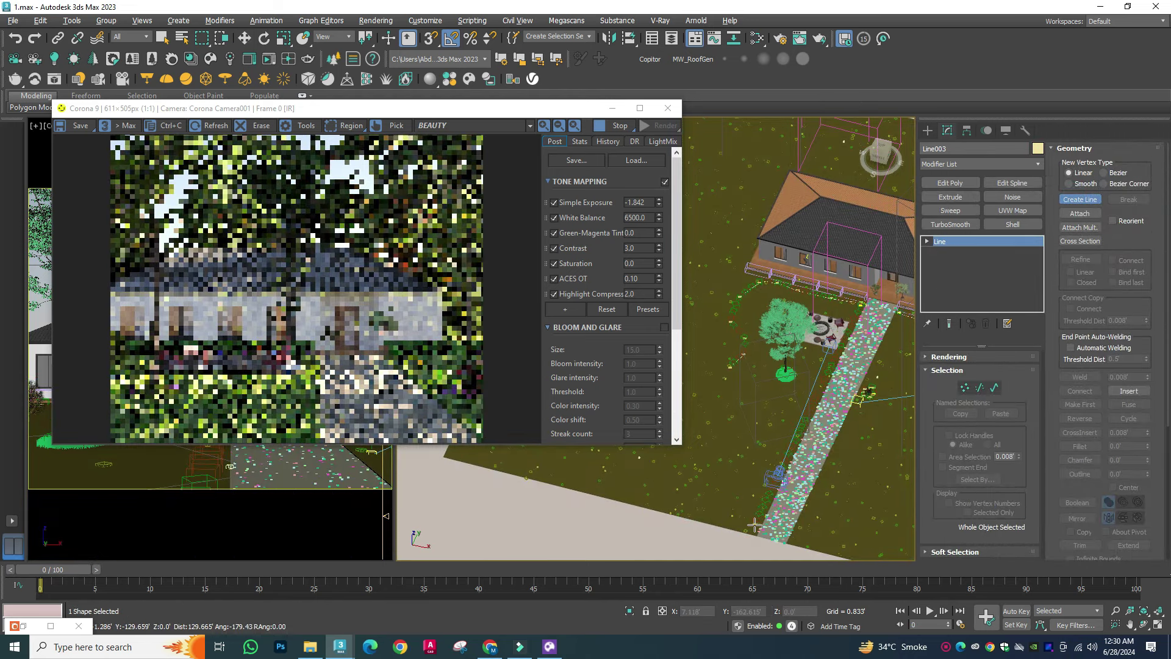
click(754, 524)
right_click(754, 524)
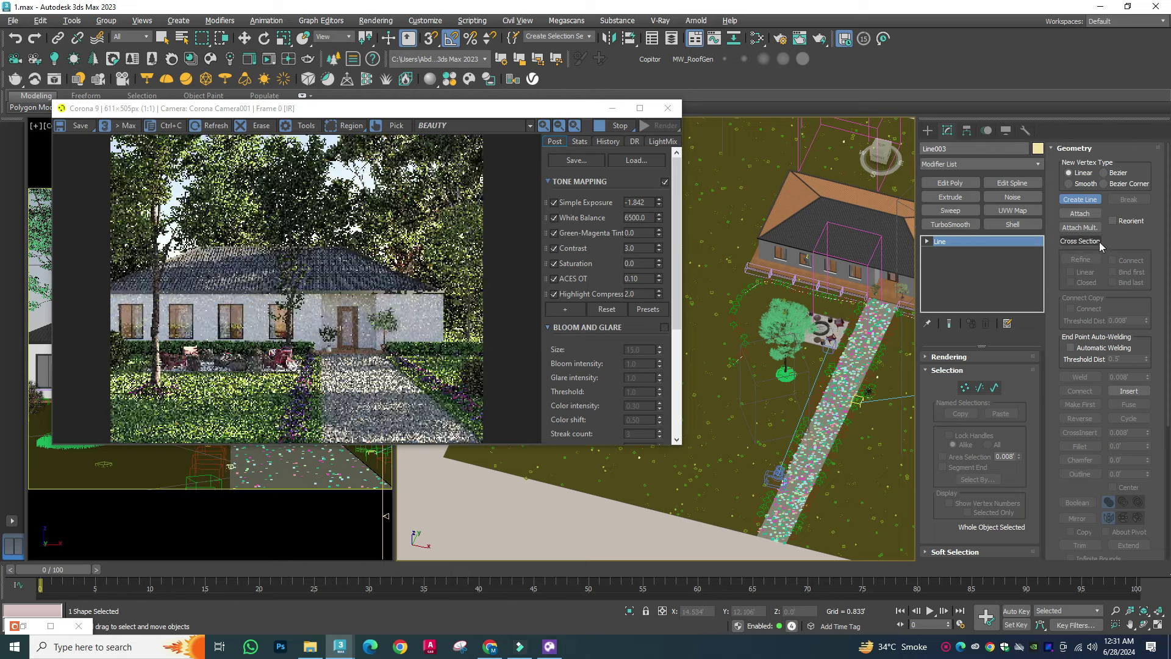
Step: Reselect the hydrangea scatter, confirm its spline spacing value, and clear the selection
click(927, 130)
click(978, 211)
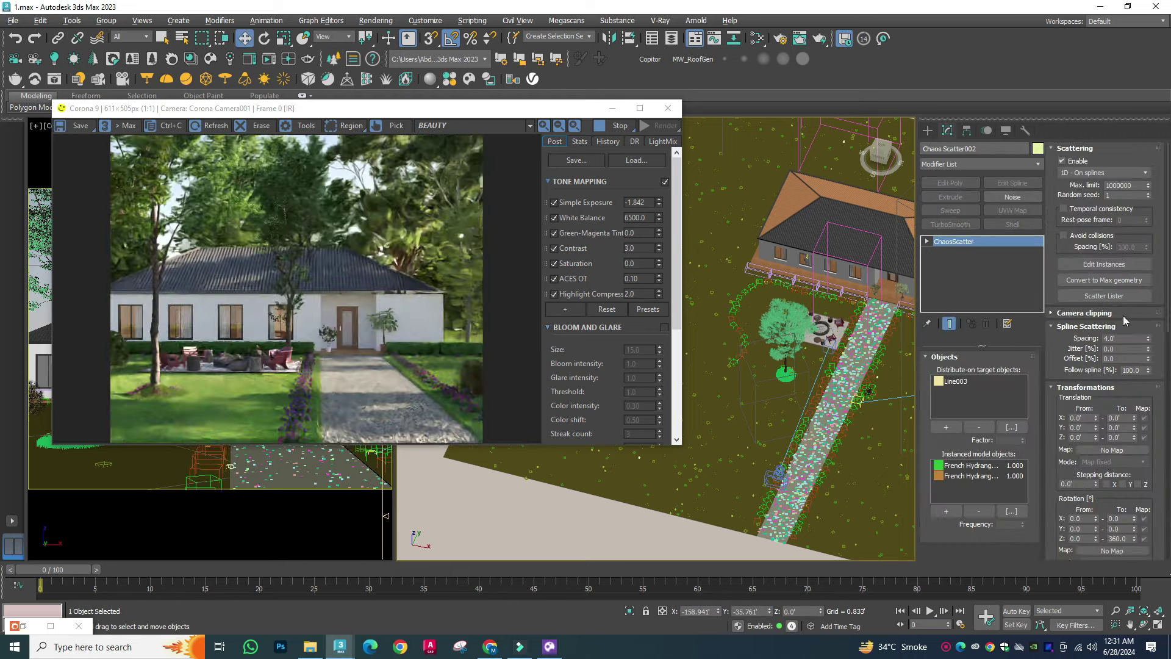
click(1129, 339)
click(956, 381)
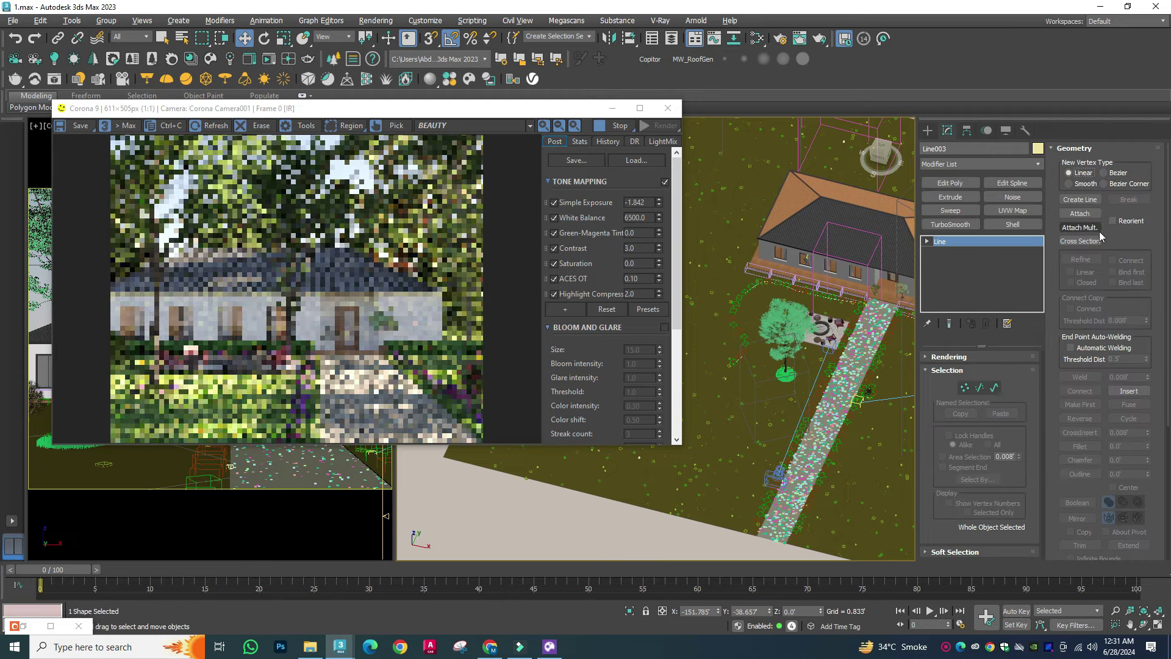
click(922, 130)
click(897, 287)
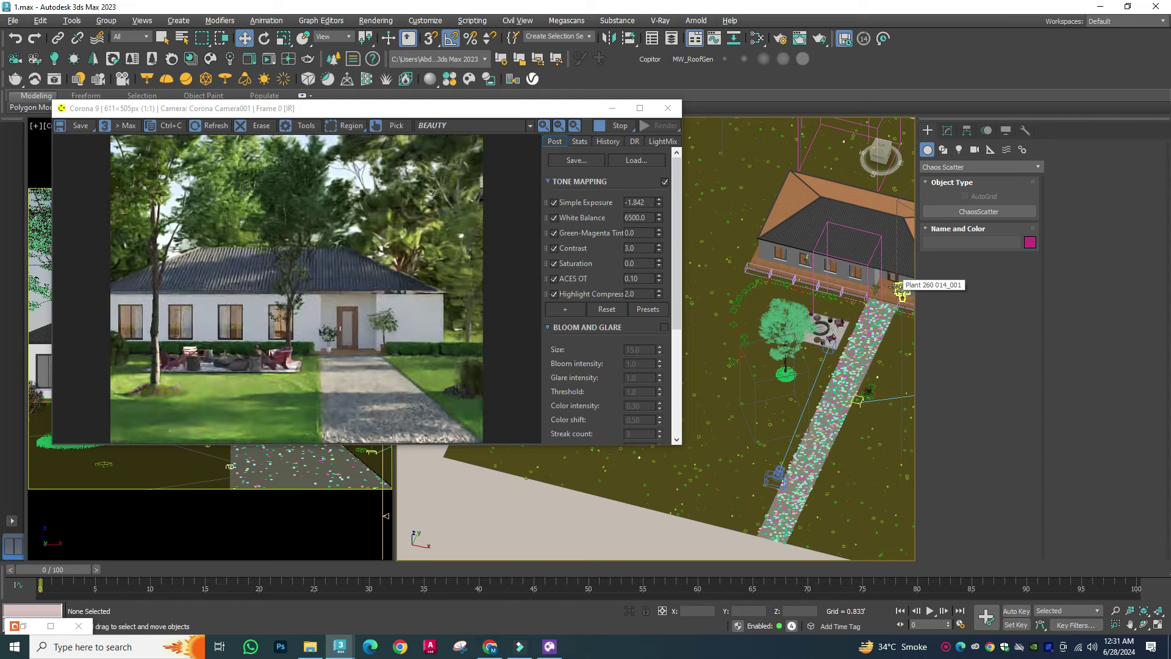
Step: Zoom the view to check the render, then close the Corona IR window
scroll(down, 3)
scroll(down, 3)
scroll(up, 3)
click(669, 109)
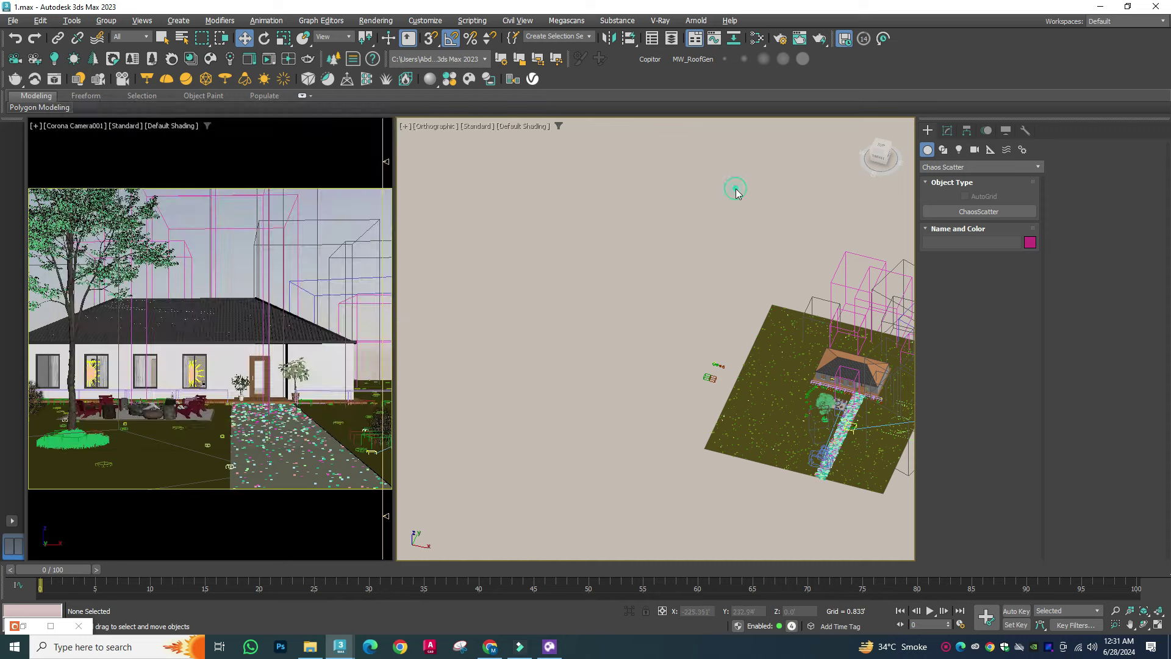